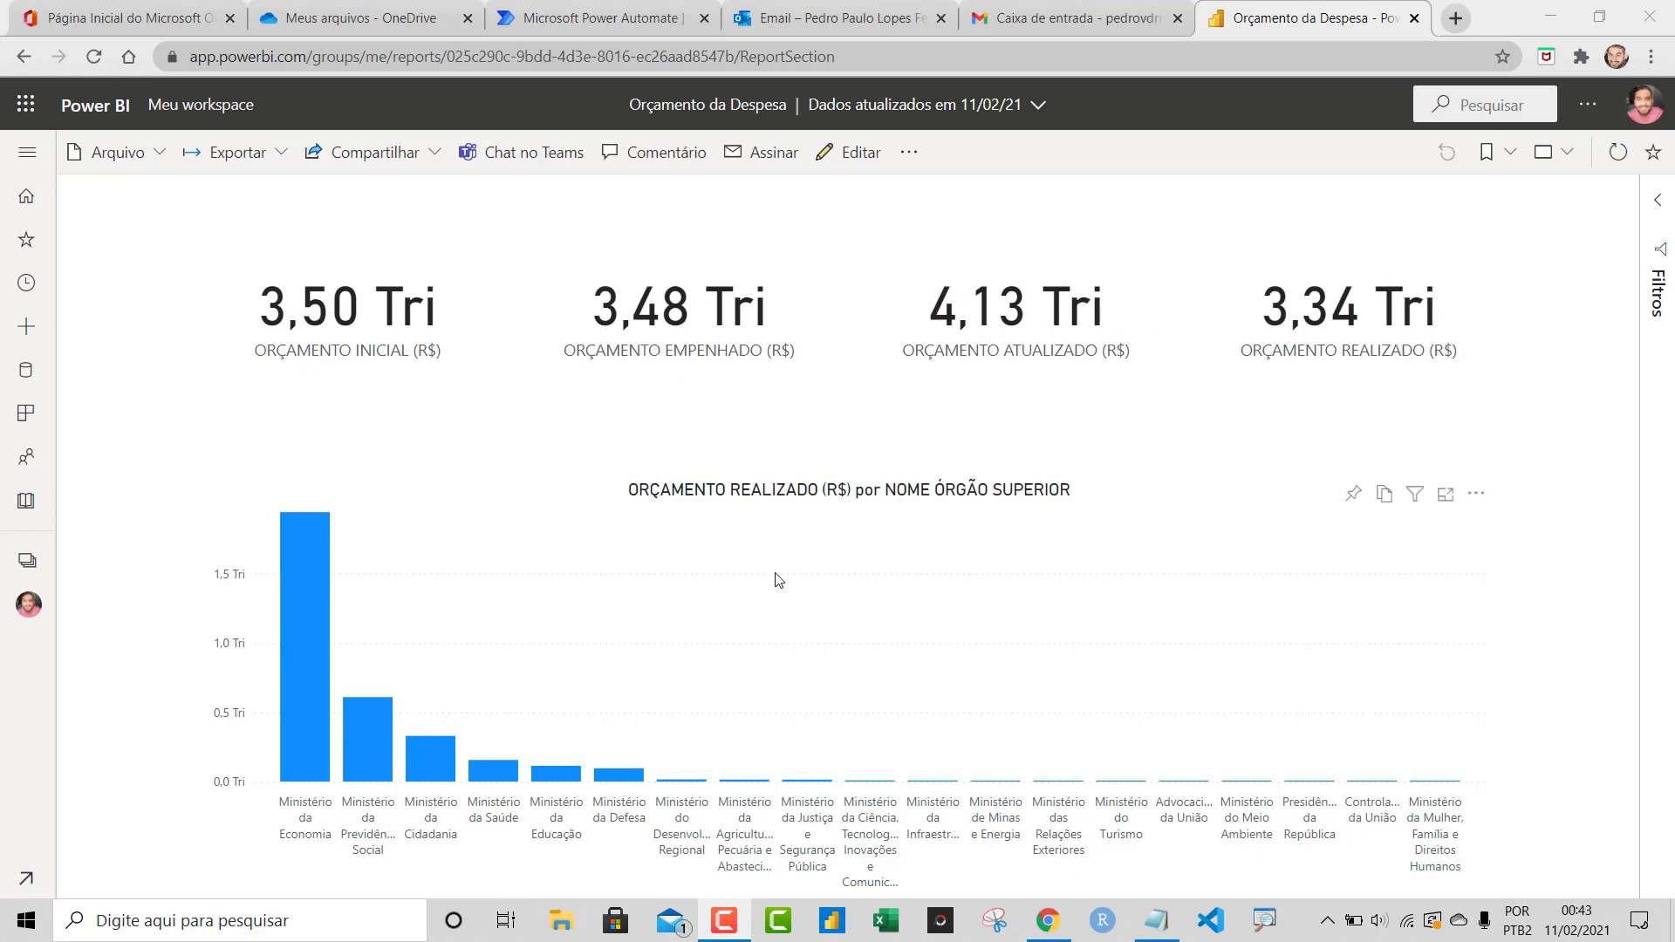
Switch from the Orçamento da Despesa report to the Case notes in Notepad
mouse_move(366, 308)
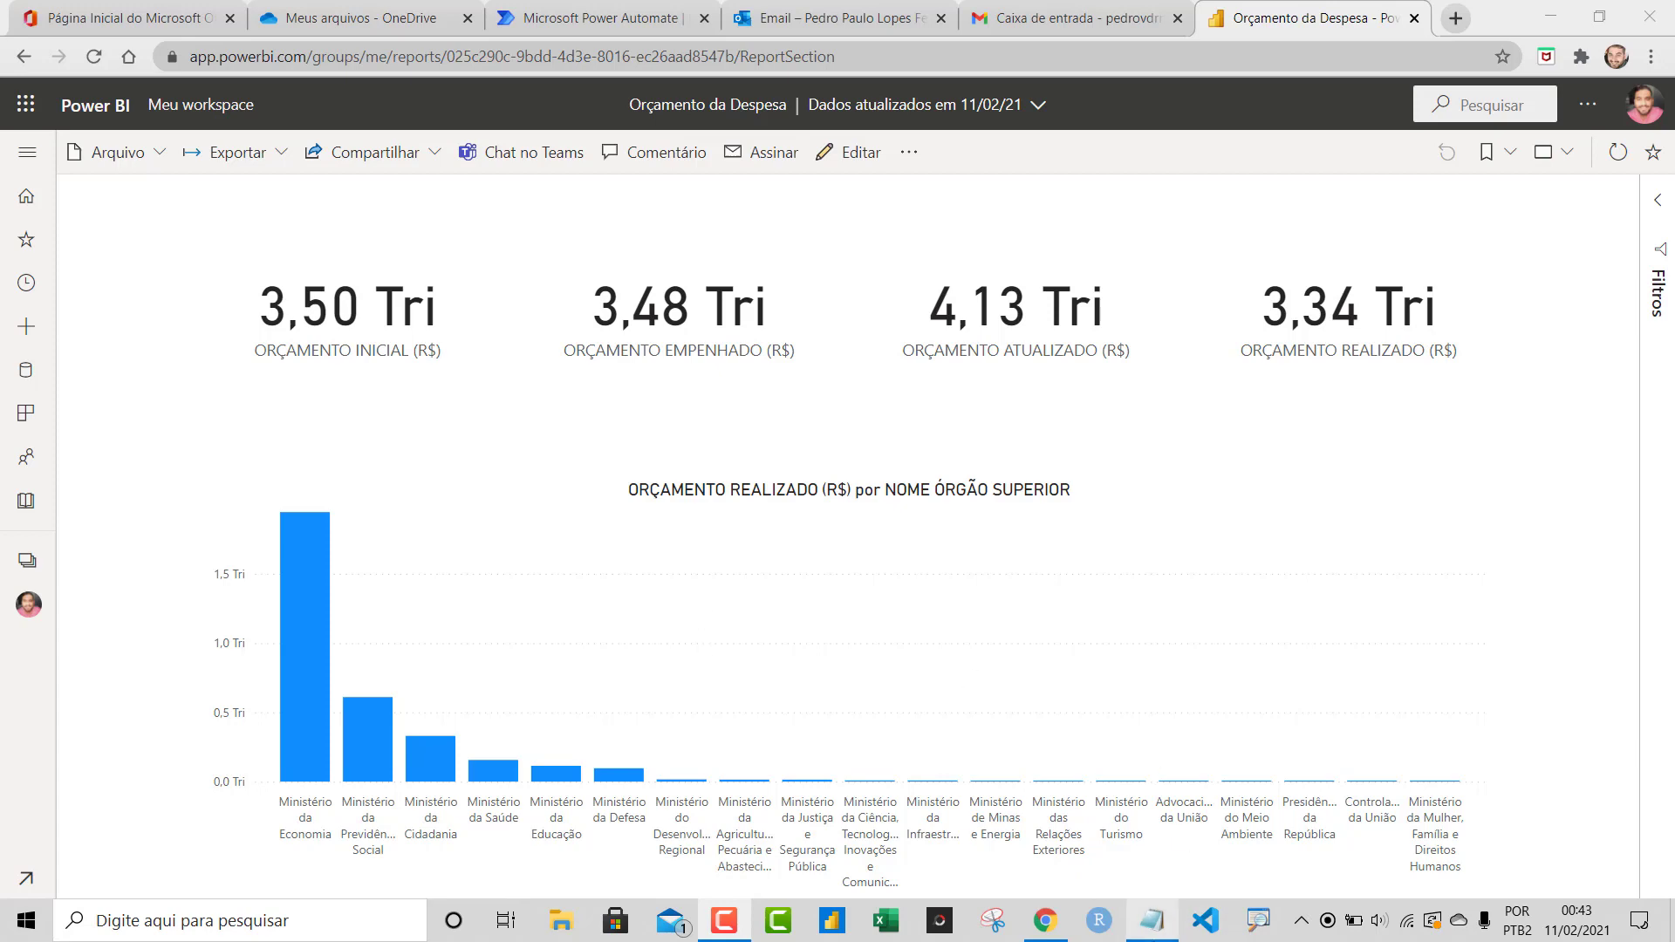
click(1157, 920)
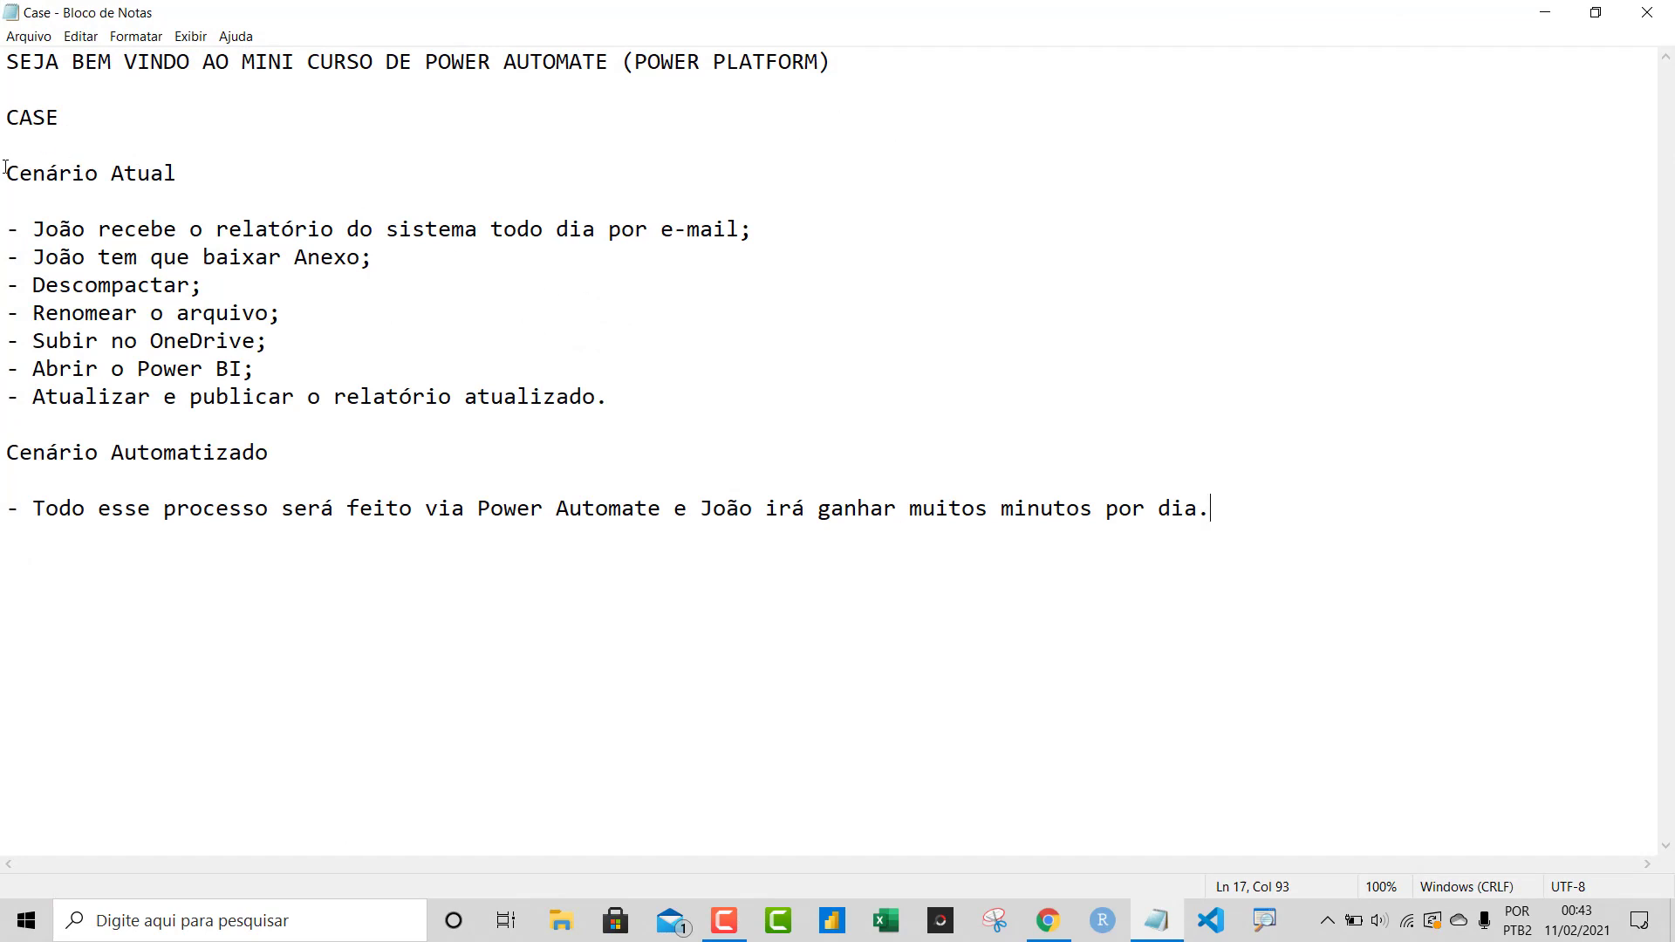
drag(7, 171, 223, 162)
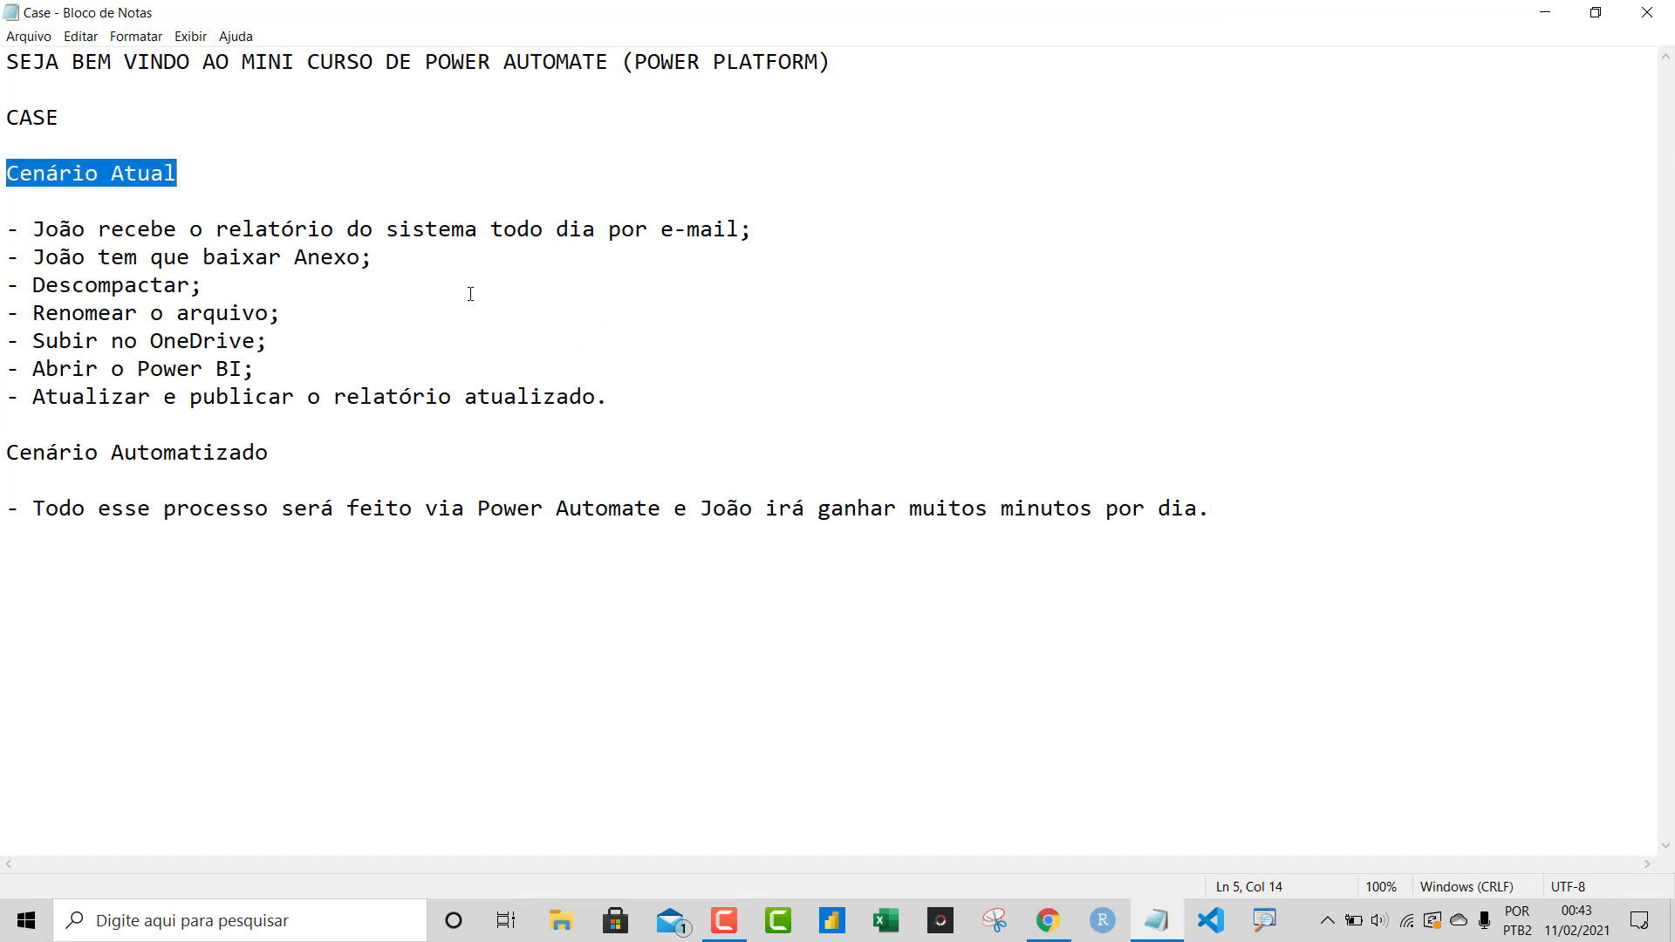
drag(34, 230, 85, 227)
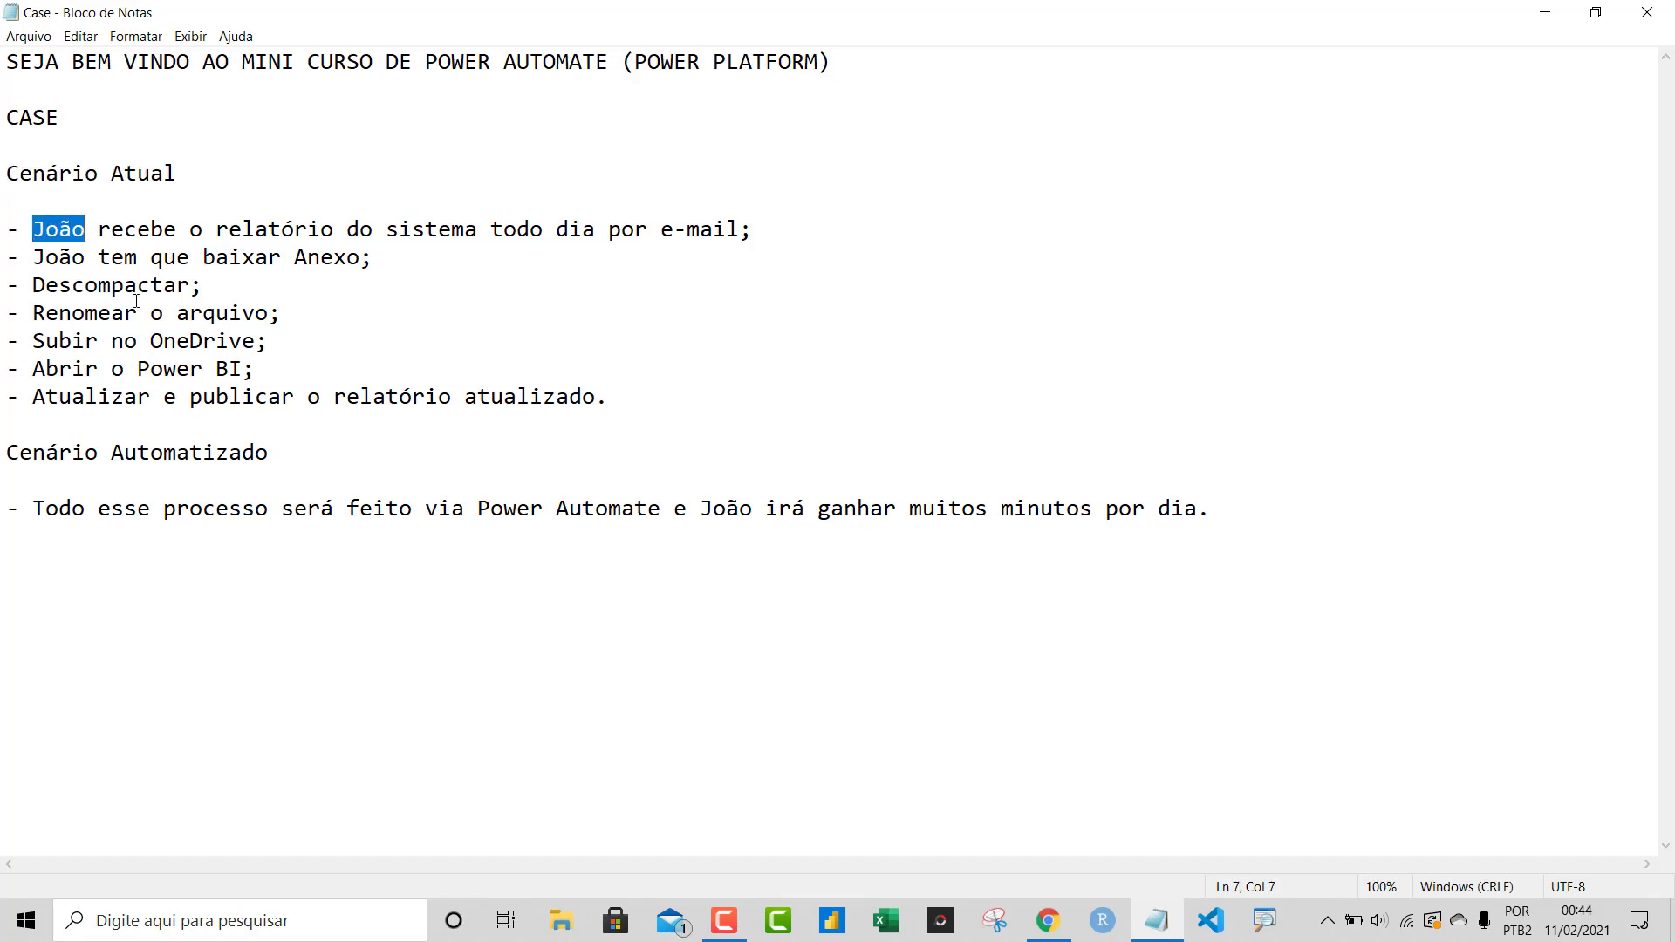
drag(177, 228, 755, 217)
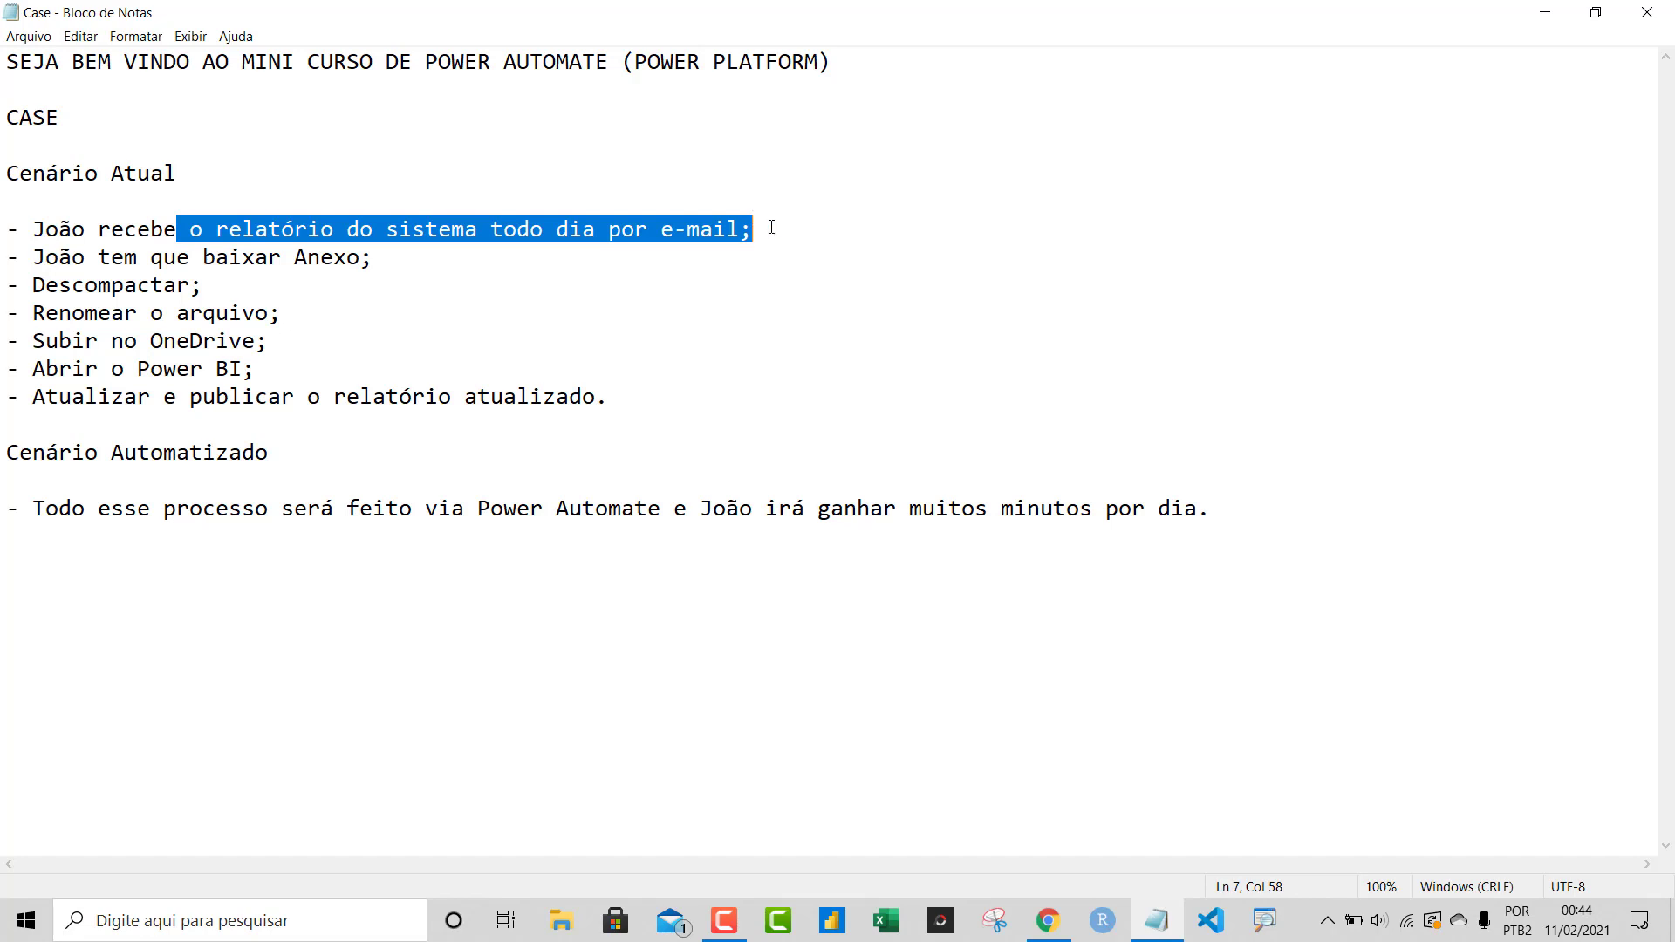
click(771, 227)
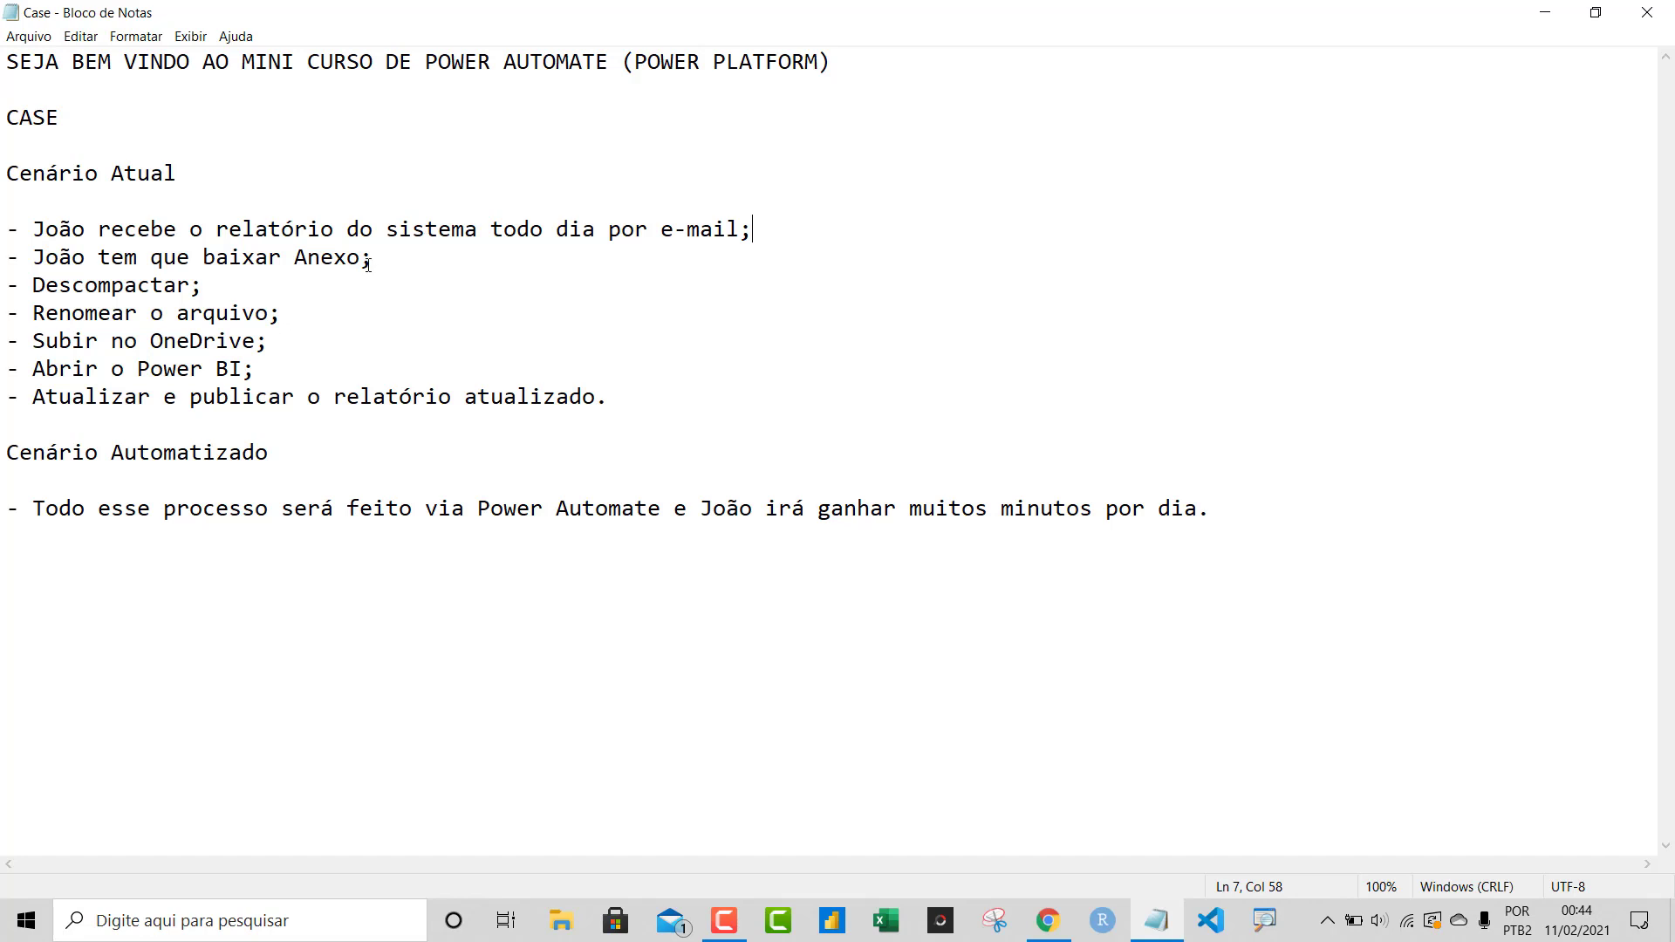
drag(374, 257, 38, 269)
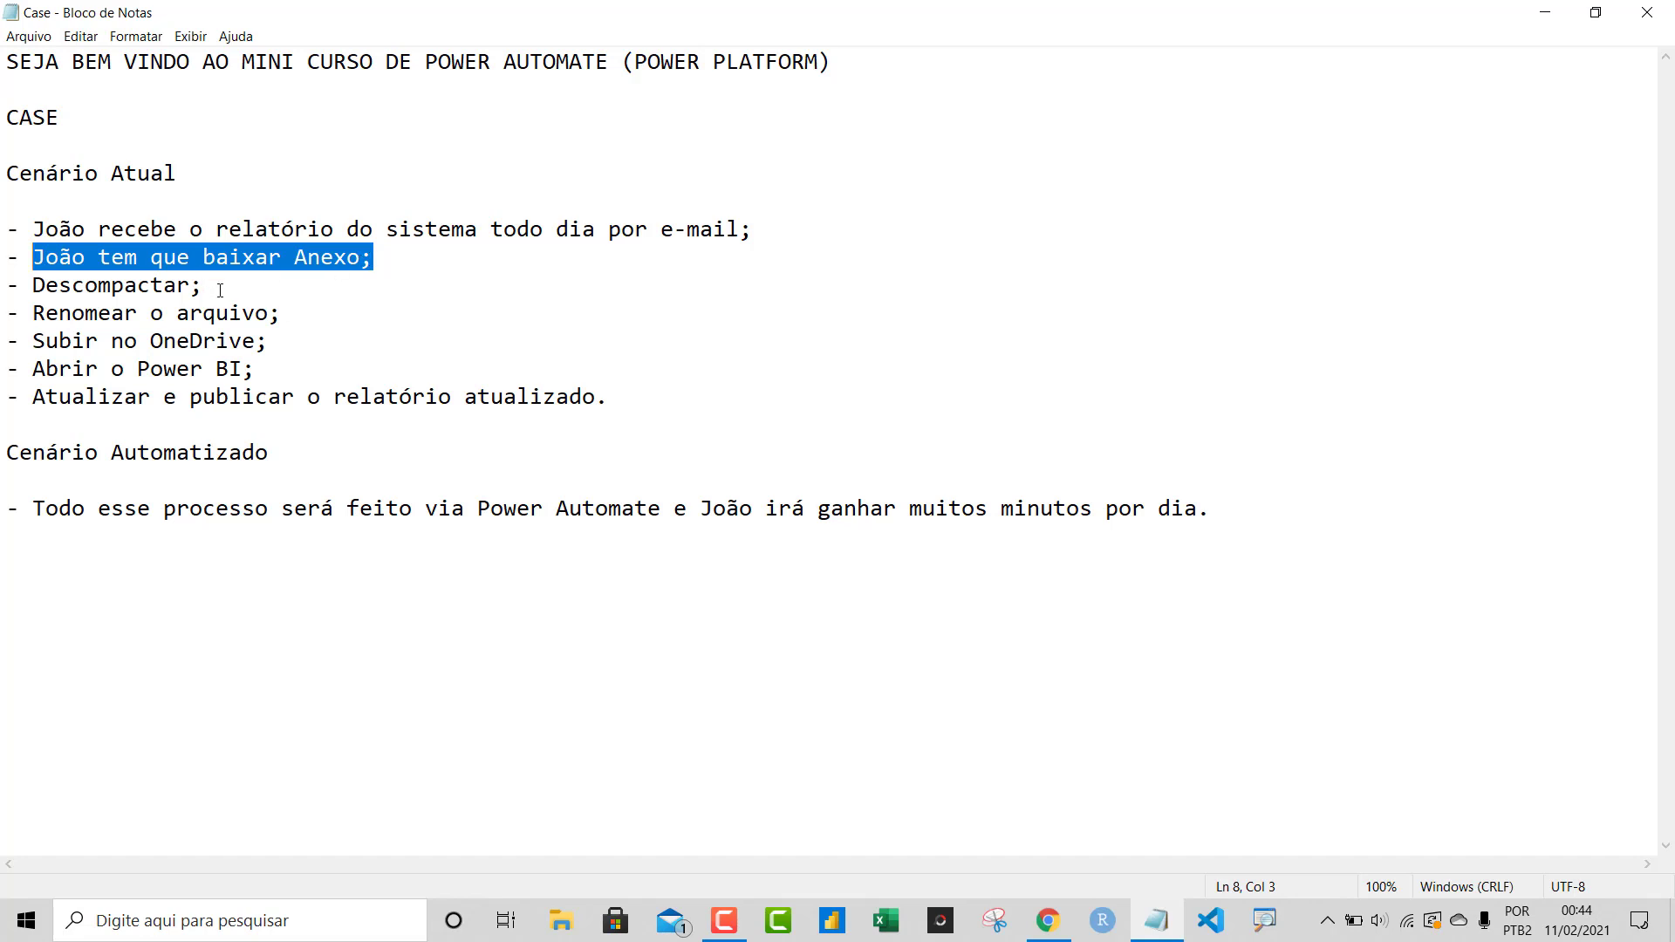
drag(204, 285, 34, 273)
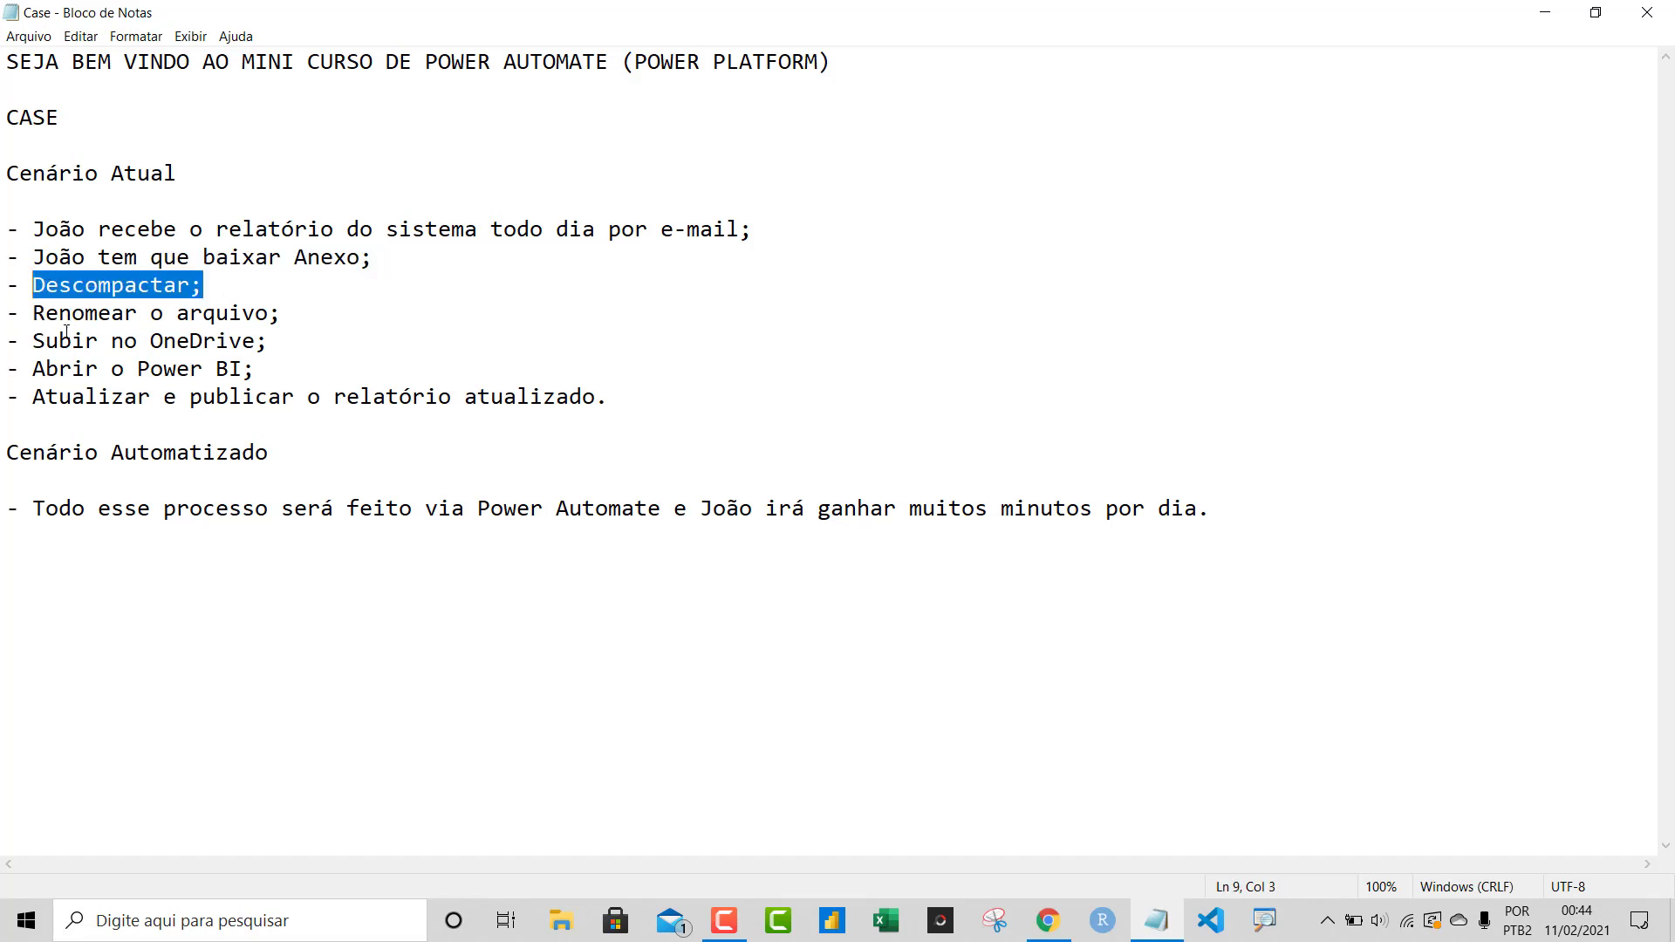
drag(33, 314, 272, 307)
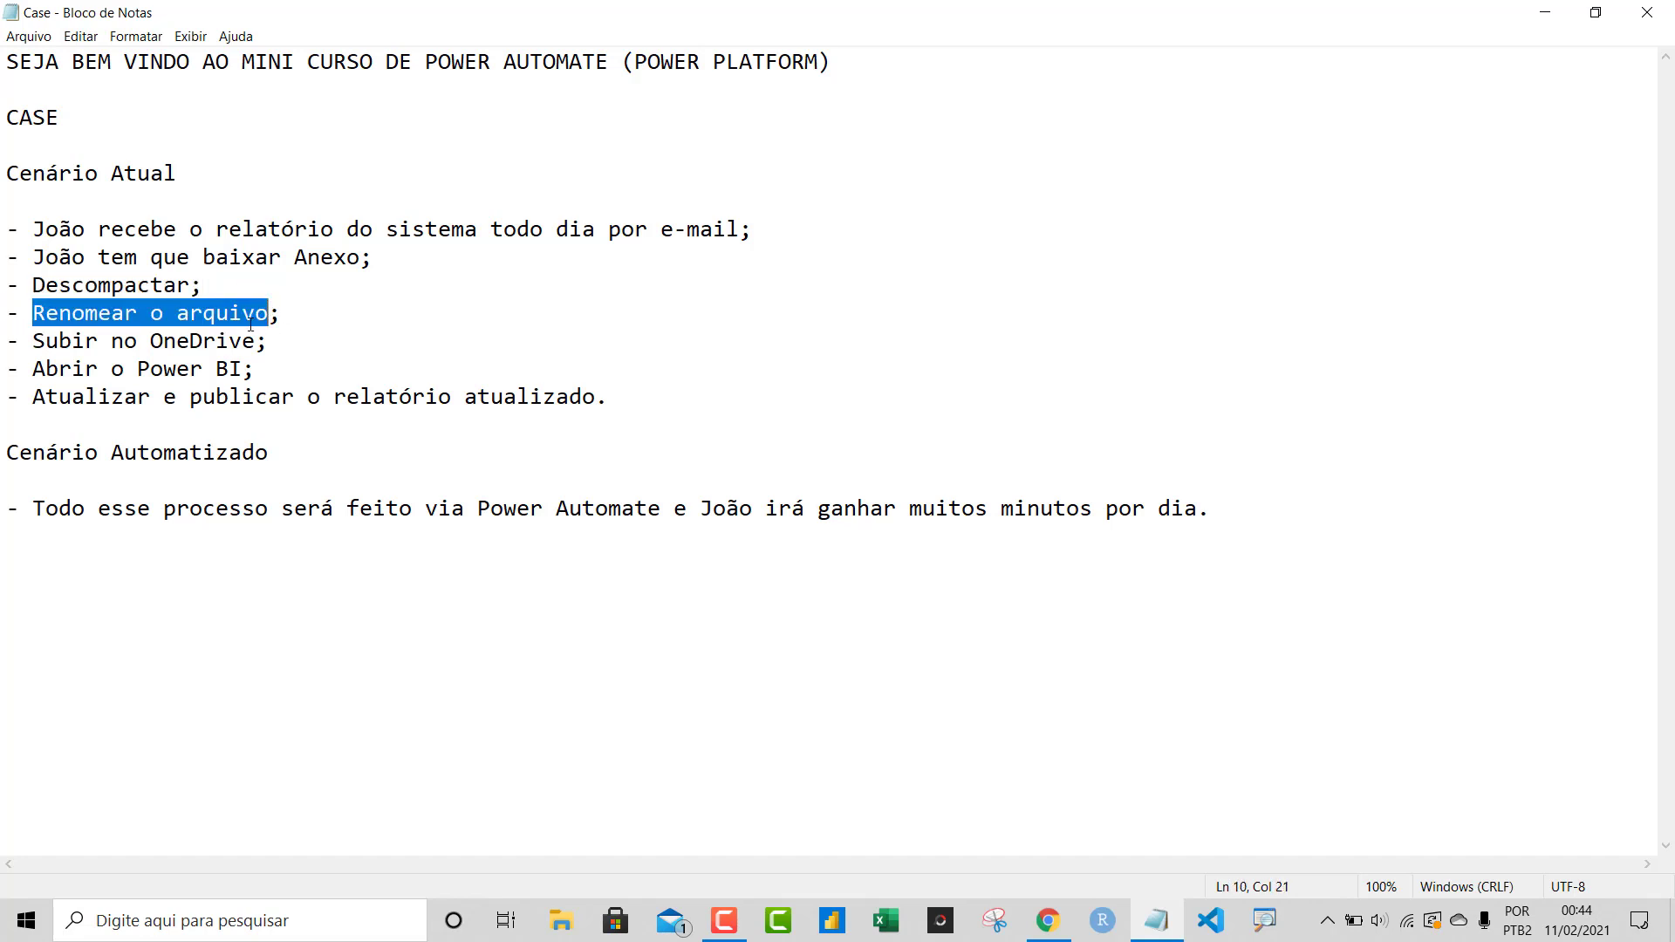
click(251, 325)
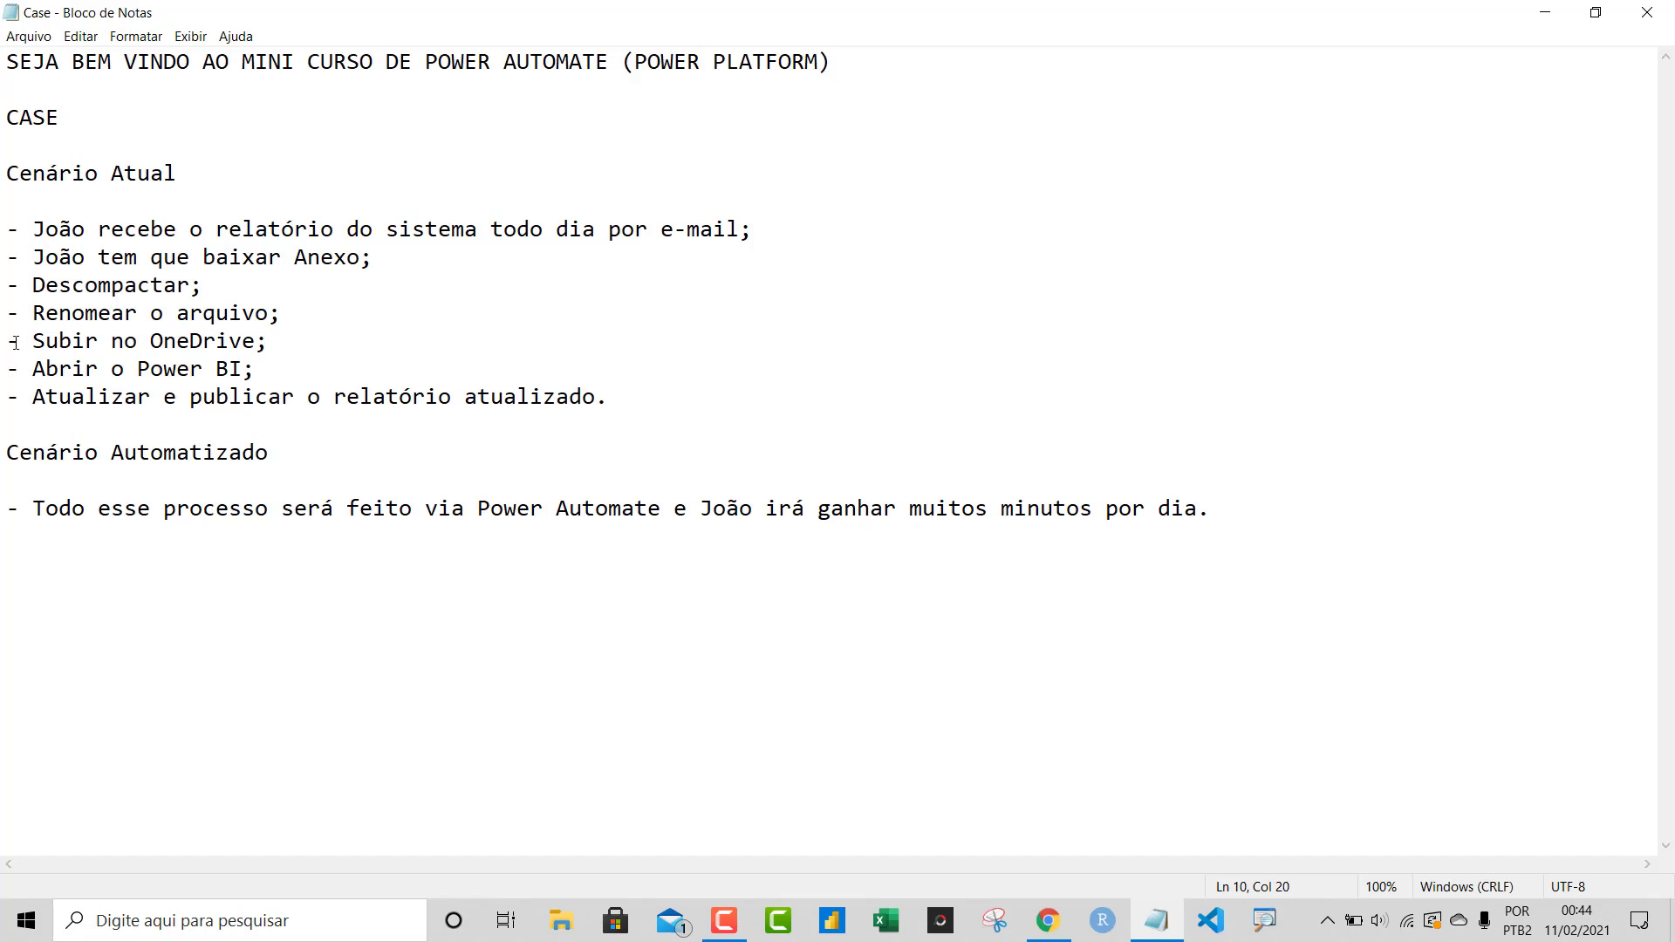
Highlight the Subir no OneDrive and Abrir o Power BI steps and the whole Cenário Atual section
drag(41, 344, 445, 318)
click(459, 348)
drag(40, 375, 241, 370)
drag(45, 403, 156, 403)
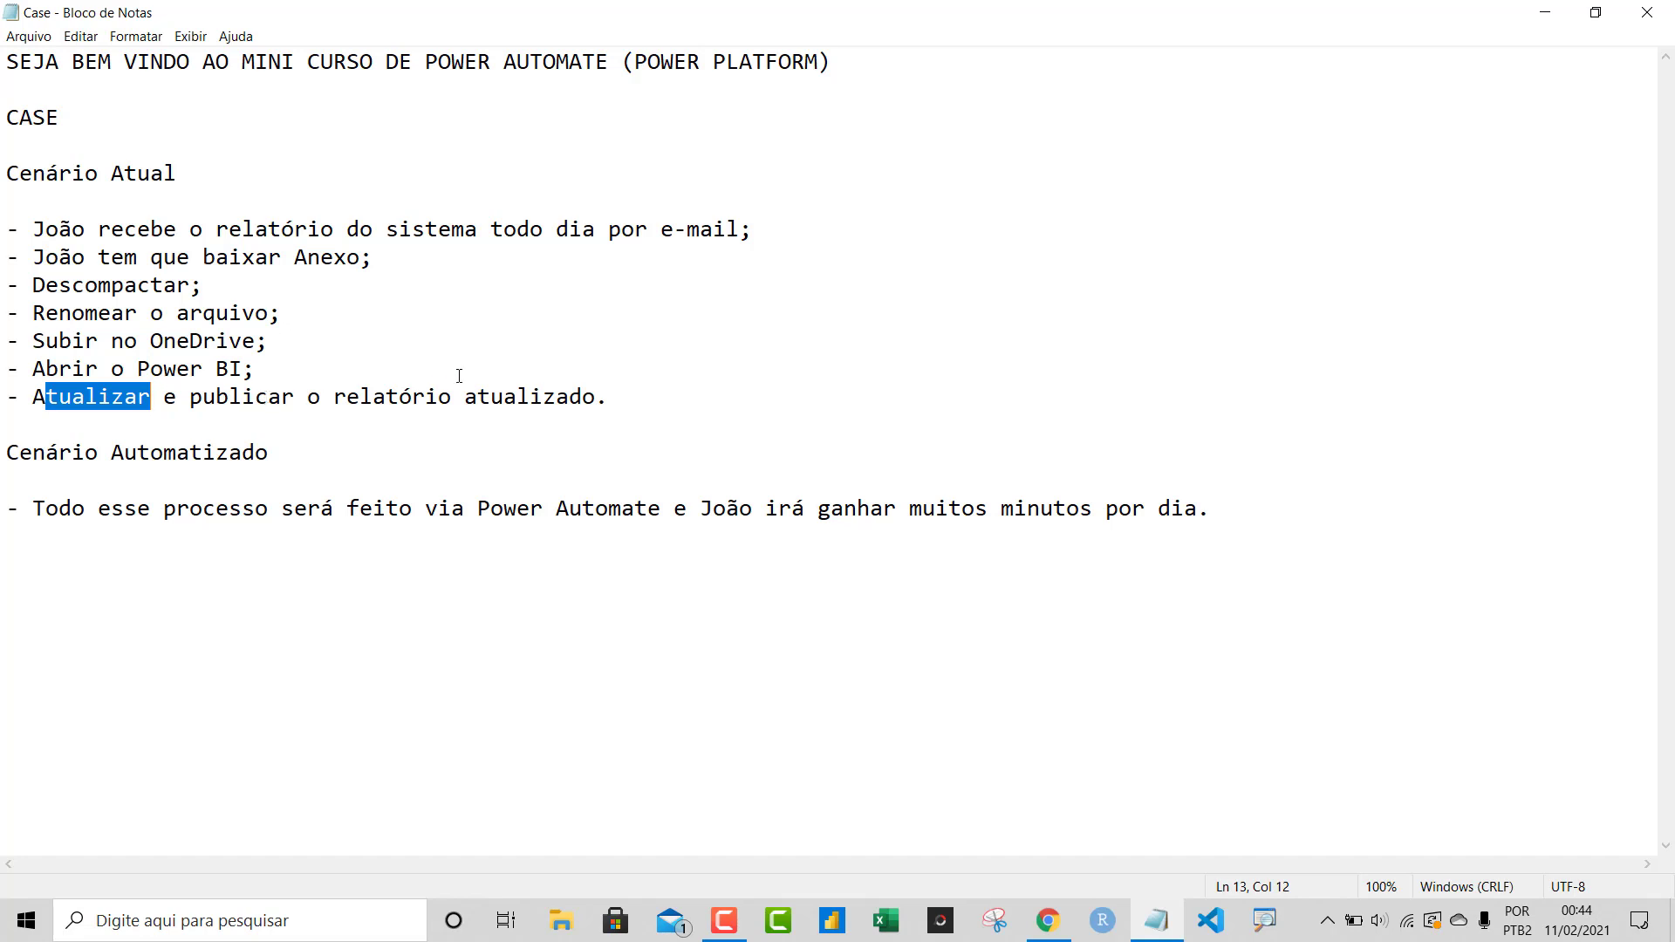
drag(609, 398, 2, 175)
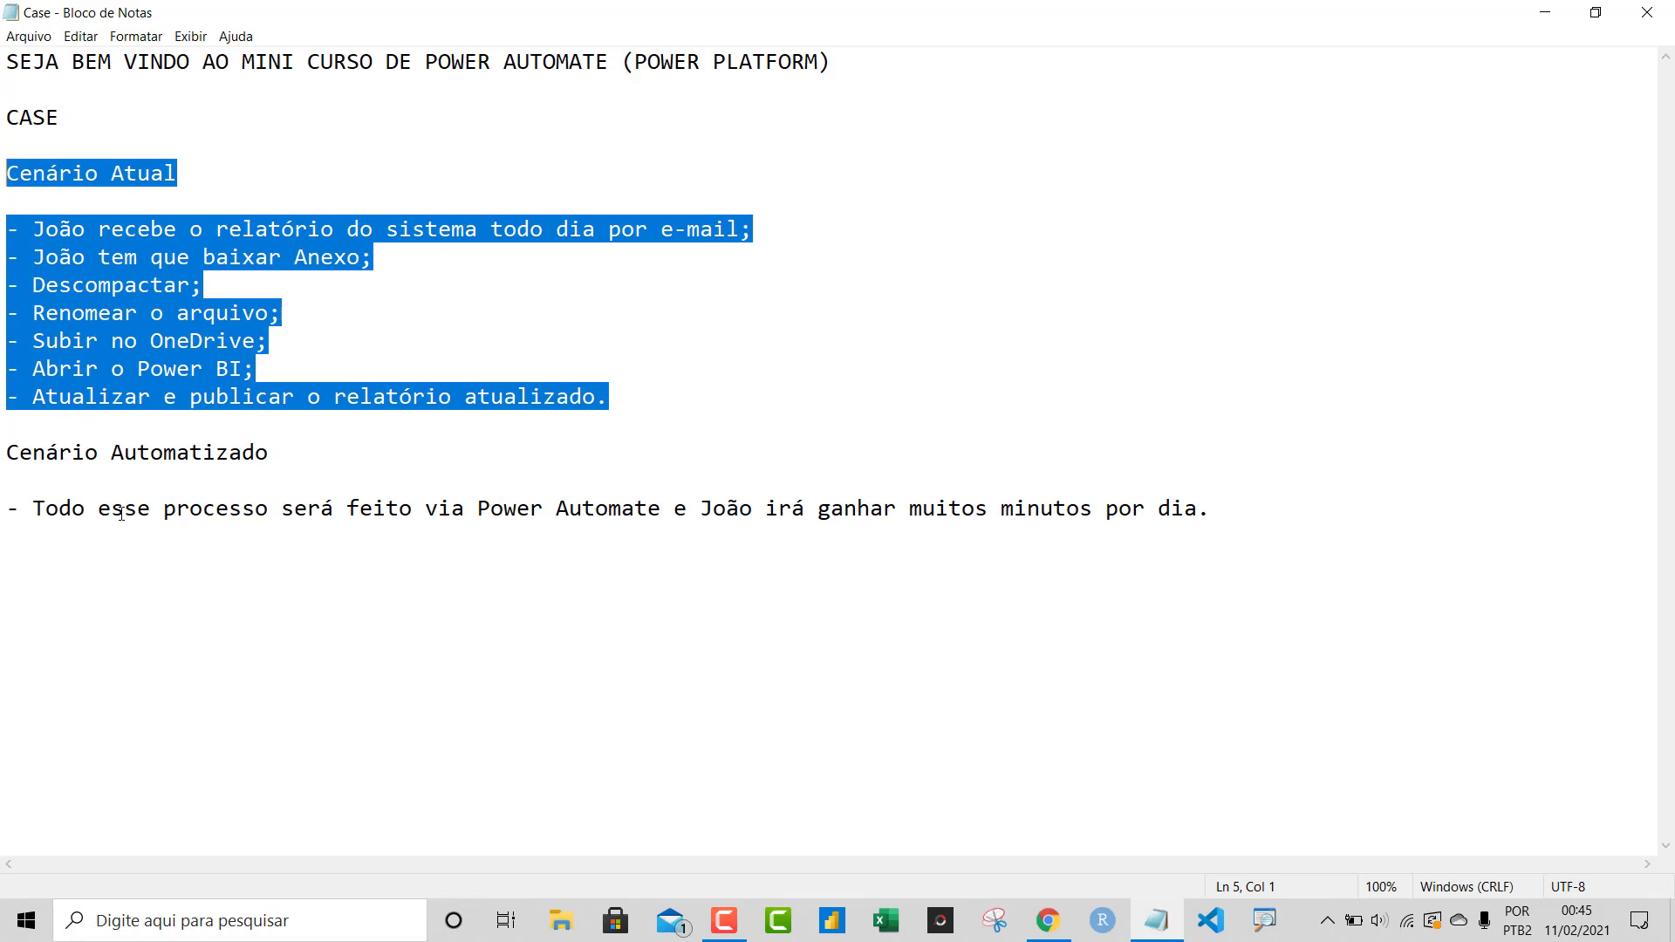
Highlight the automated-scenario sentences on Power Automate and time saved, then minimize Notepad
drag(68, 512, 686, 508)
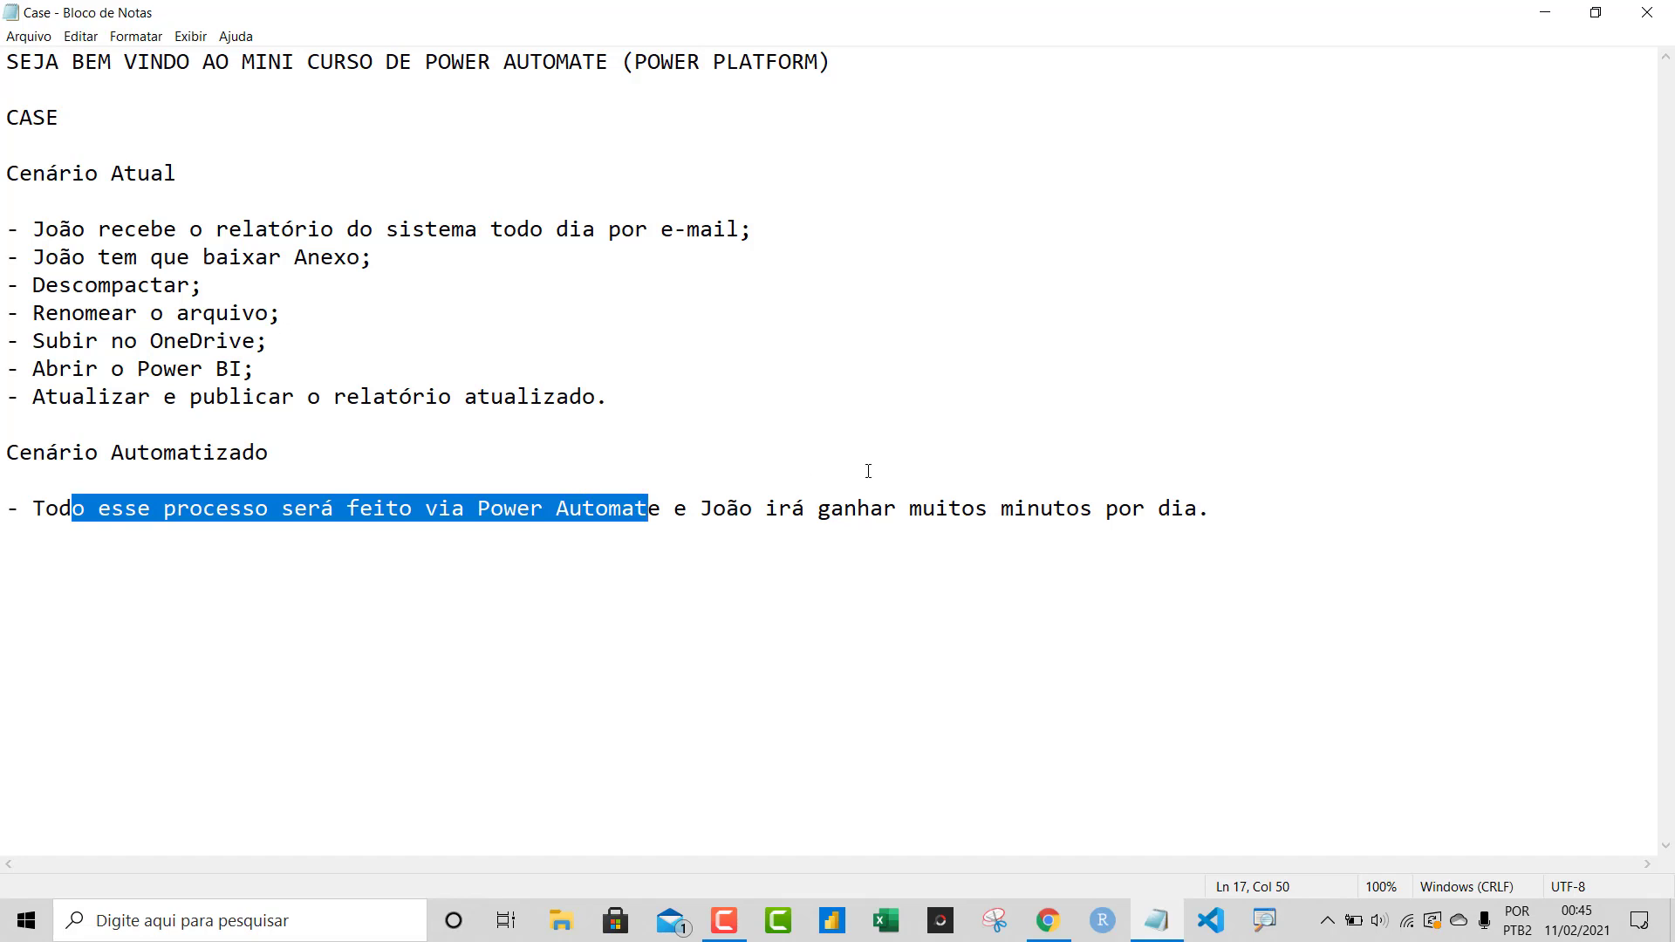
drag(1238, 516, 663, 529)
click(857, 366)
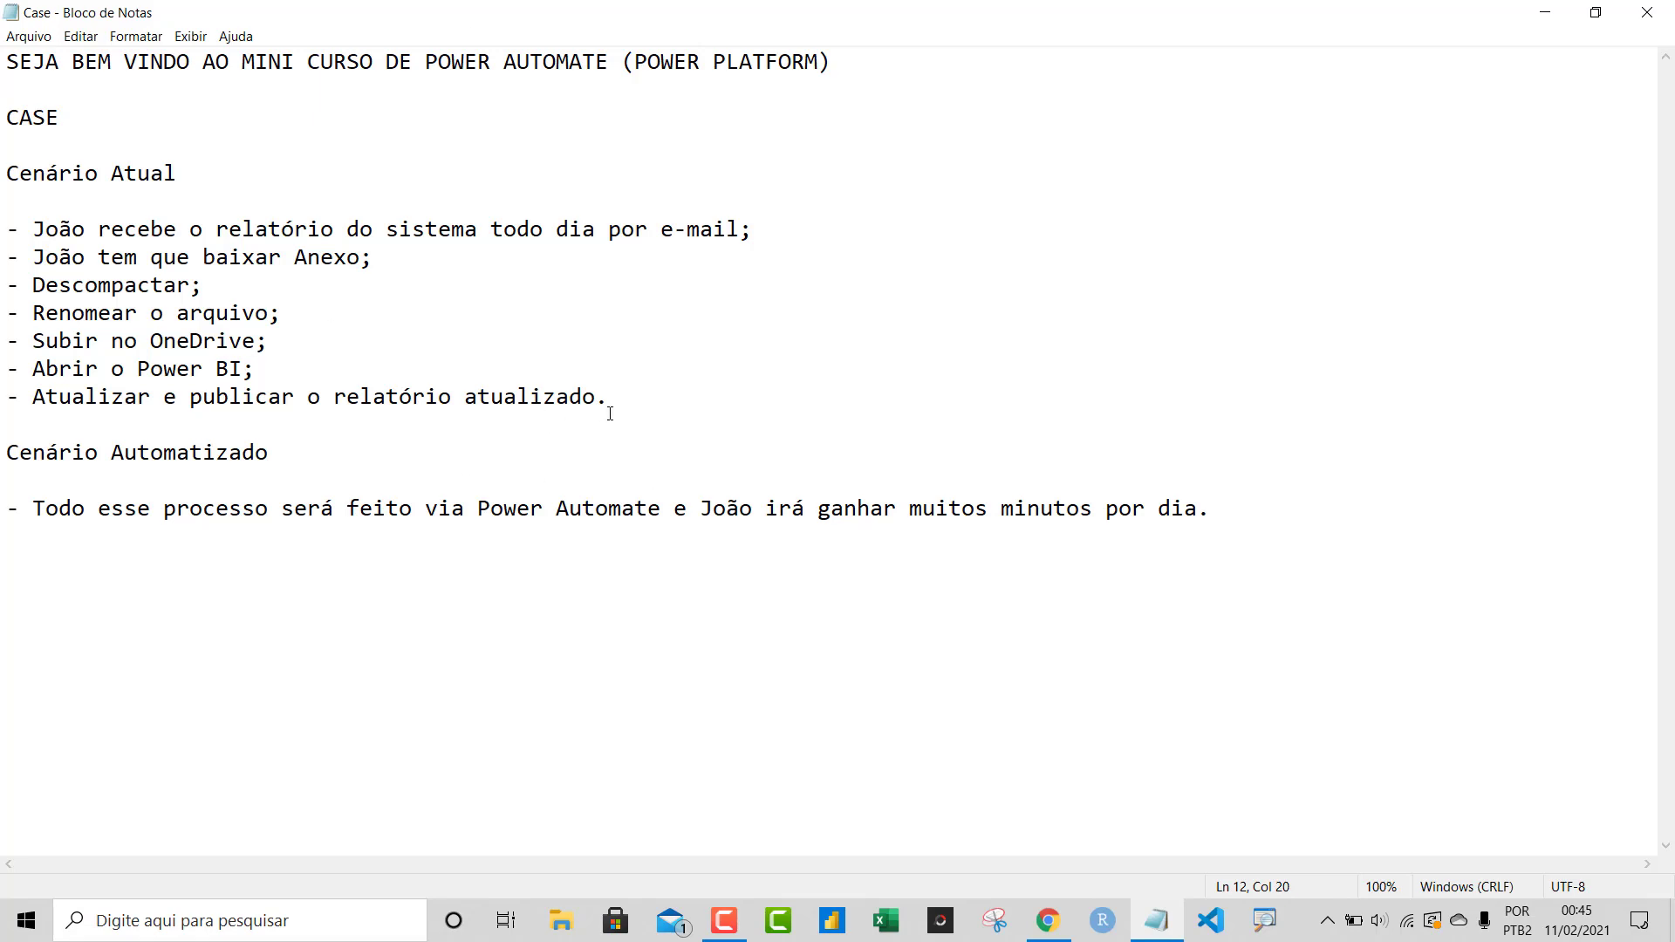
click(1544, 13)
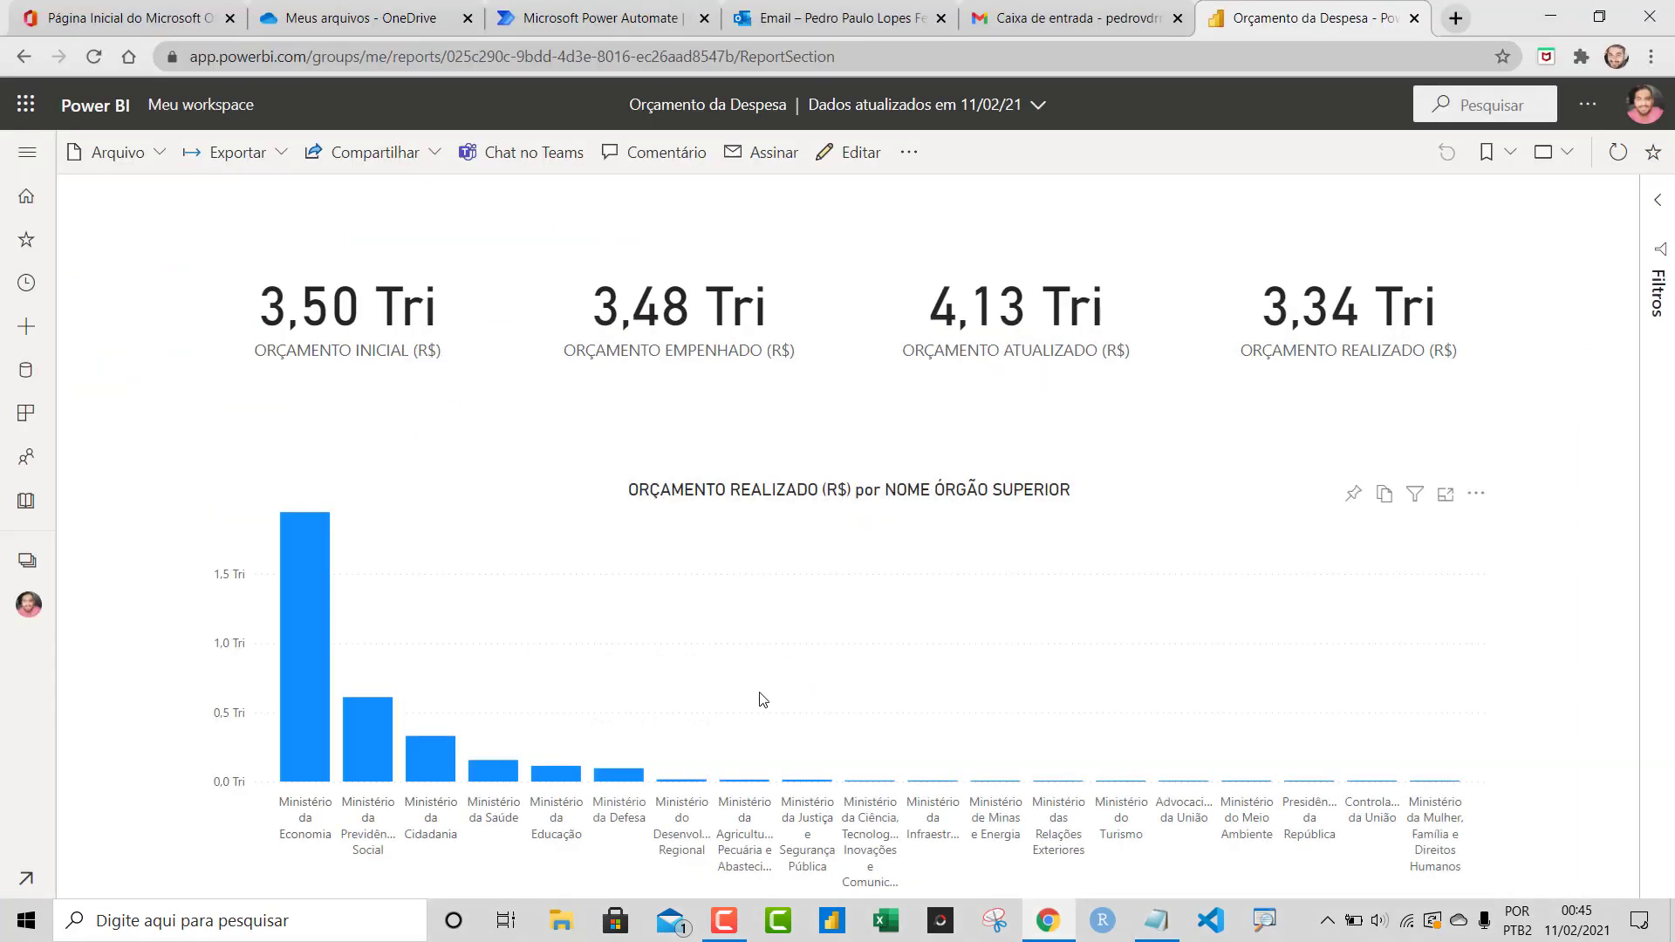
Check the empty Outlook and Gmail inboxes and the Power BI report tab, ending on Office 365 home
click(737, 13)
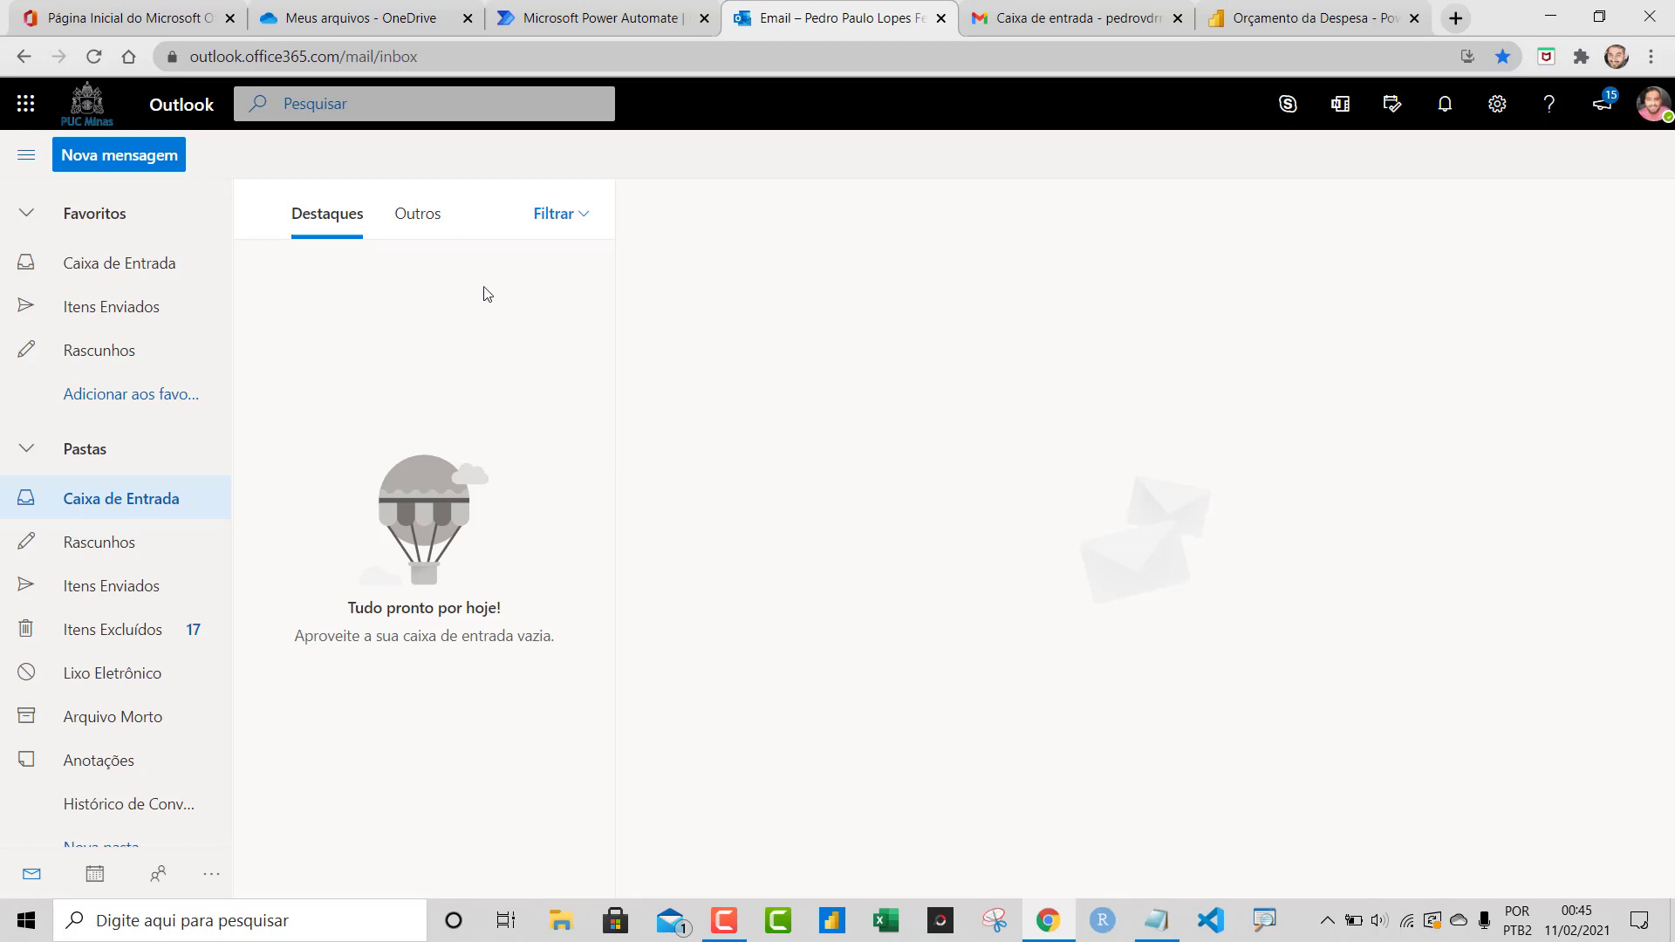
click(1090, 21)
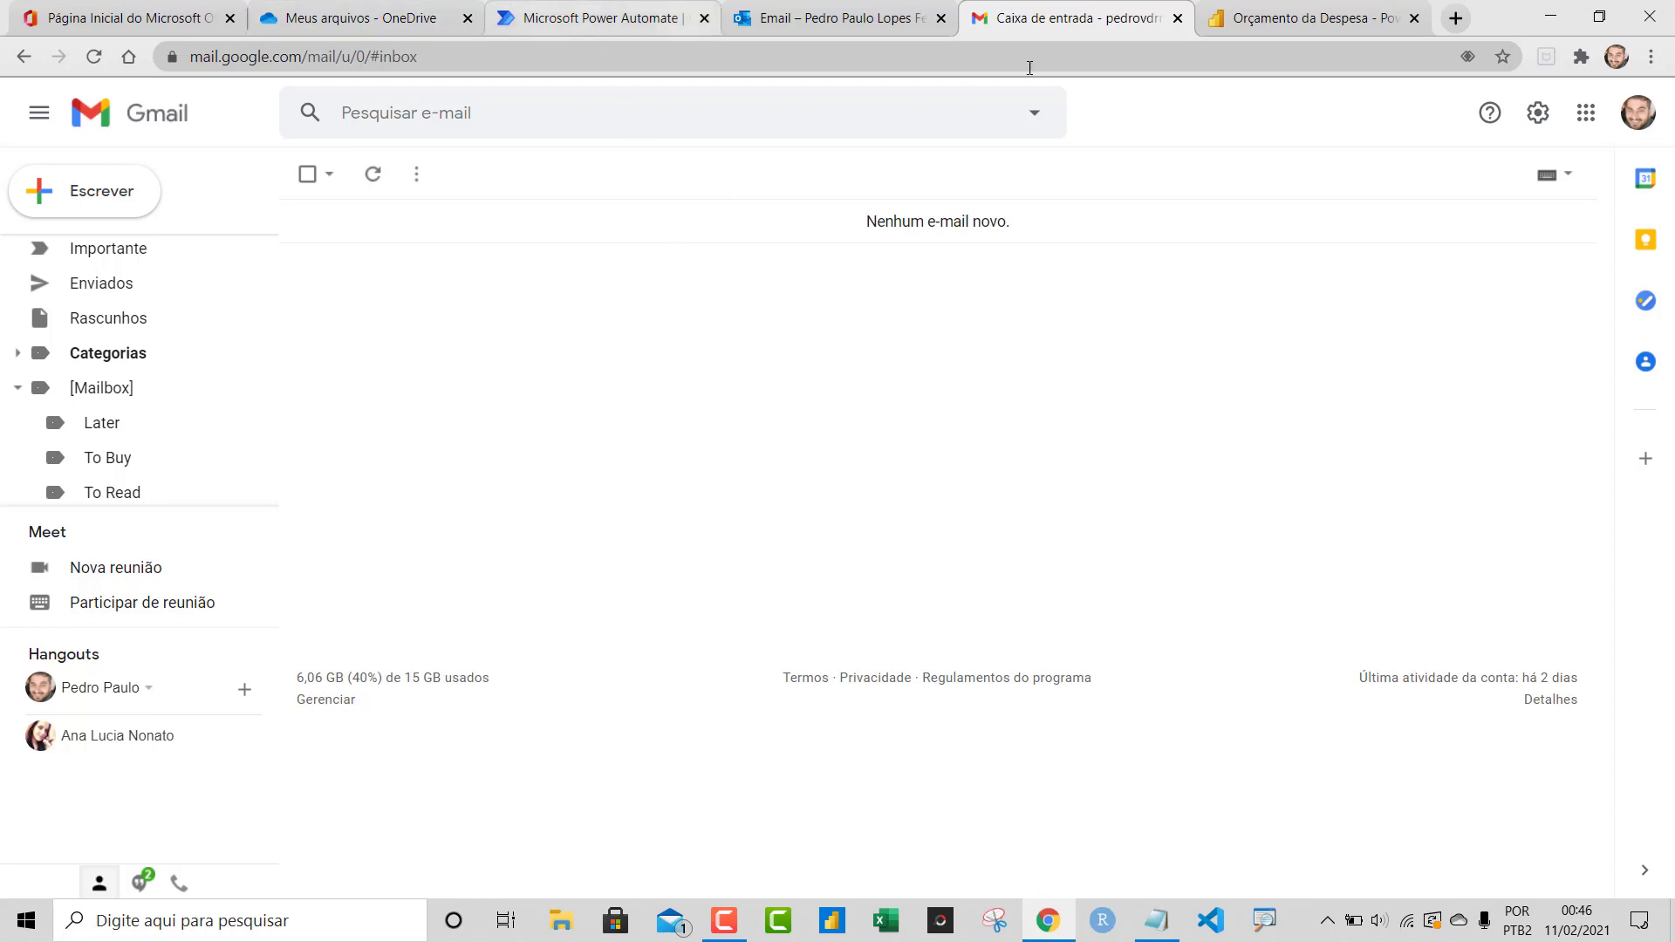
click(1342, 26)
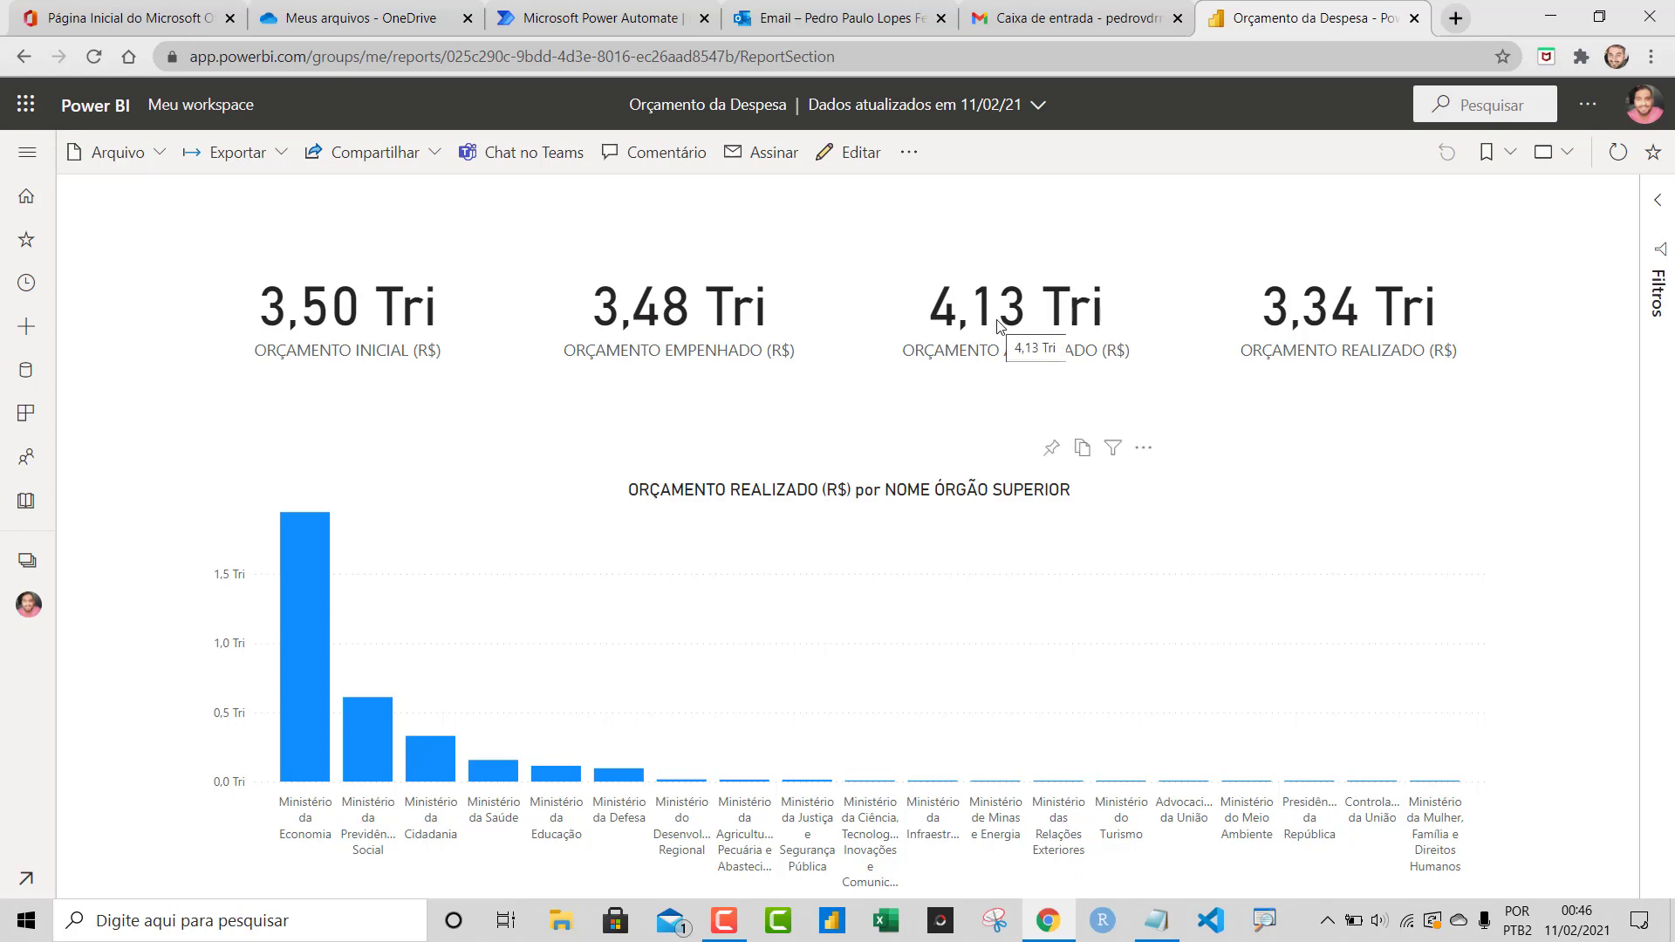
click(1043, 13)
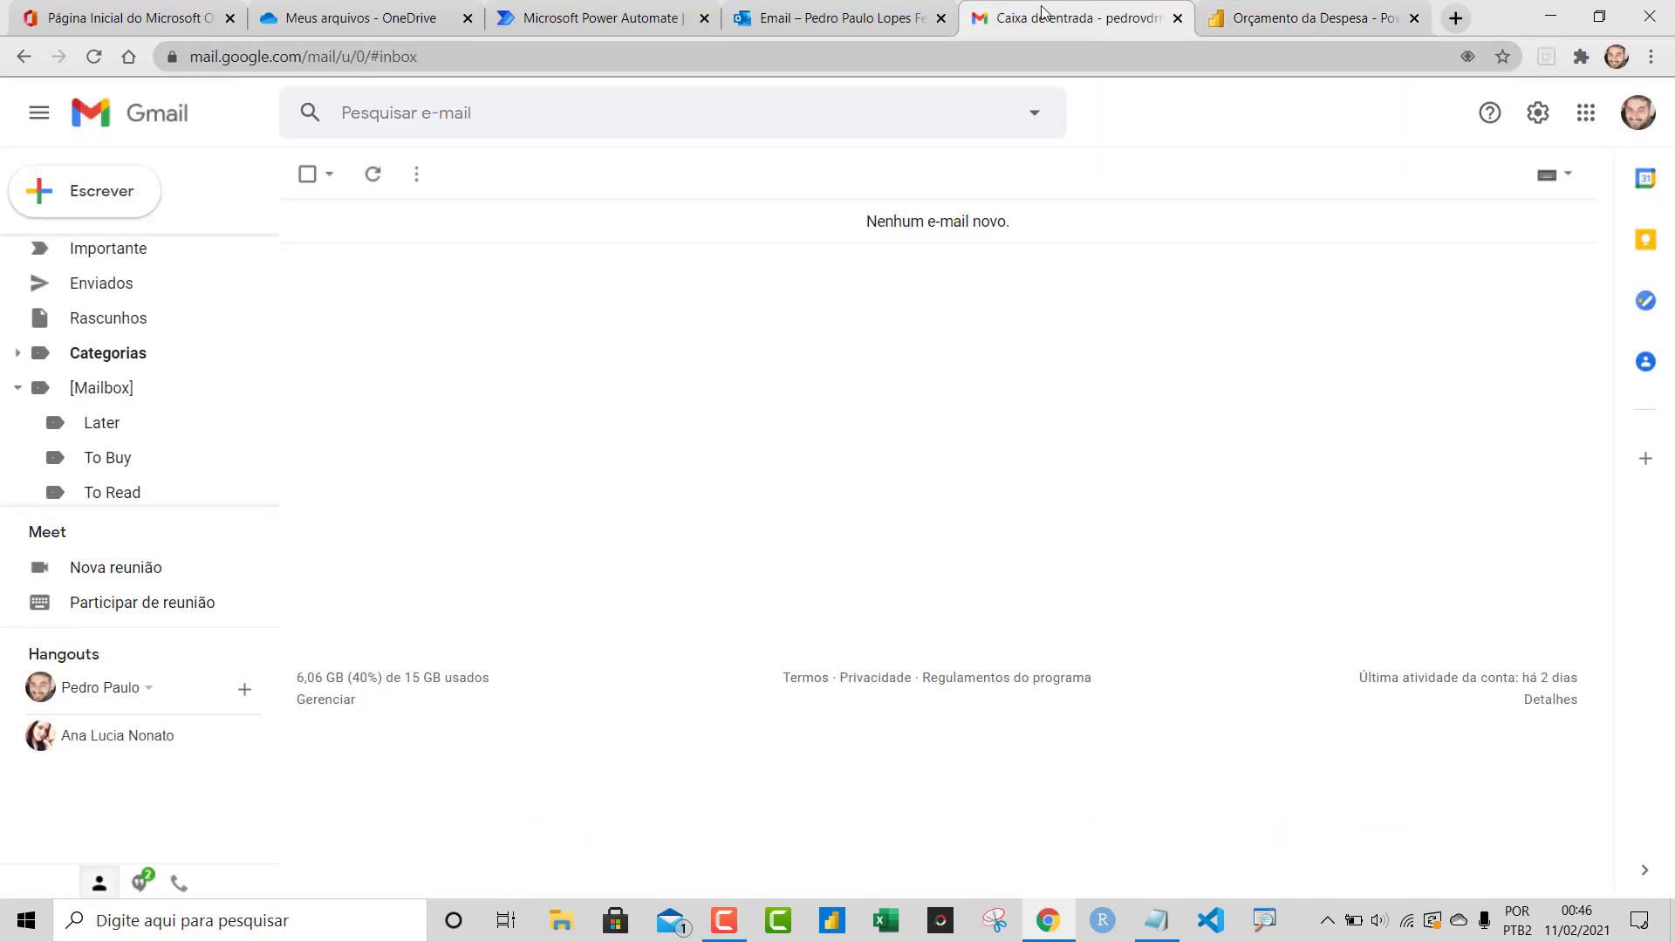
click(860, 21)
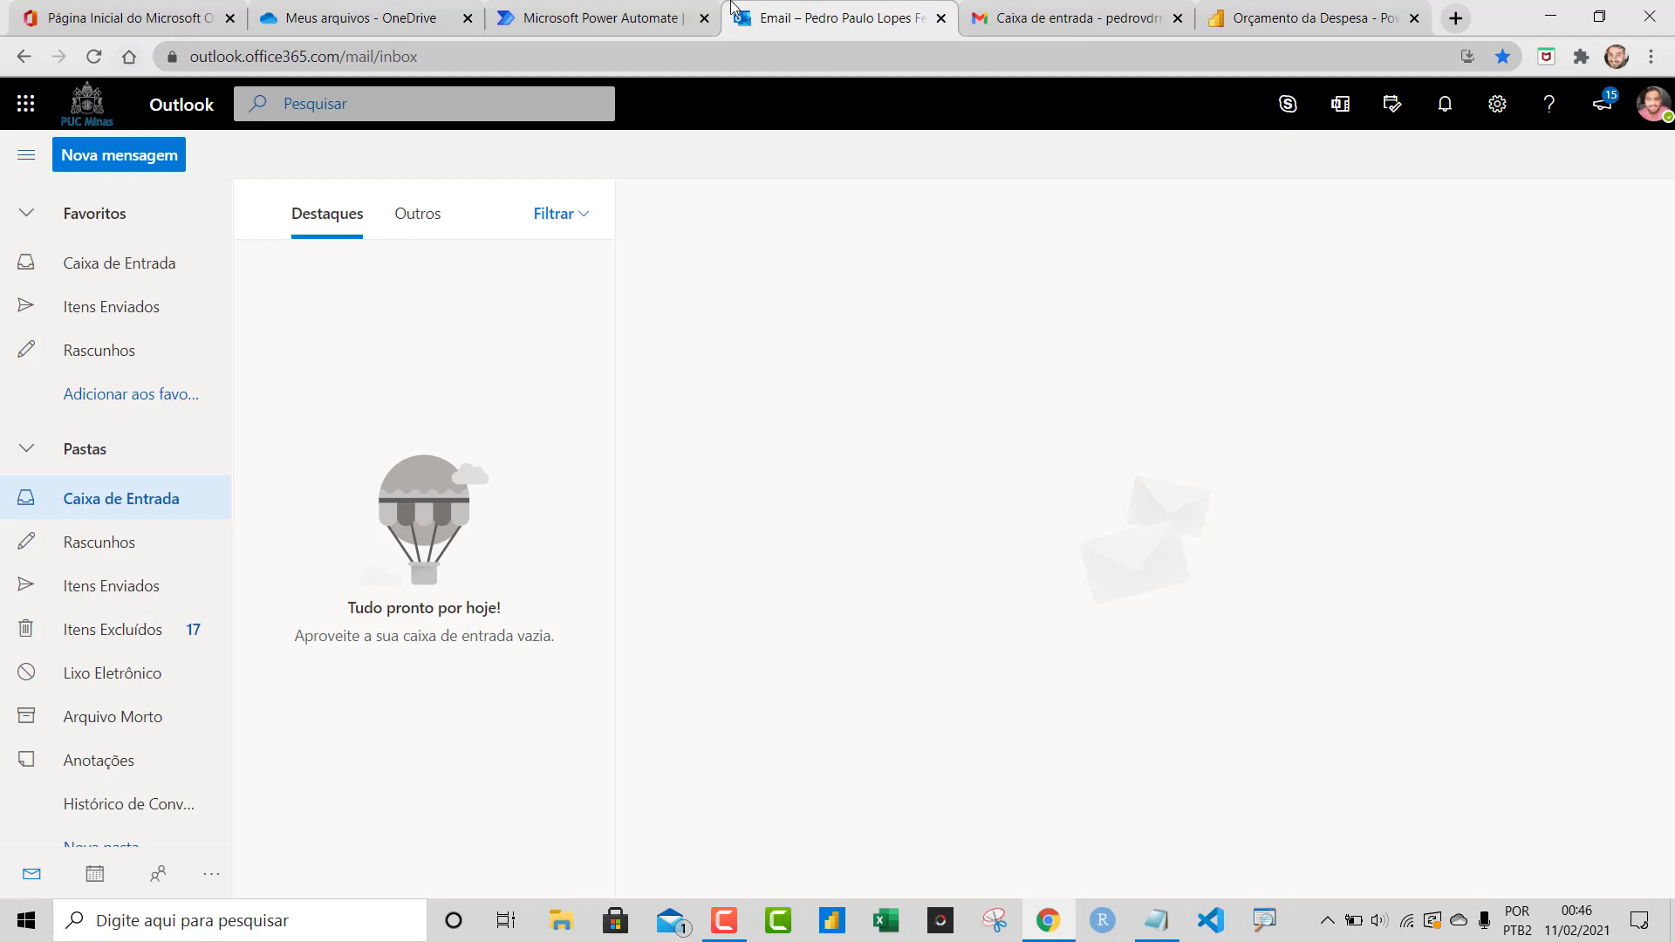
click(611, 19)
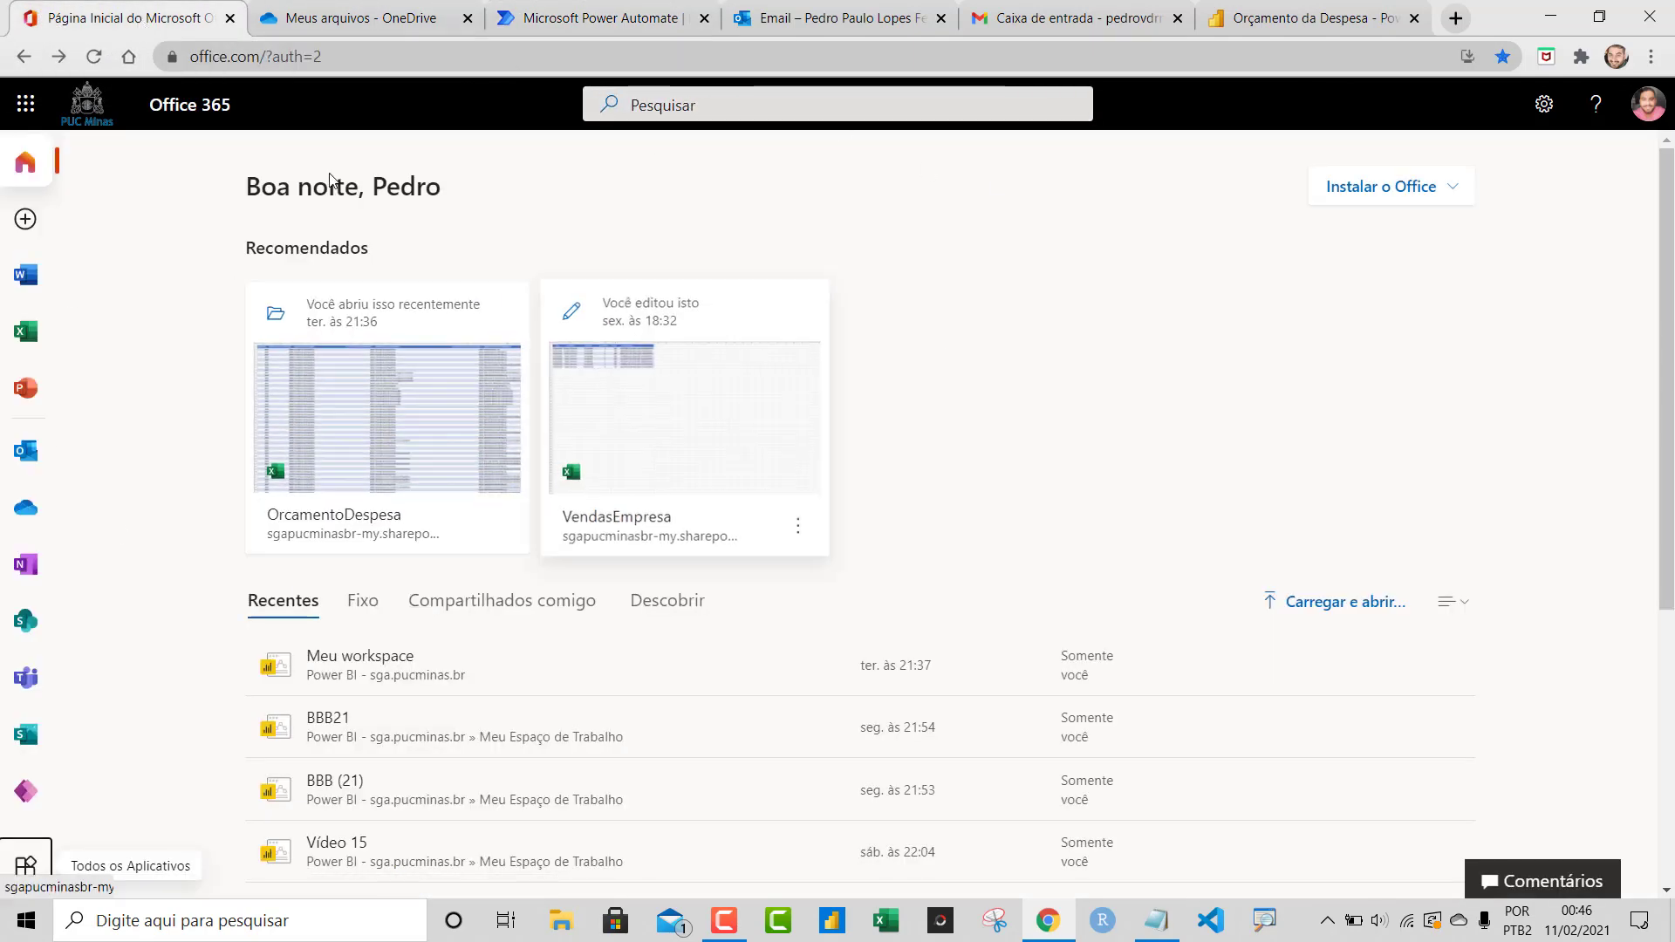
Launch Power Automate from the Office 365 apps list, keeping only the existing Power Automate tab
click(24, 865)
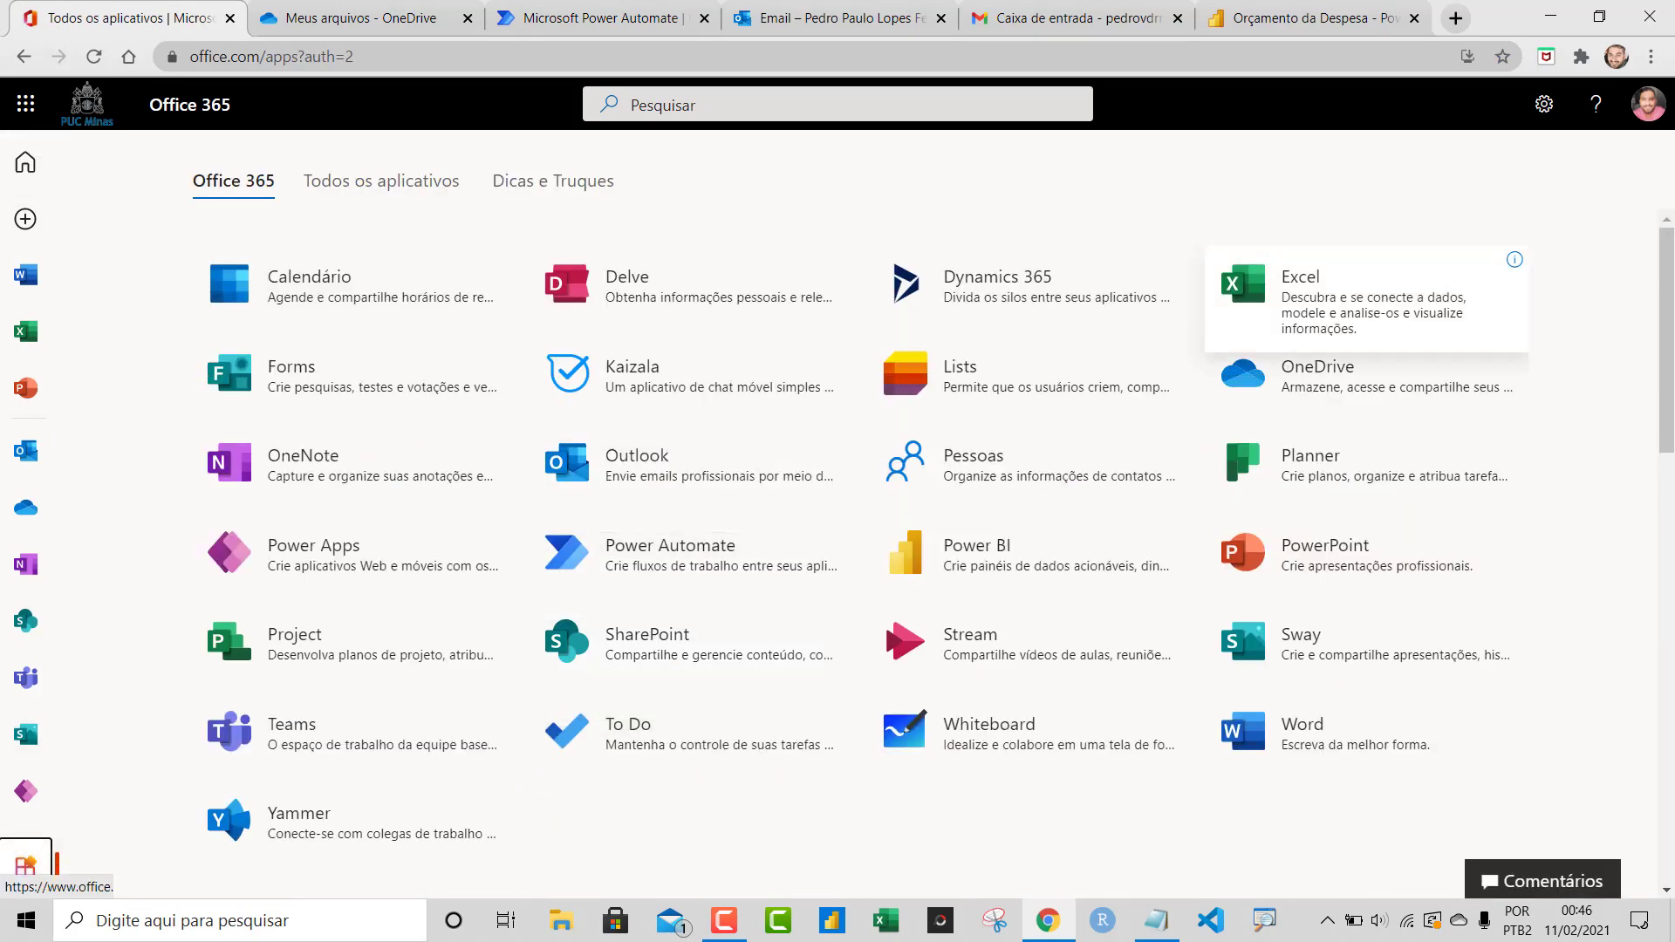
mouse_move(1669, 346)
mouse_down()
mouse_move(1669, 392)
mouse_move(1669, 345)
mouse_up()
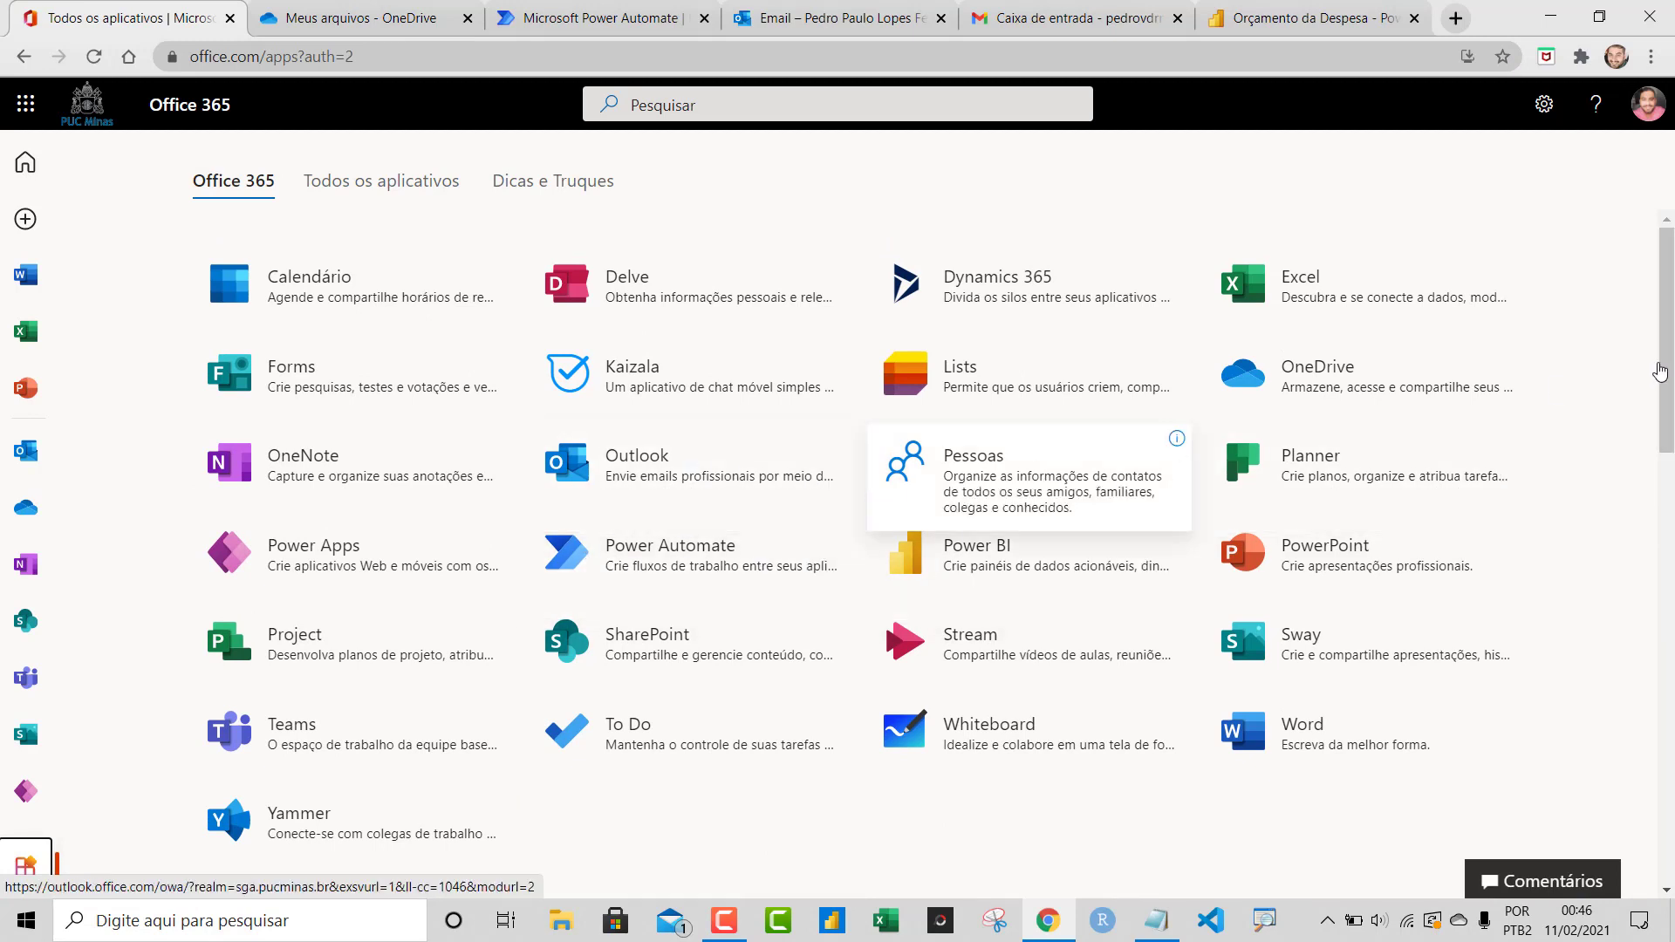
drag(1668, 326, 1668, 288)
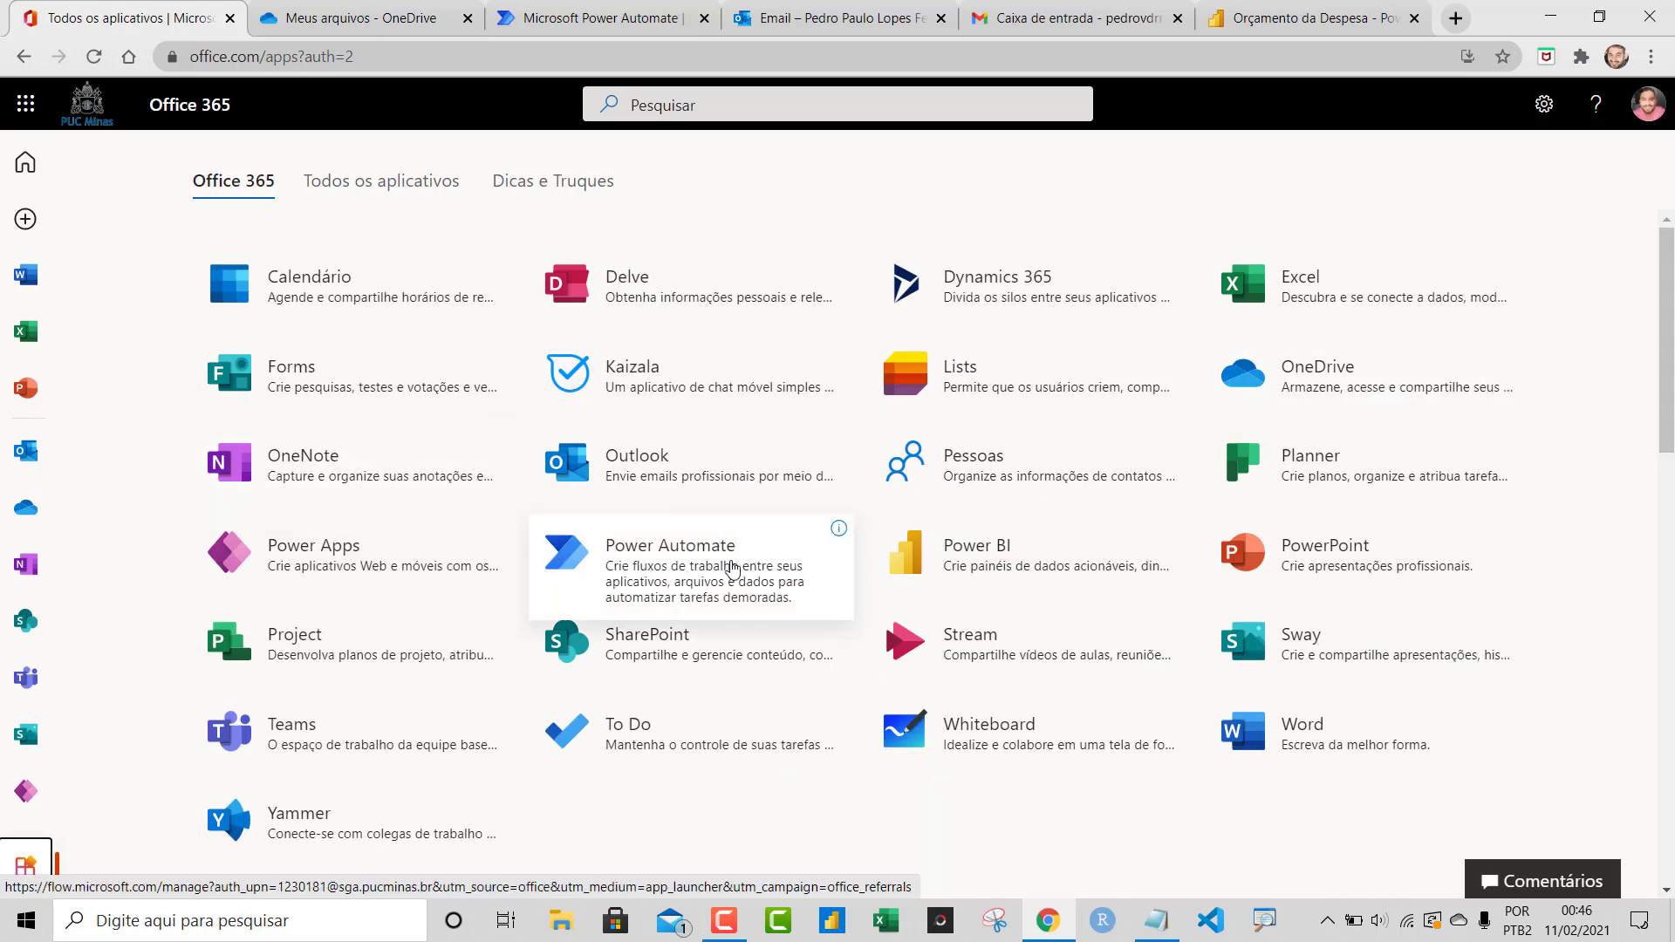
drag(1667, 305, 1671, 364)
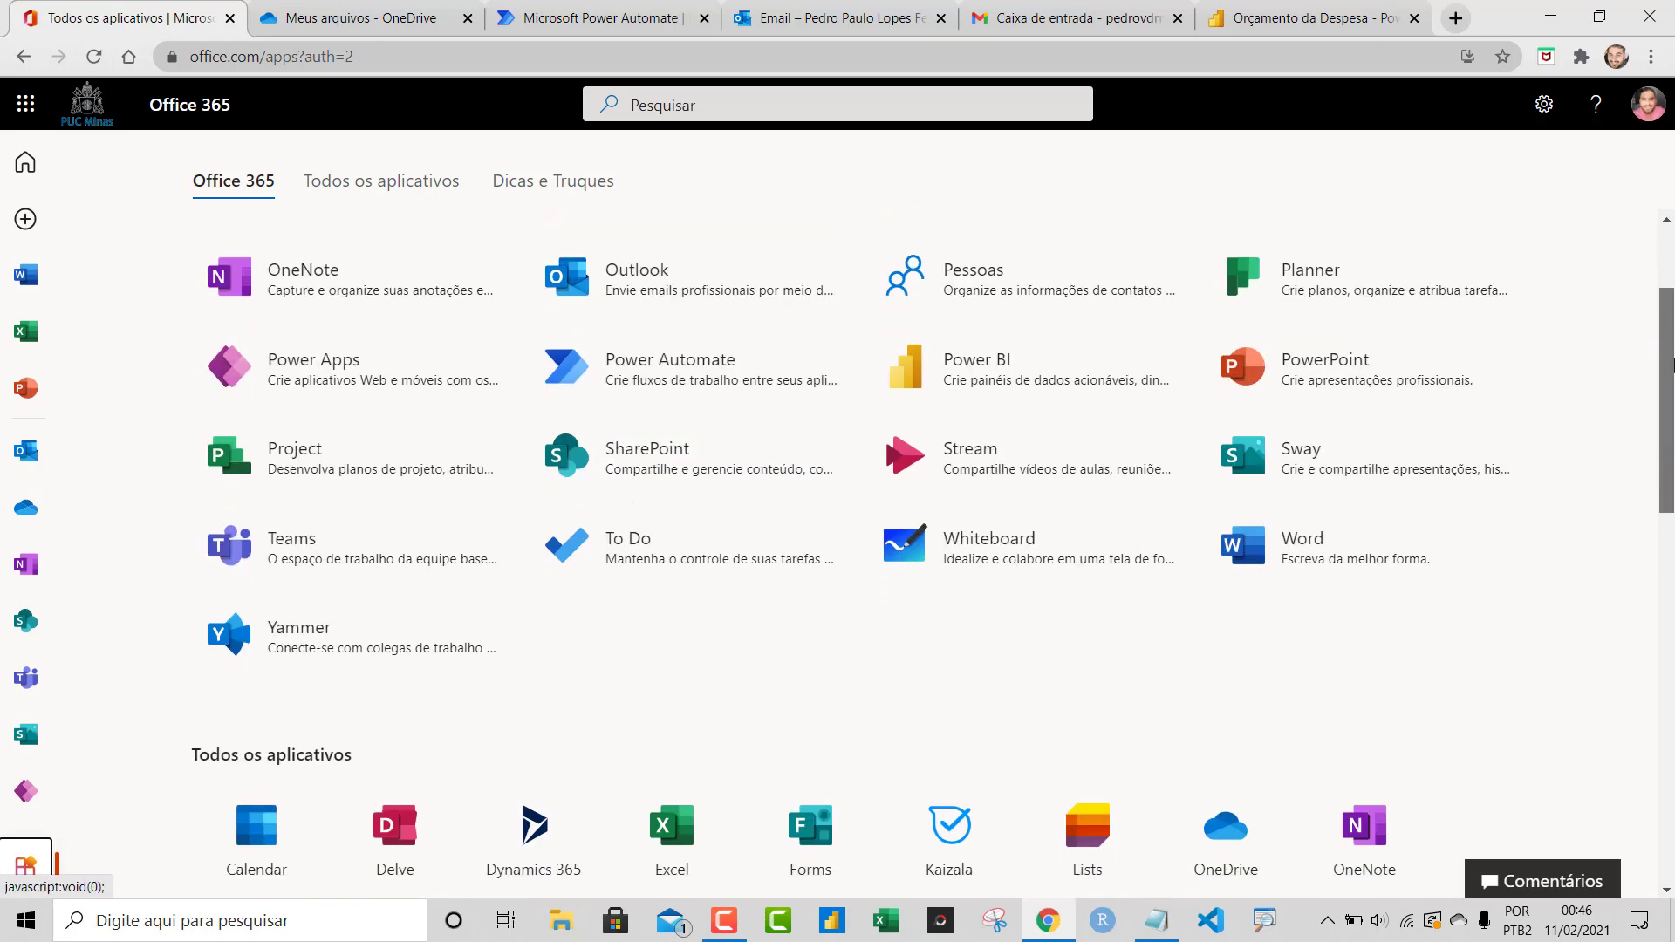
scroll(1672, 365, up, 2)
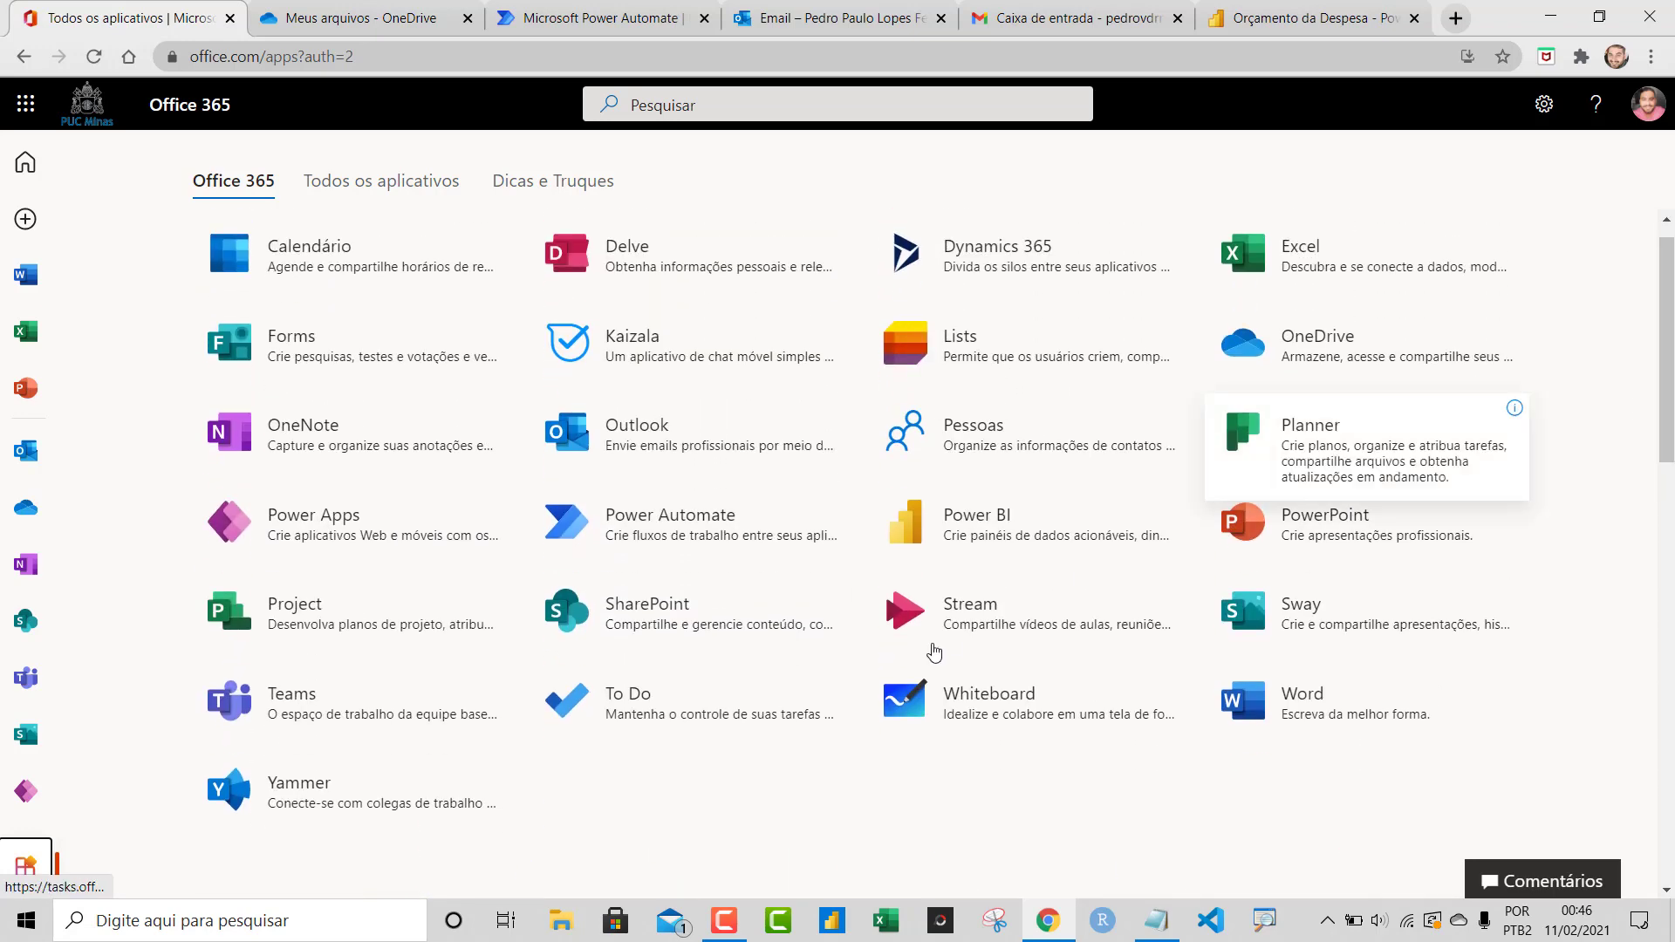
click(658, 541)
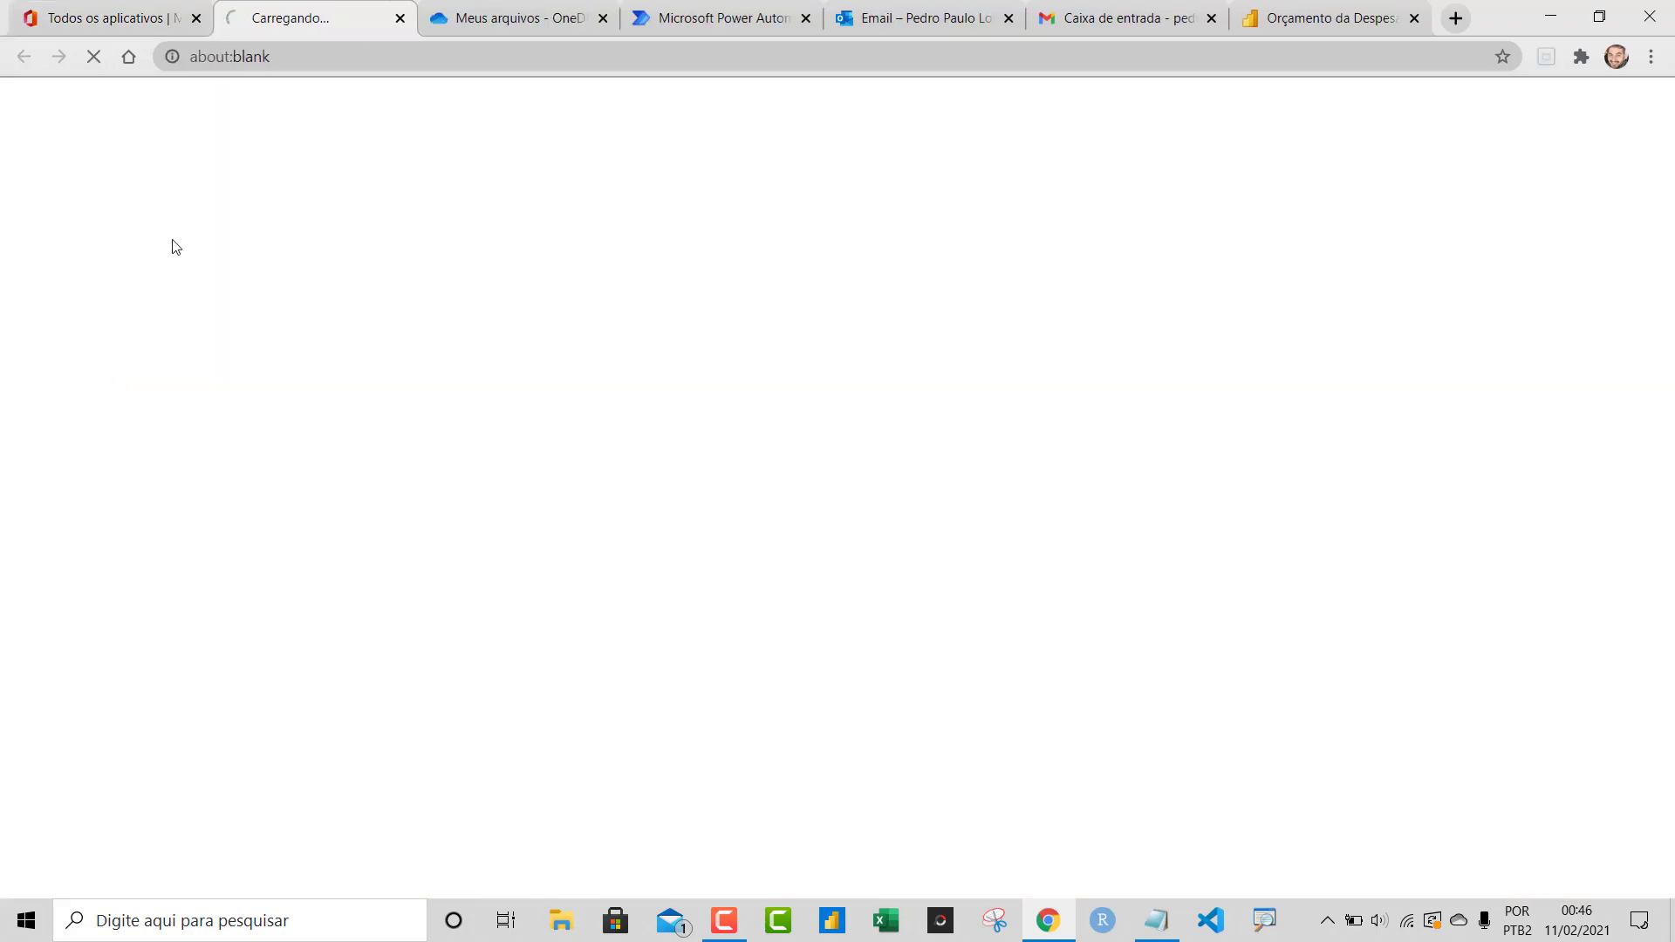
click(399, 19)
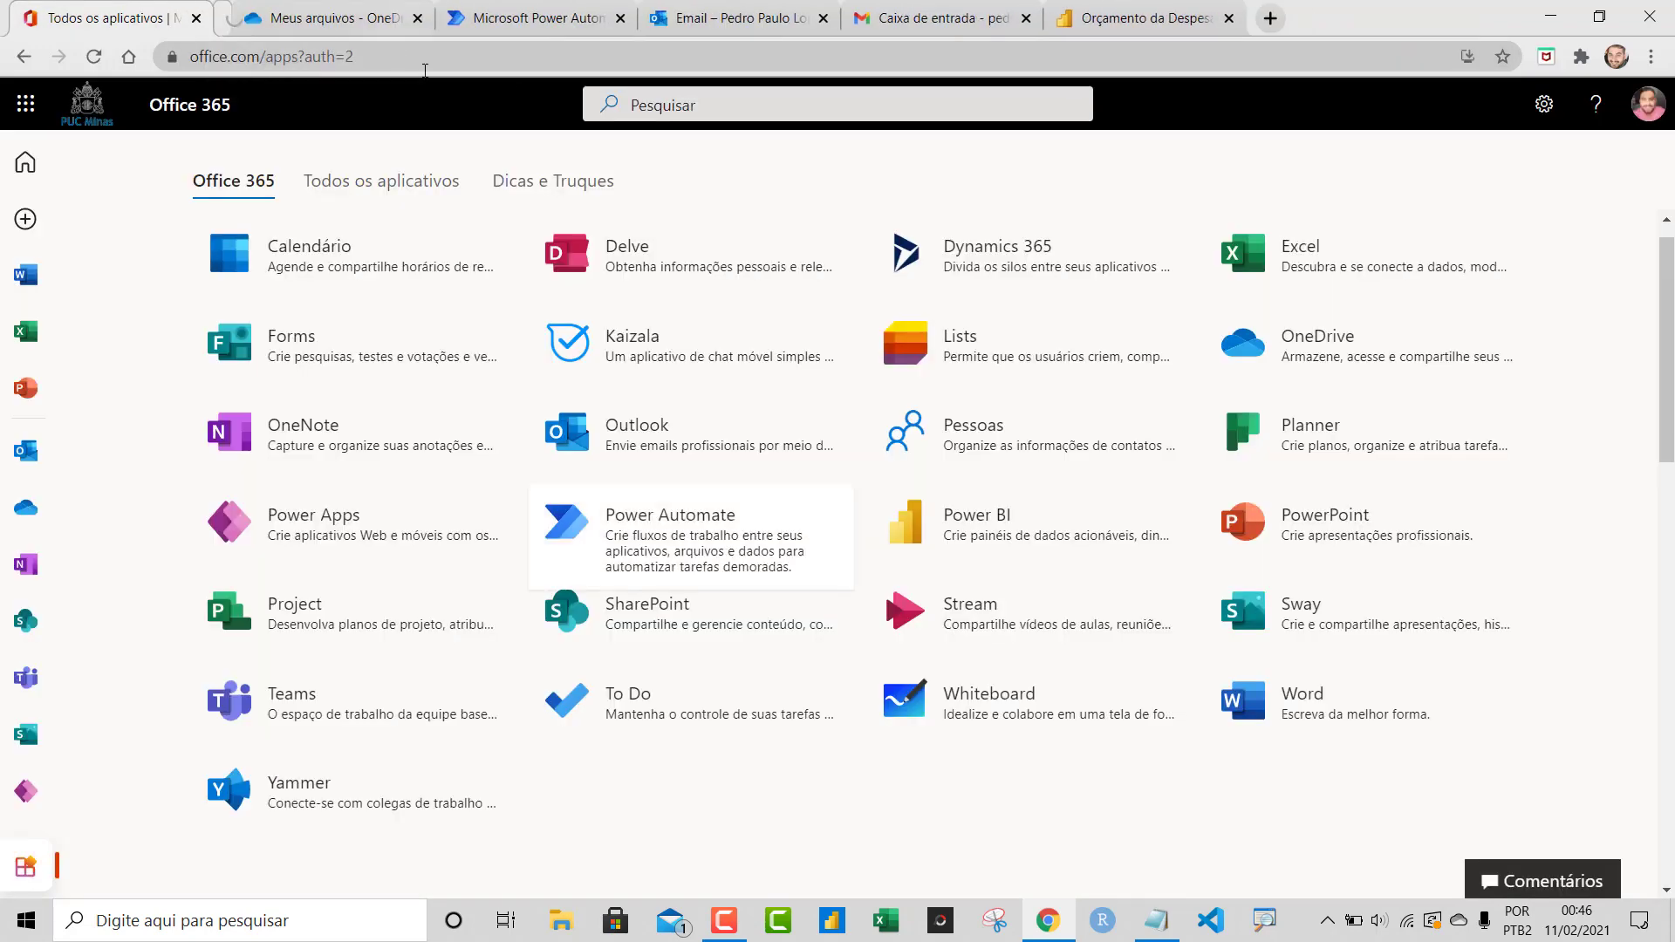
click(499, 19)
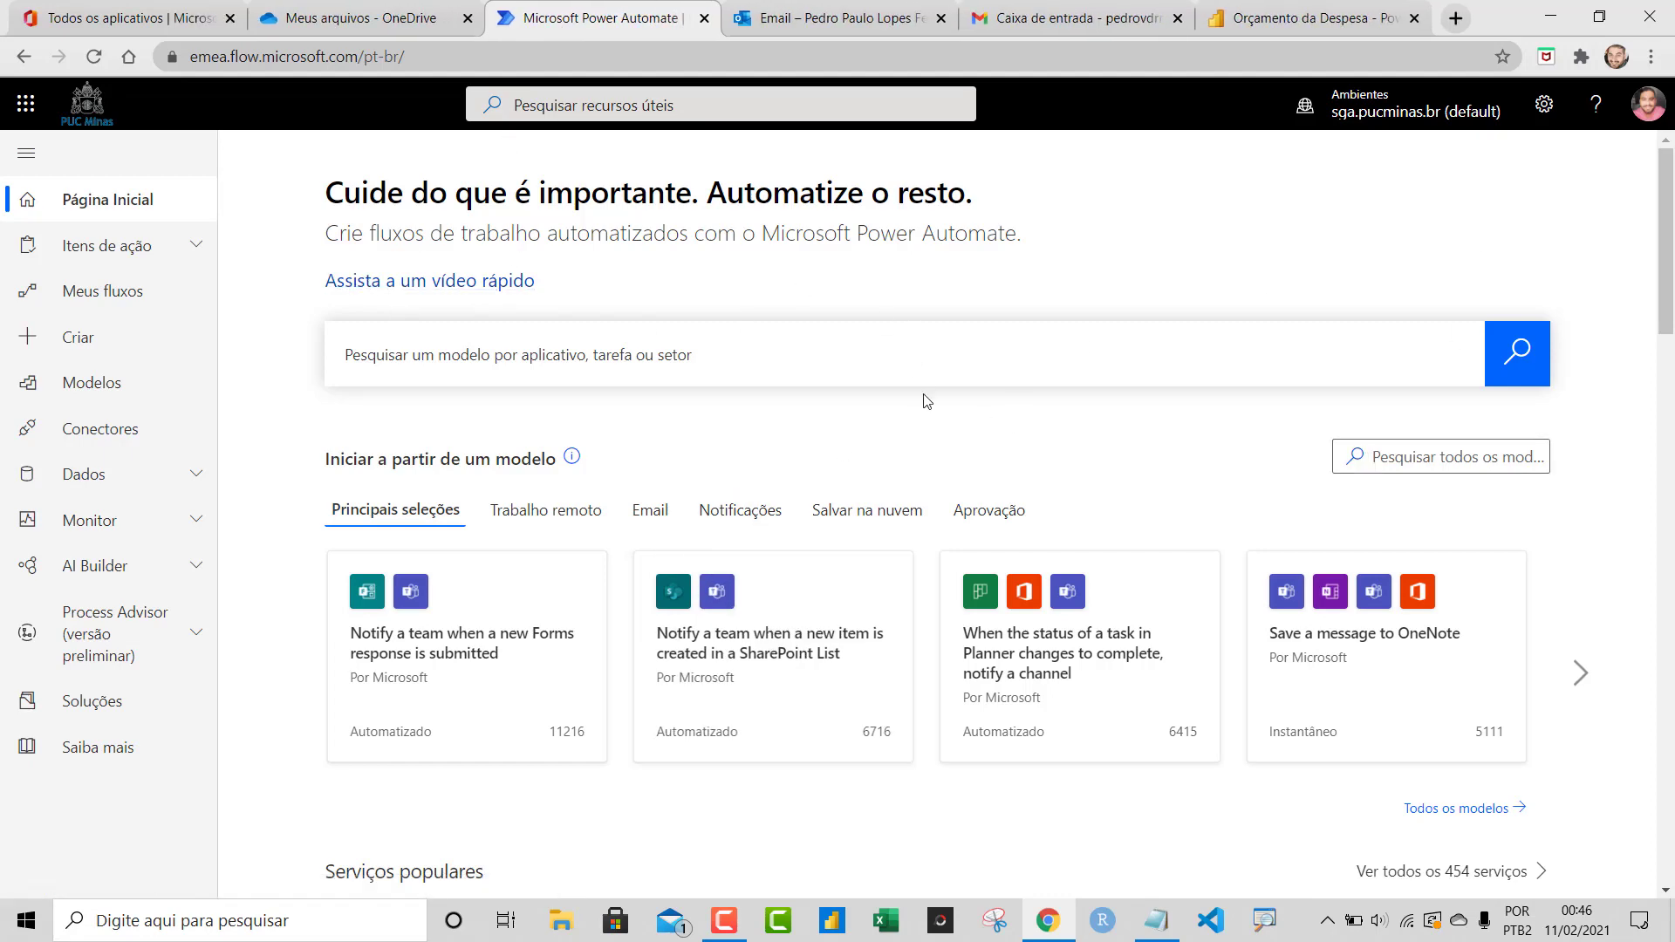
Browse the home page's flow templates and popular services, then go to Meus fluxos
drag(1672, 220, 1672, 281)
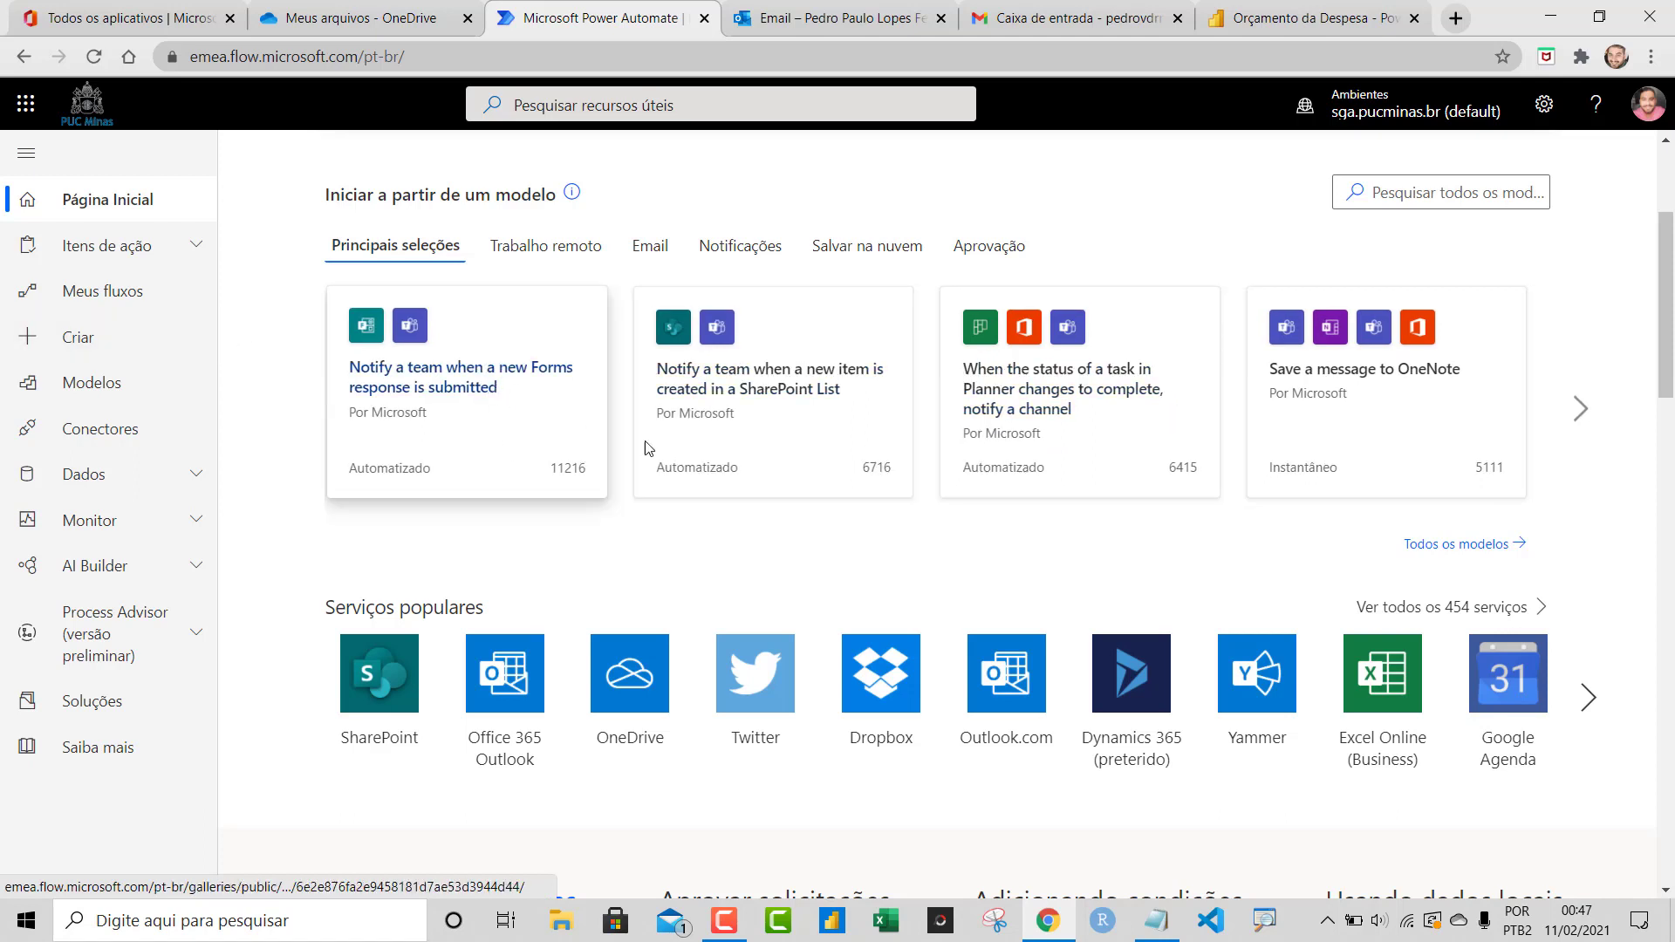
click(1583, 410)
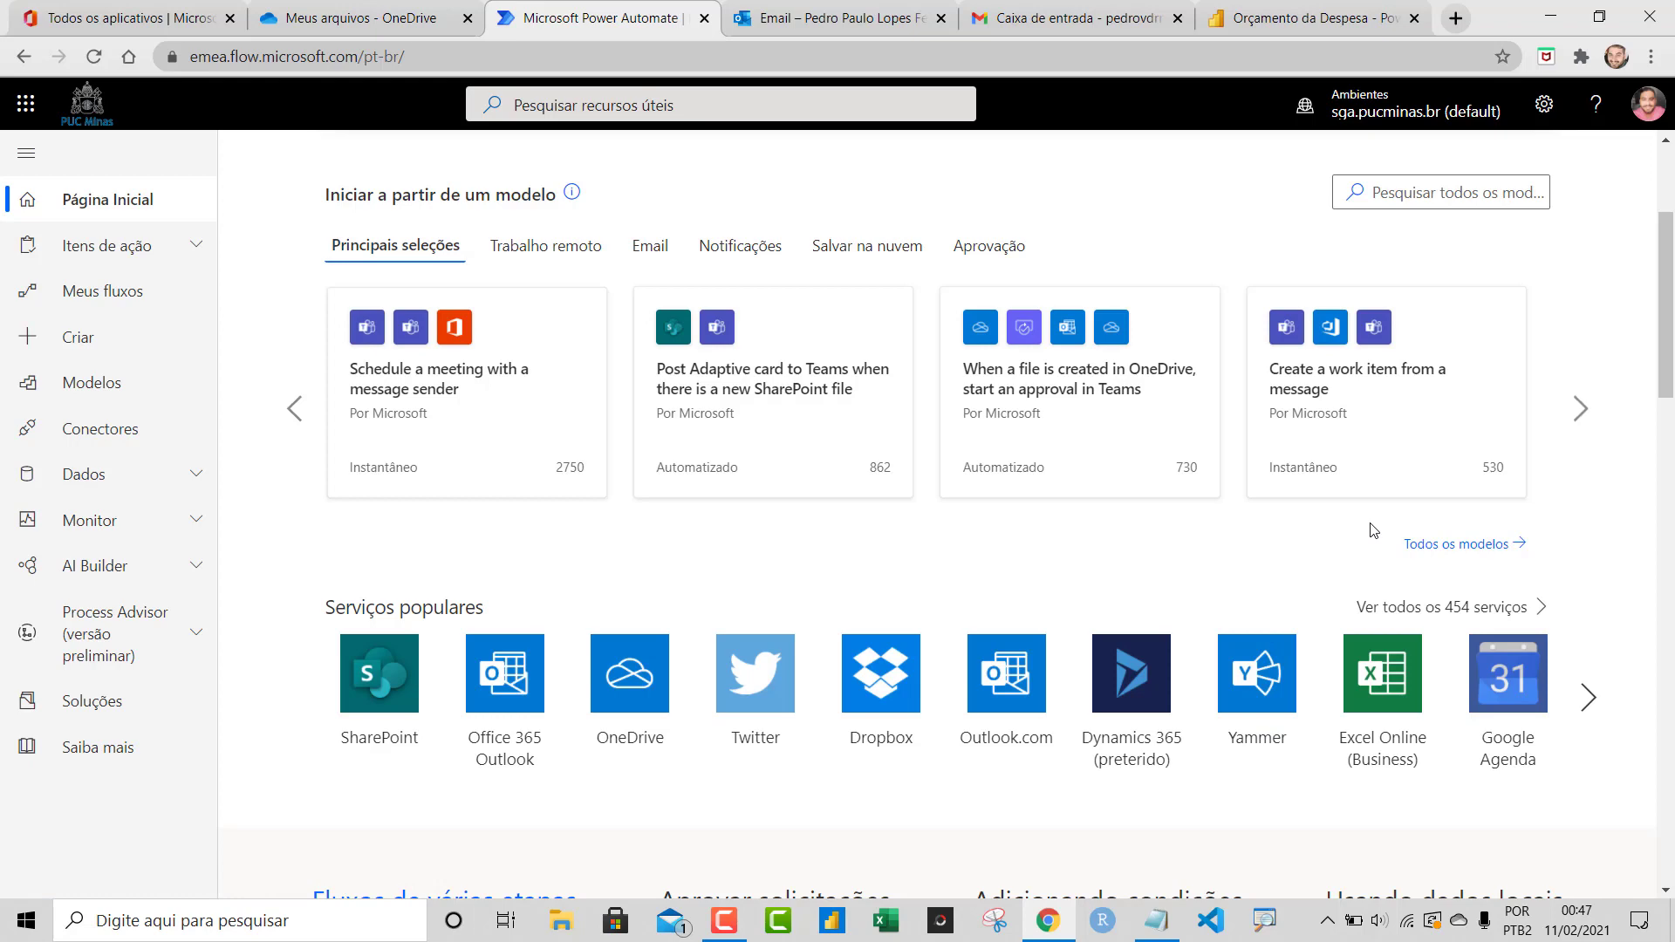
mouse_move(1668, 357)
mouse_down()
mouse_move(1672, 468)
mouse_move(1669, 339)
mouse_up()
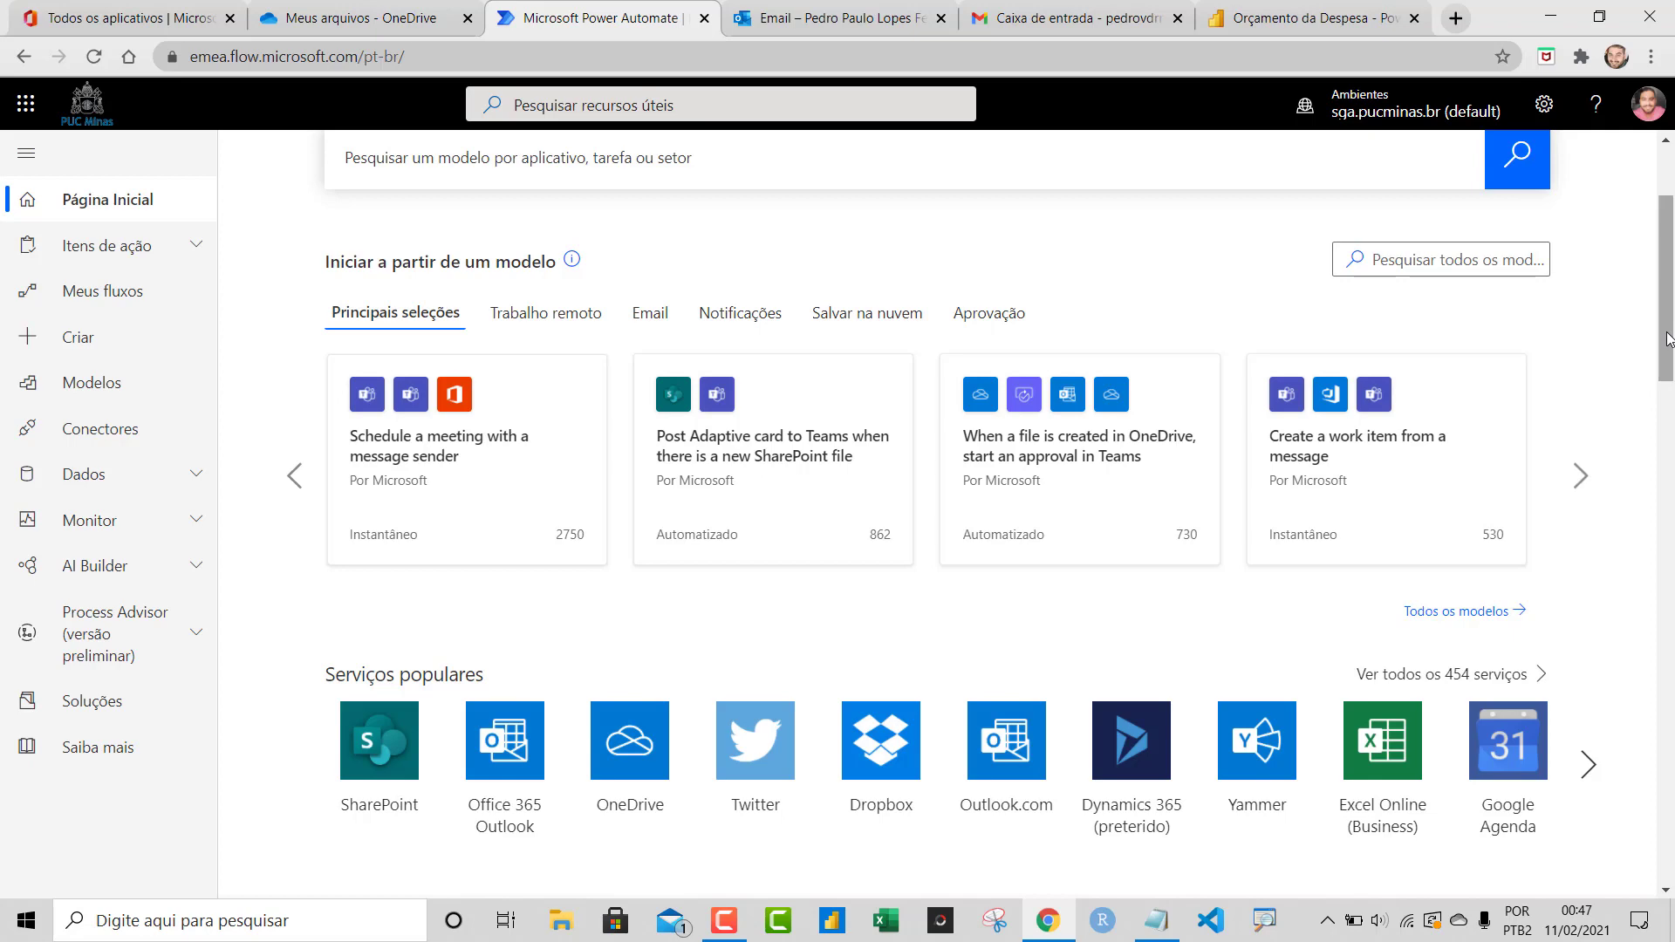
drag(1661, 339, 1661, 305)
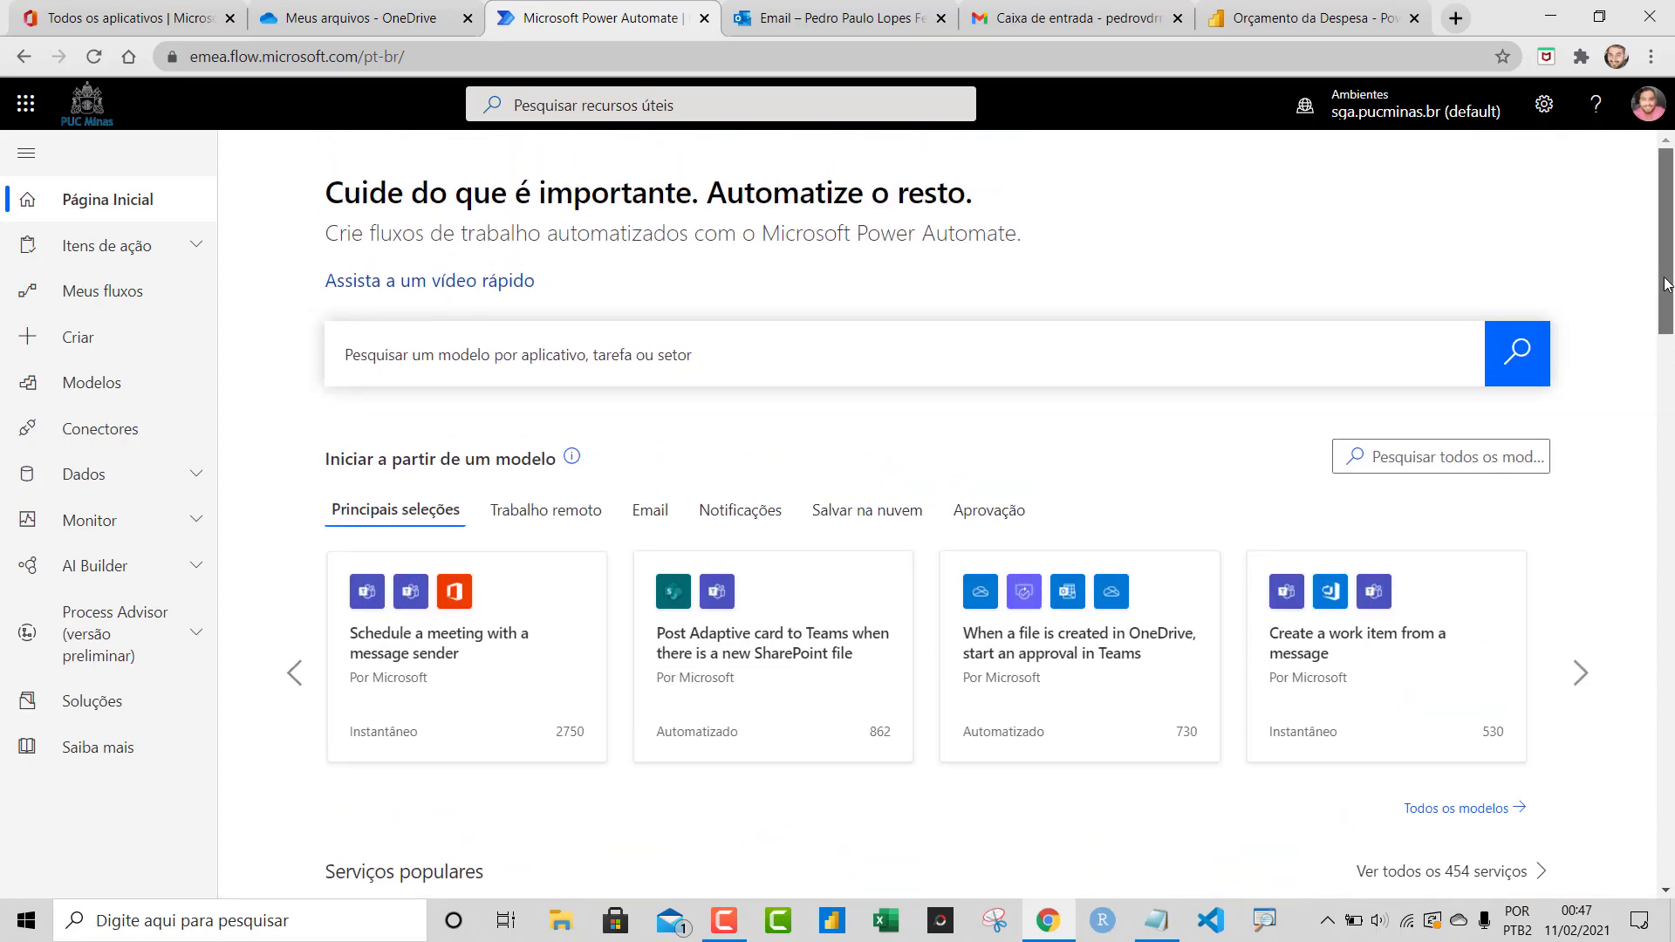
click(87, 291)
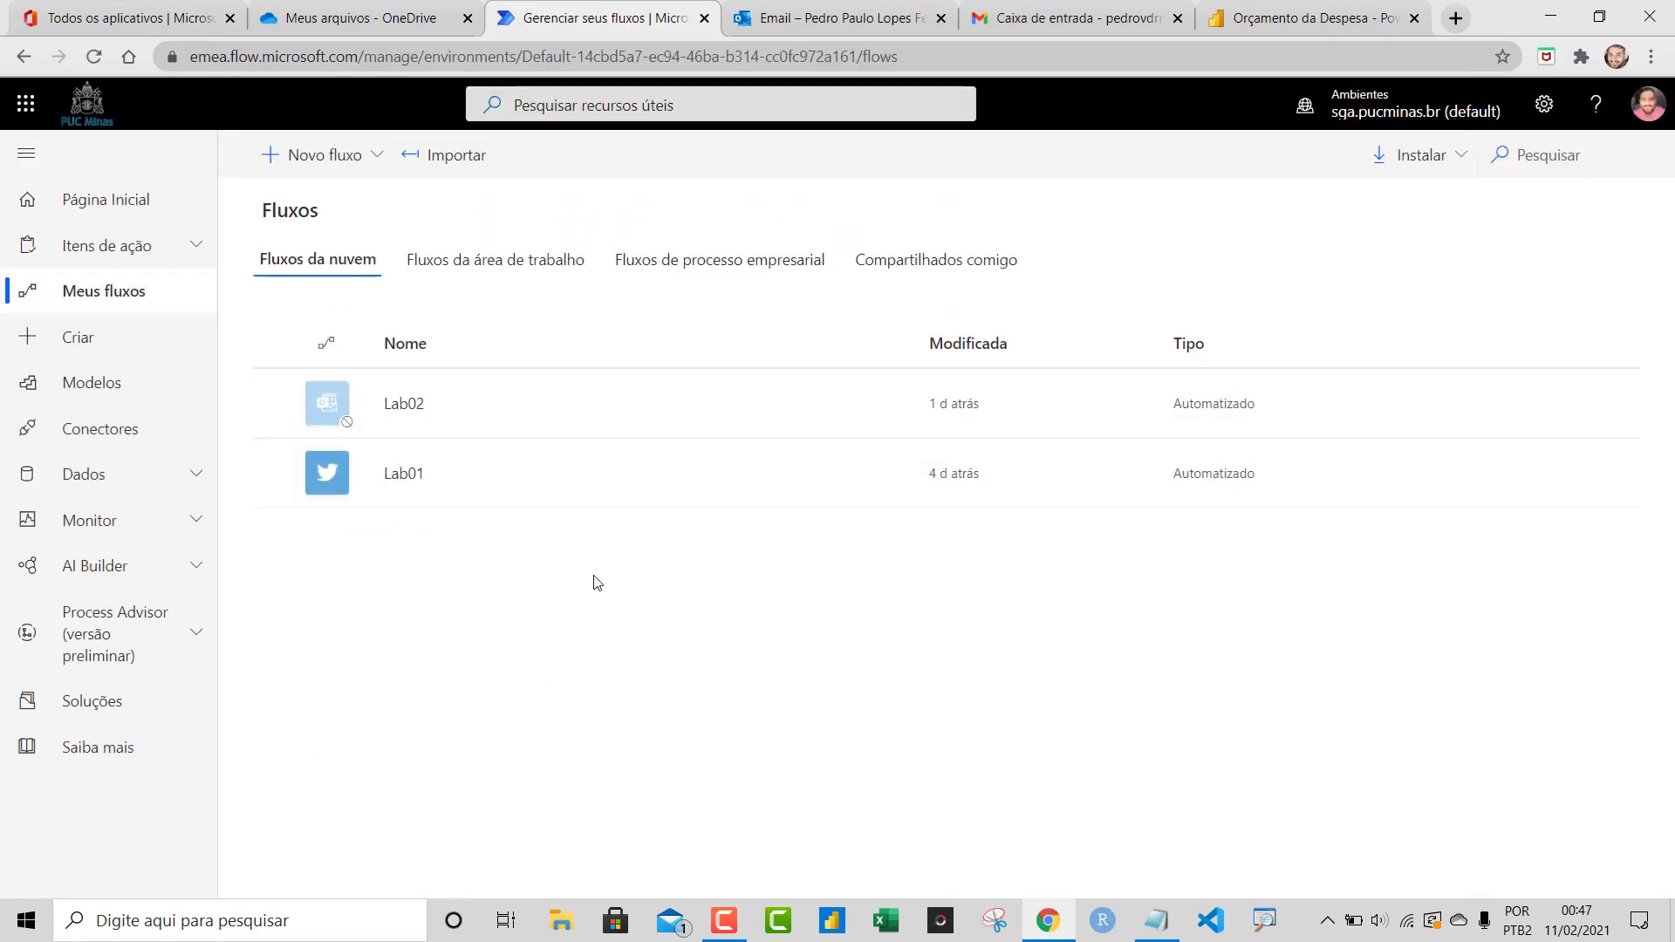
Turn off the Lab01 flow with 'Desligar' and show the Novo fluxo options
click(892, 479)
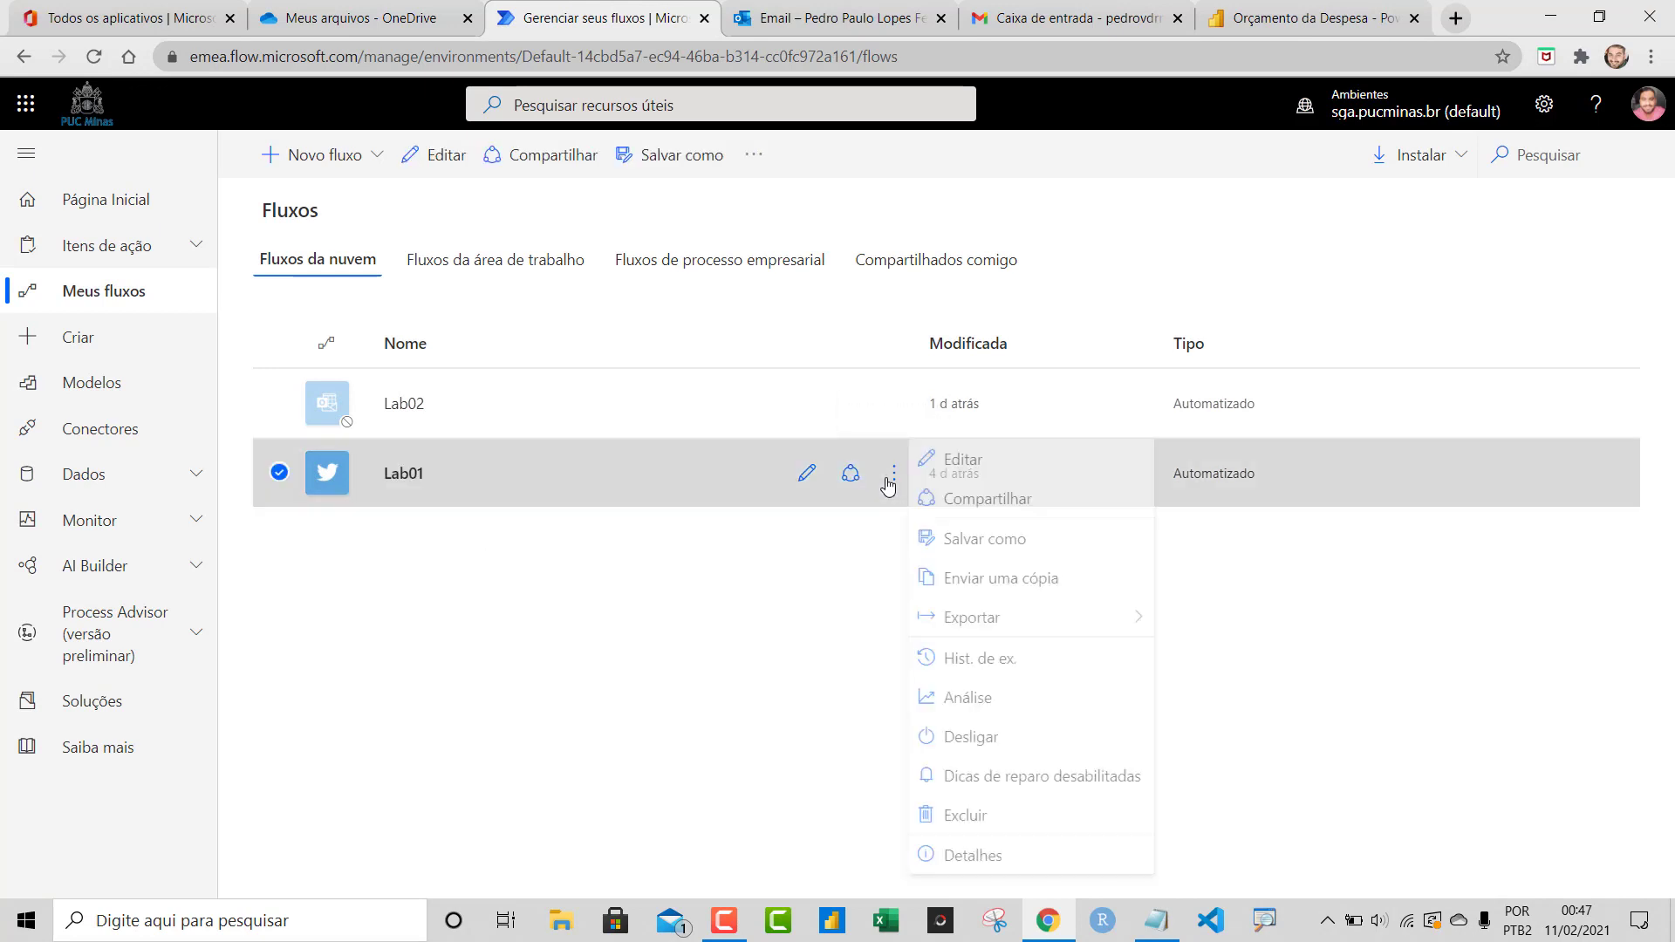
click(983, 744)
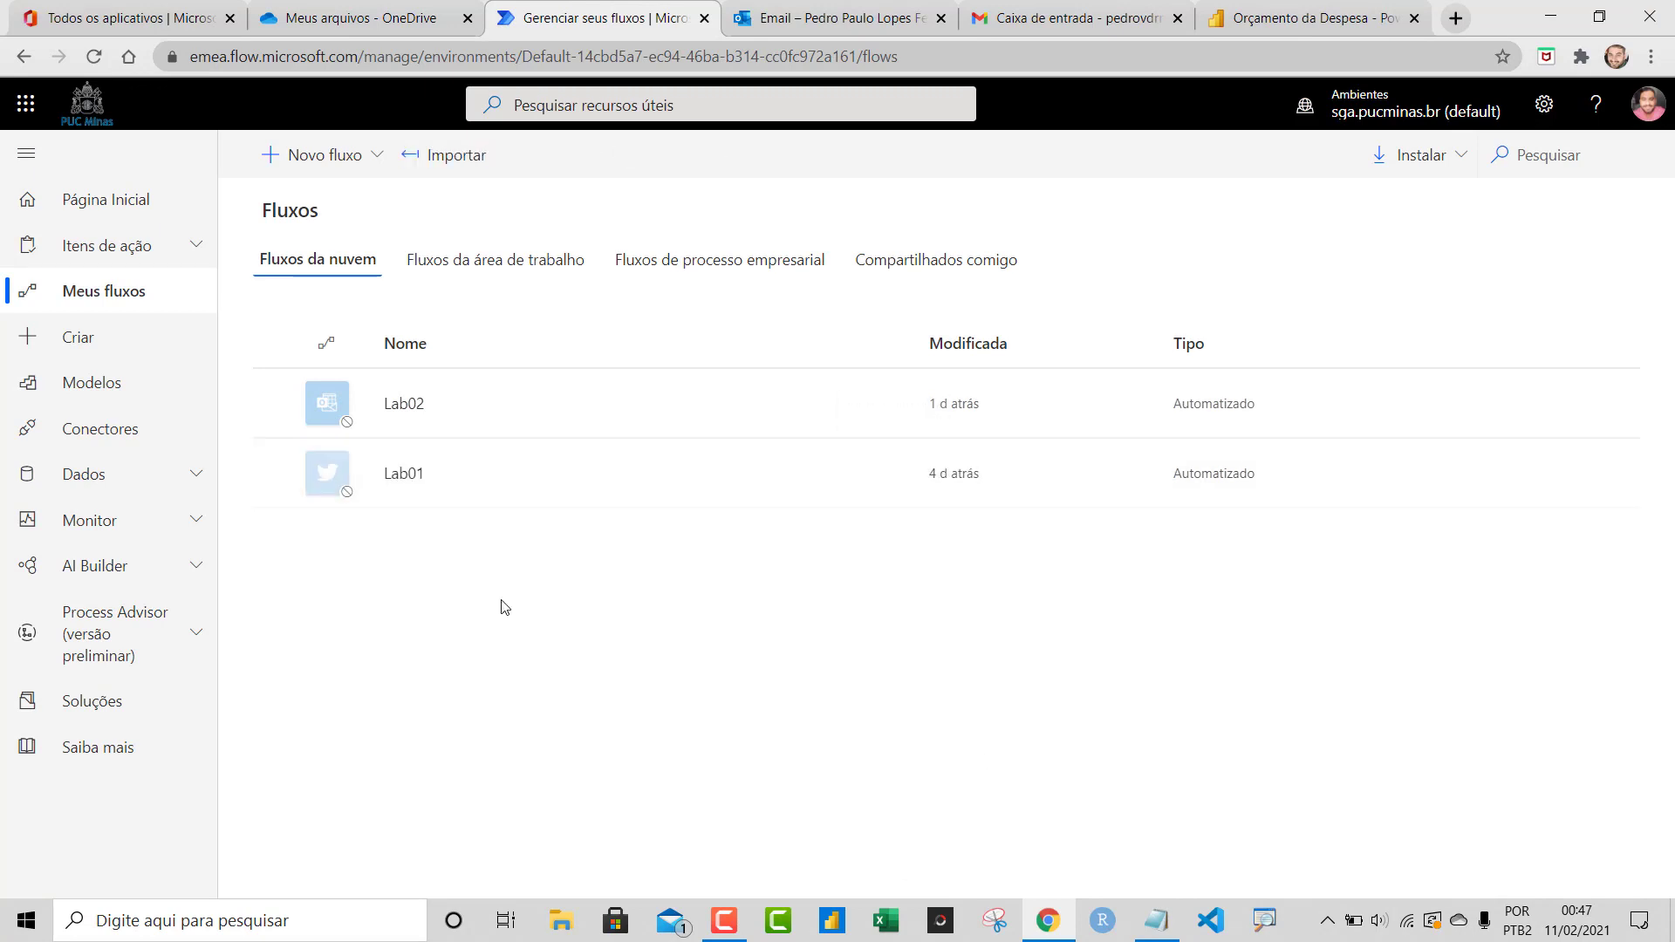
click(371, 157)
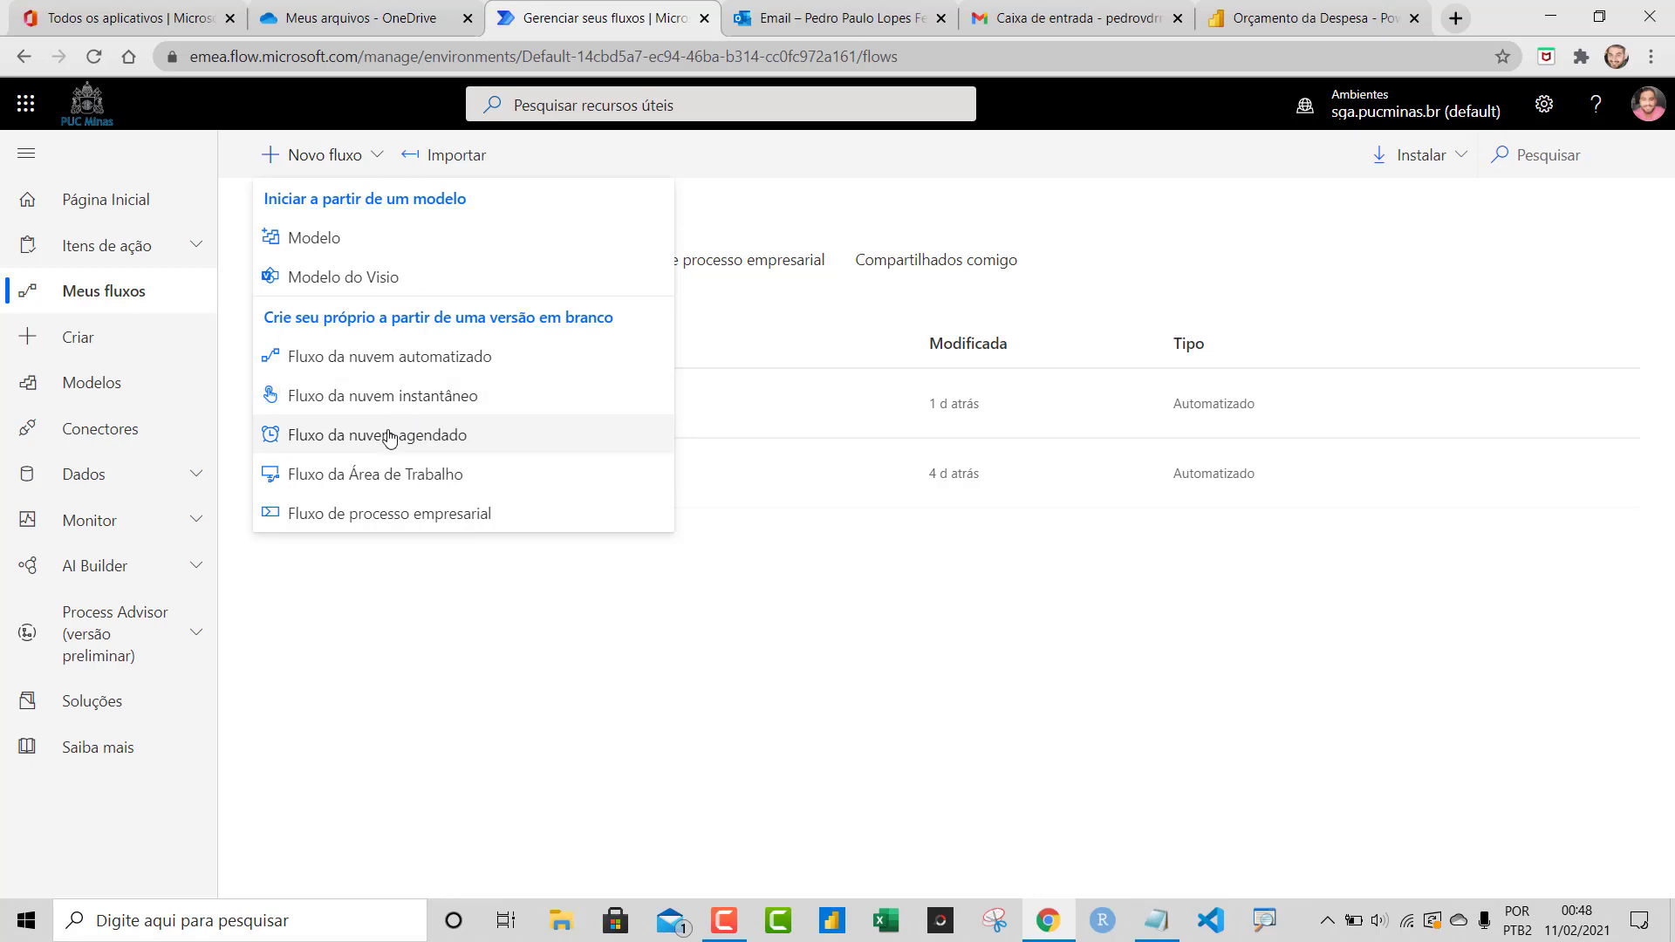
Start an automated cloud flow named 'Automatização - Curso Power Automate'
click(406, 371)
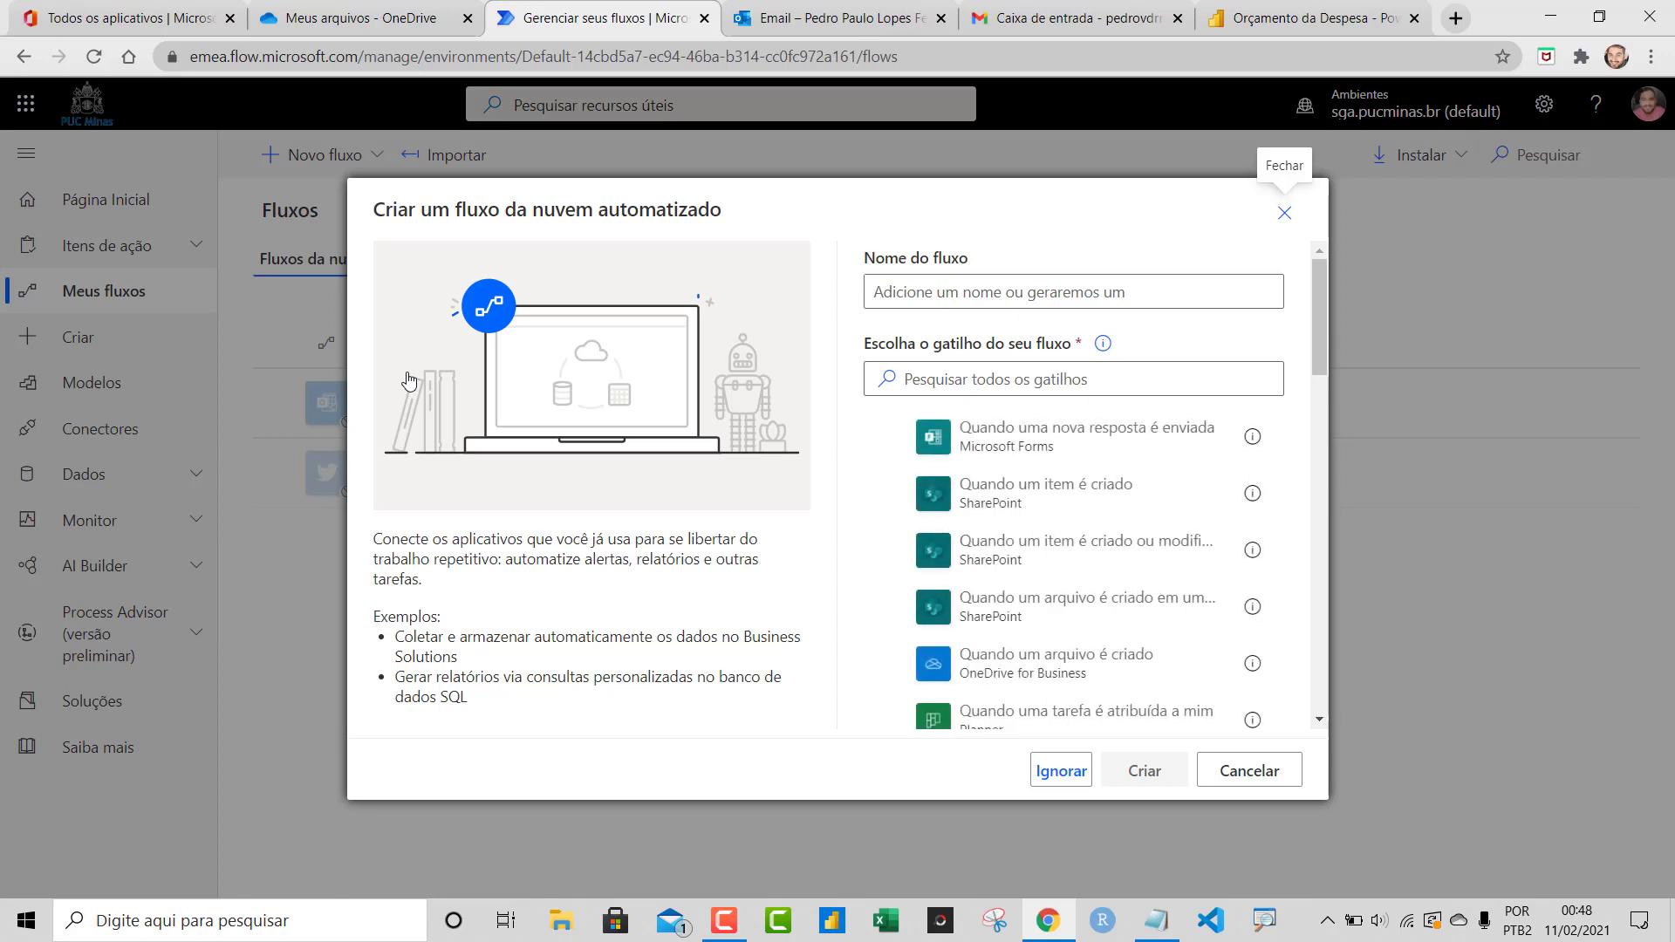
click(1086, 298)
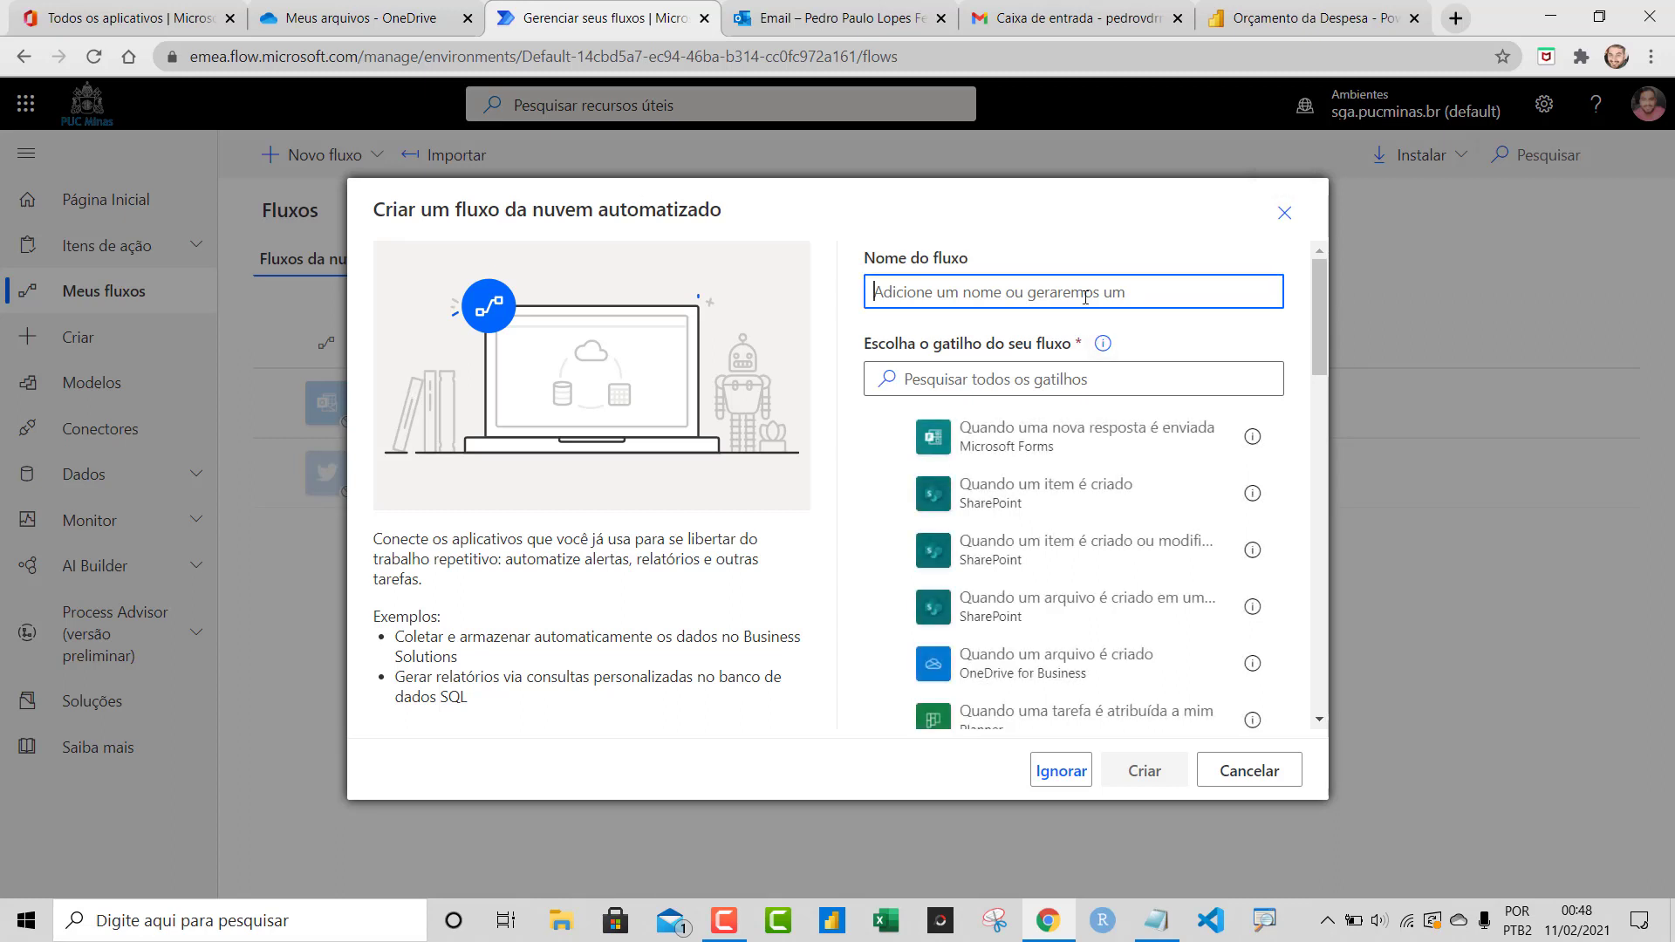
click(1055, 375)
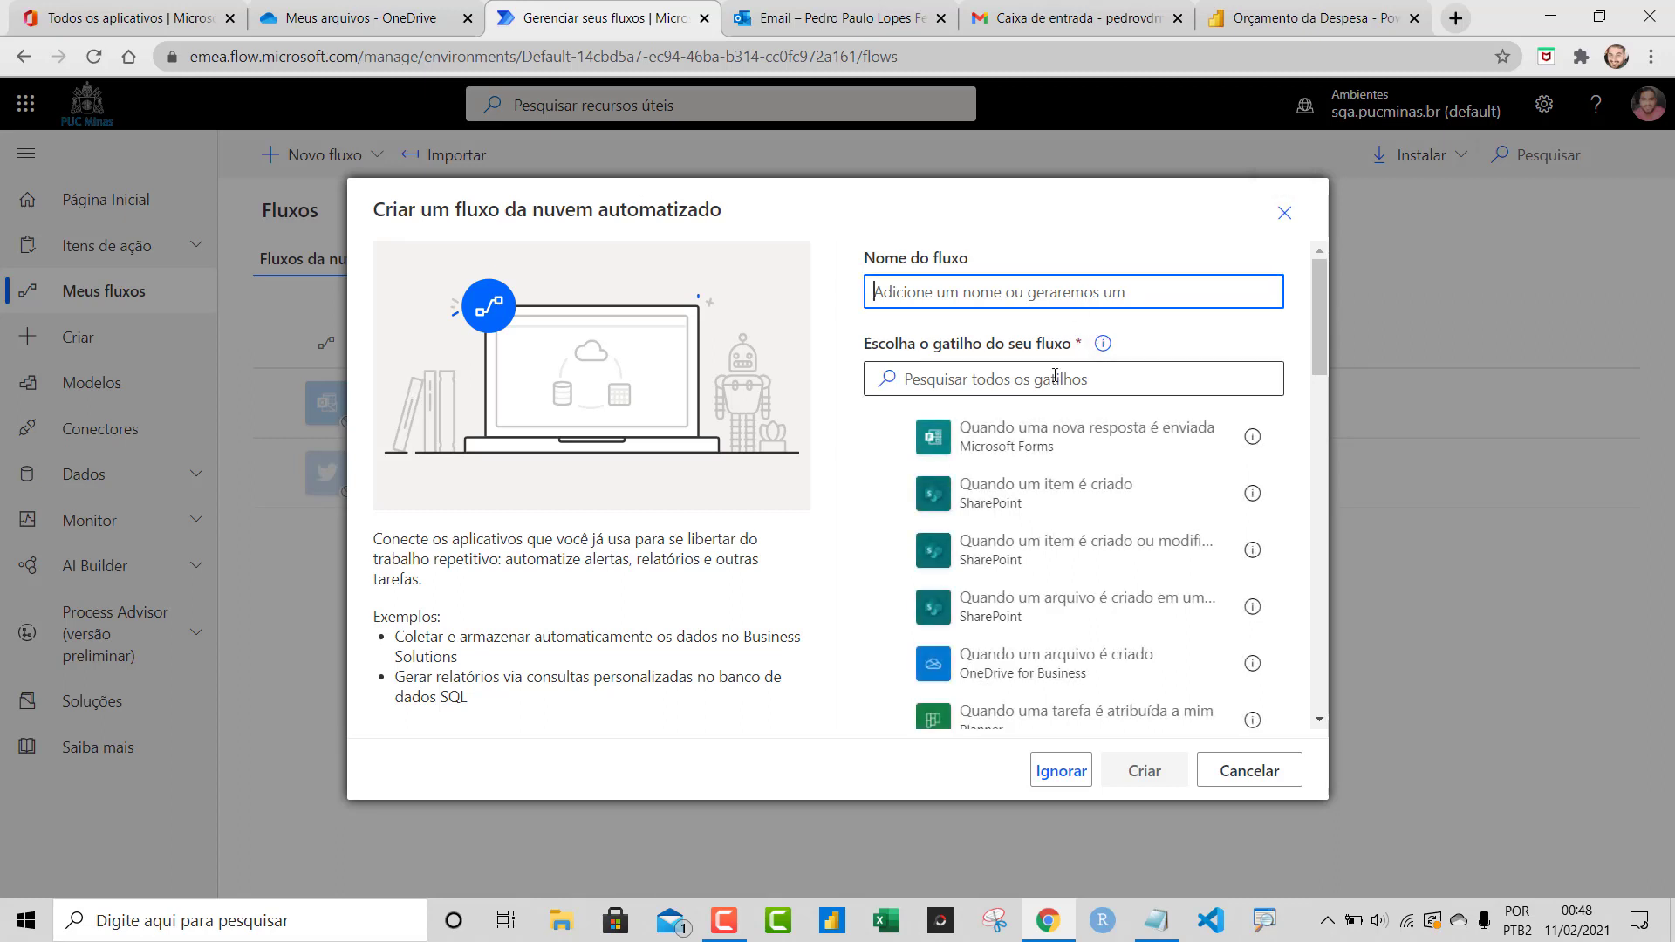
click(1047, 300)
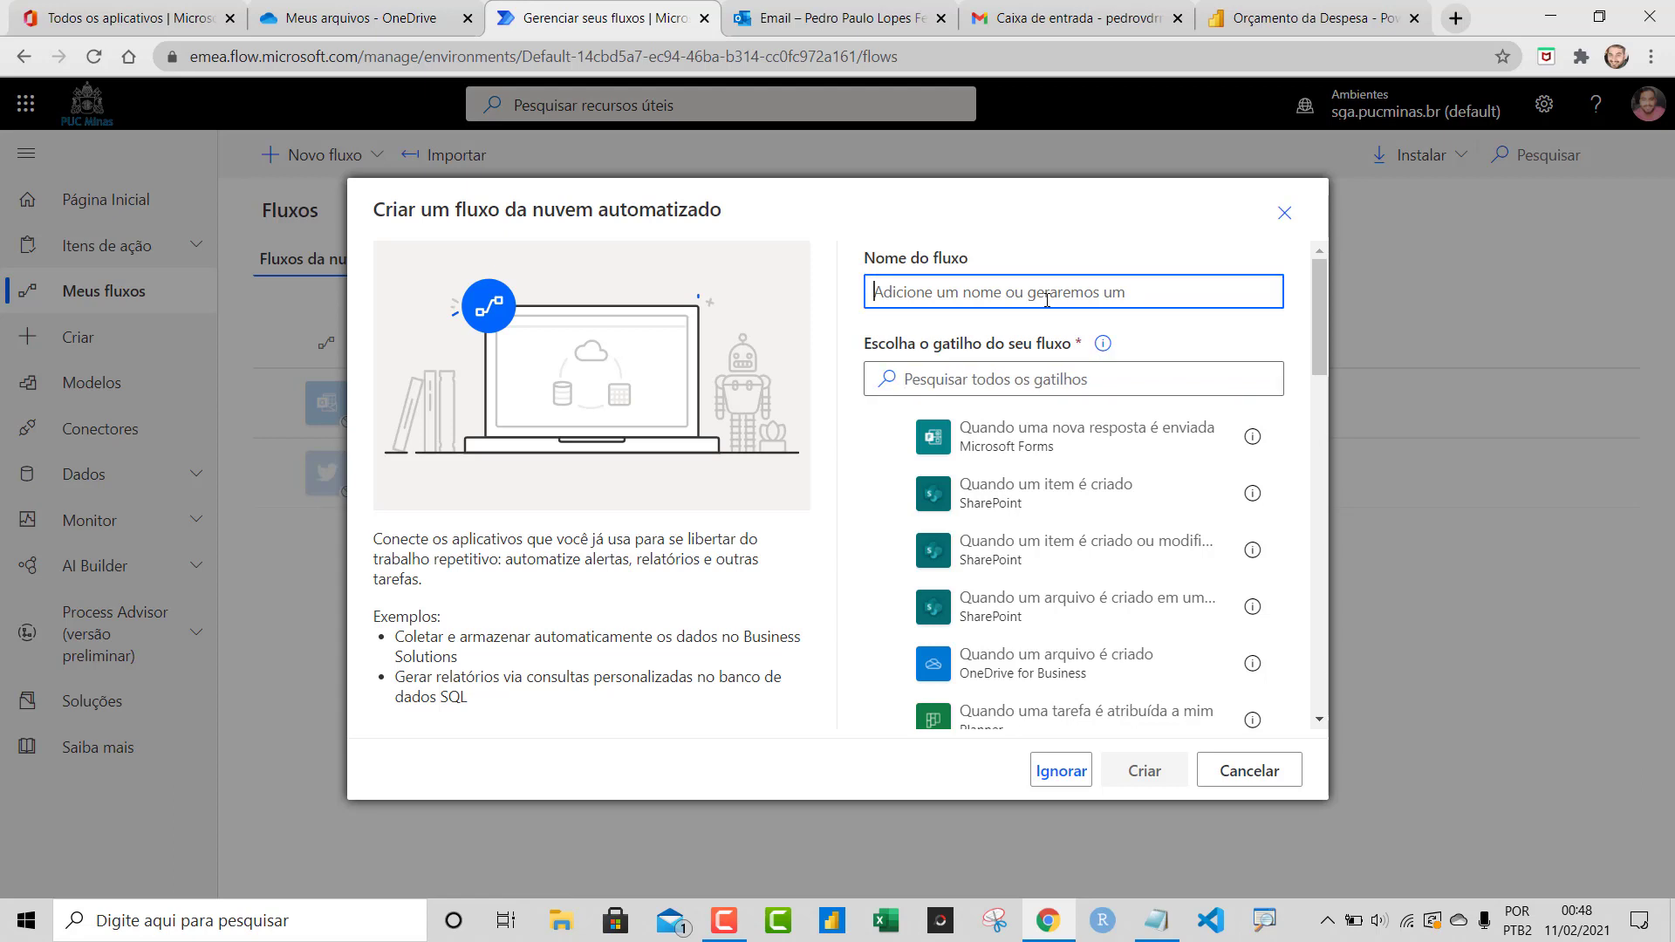
text(Automa)
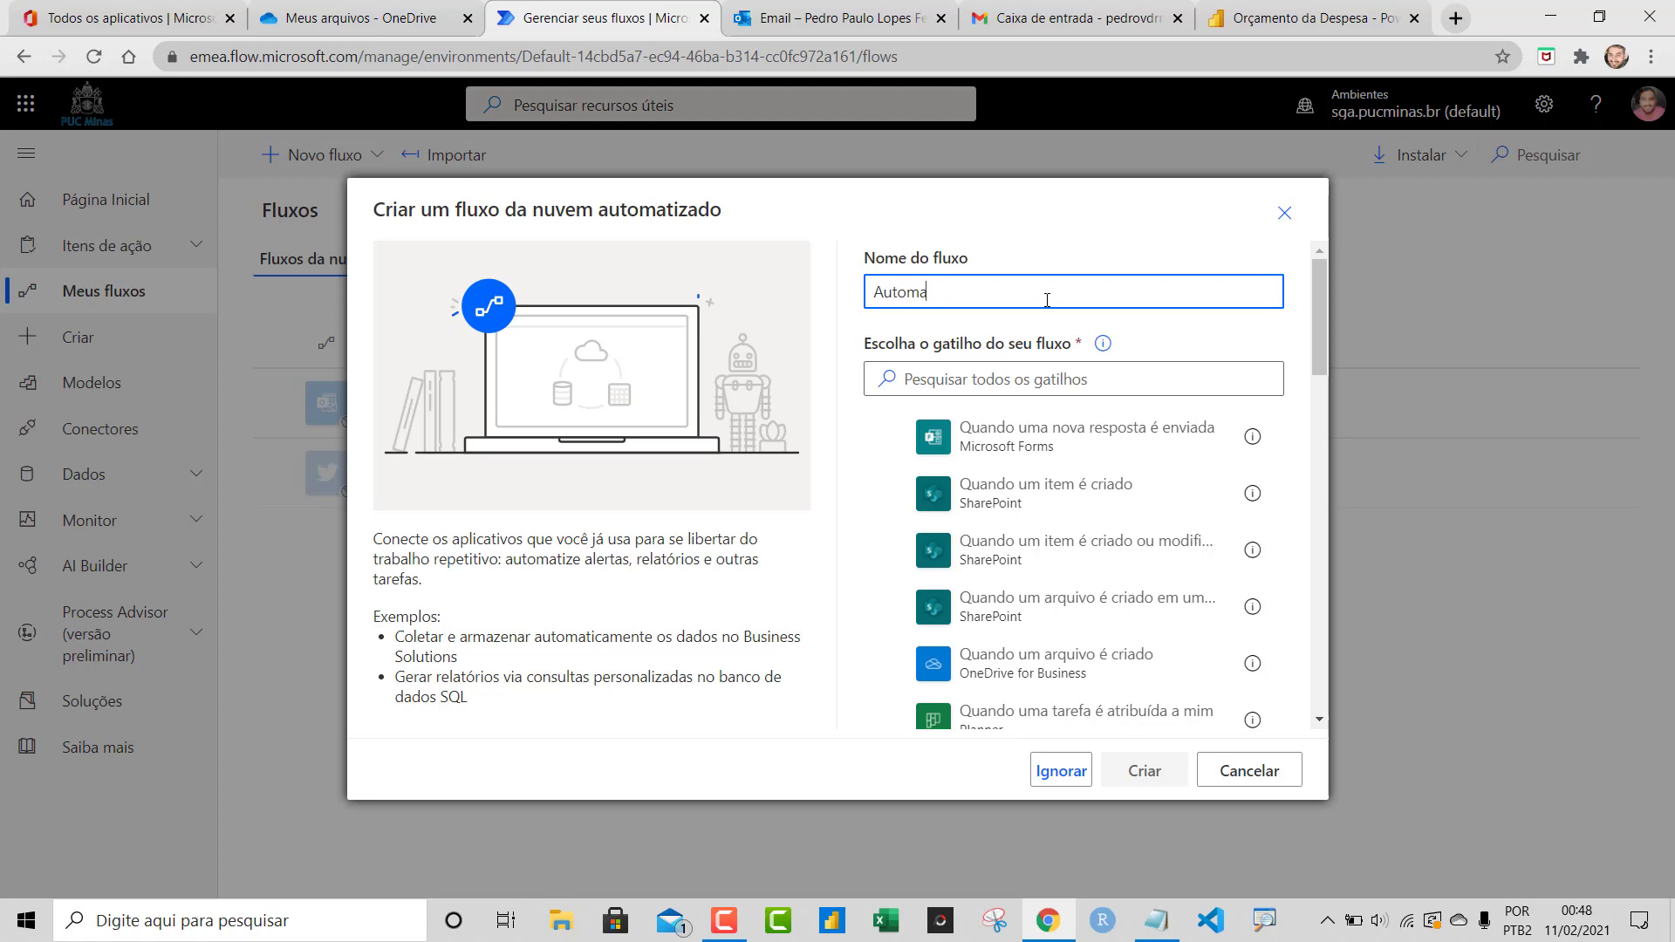
text(tização - Curso Power Automate)
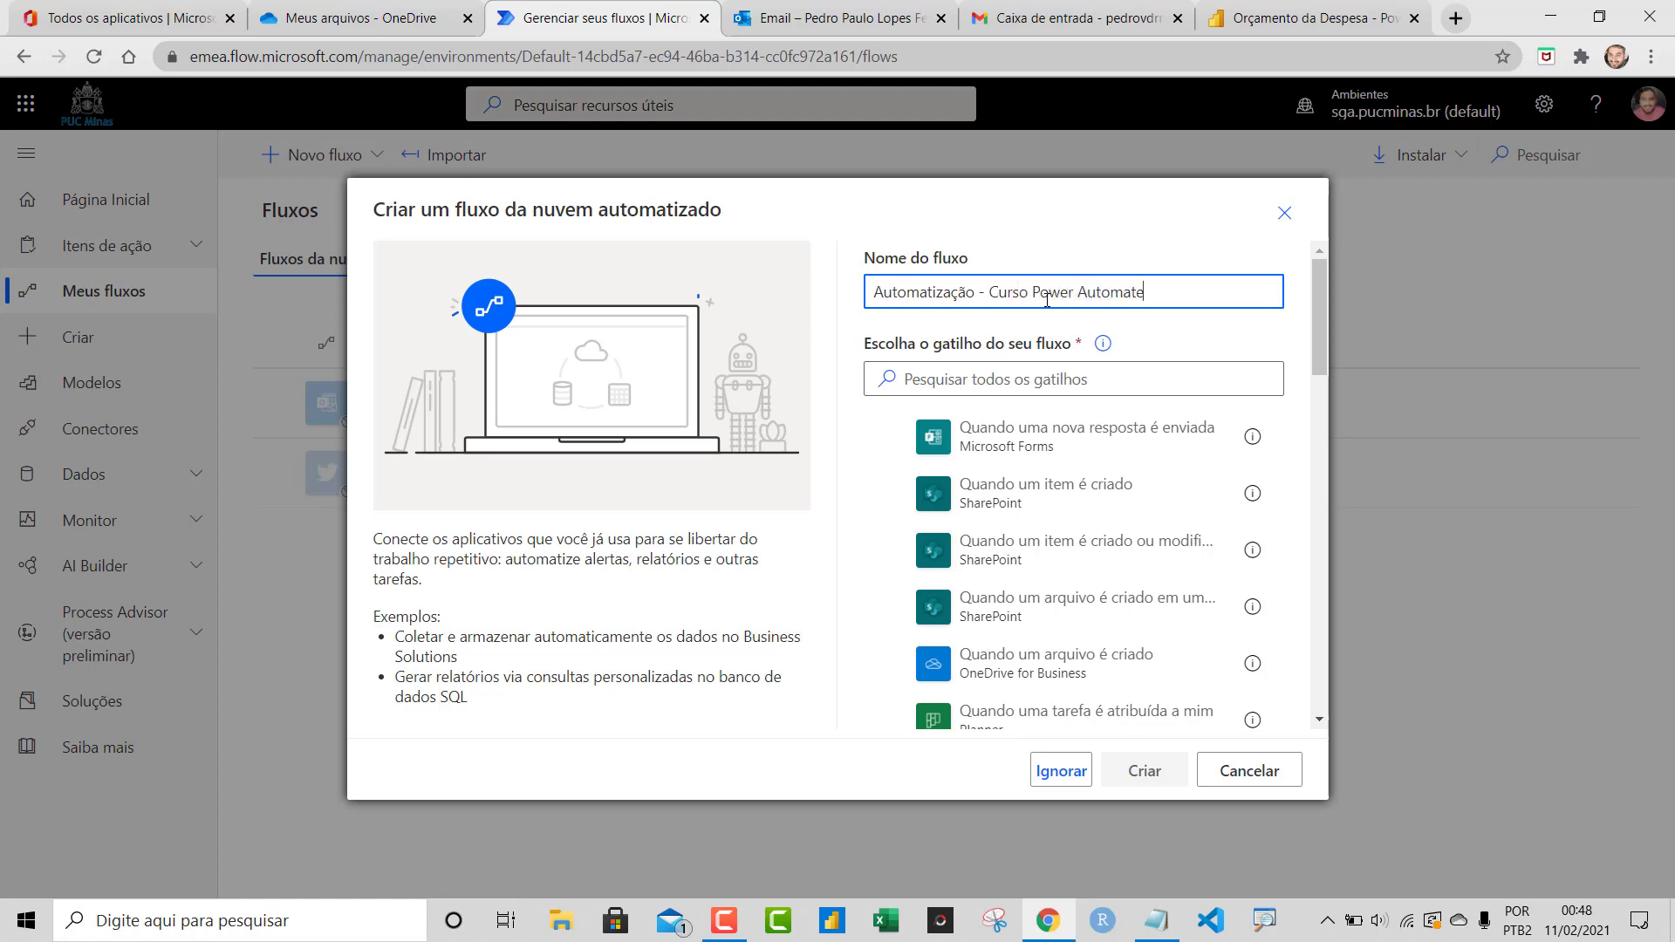
Pick the Outlook trigger 'Quando um novo email é recebido (V3)' and create the flow
click(1076, 392)
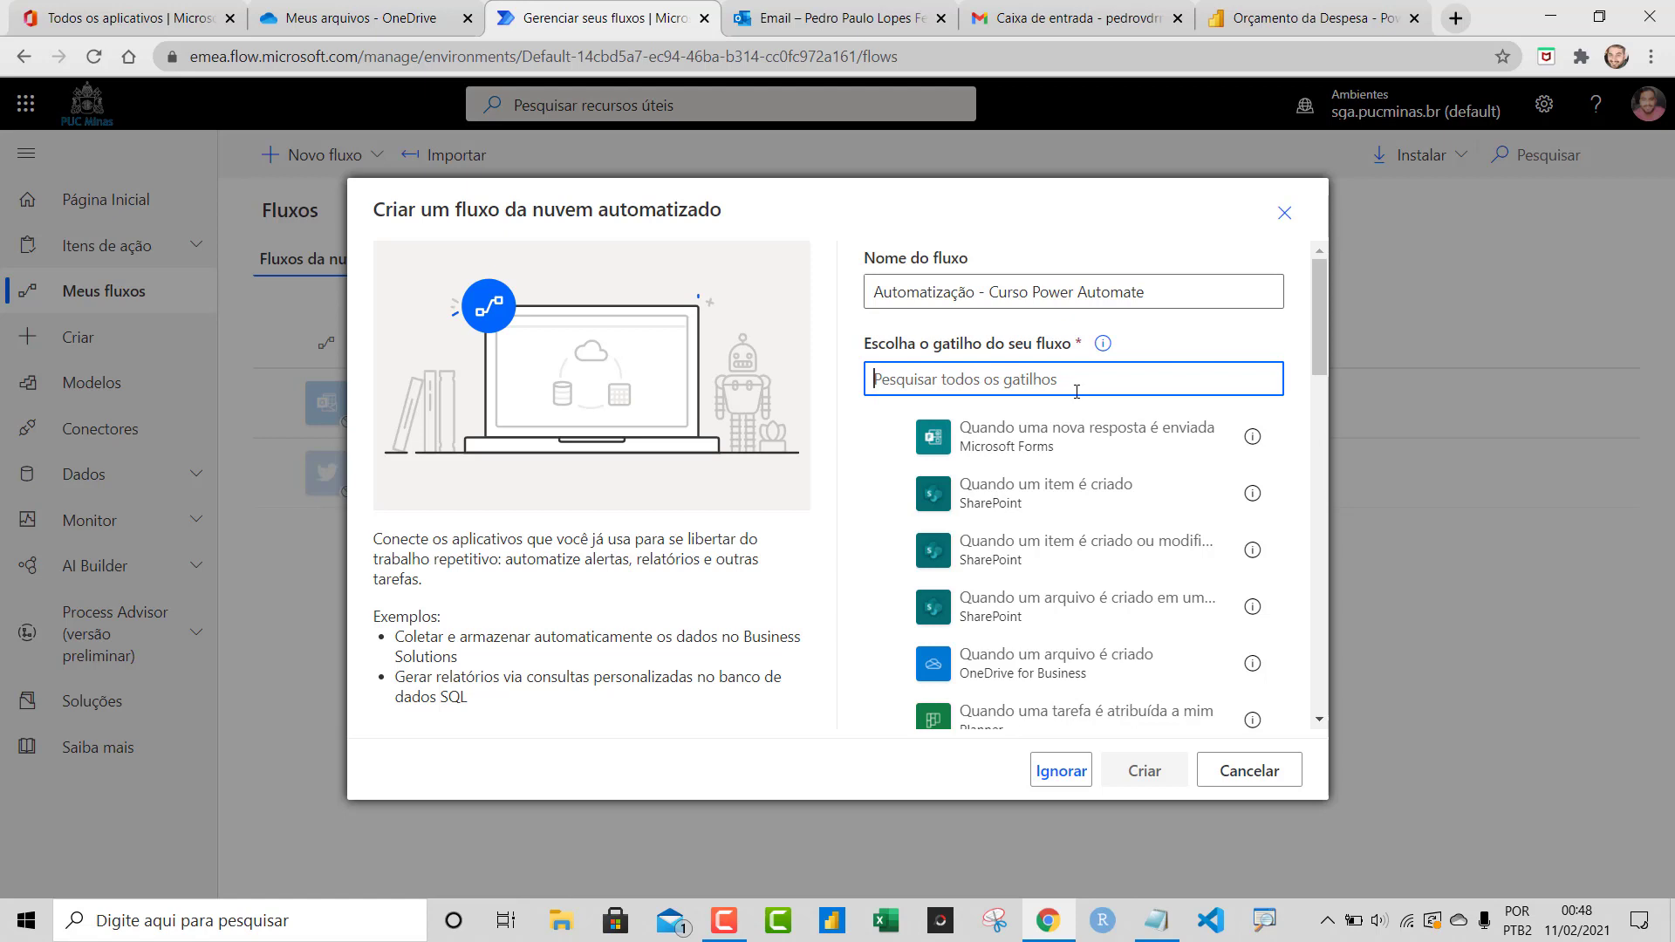
text(outlo)
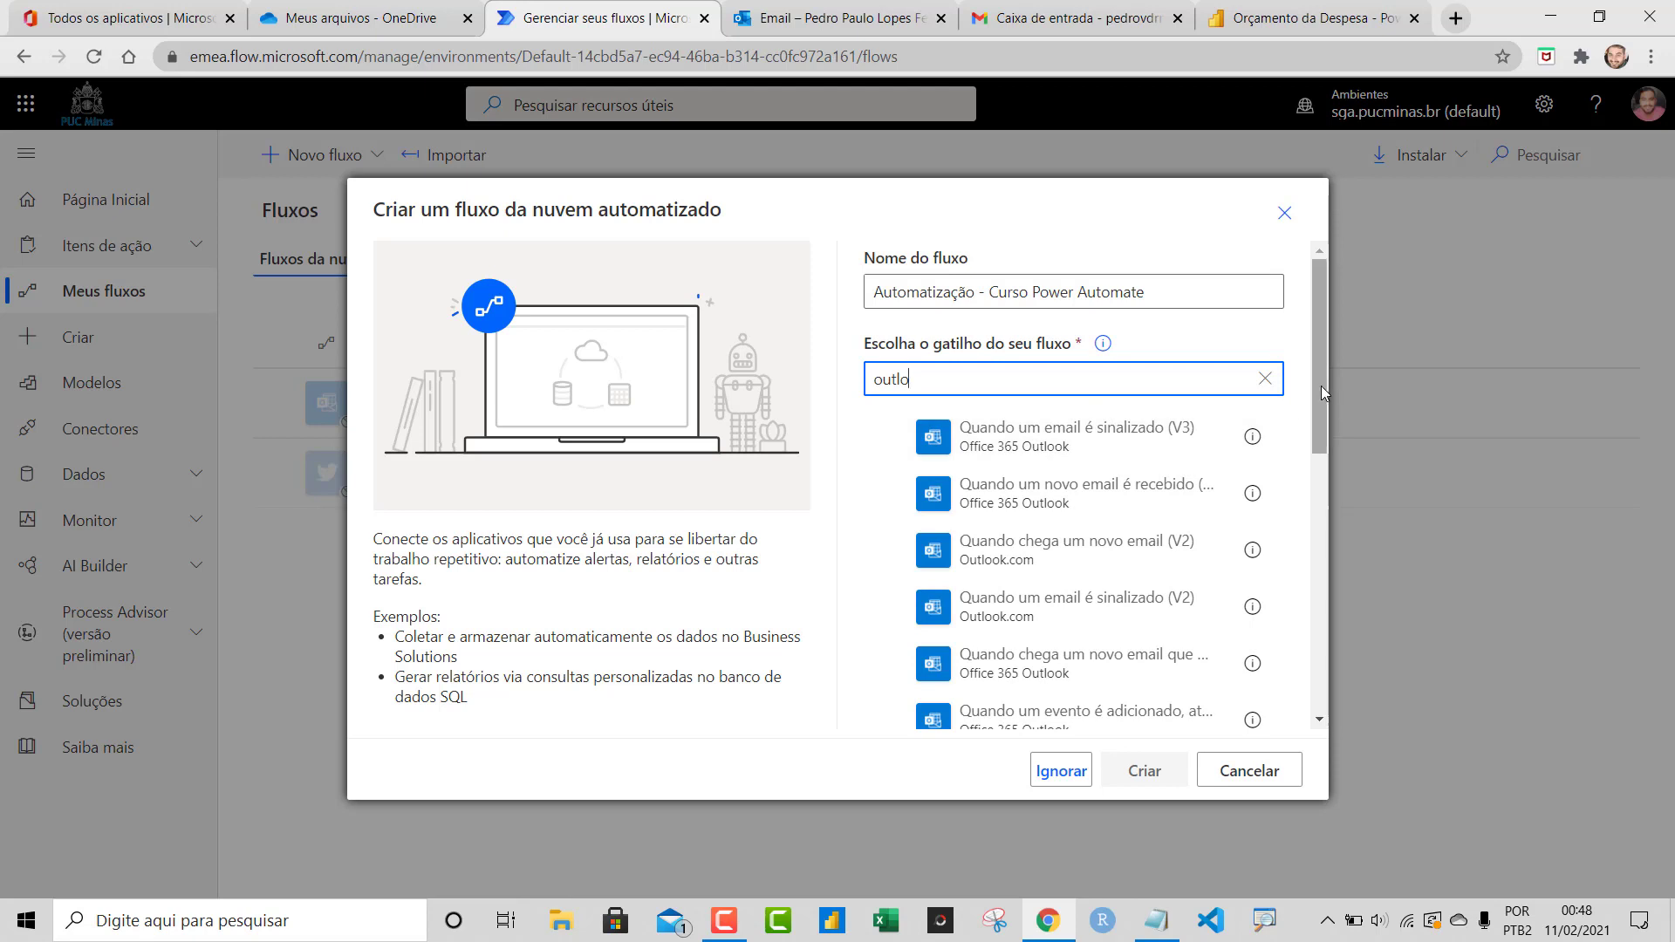
drag(1319, 394, 1319, 440)
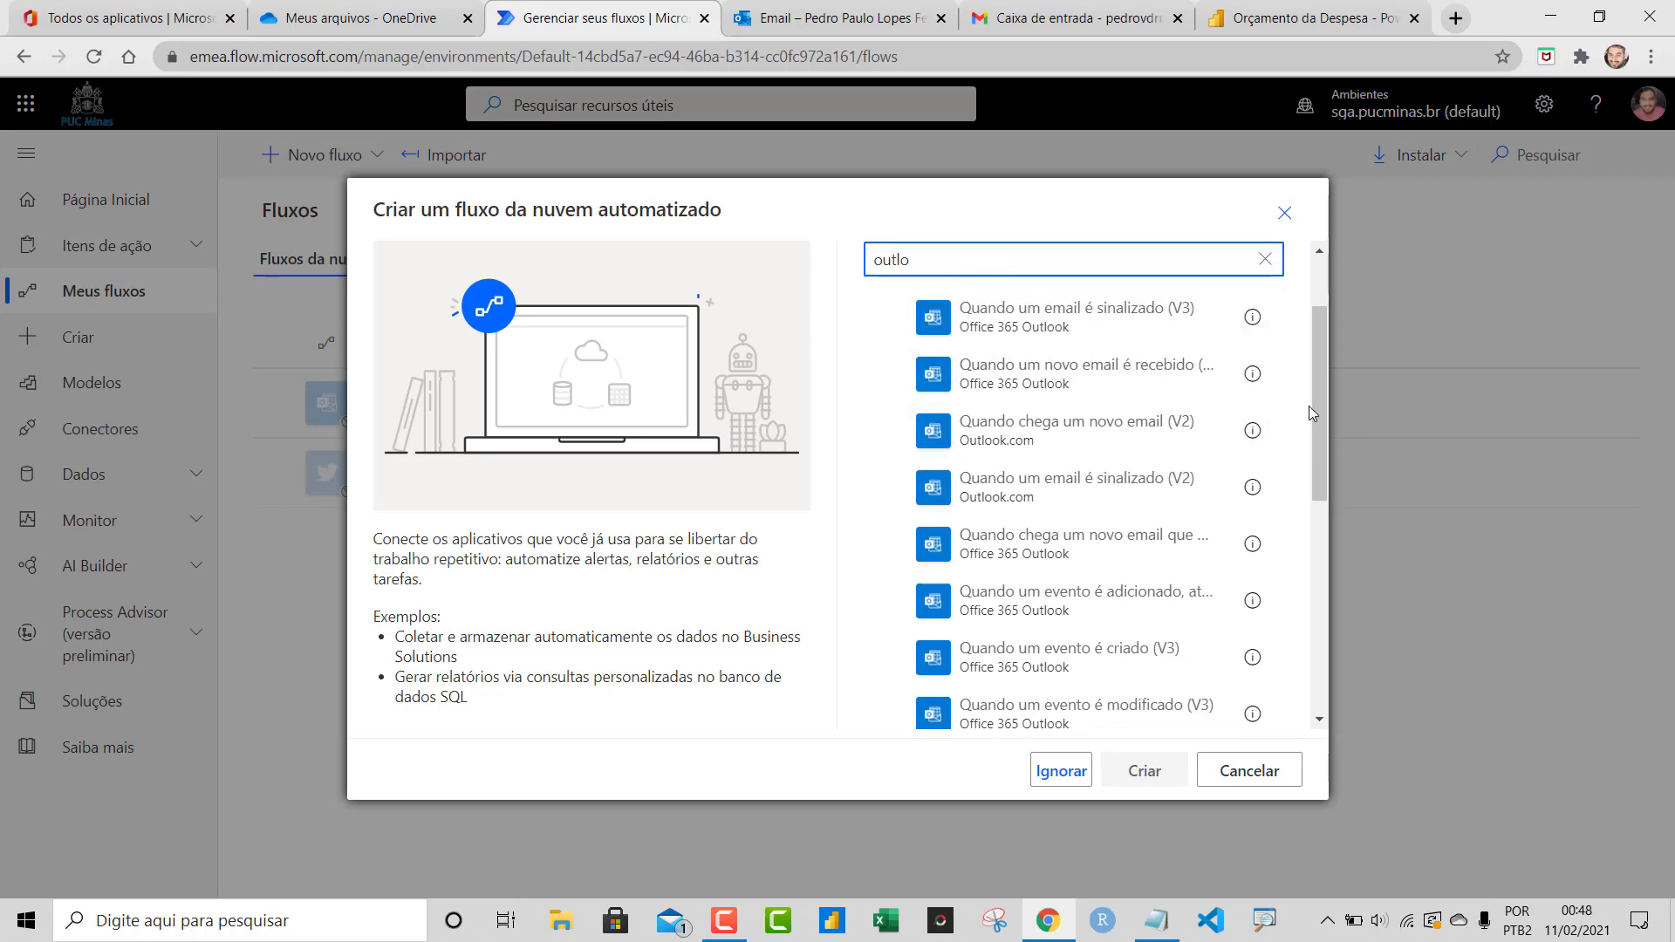
mouse_move(1309, 406)
mouse_down()
mouse_move(1300, 501)
mouse_move(1311, 373)
mouse_up()
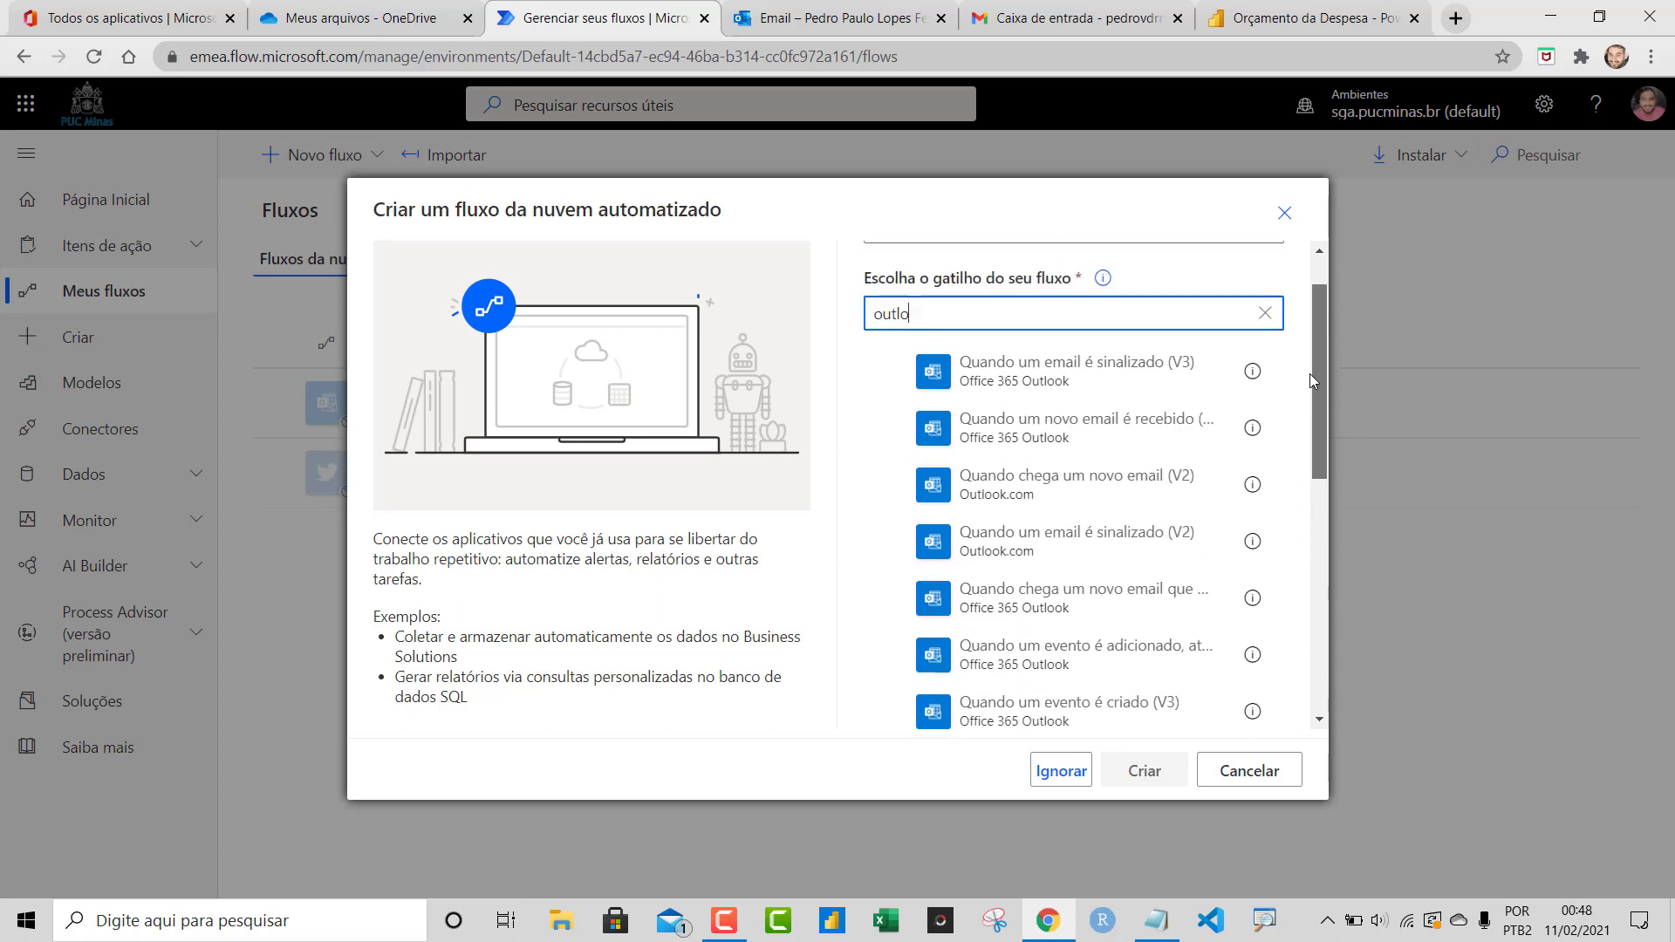
click(1003, 435)
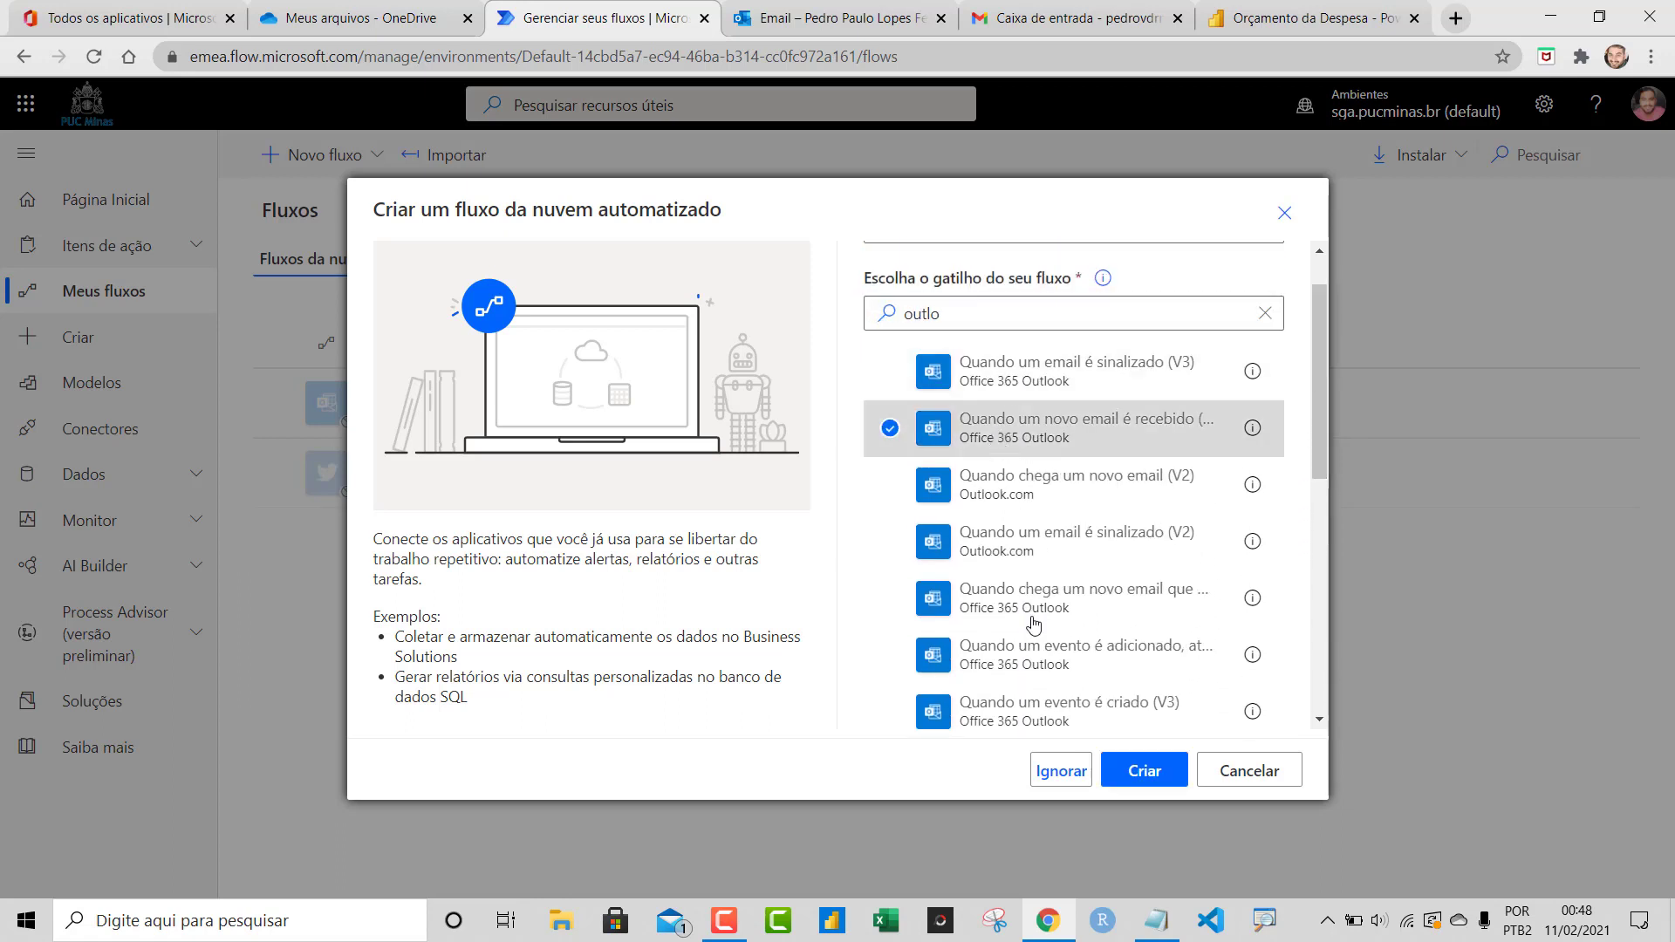
click(1138, 771)
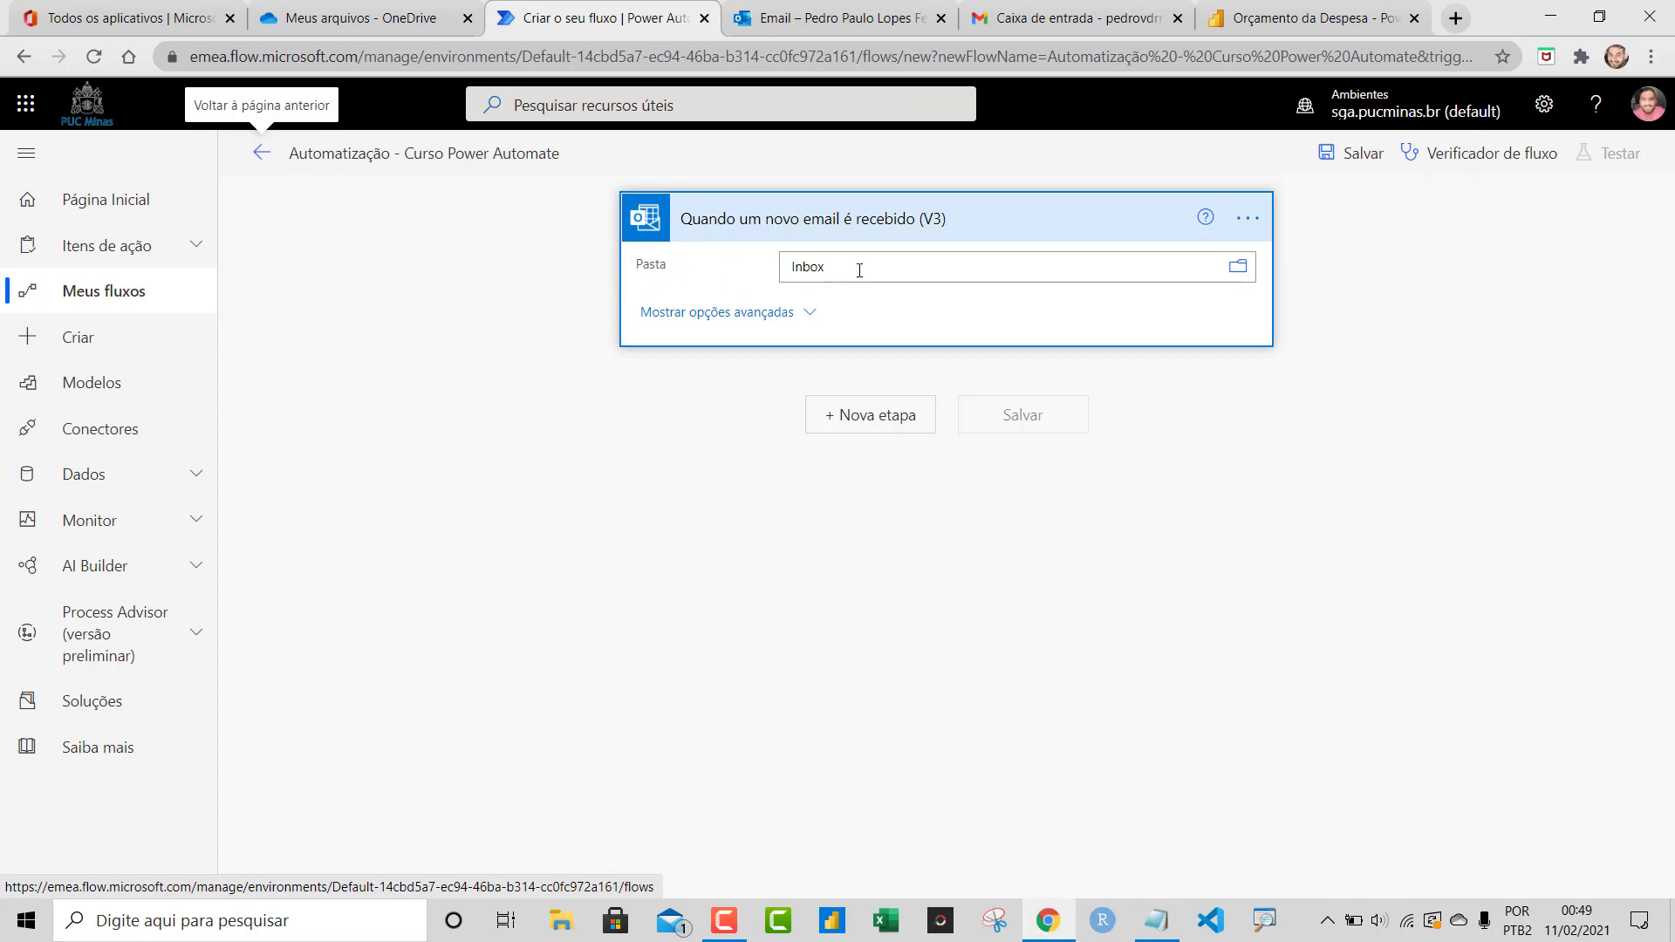
Show the trigger's advanced options, checking the empty Outlook and Gmail inboxes around it
click(818, 17)
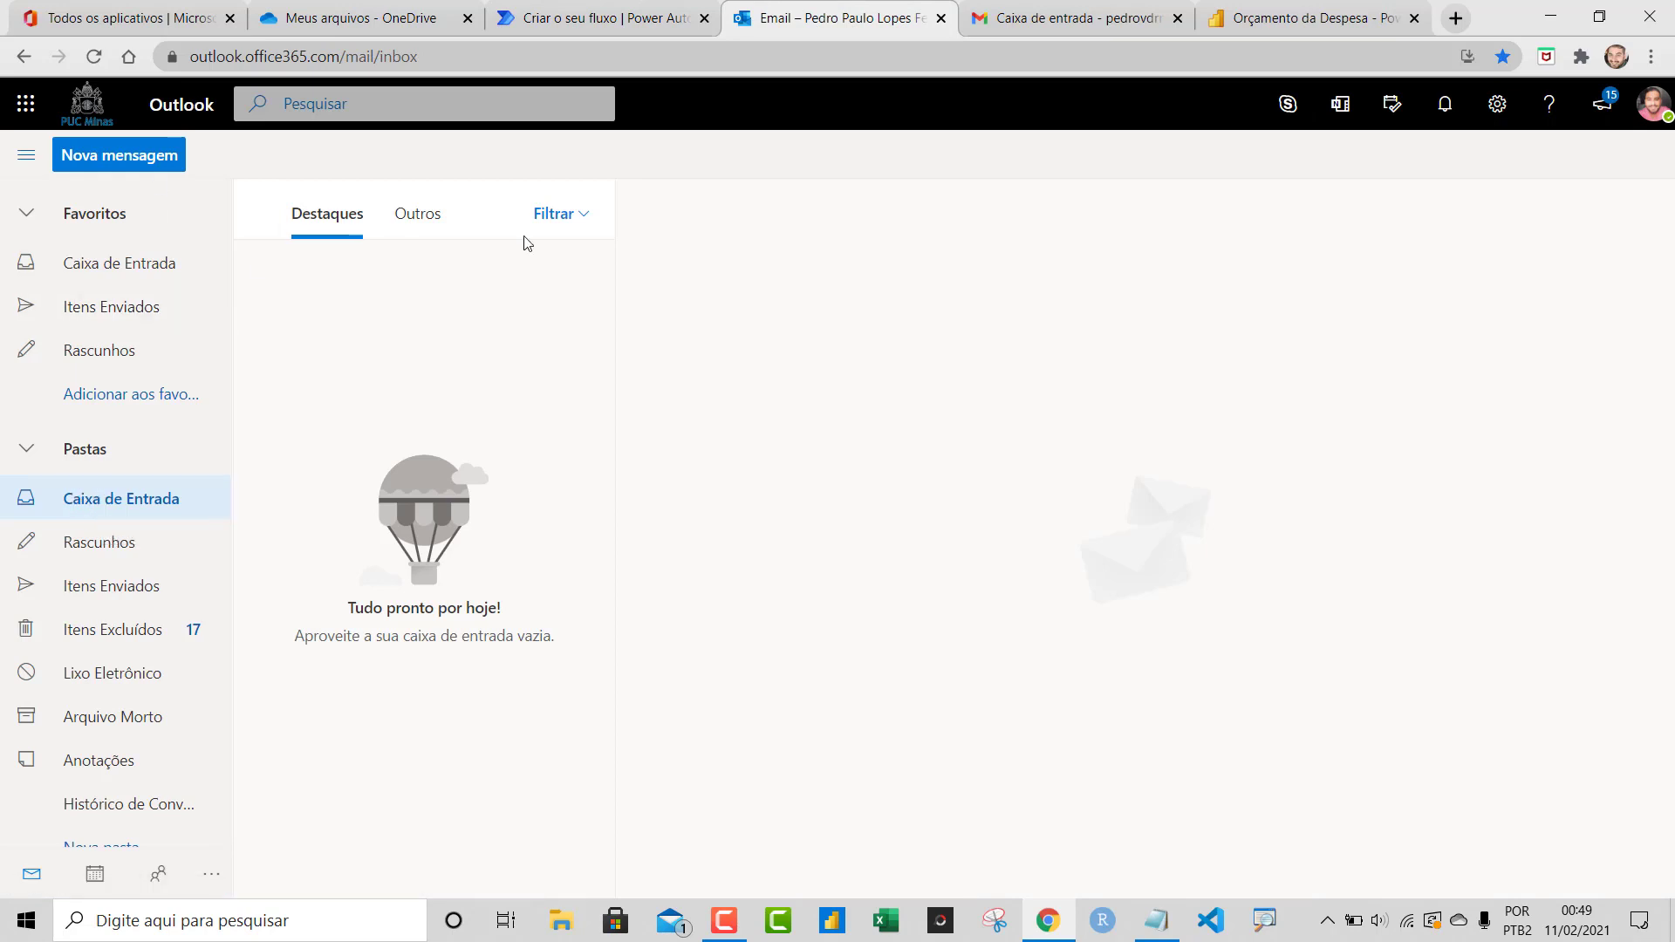
click(645, 11)
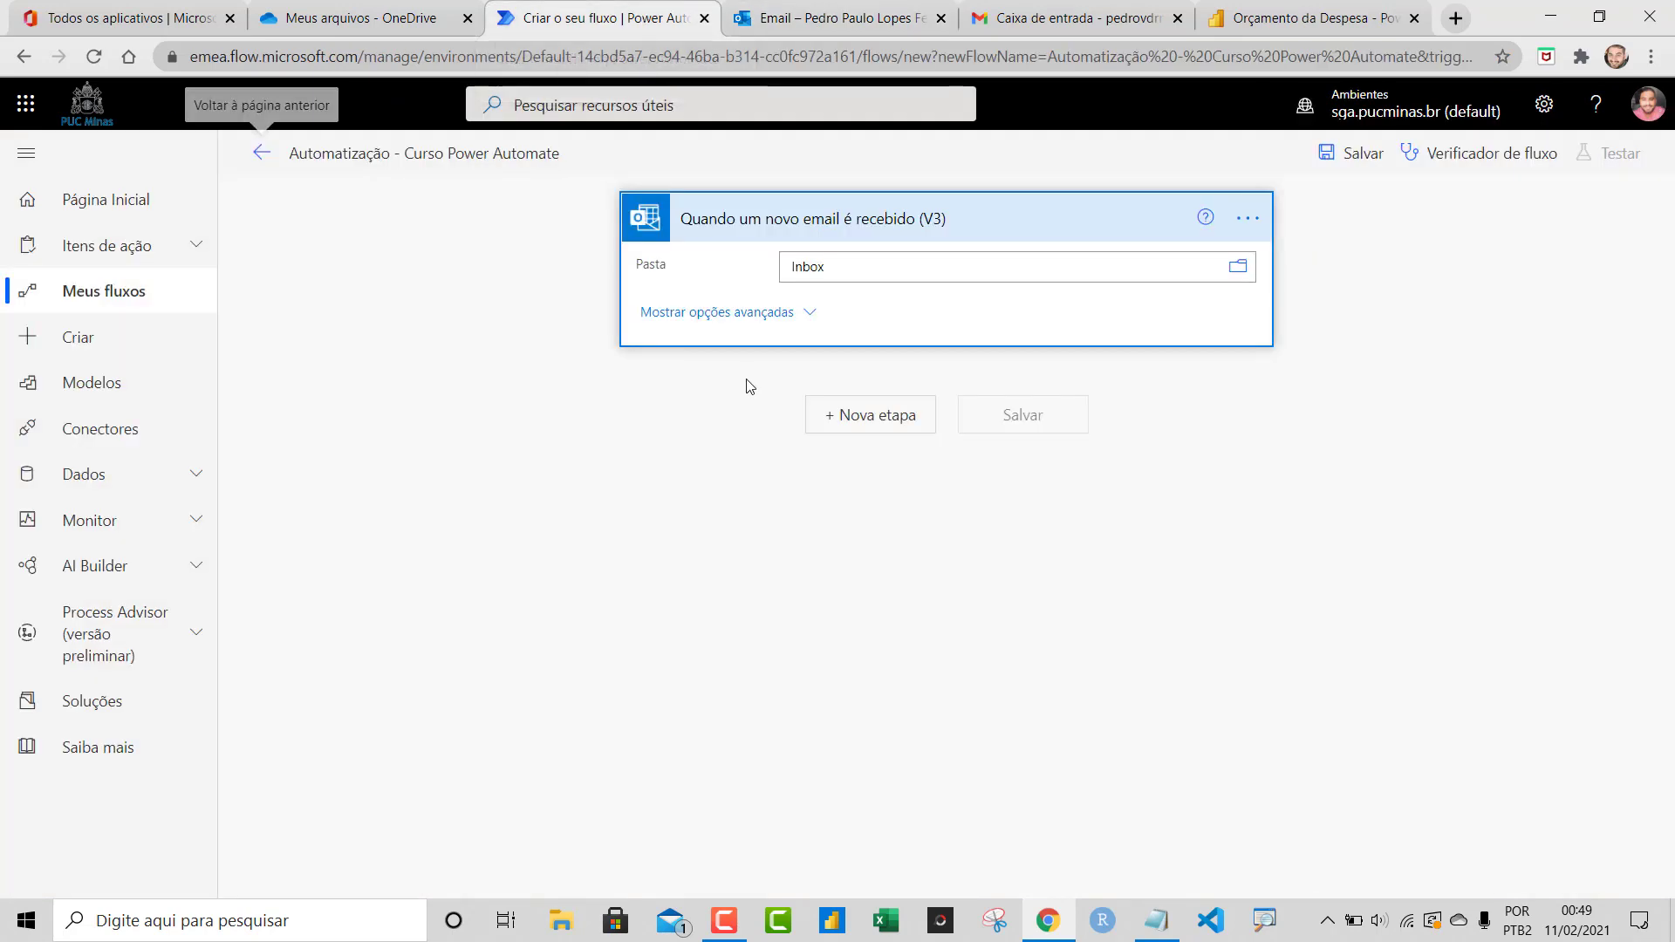
click(678, 316)
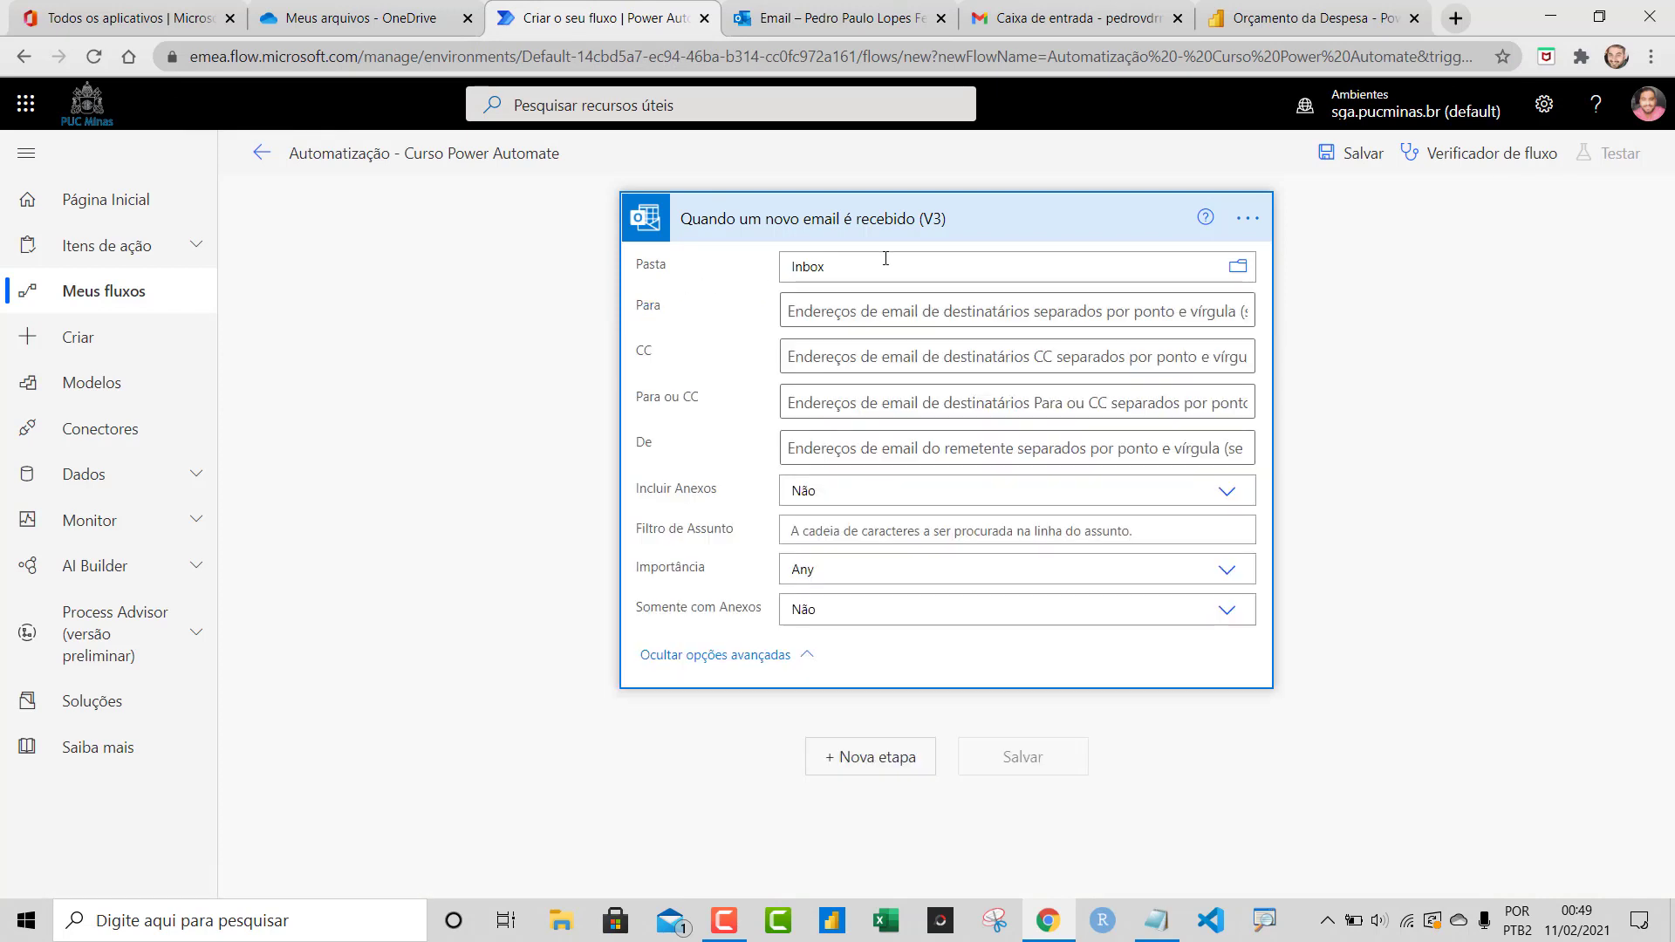
click(1034, 29)
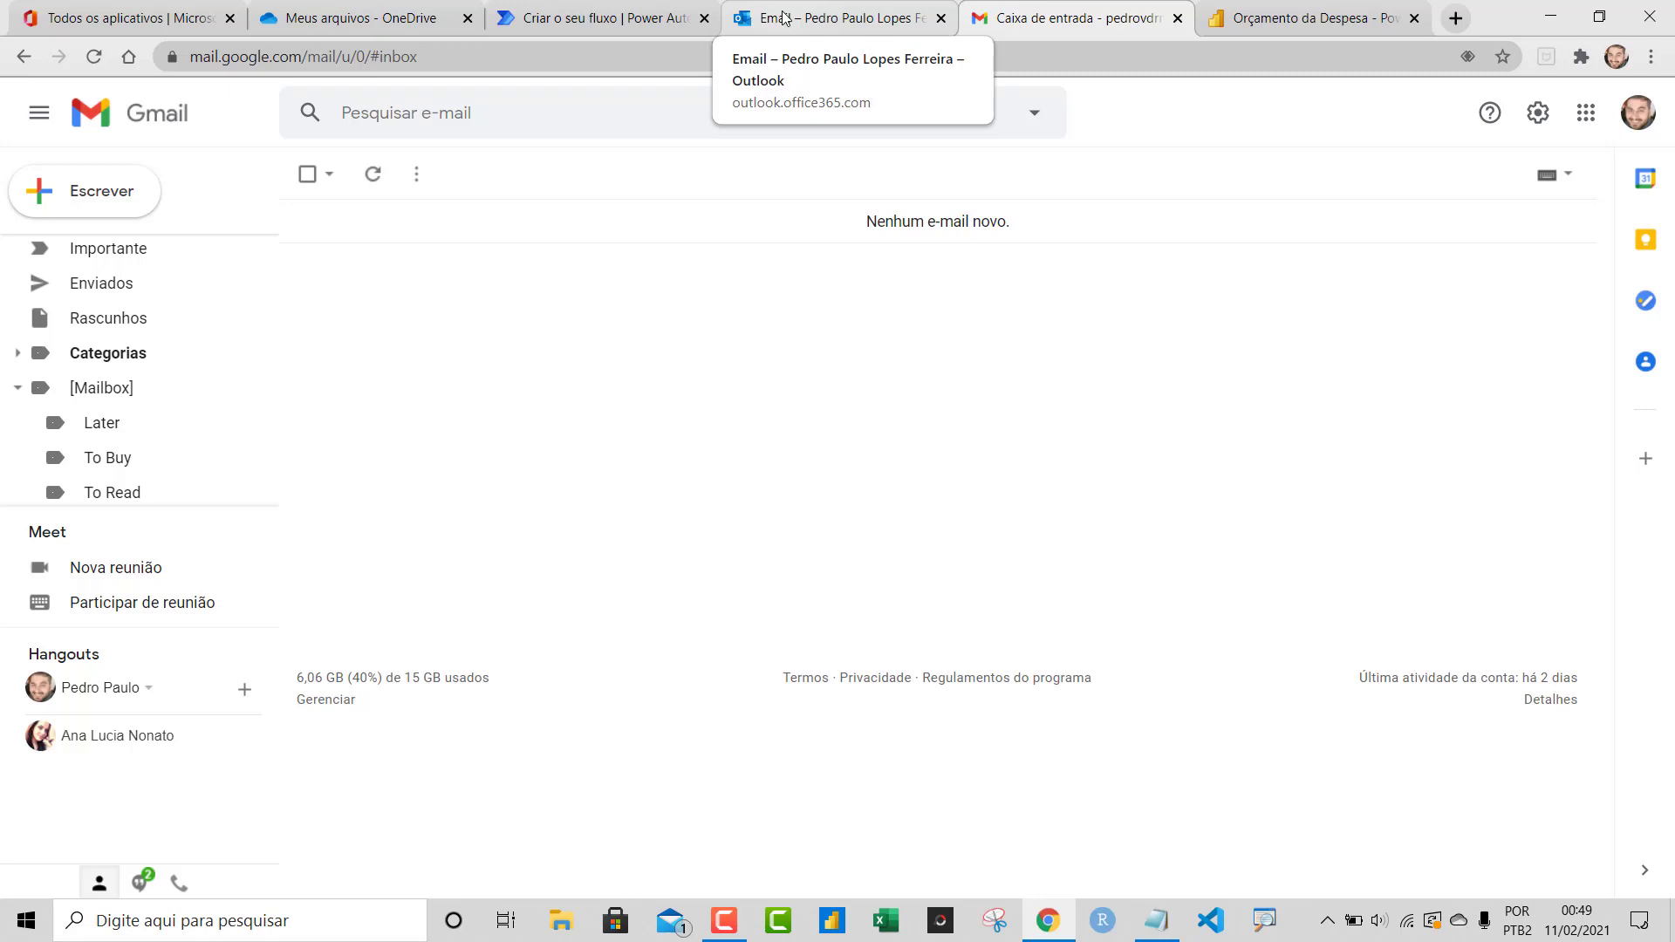
Enter the sender's e-mail address in the De filter and set Incluir anexos to Sim
click(611, 17)
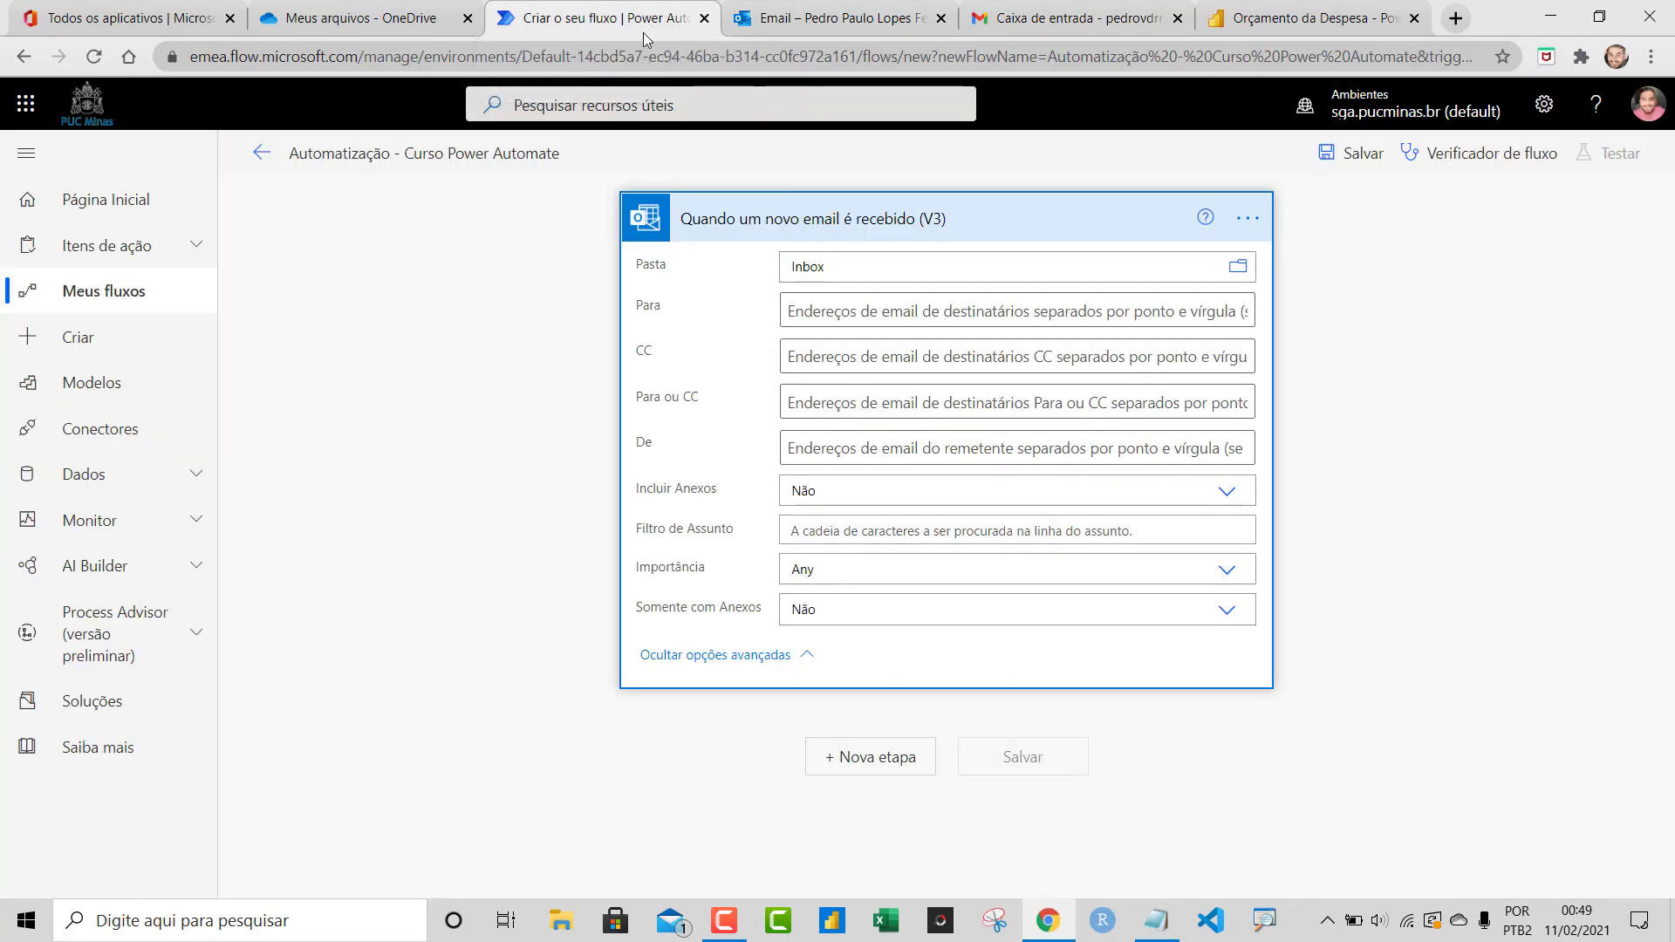
click(917, 453)
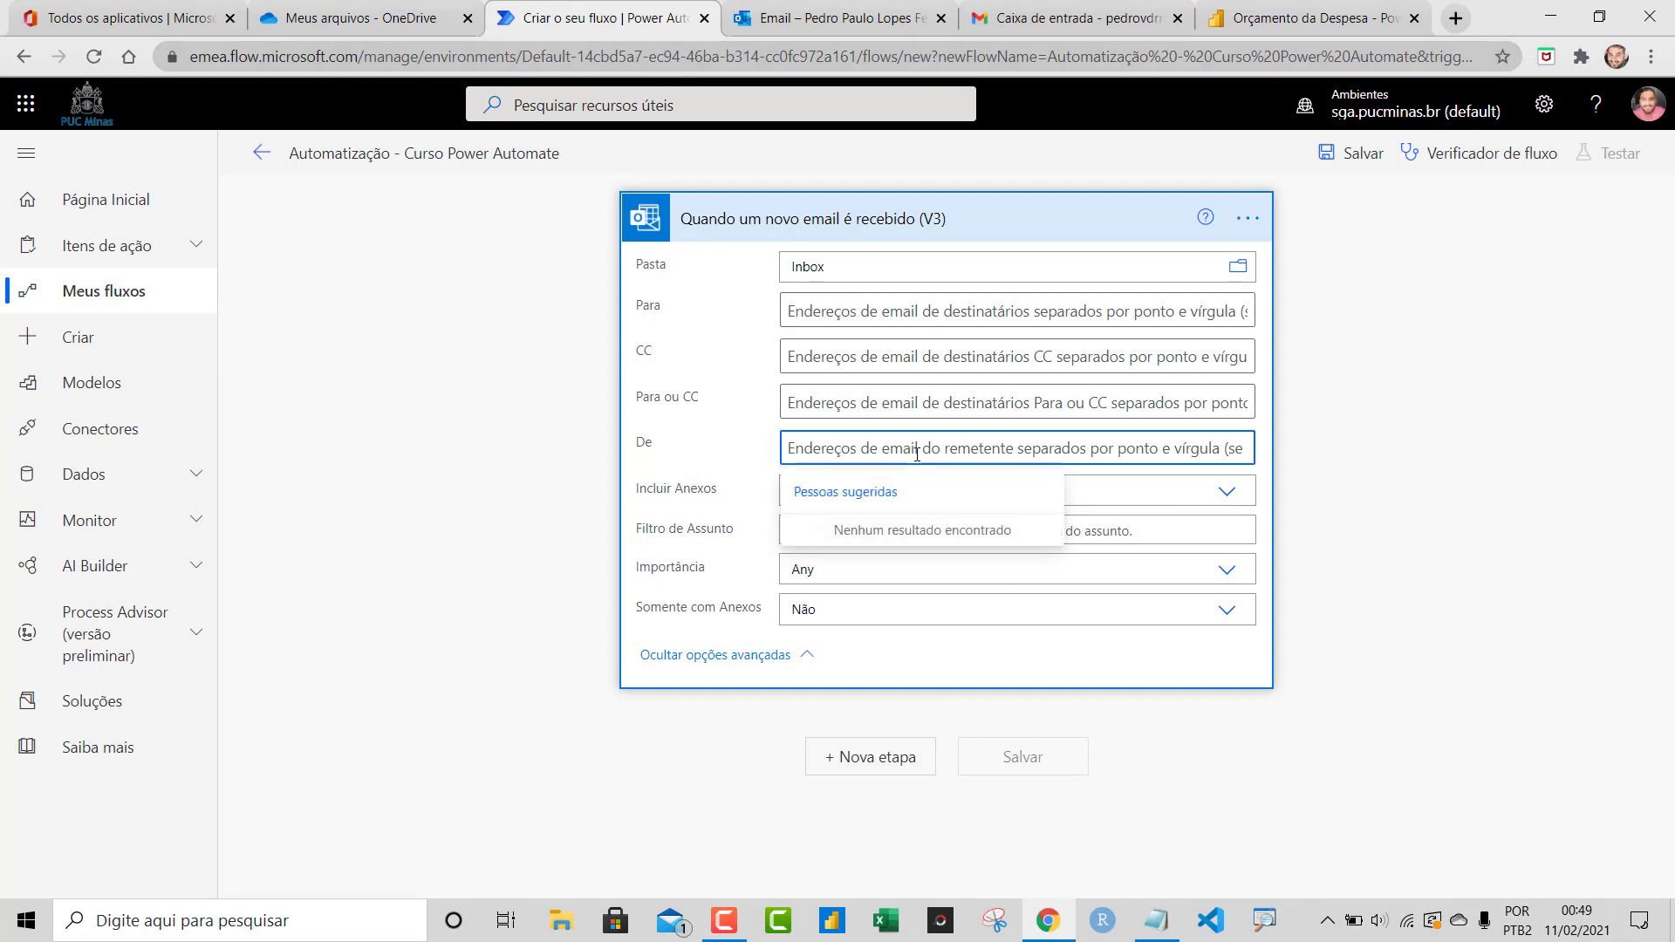
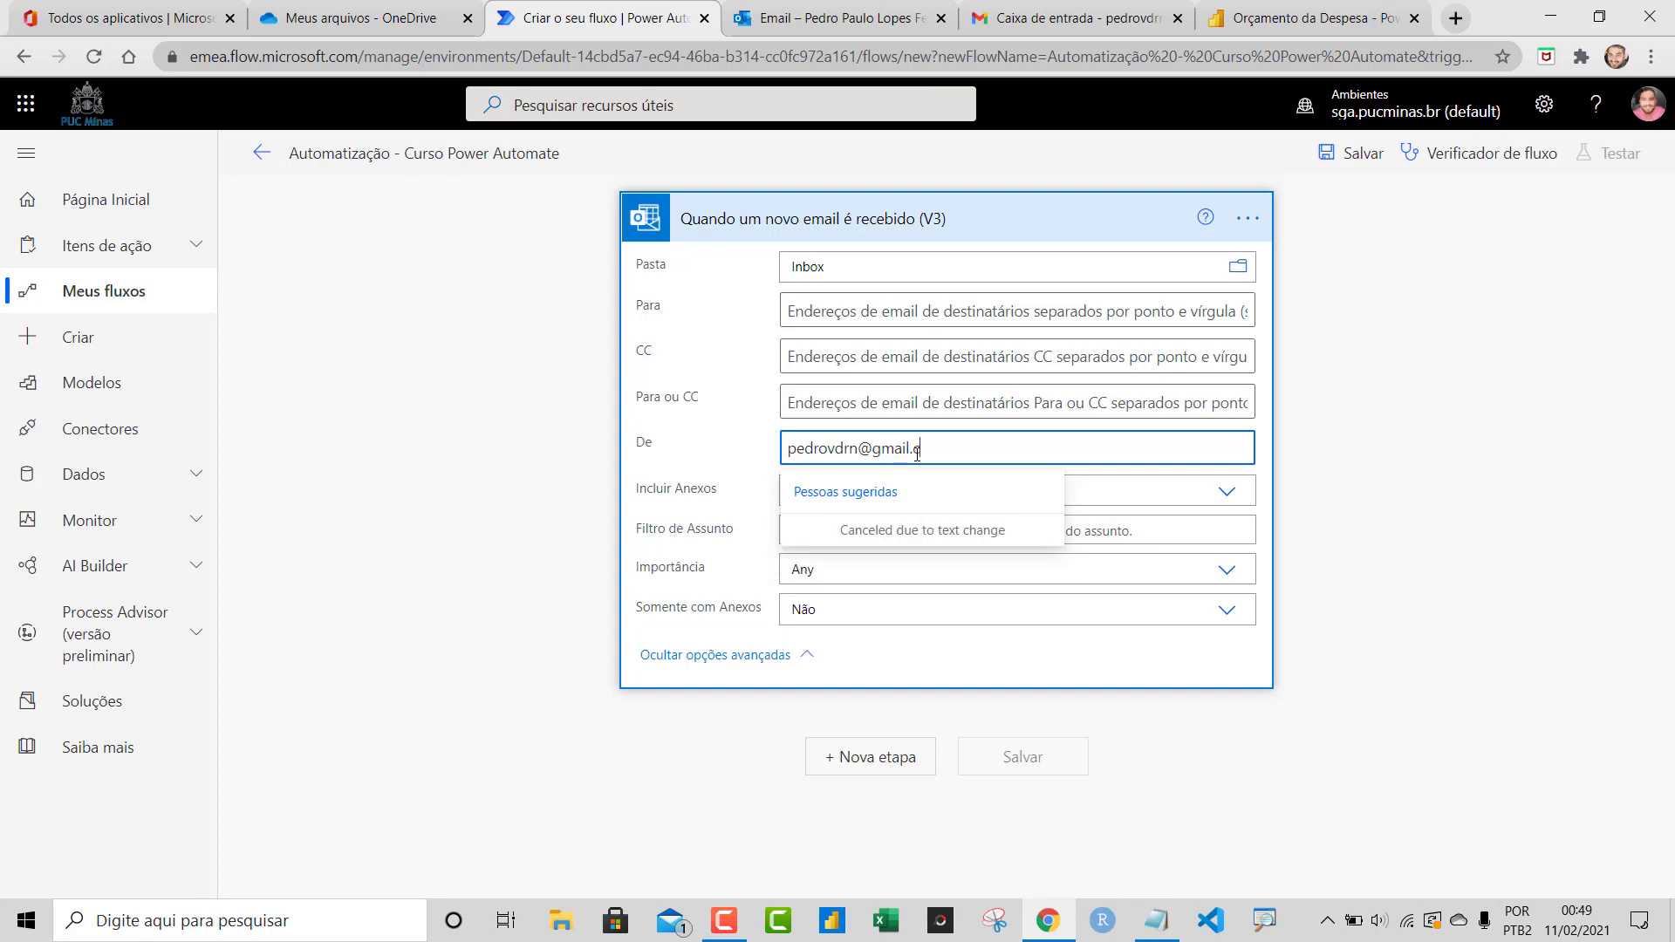
click(1410, 366)
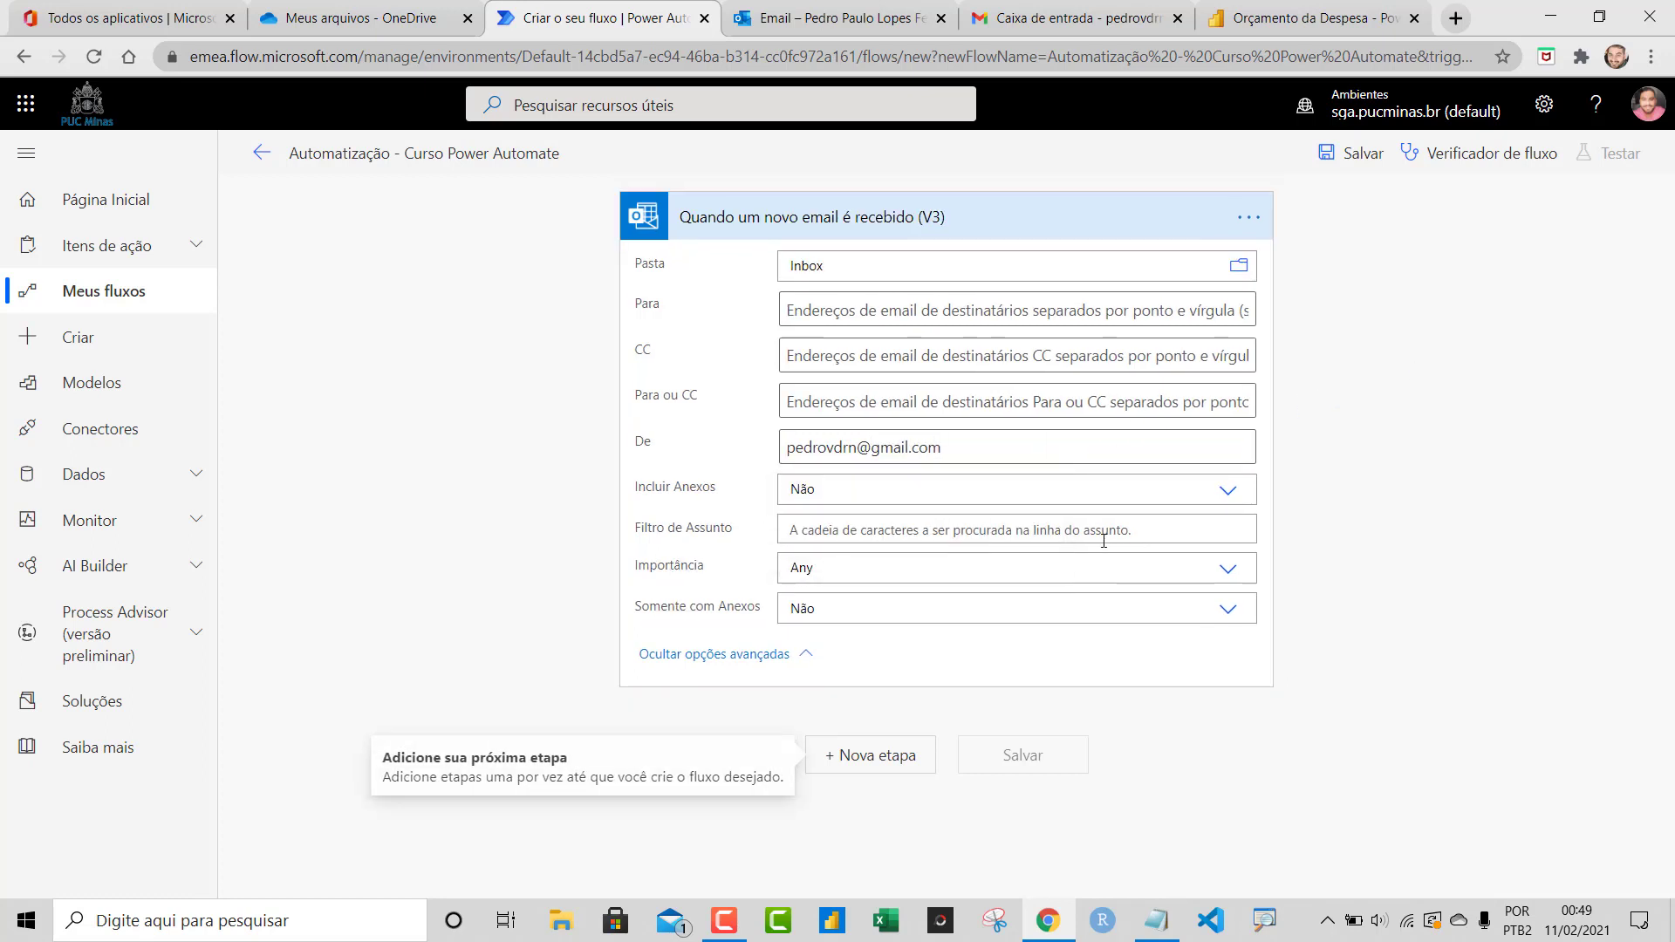
click(1226, 490)
click(810, 536)
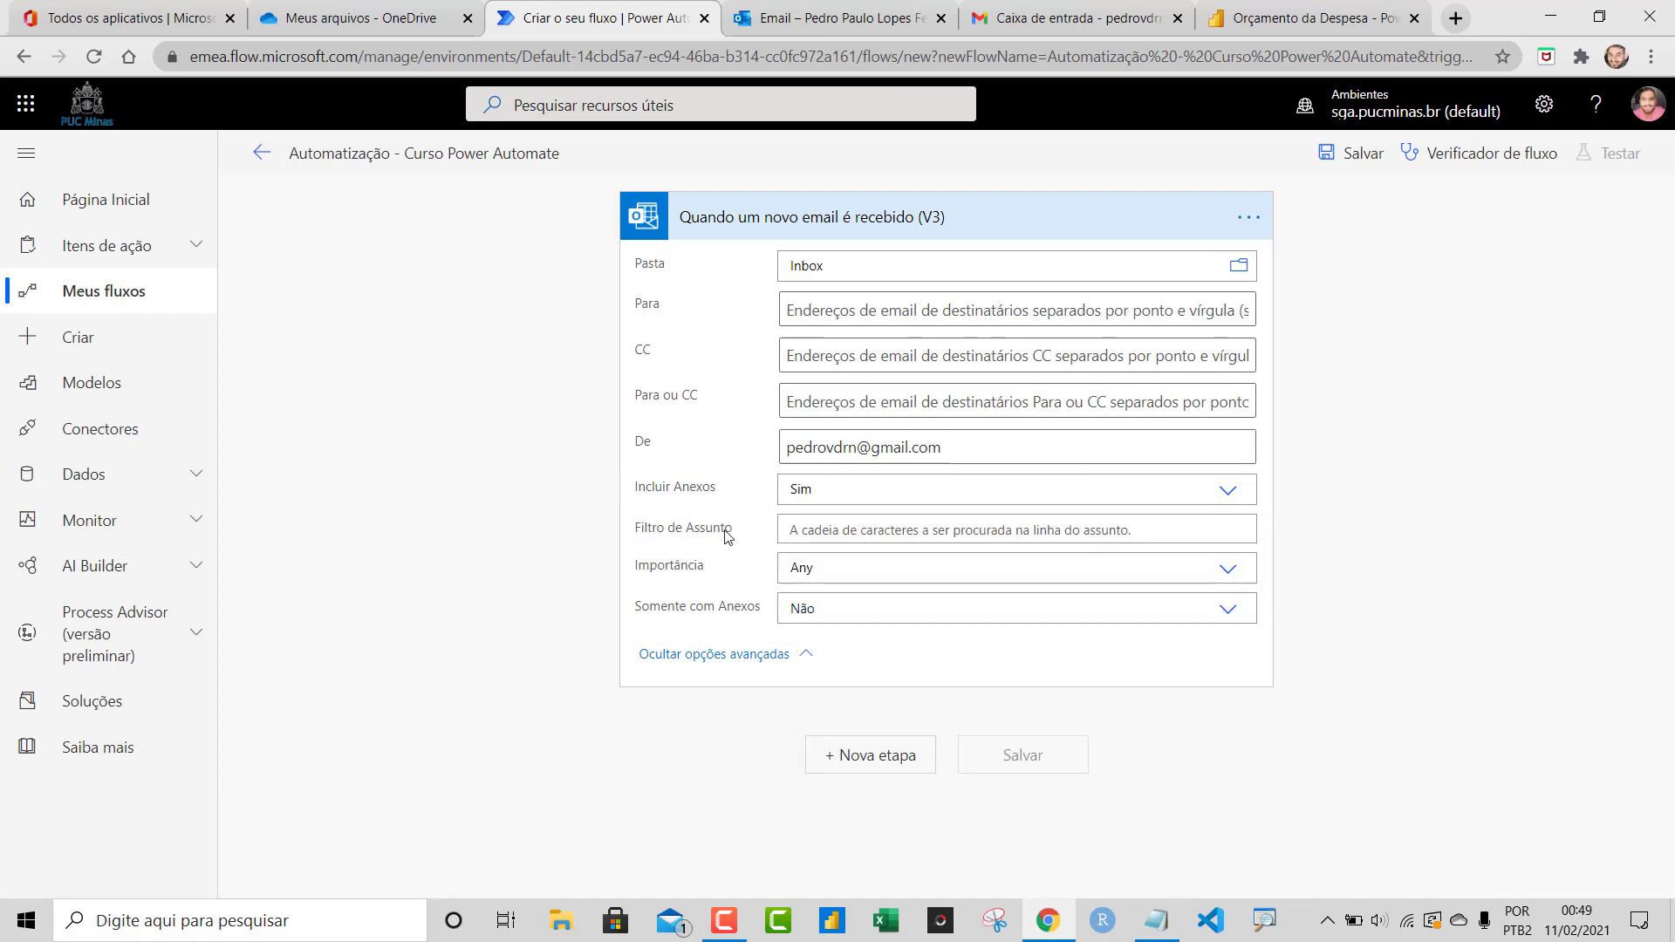
click(821, 533)
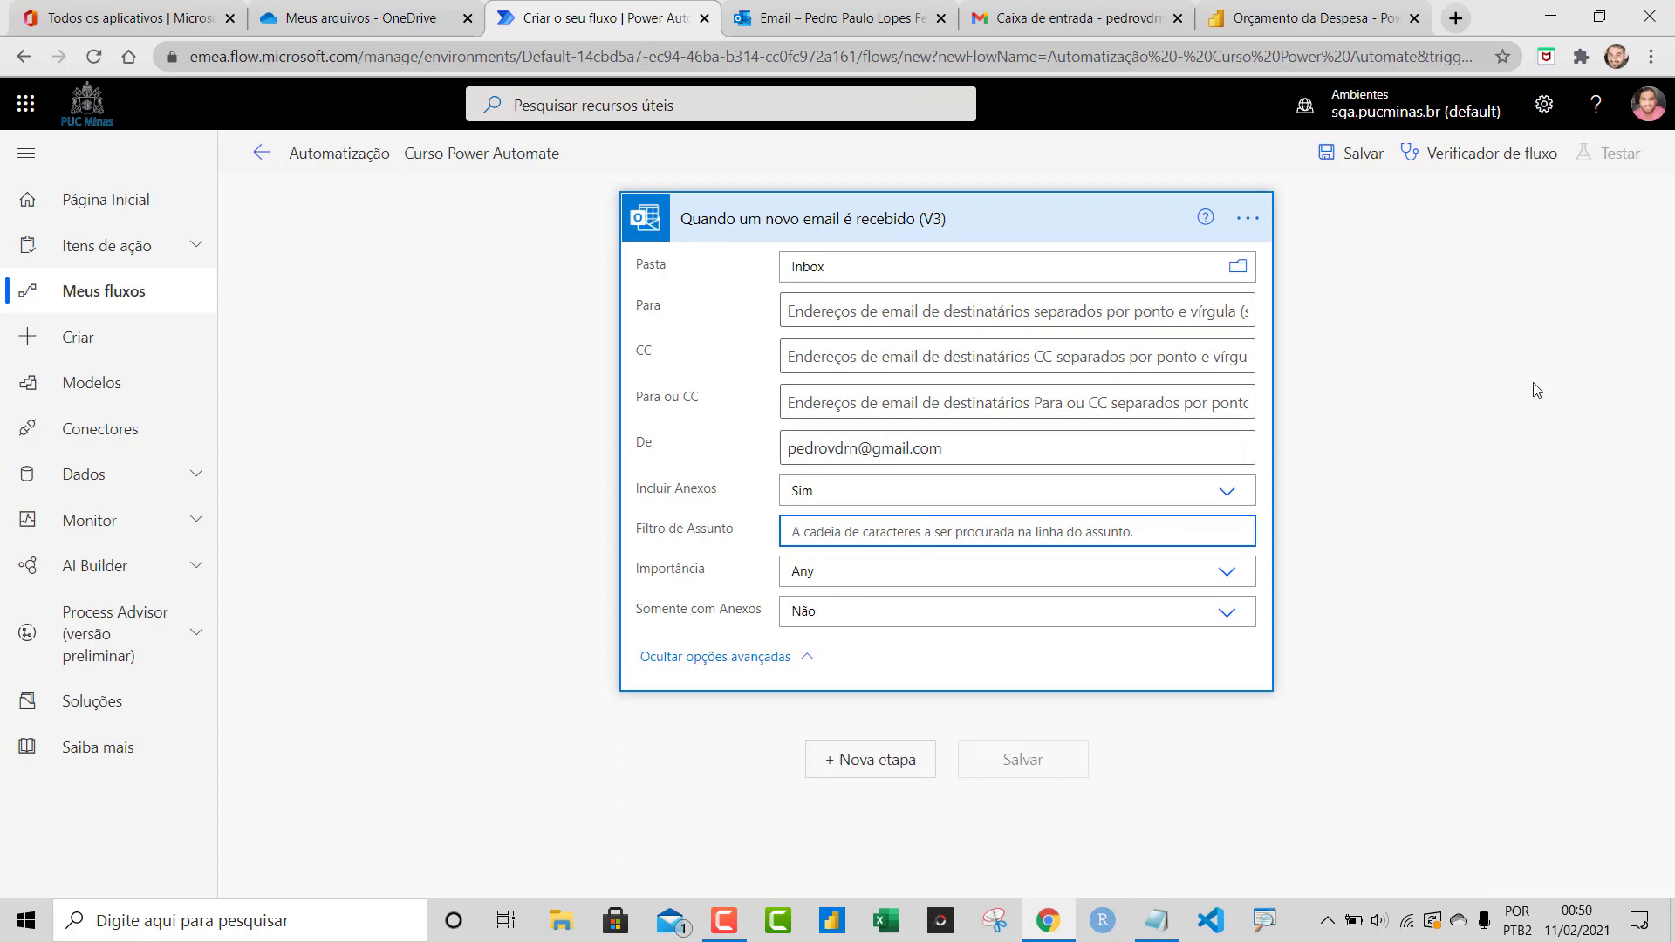
Re-expand the trigger card and re-enter the sender's full e-mail address in De
click(938, 216)
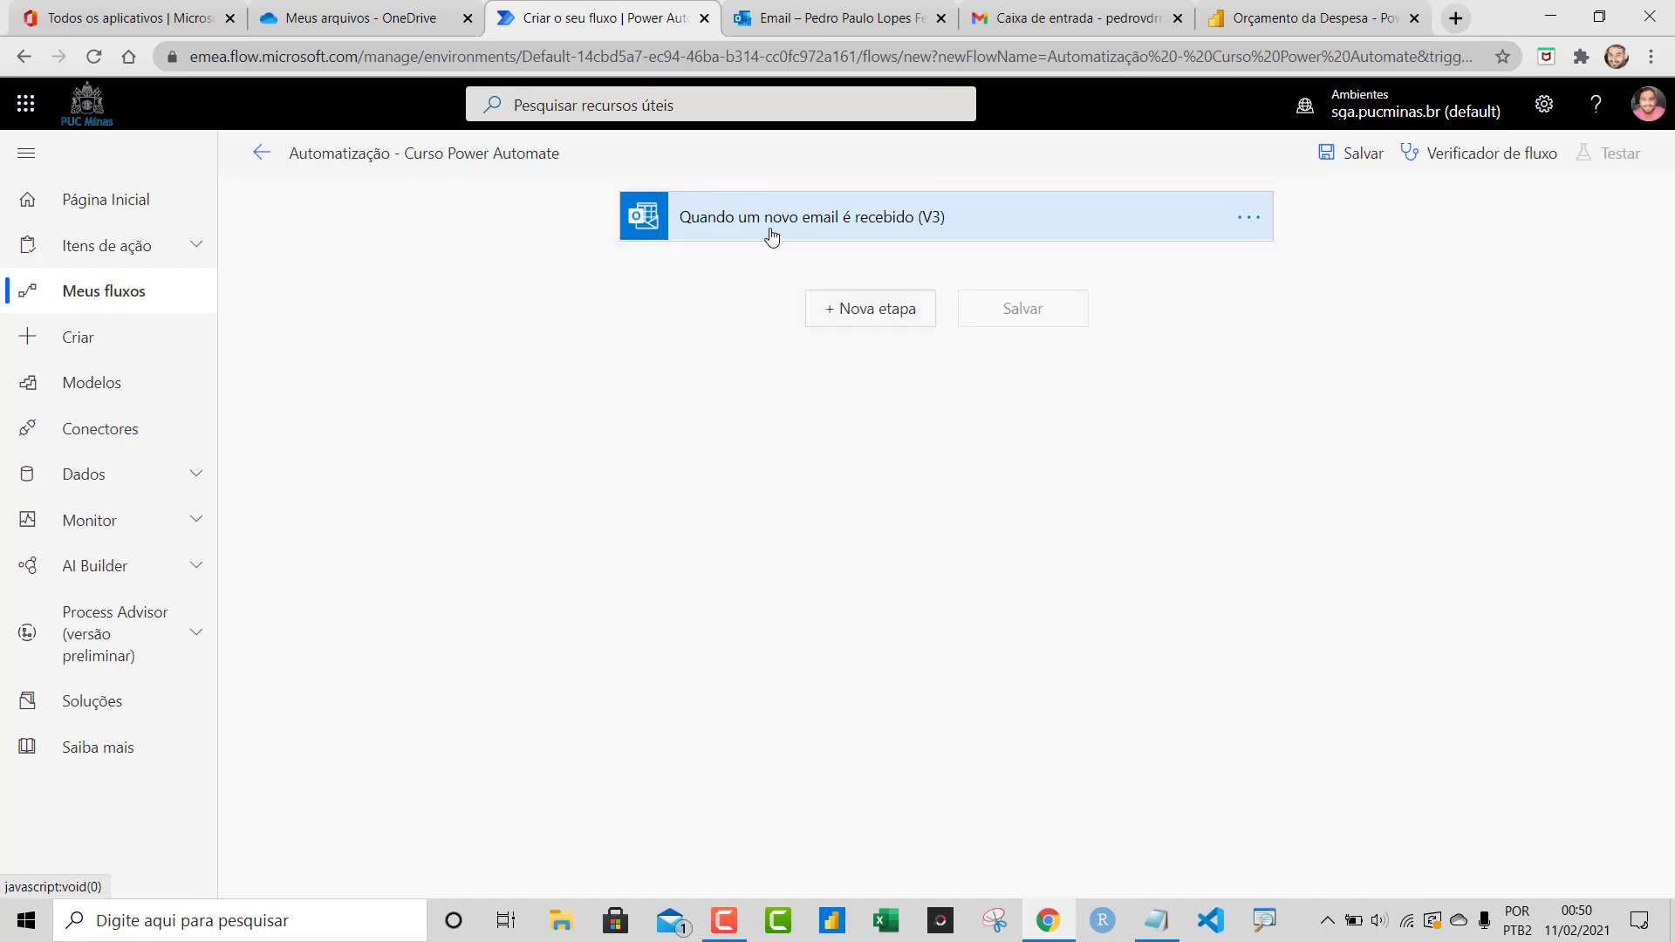
click(838, 228)
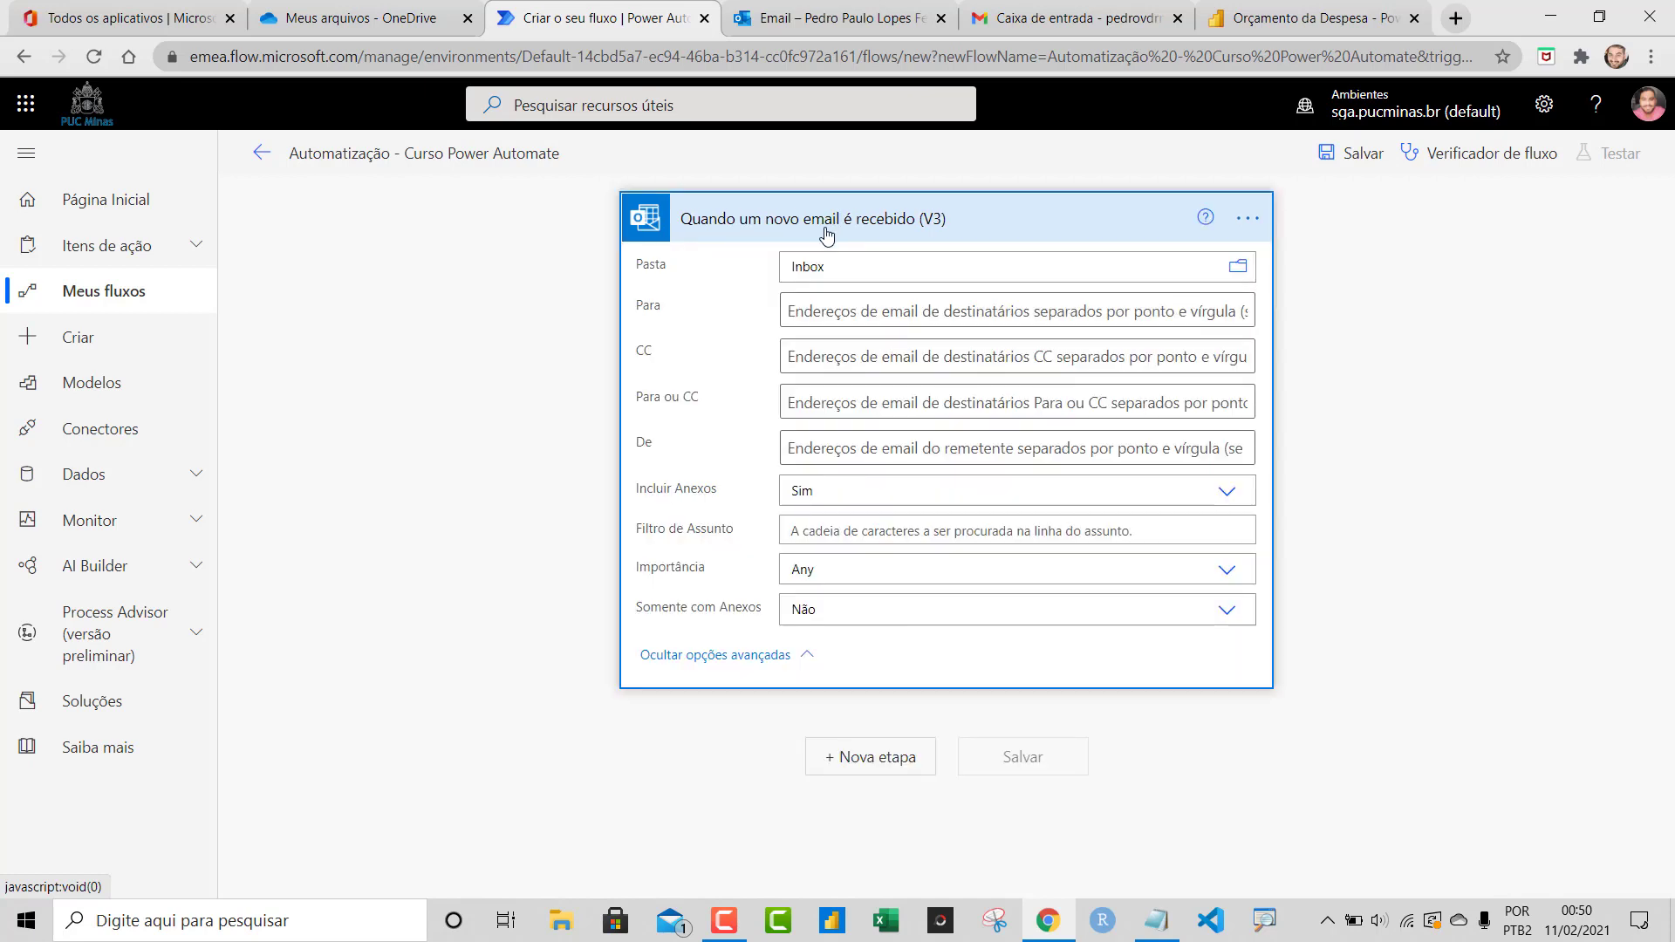
click(831, 231)
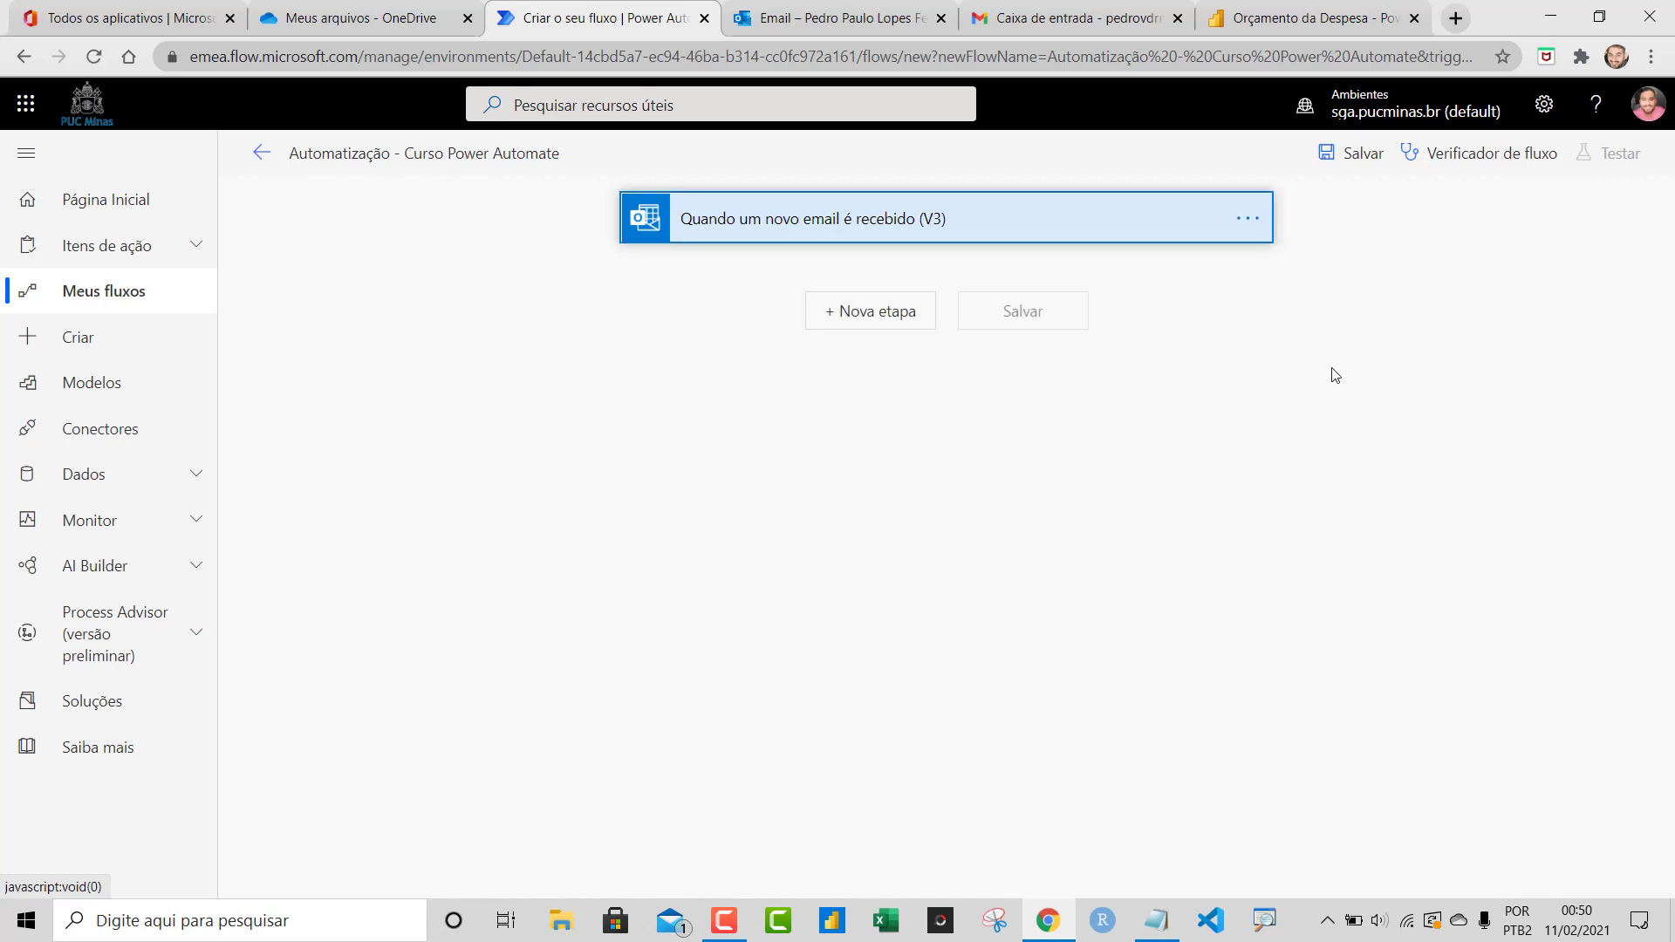
click(936, 236)
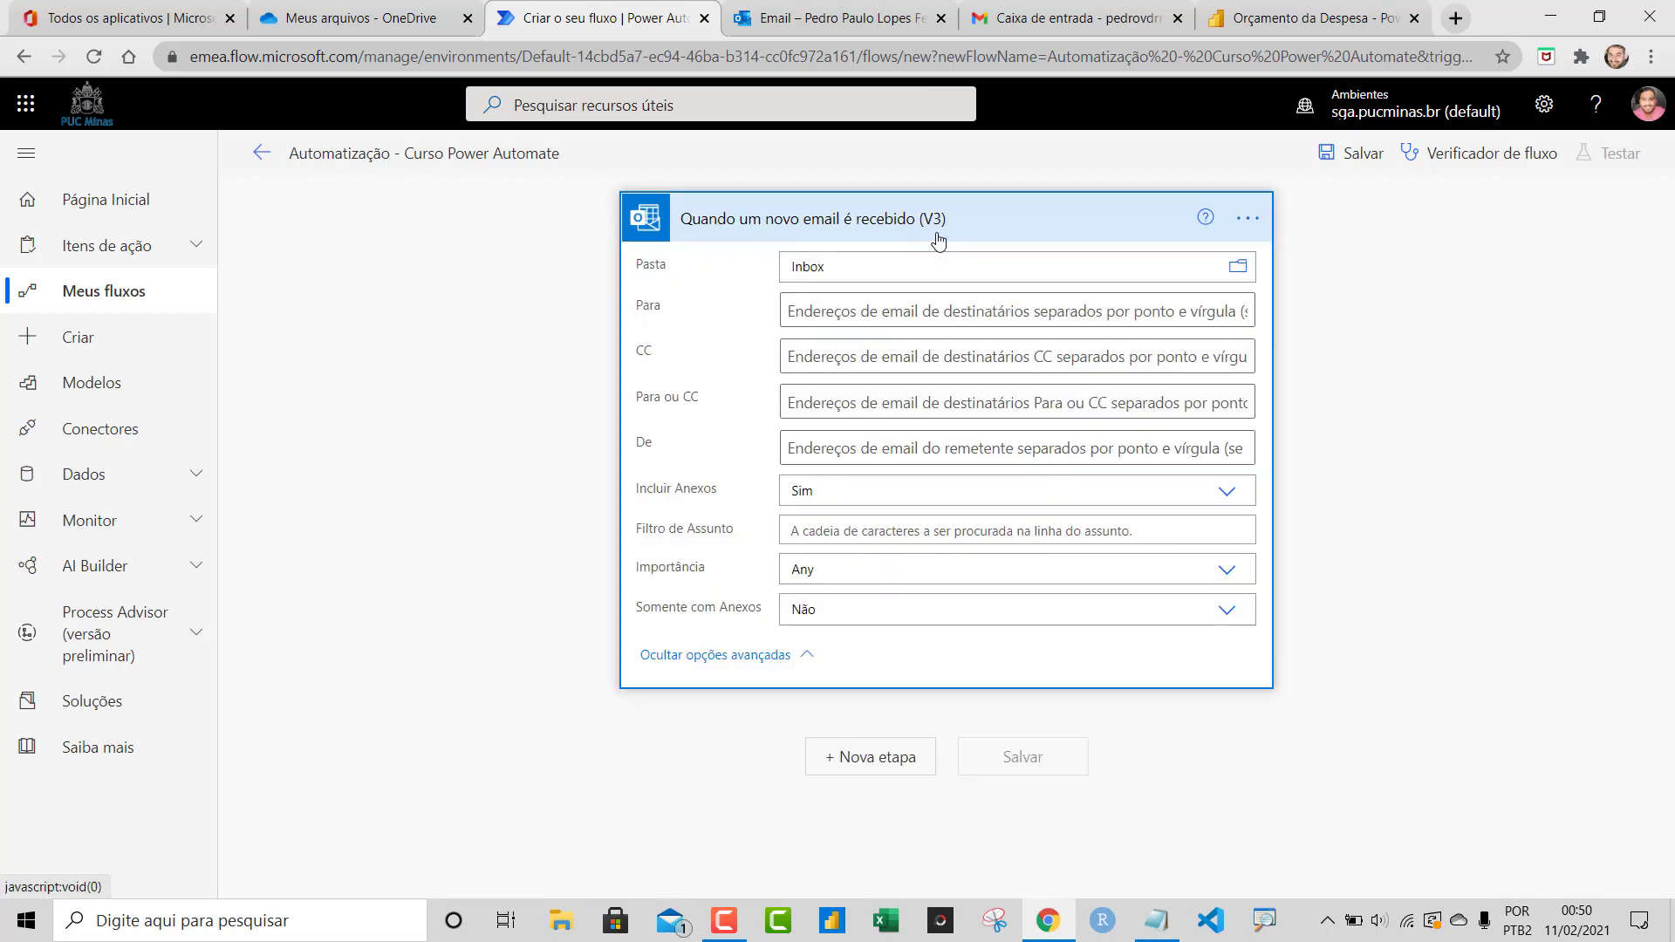
click(825, 454)
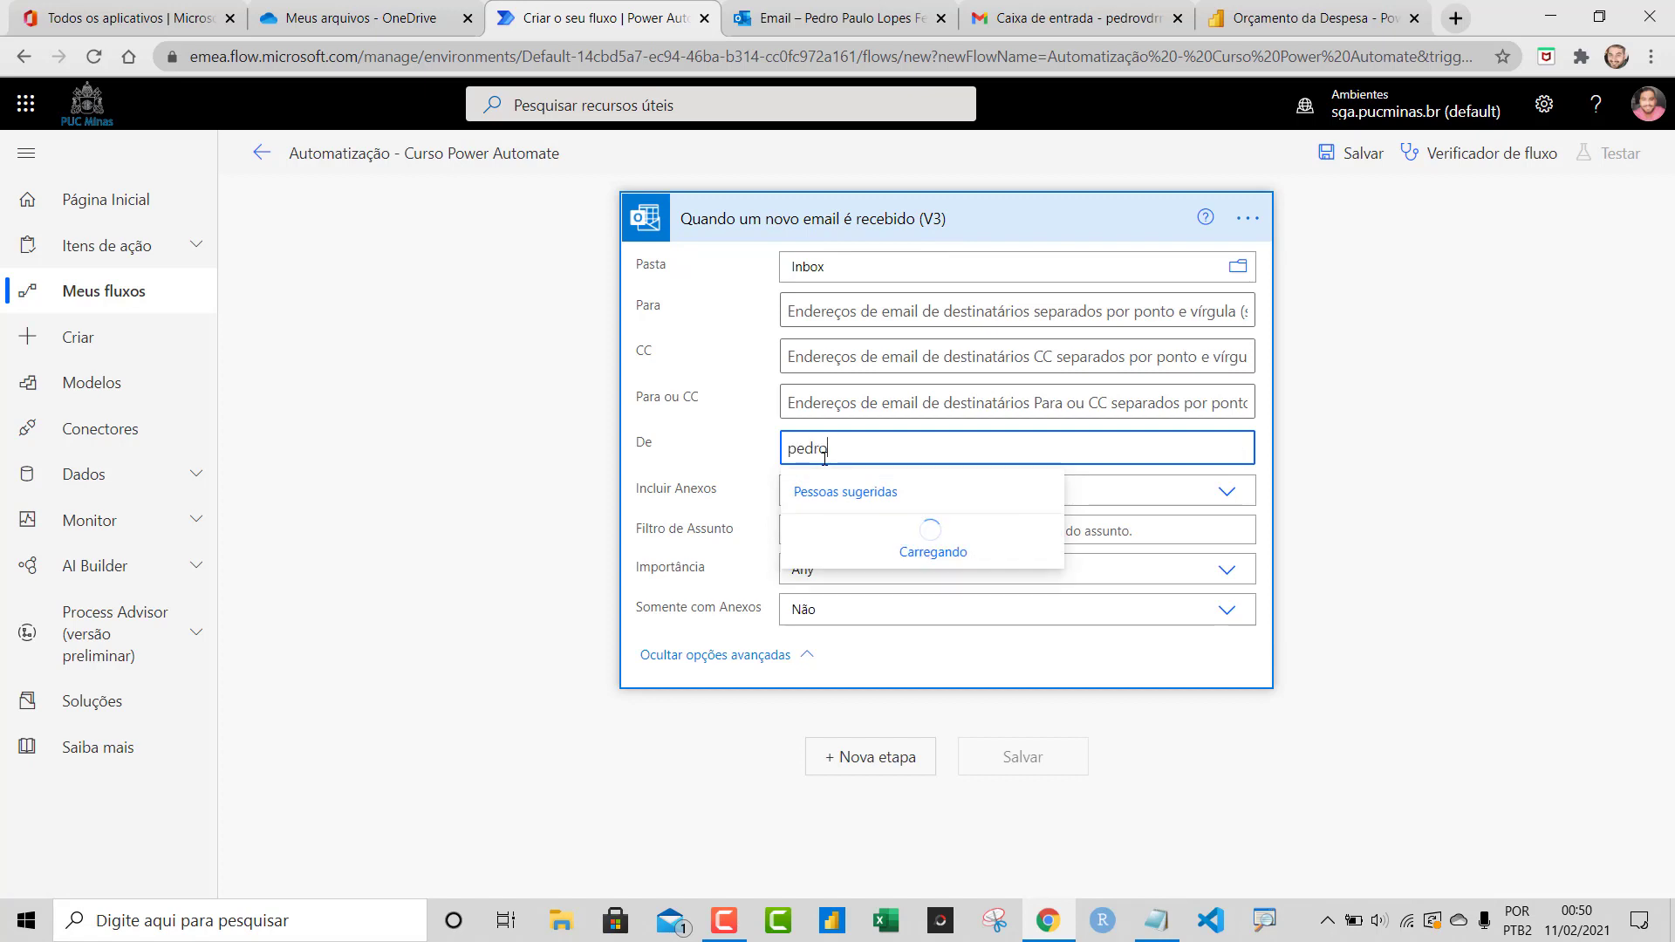
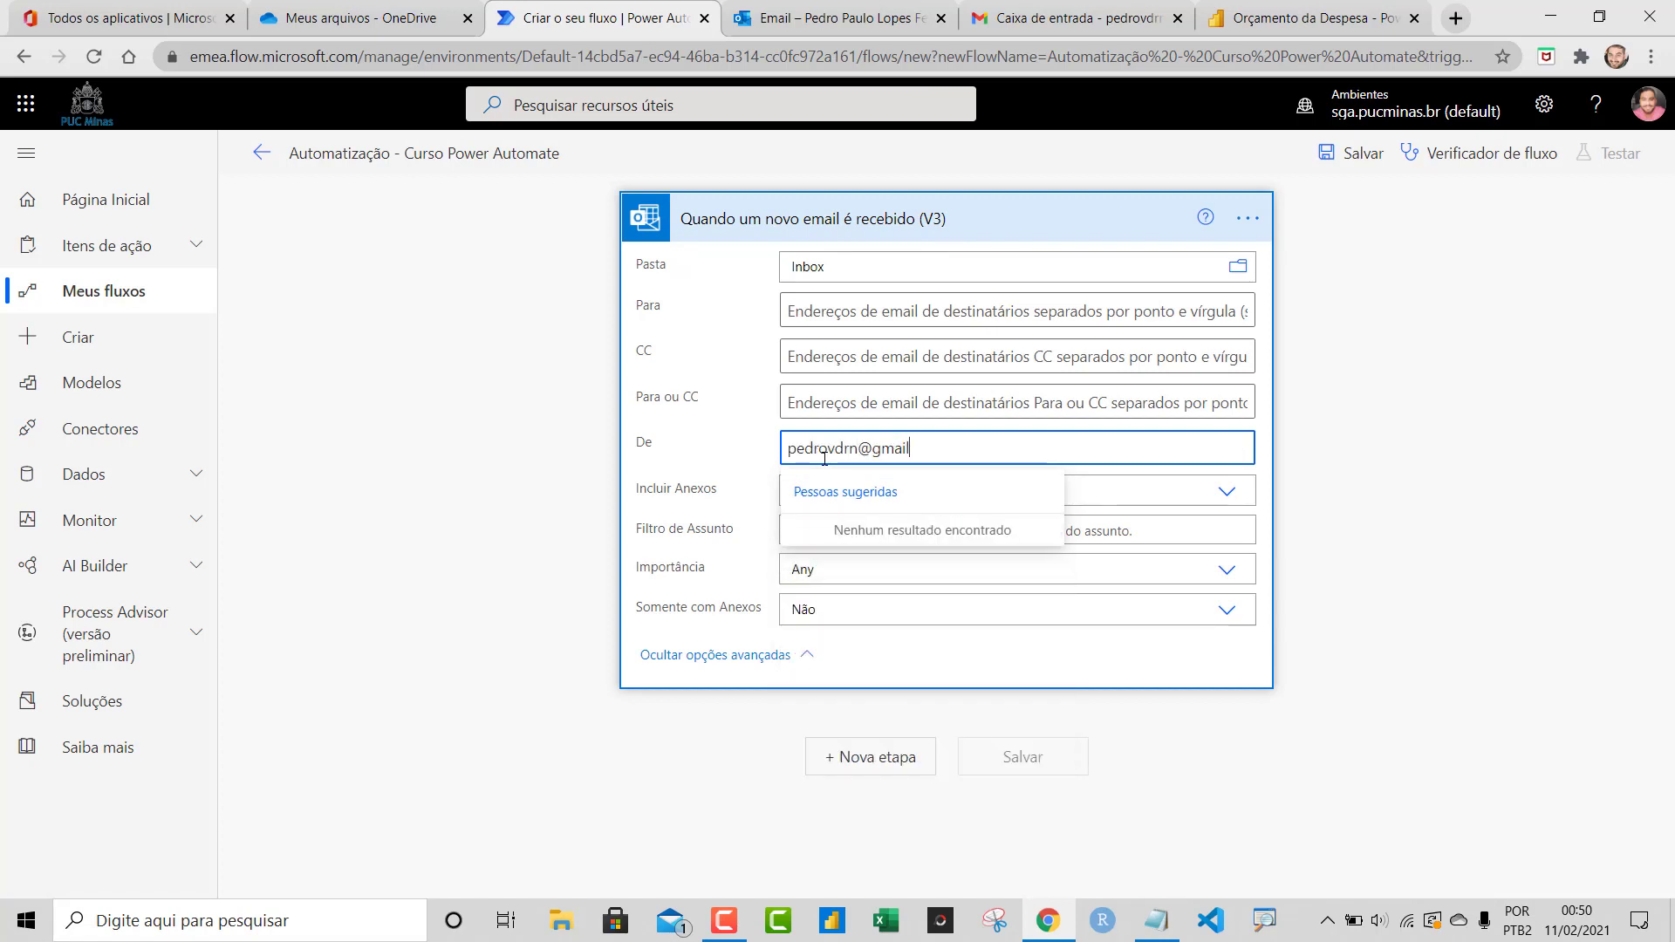
click(984, 417)
click(1098, 444)
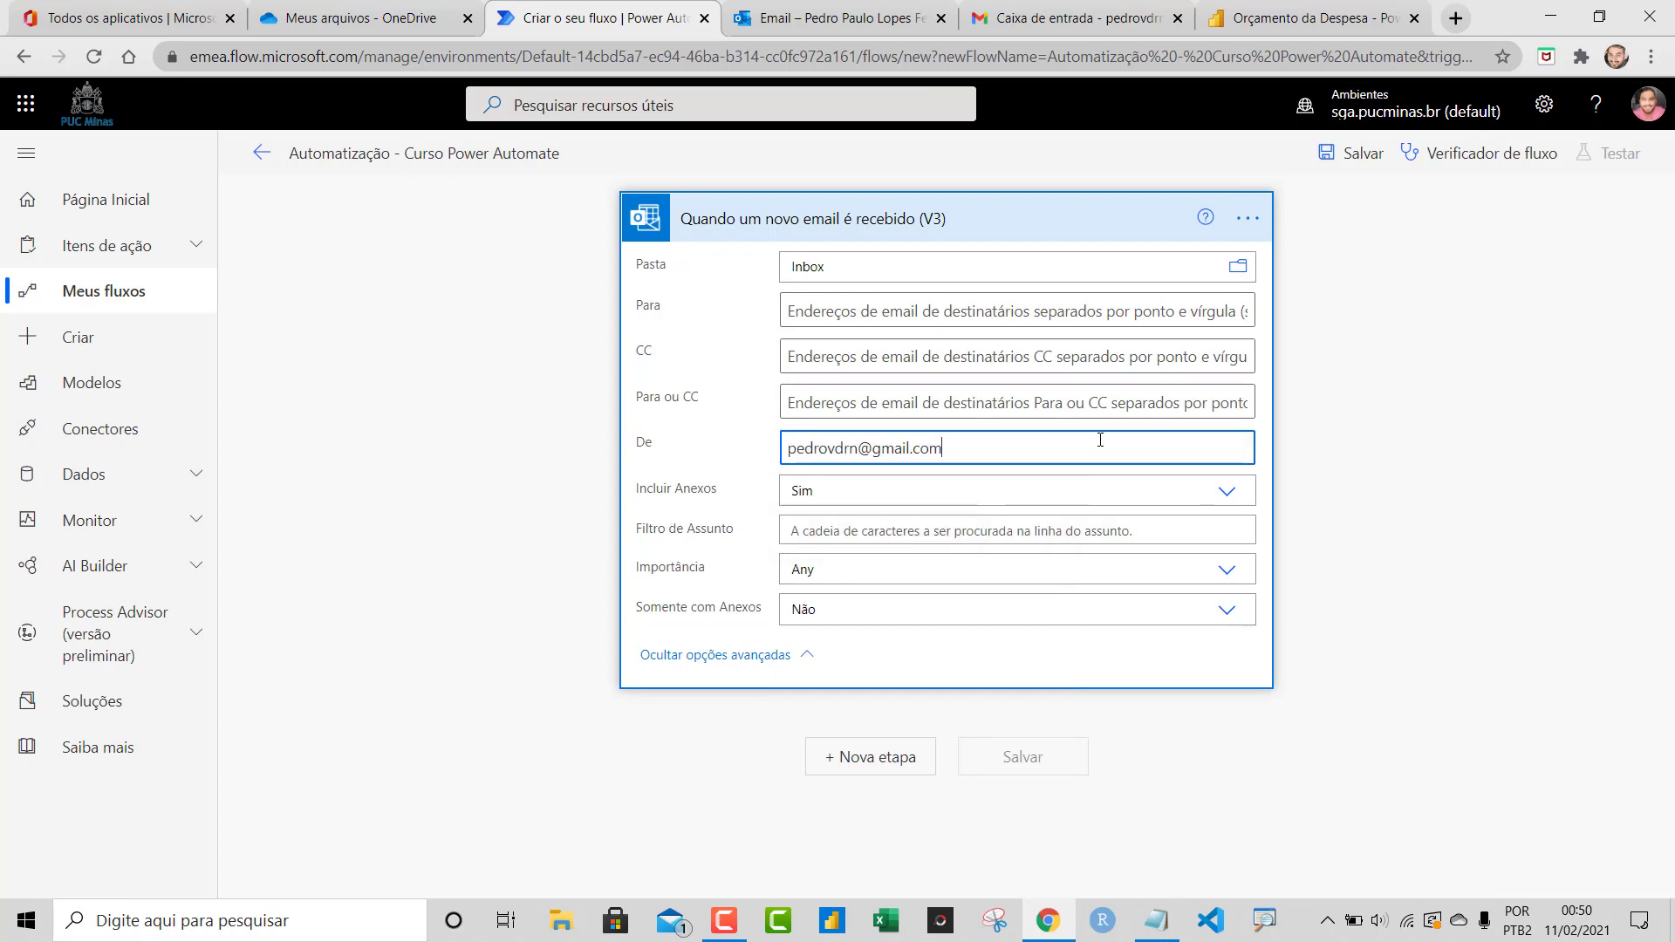
Reopen the trigger, retype the sender's e-mail address correctly and commit it
click(978, 221)
click(954, 218)
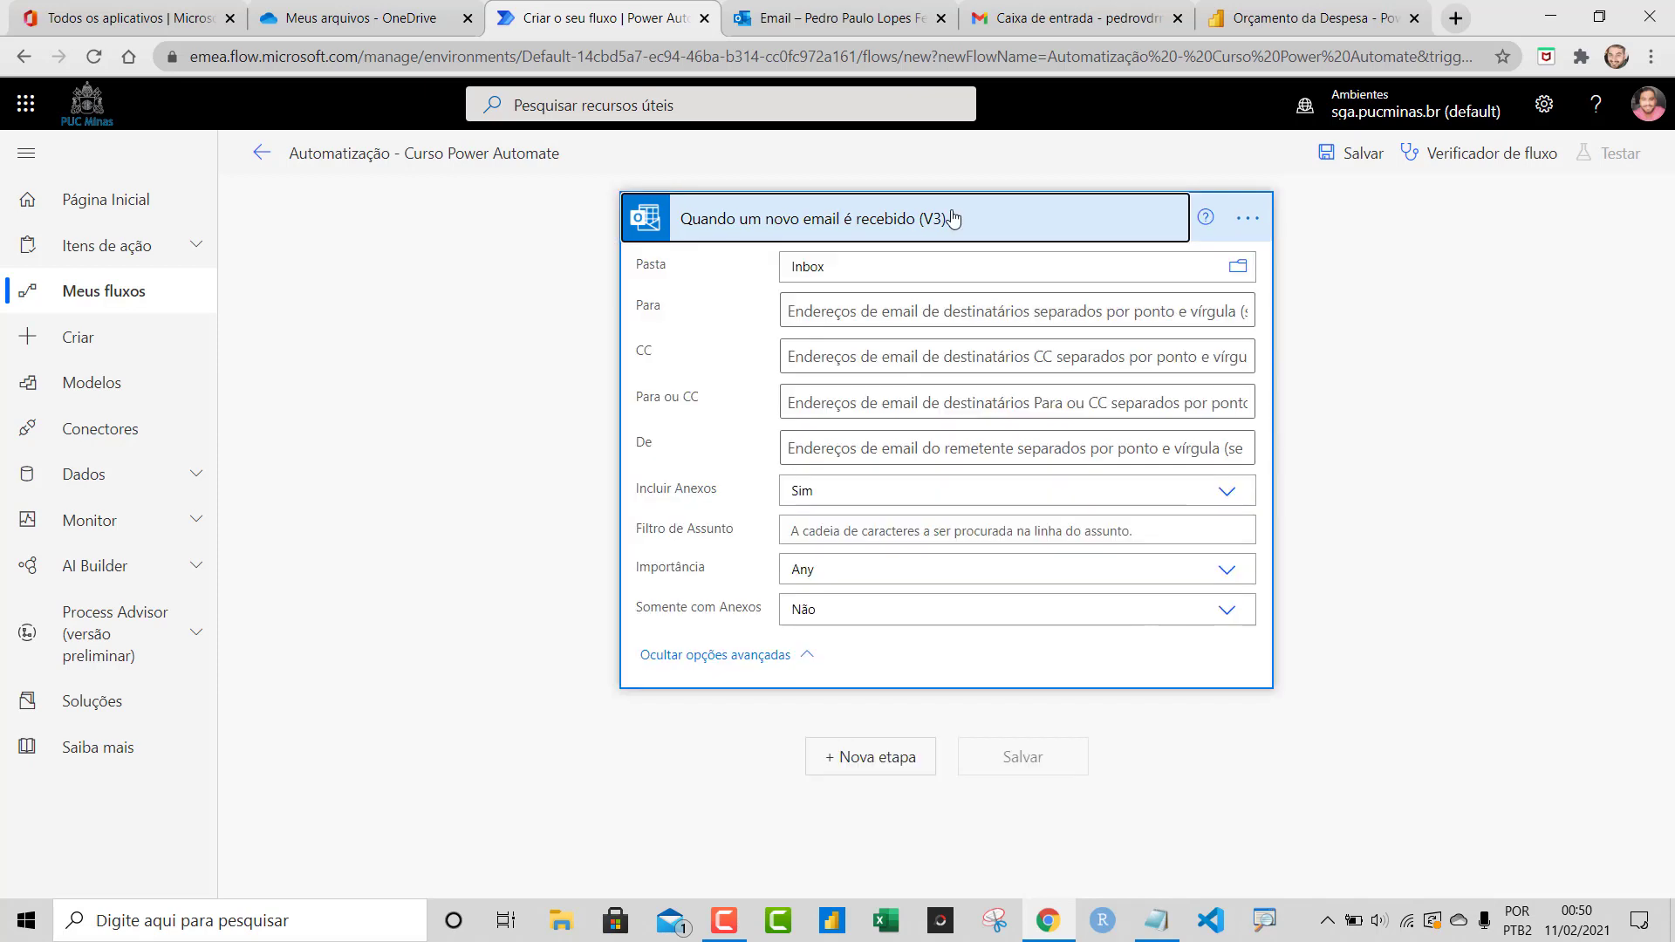
click(953, 218)
click(951, 217)
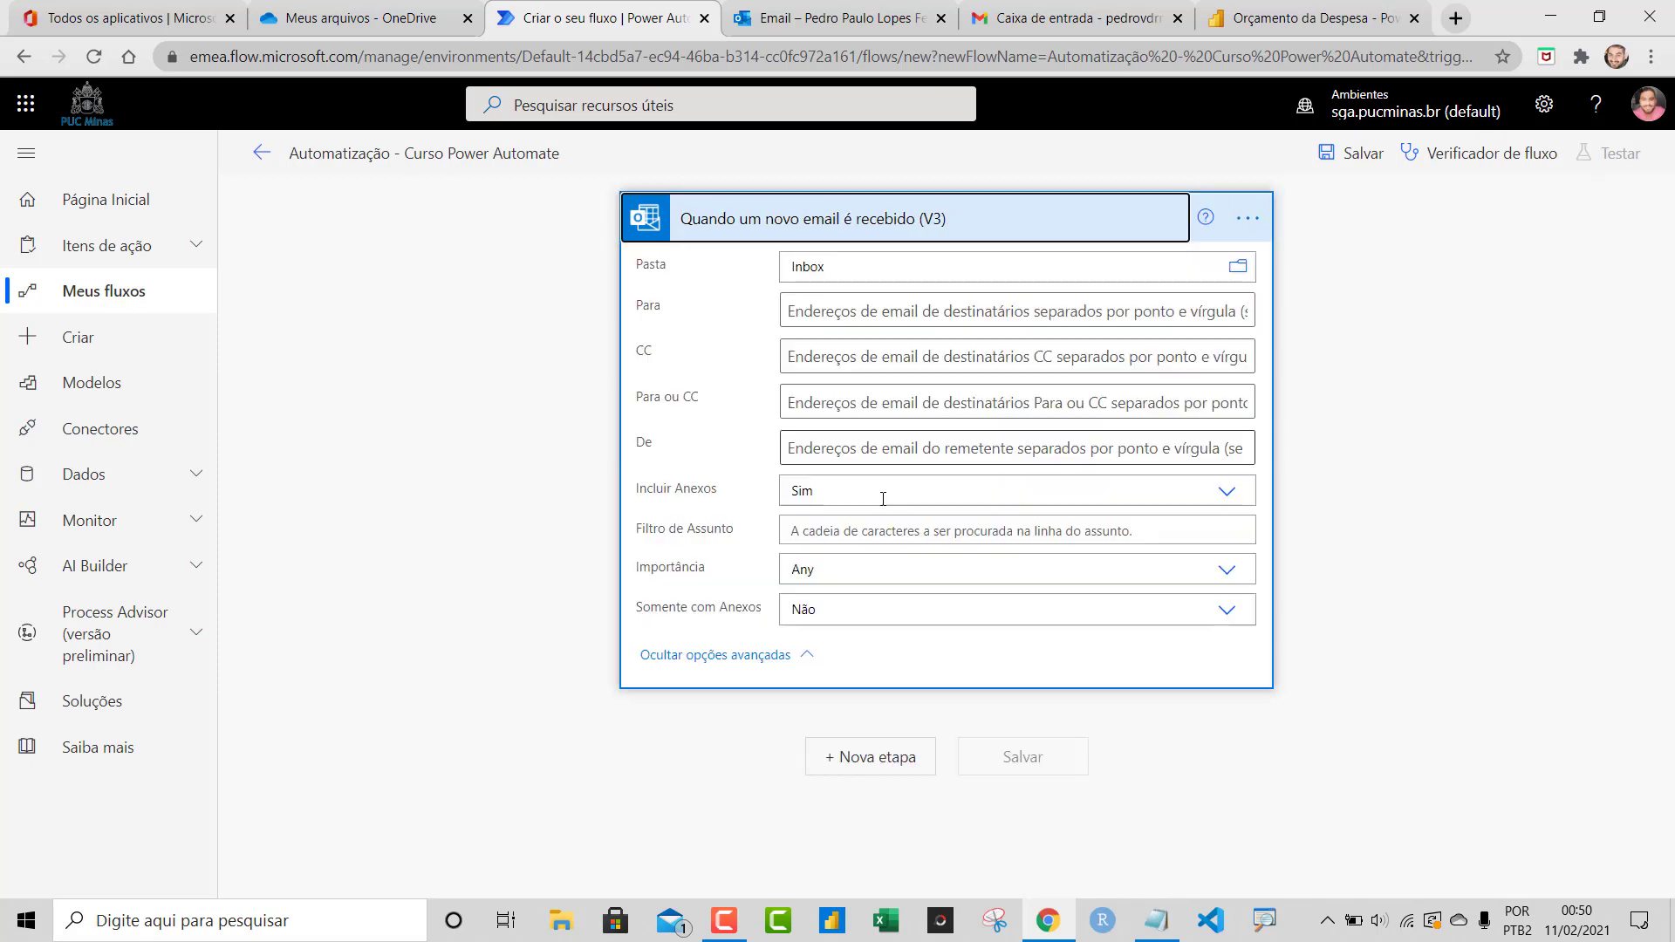
click(907, 454)
text(poed)
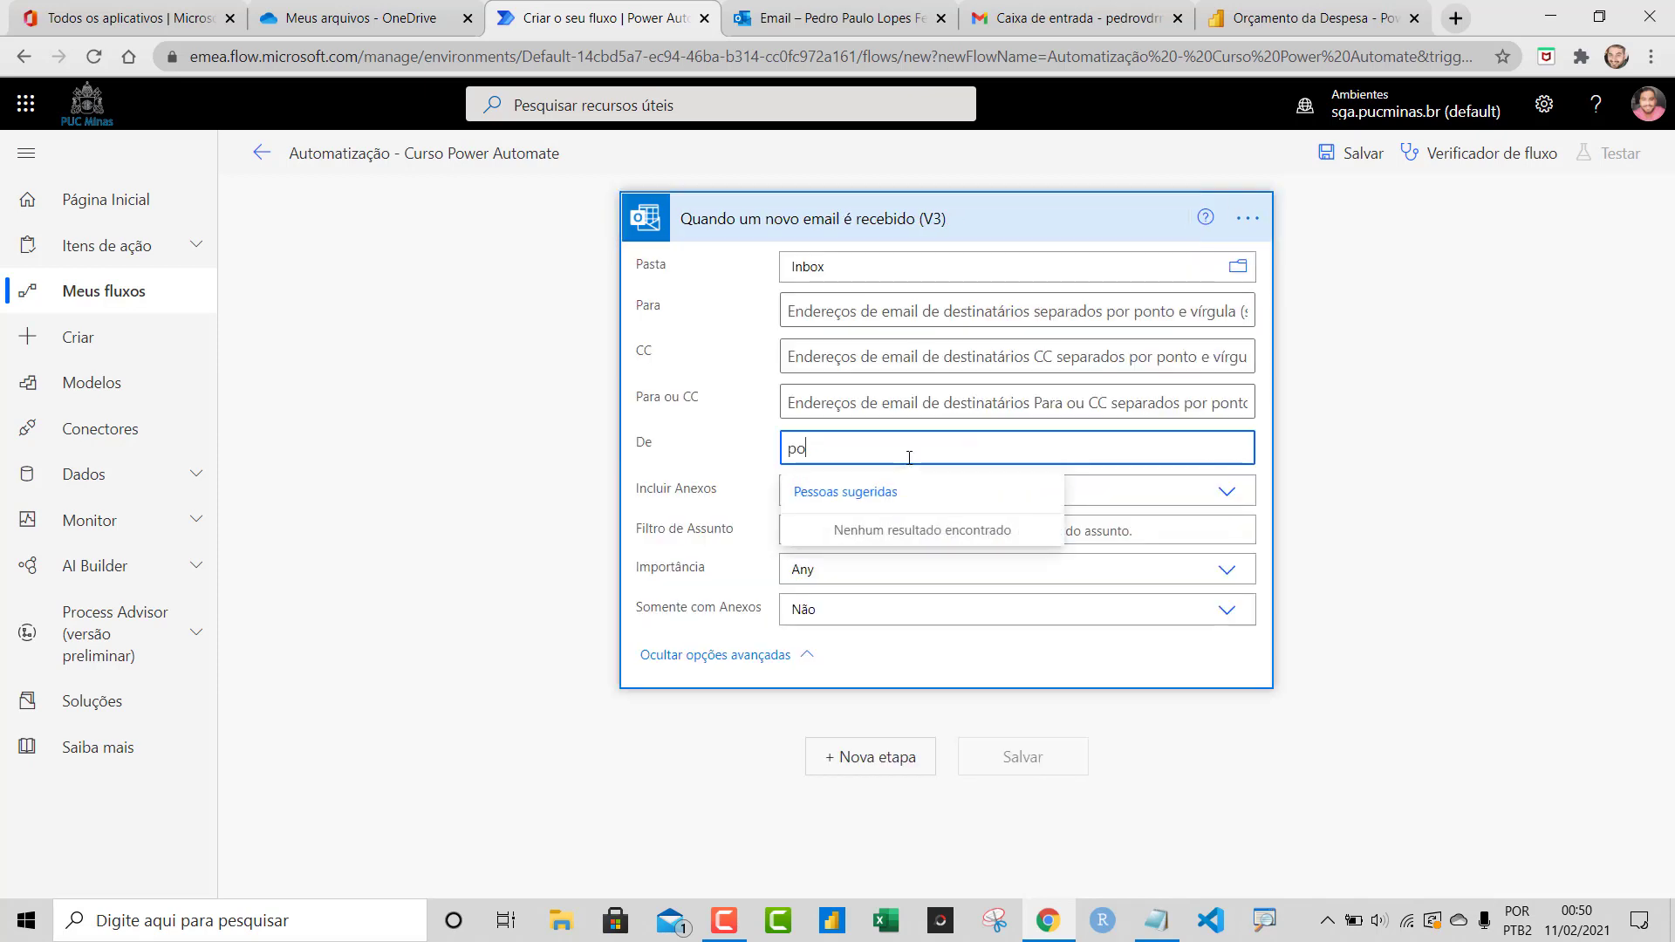
key(BackSpace)
key(BackSpace)
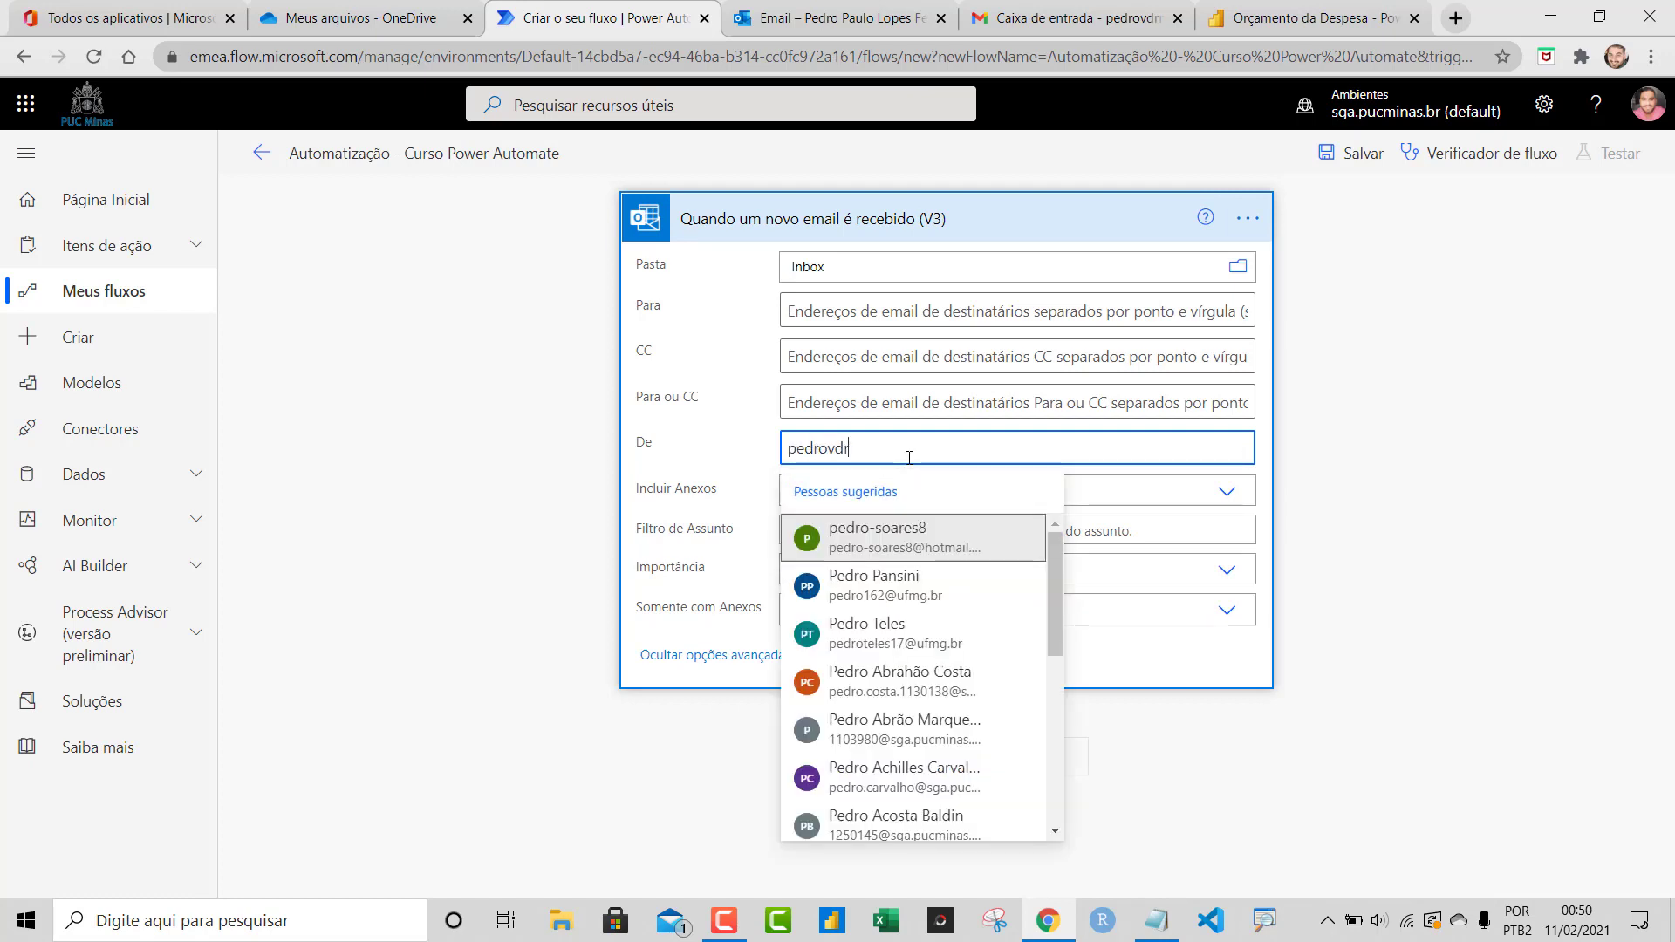
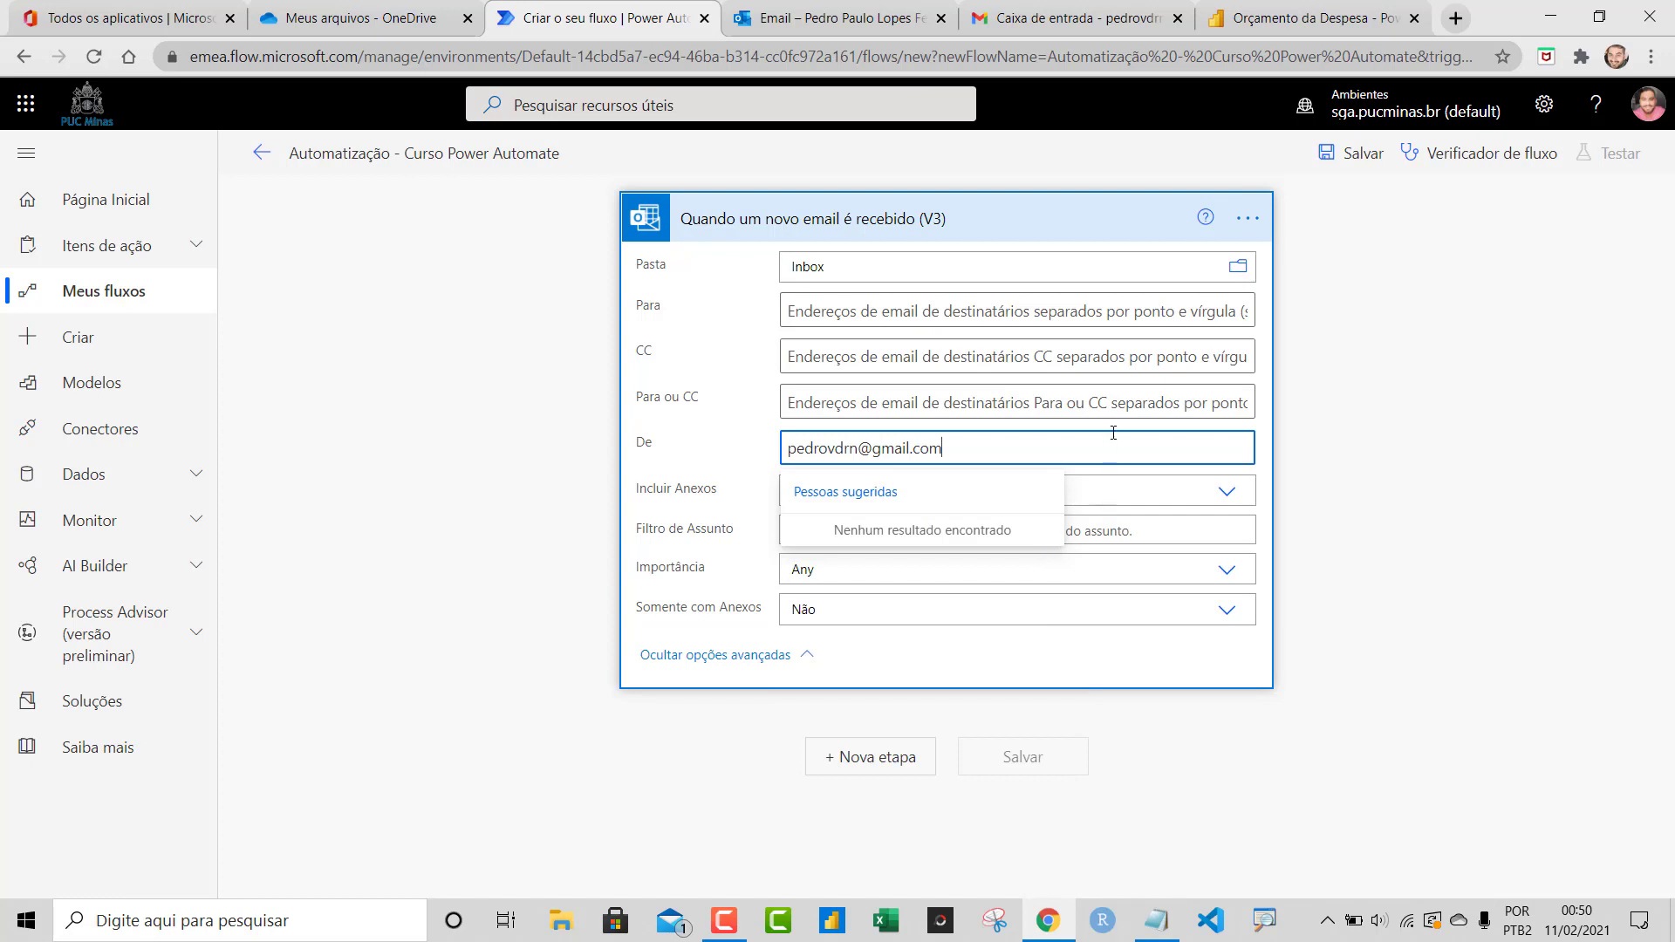
click(1110, 404)
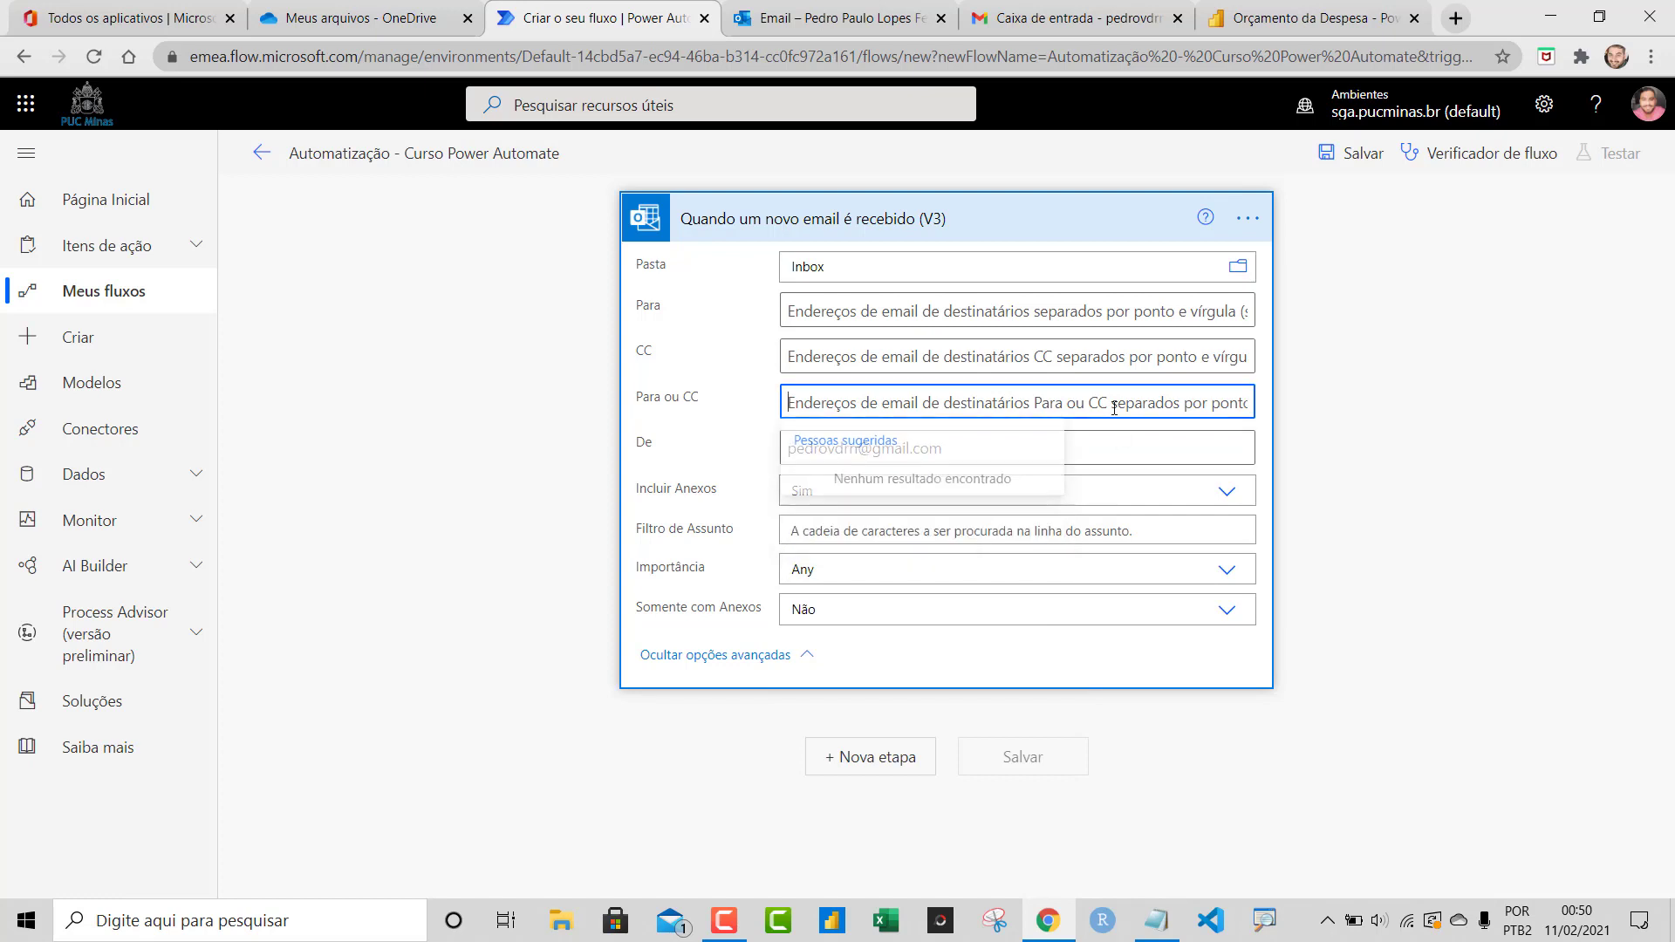
click(1033, 534)
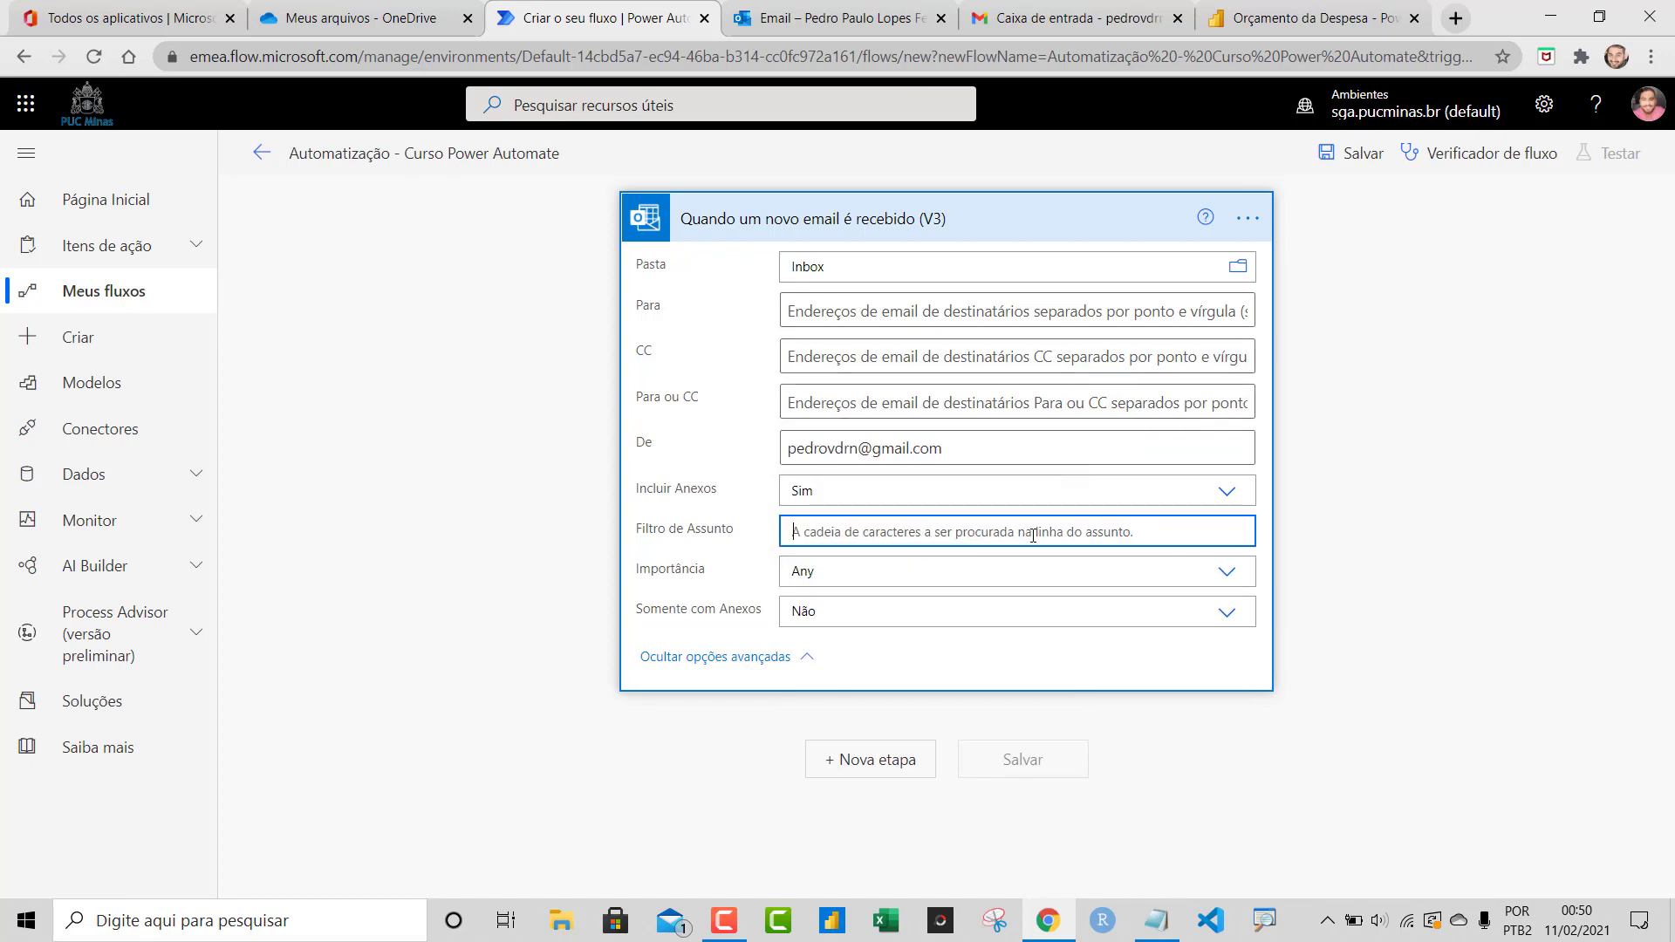
Add a OneDrive for Business 'Criar arquivo' action after the trigger and view the OneDrive file list
click(873, 764)
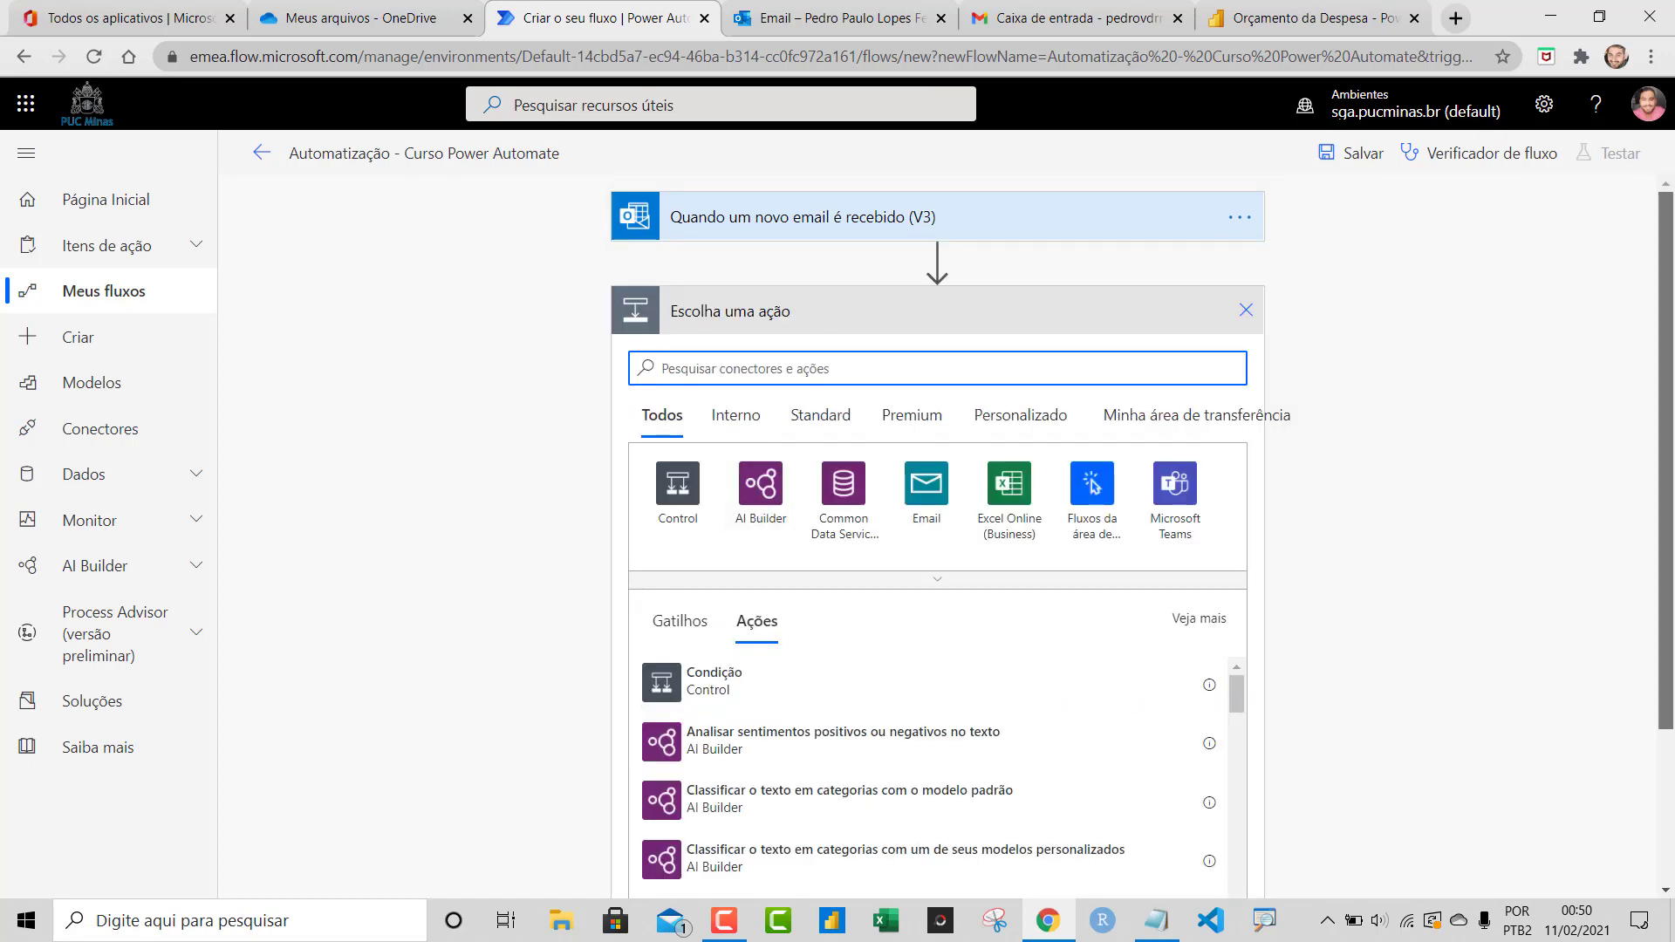
mouse_move(1669, 472)
mouse_down()
mouse_move(1668, 541)
mouse_move(1668, 496)
mouse_up()
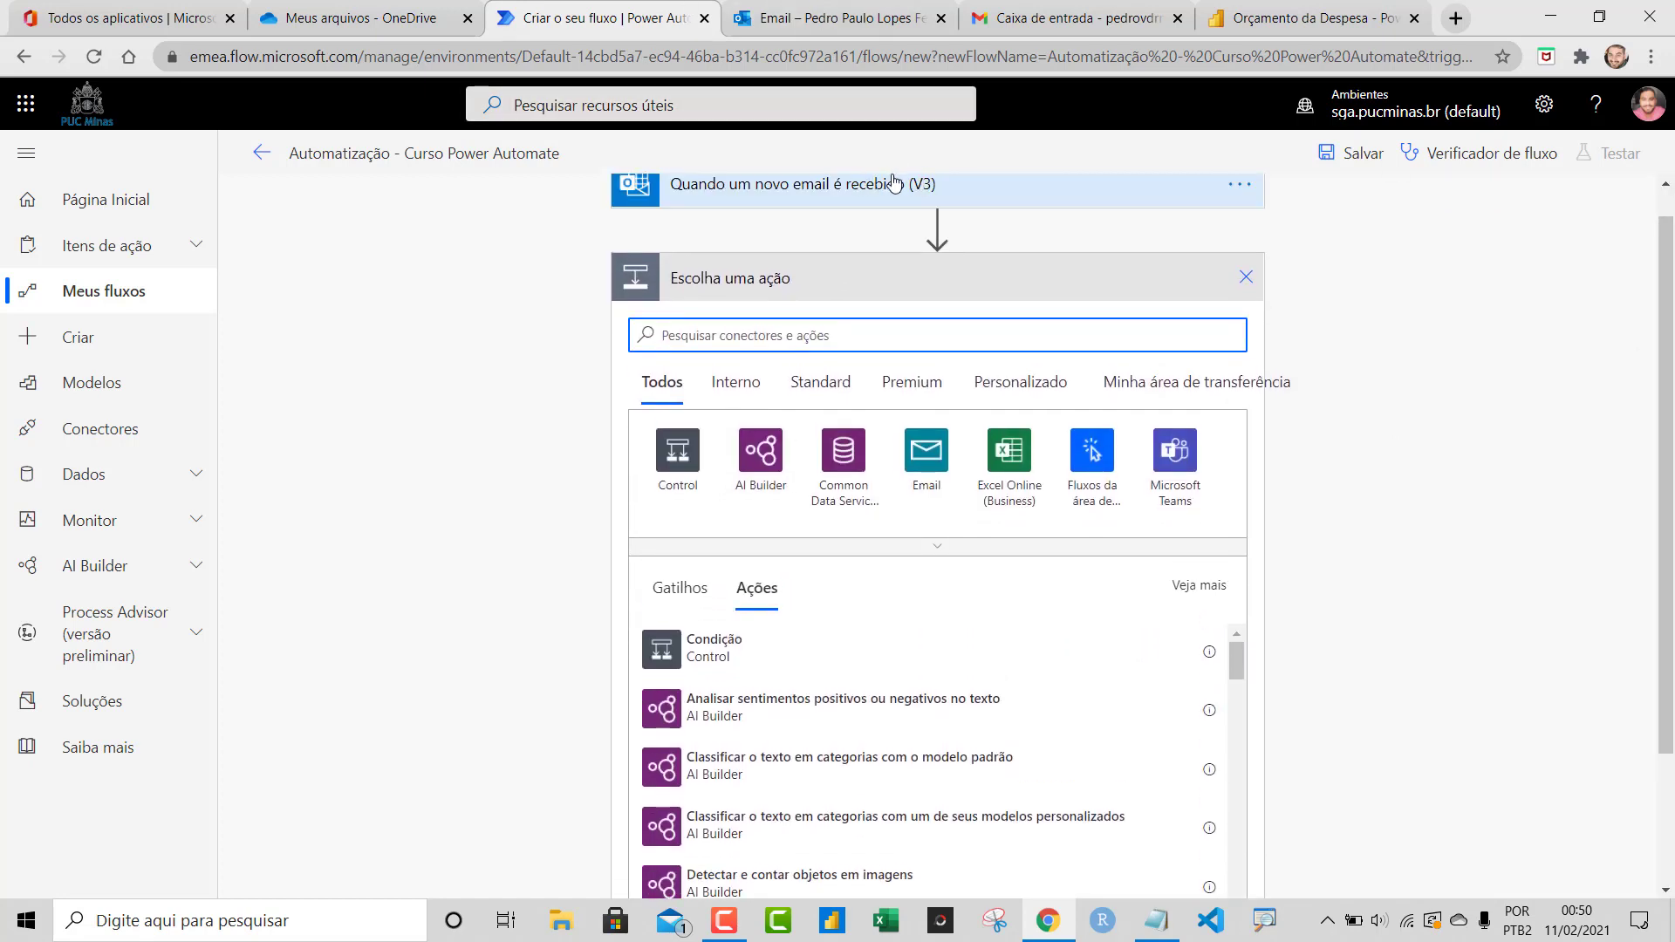
drag(1667, 389, 1668, 380)
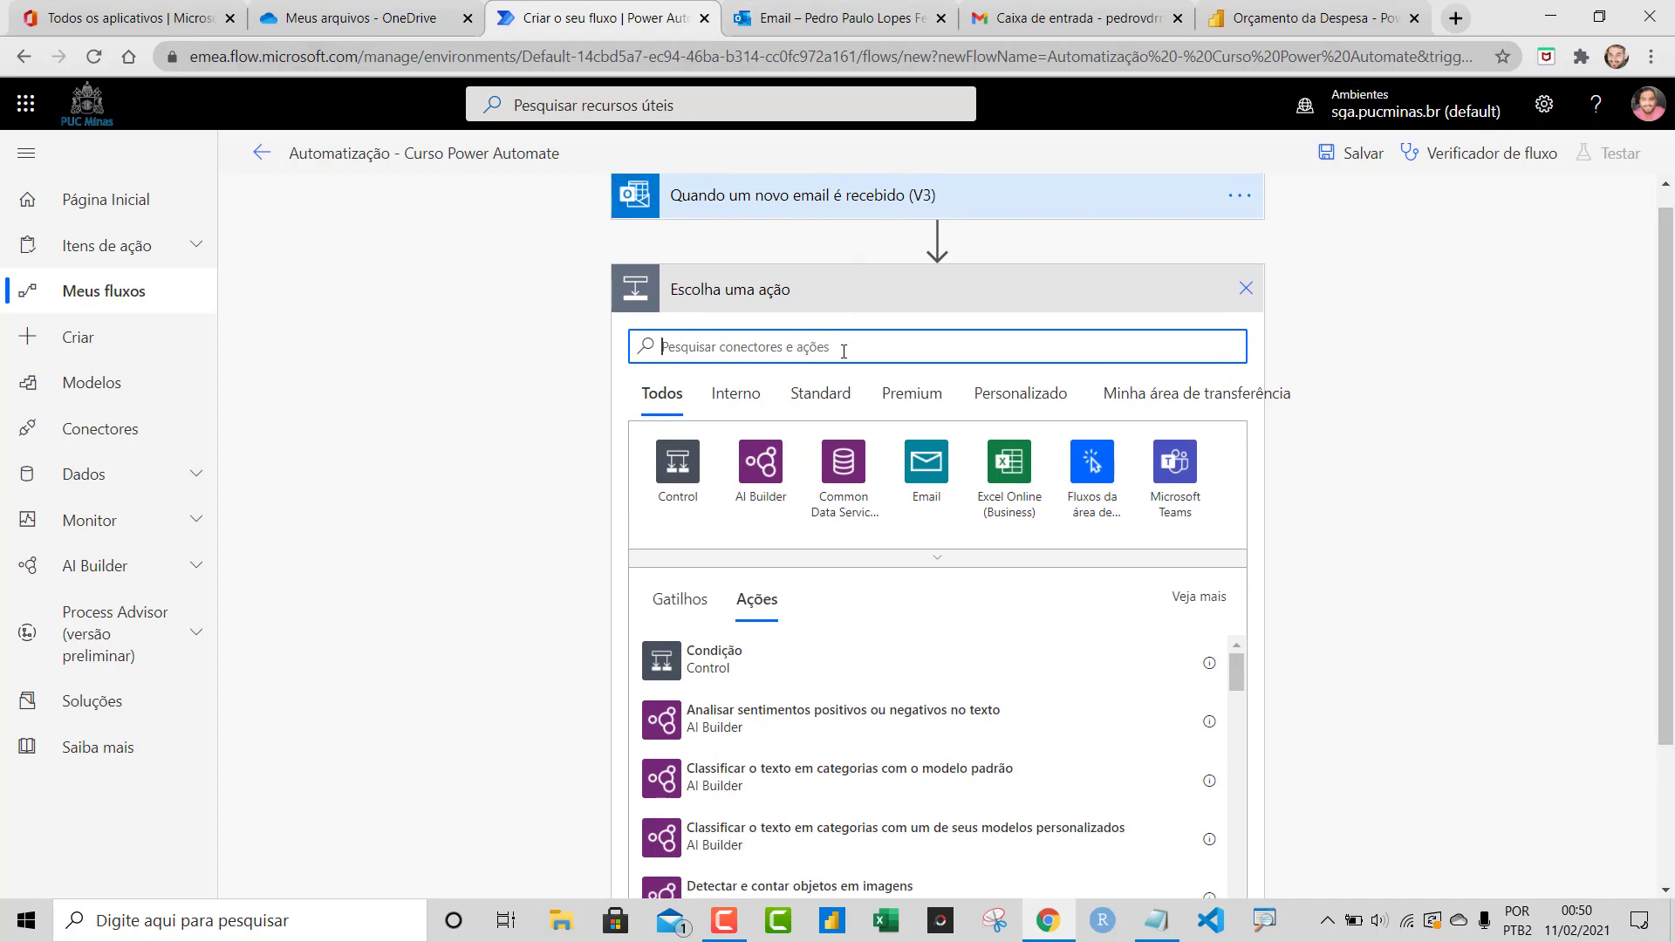
text(onedriv)
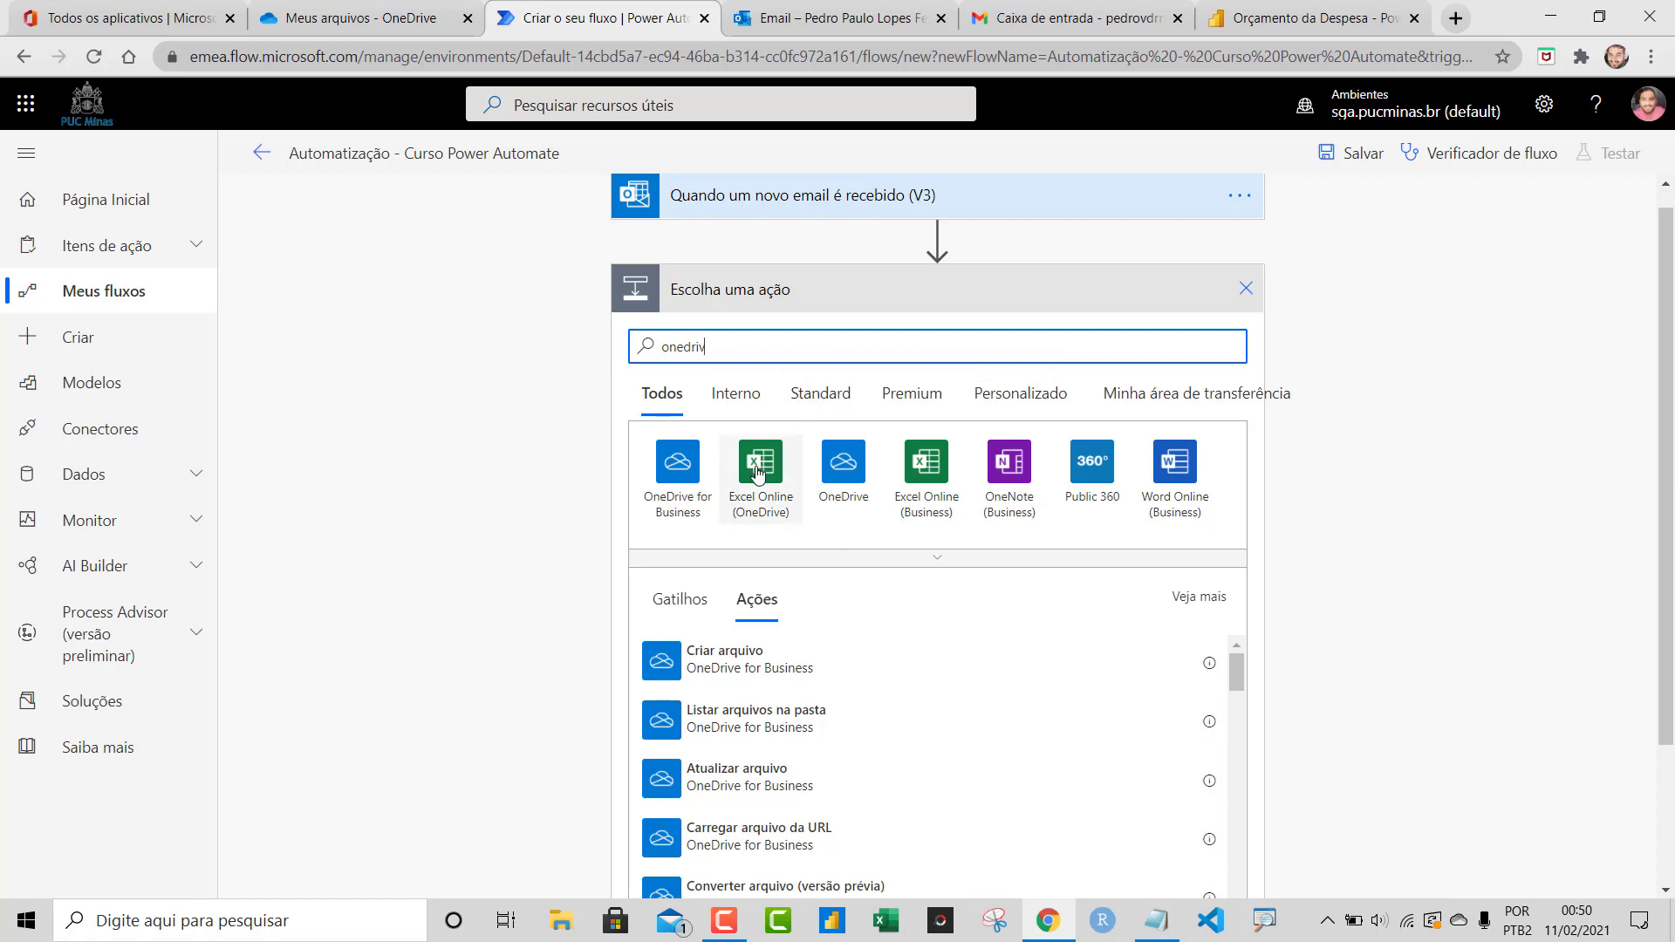
click(665, 479)
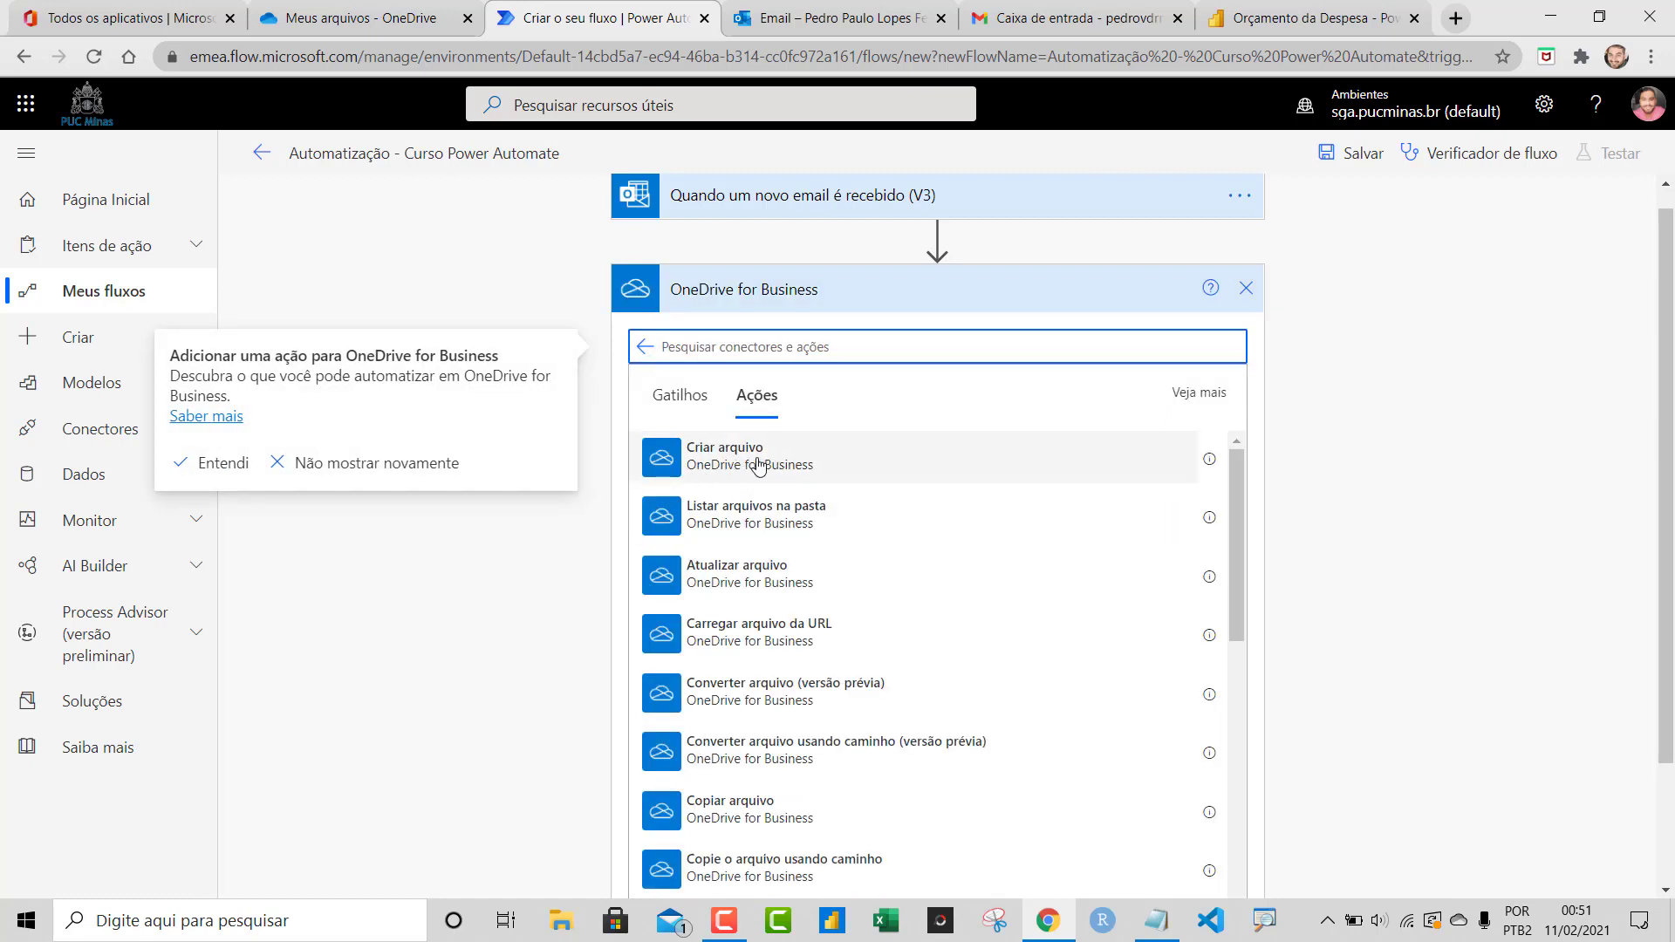
click(733, 464)
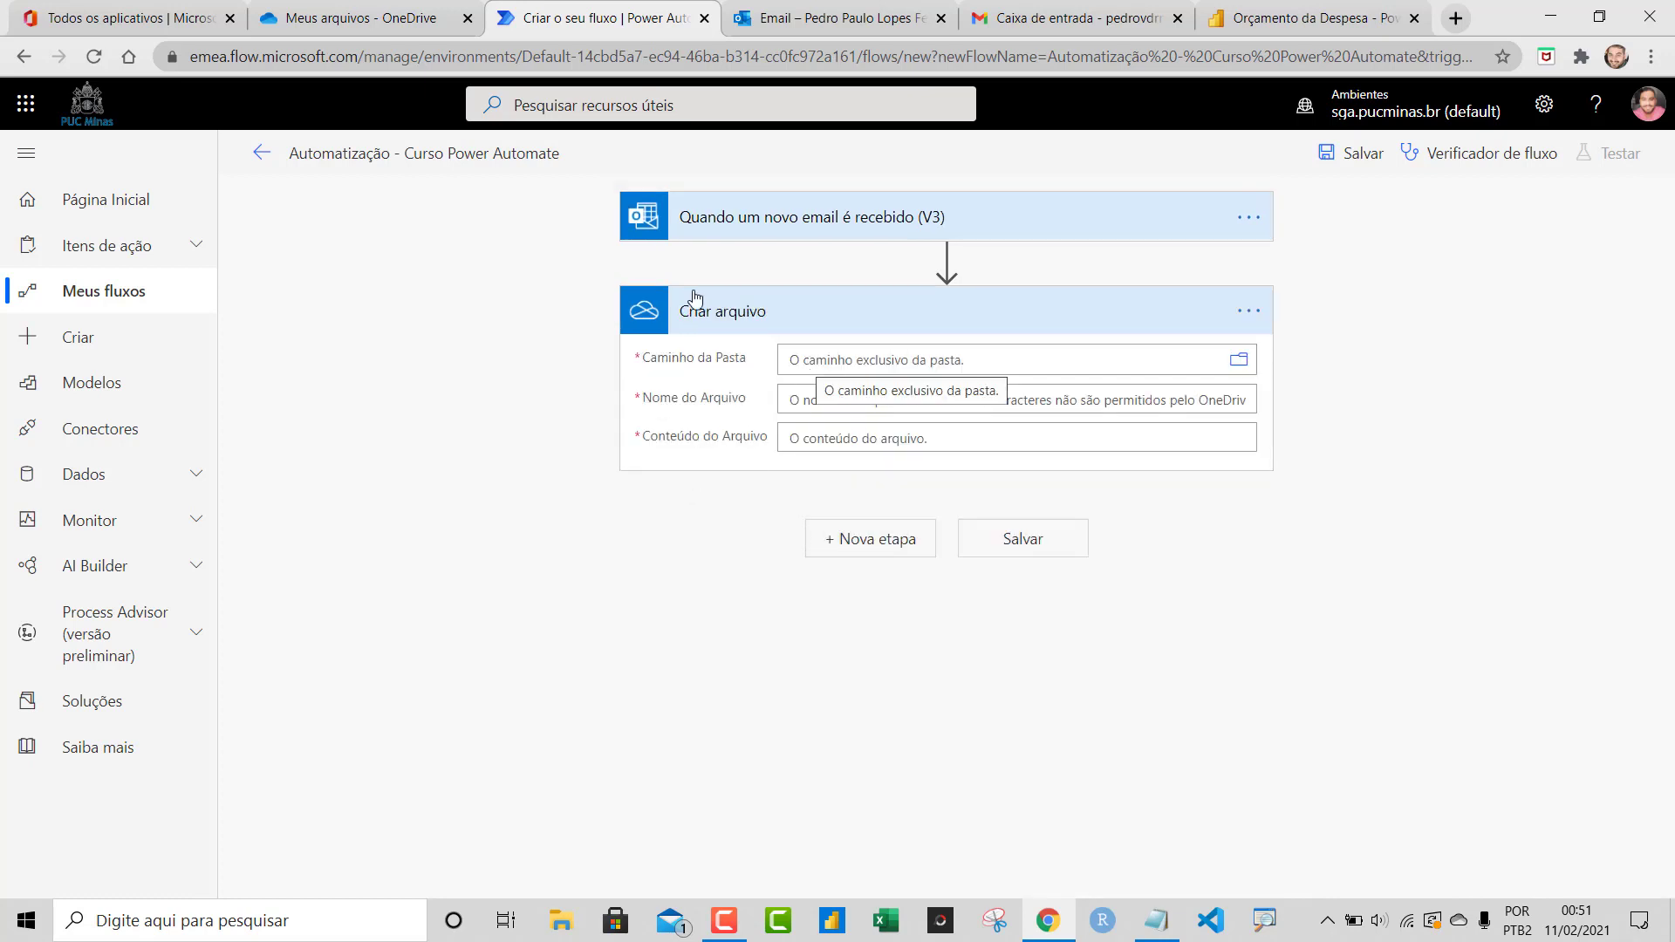
click(303, 12)
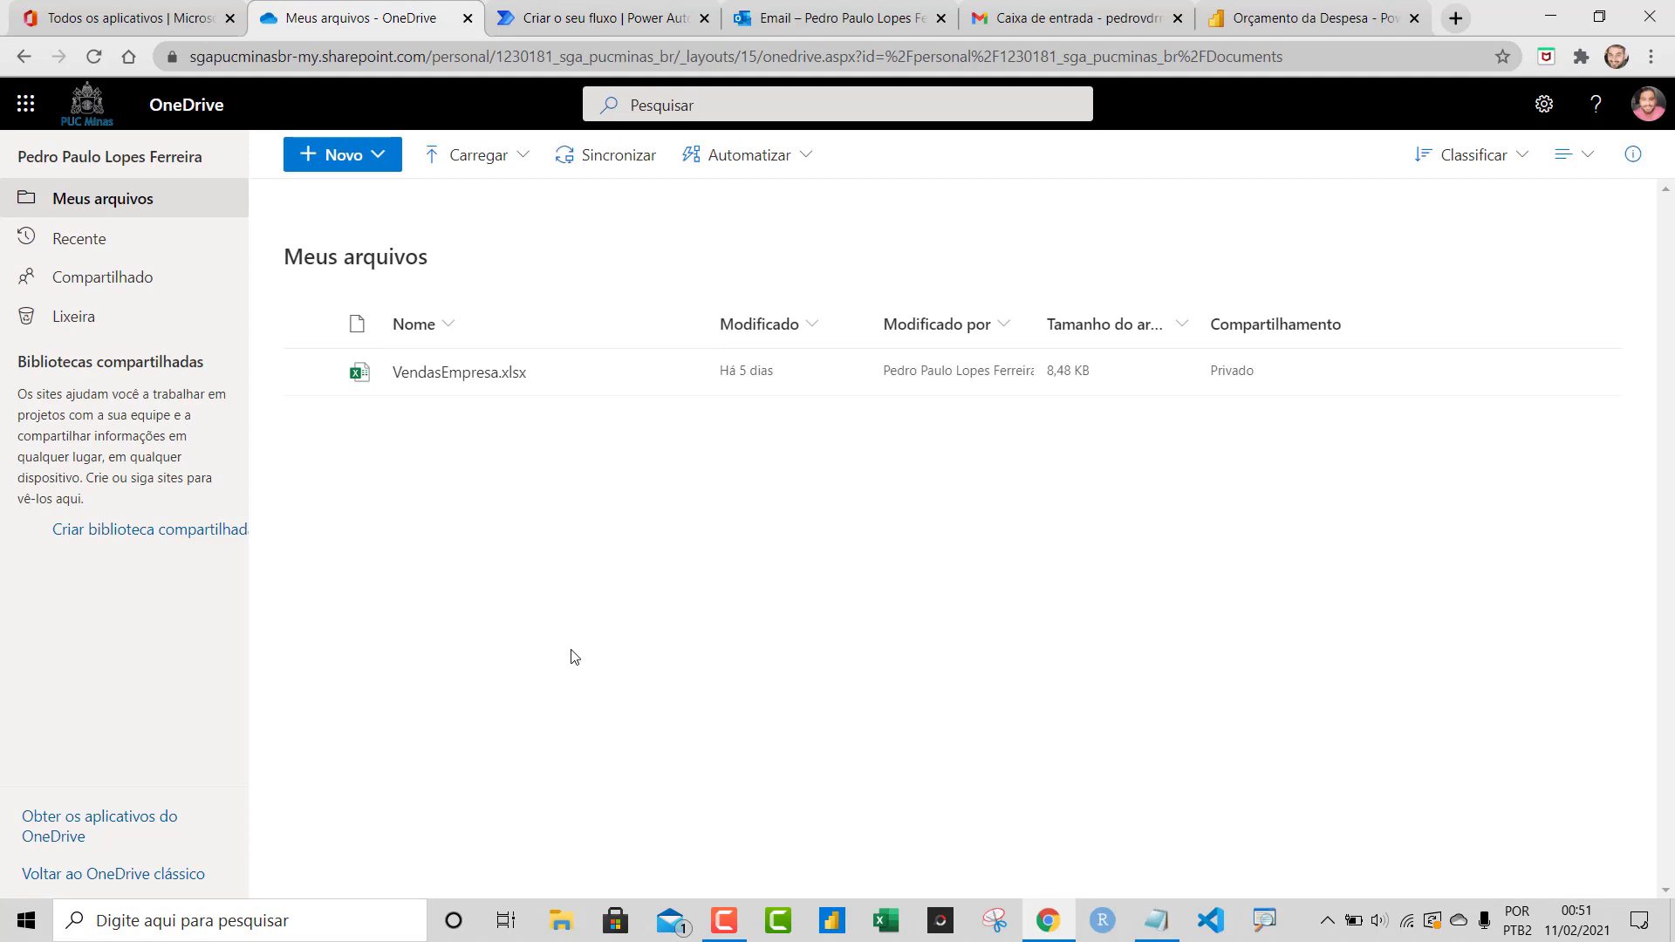
Create an Automatização folder in My files and open it
click(373, 157)
click(362, 195)
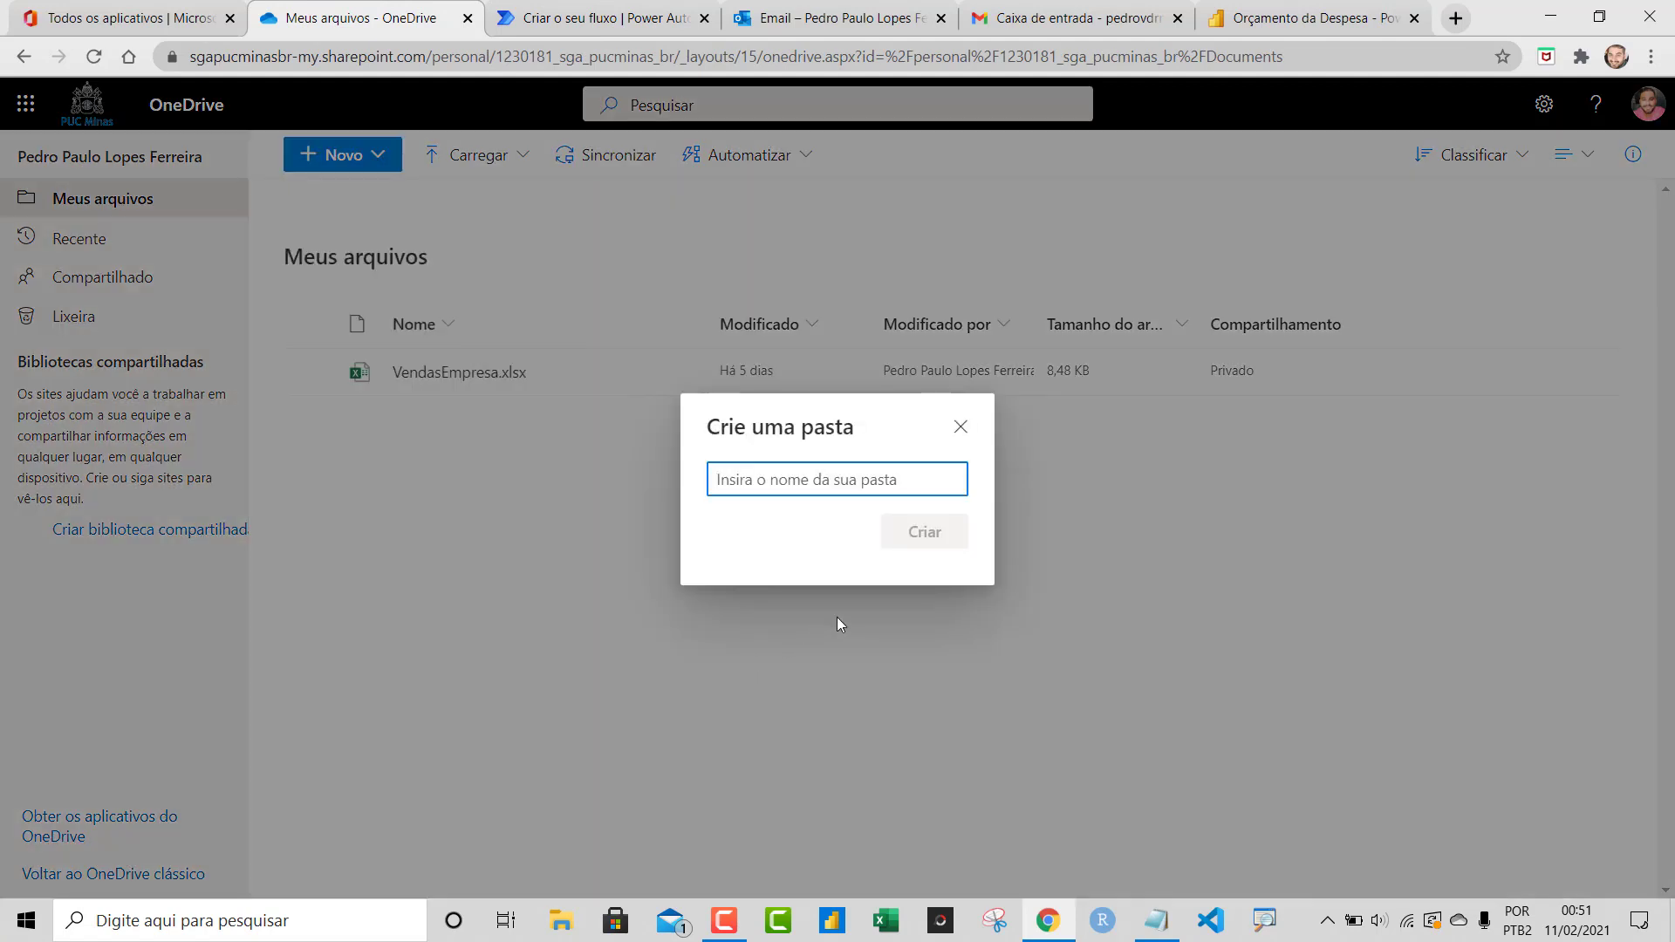
text(Automa)
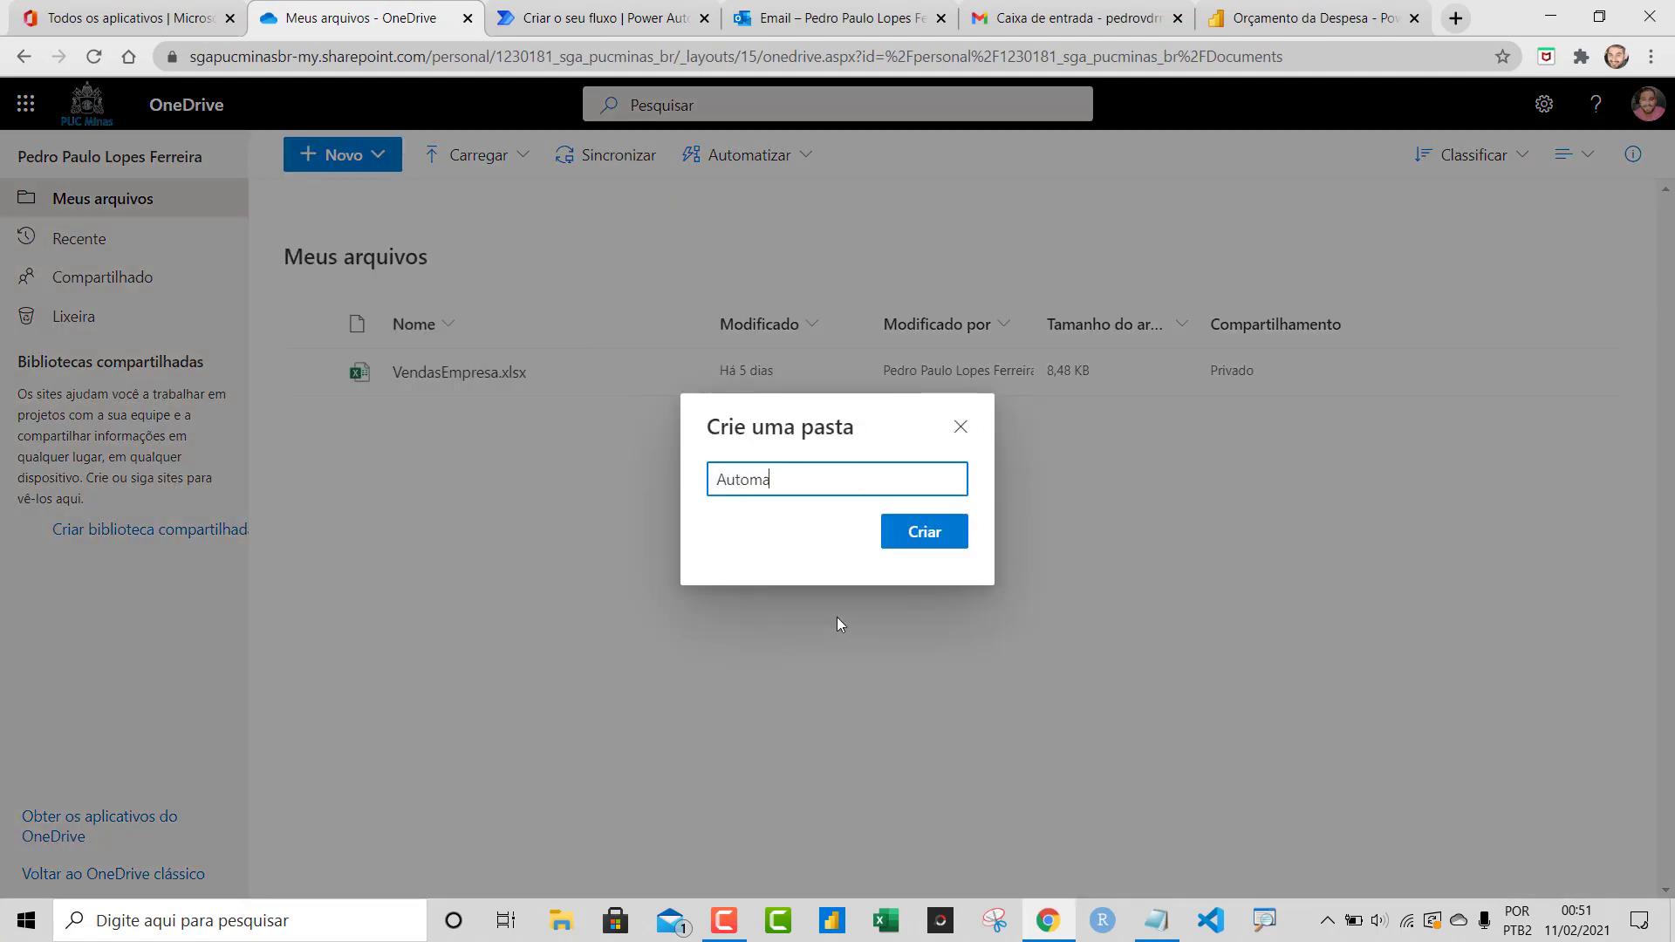
text(tização)
click(935, 529)
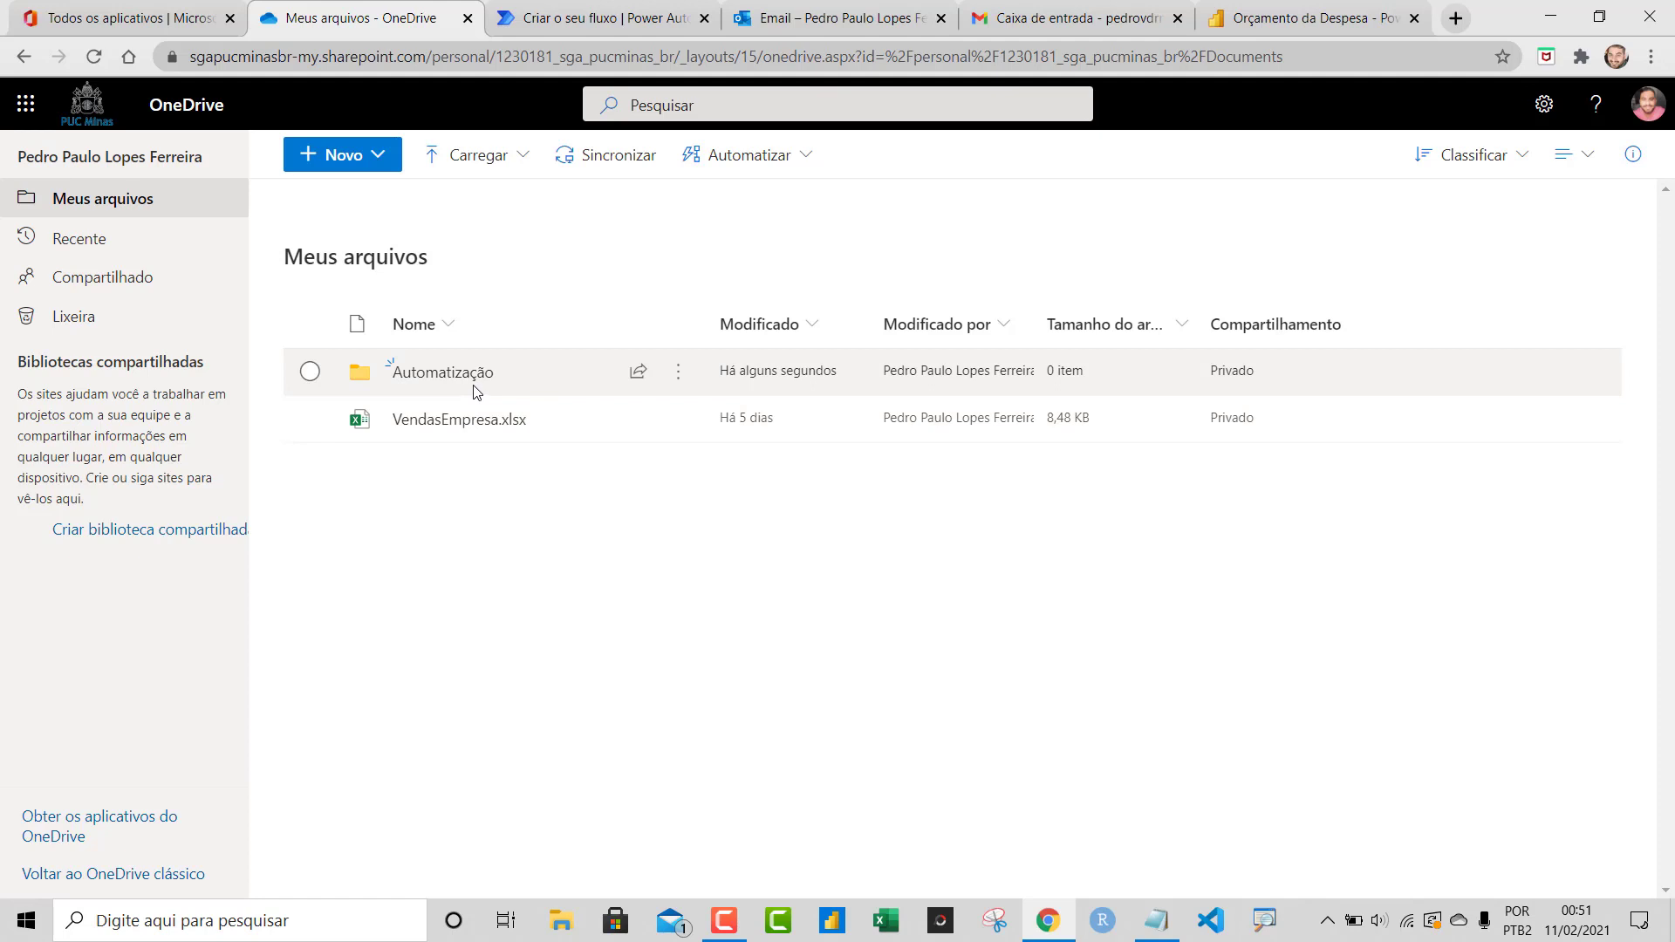
click(475, 384)
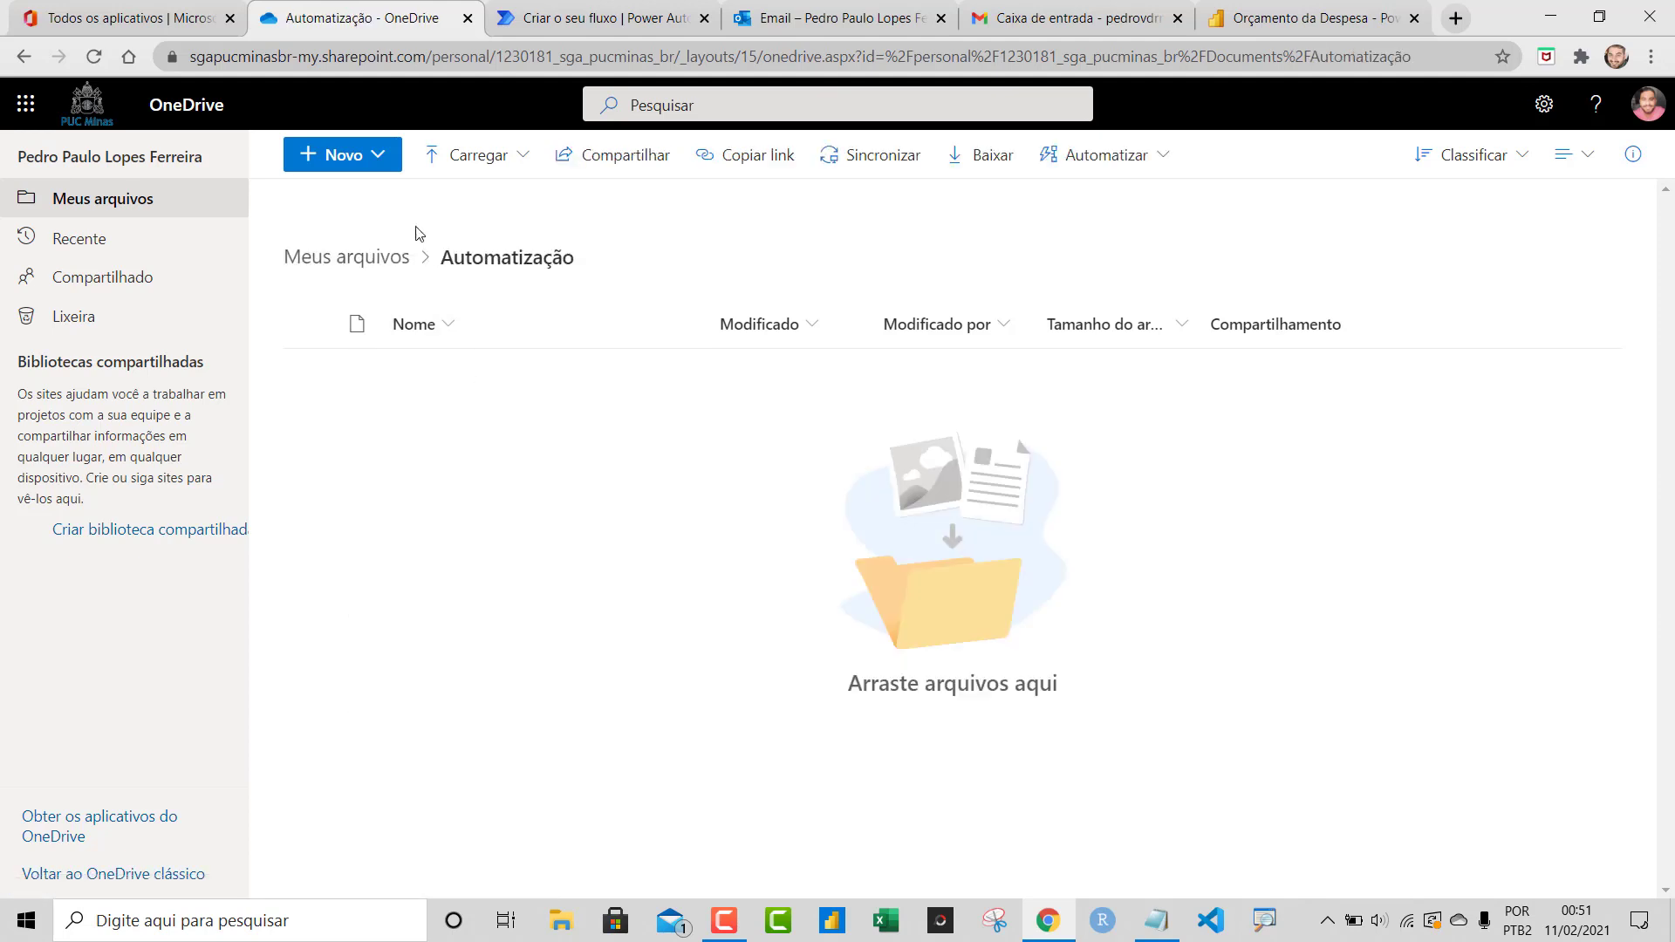
Inside Automatização, create the Anexos and Descompactado subfolders, fixing the Descompactado spelling
click(376, 168)
click(358, 206)
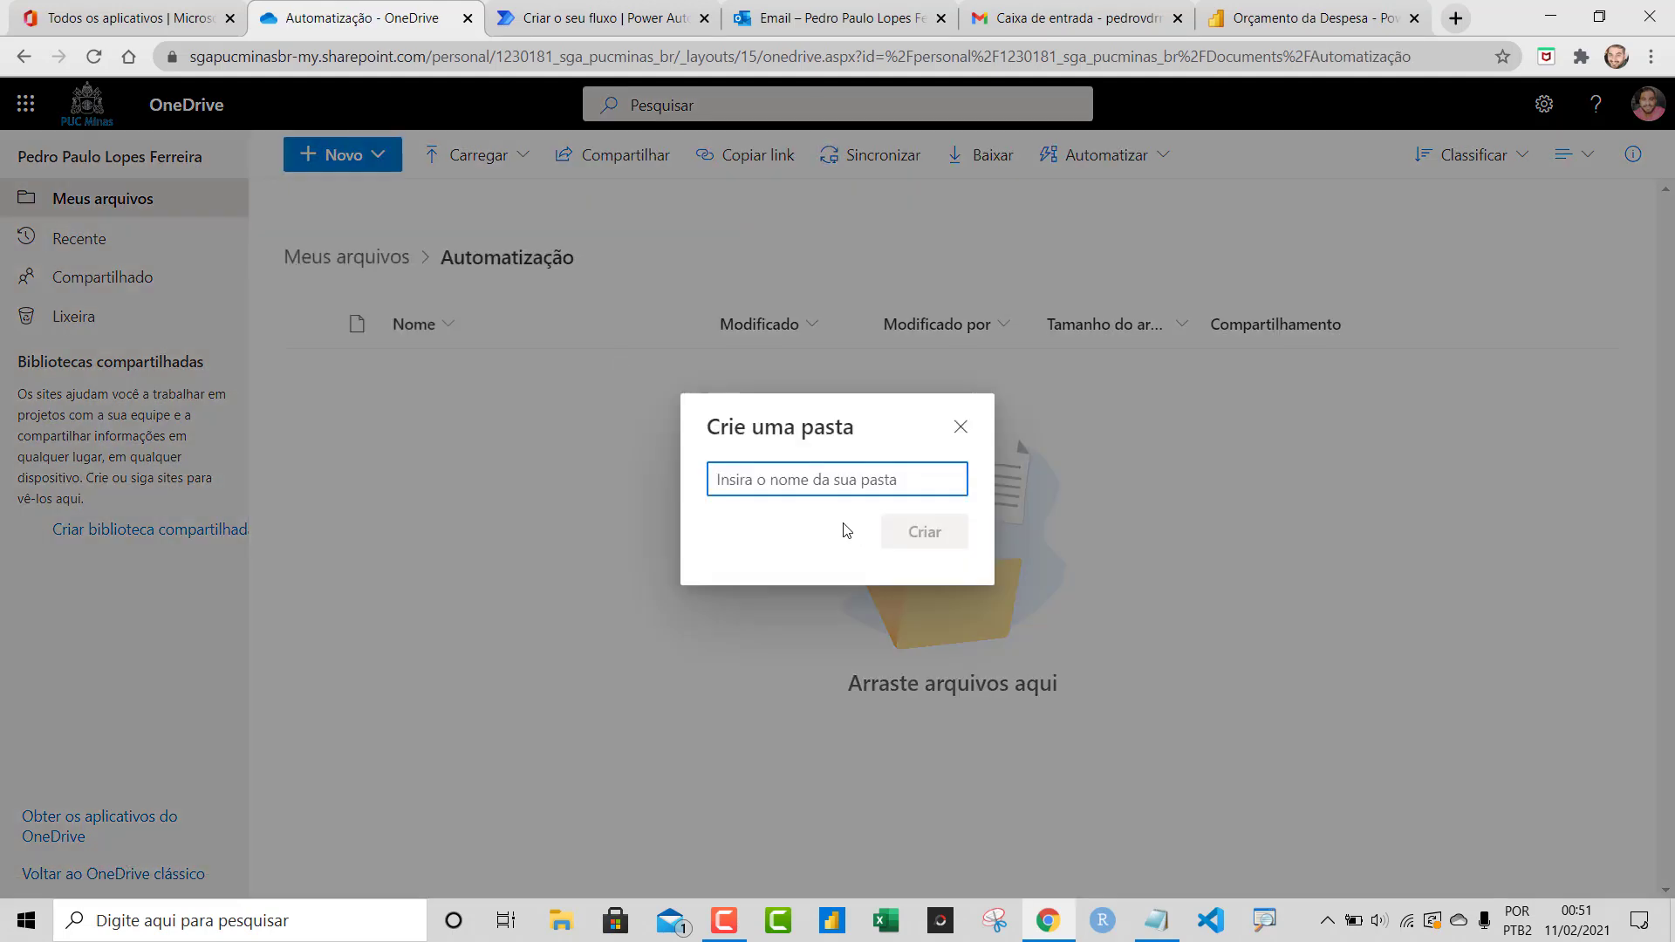
text(Anexos)
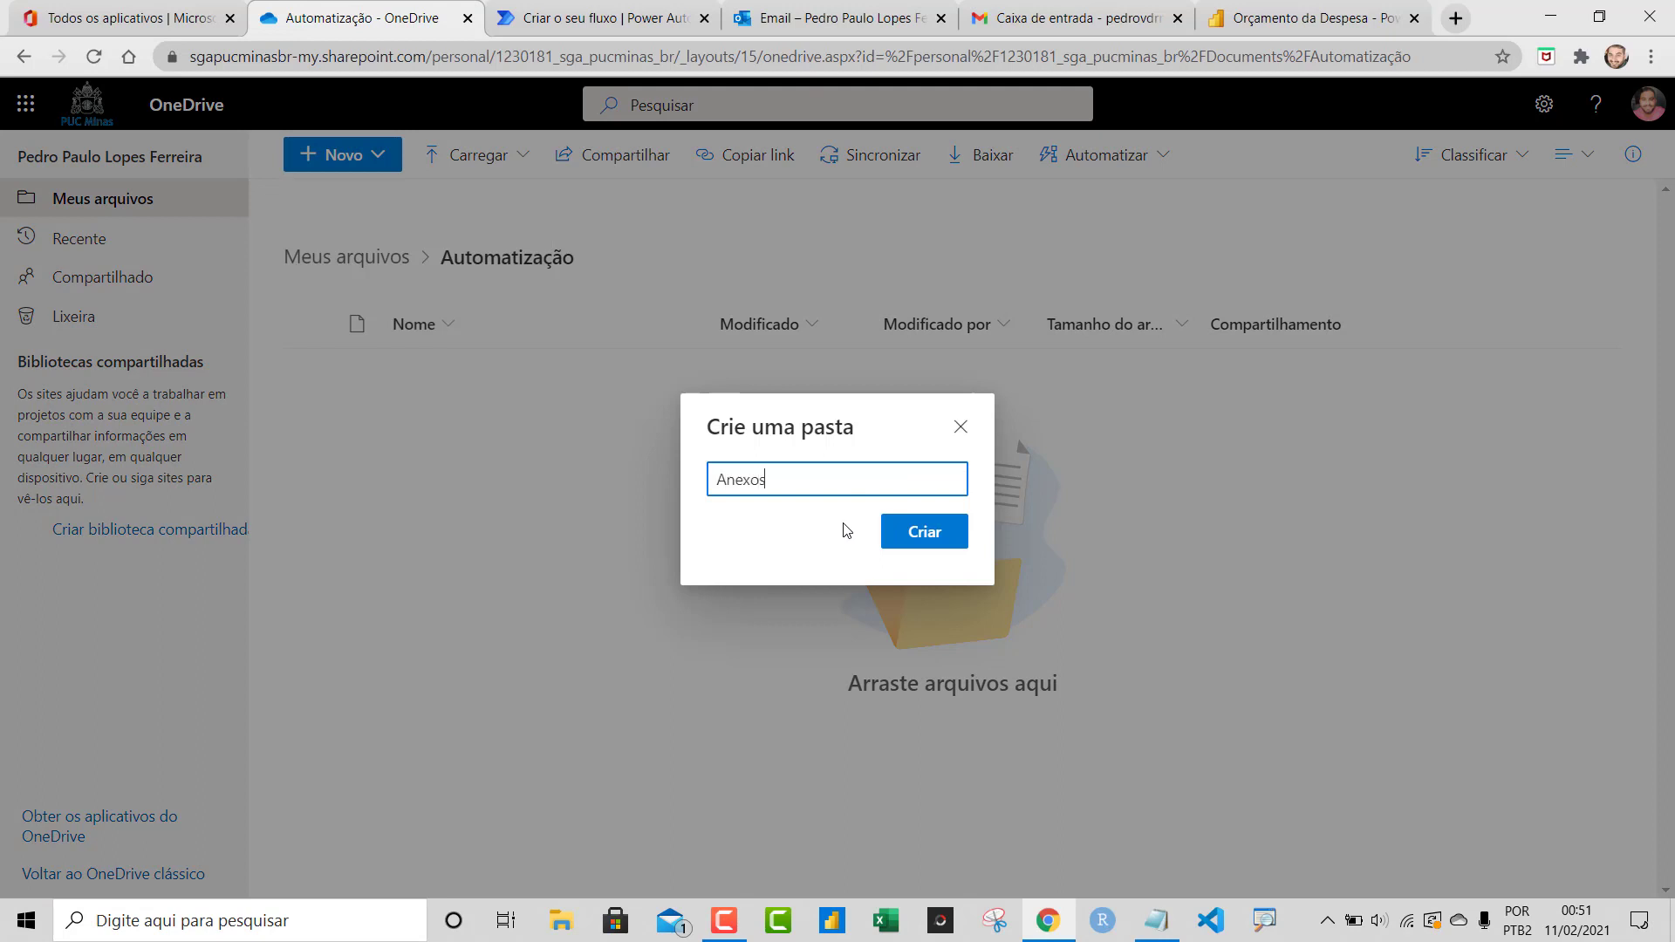
click(890, 534)
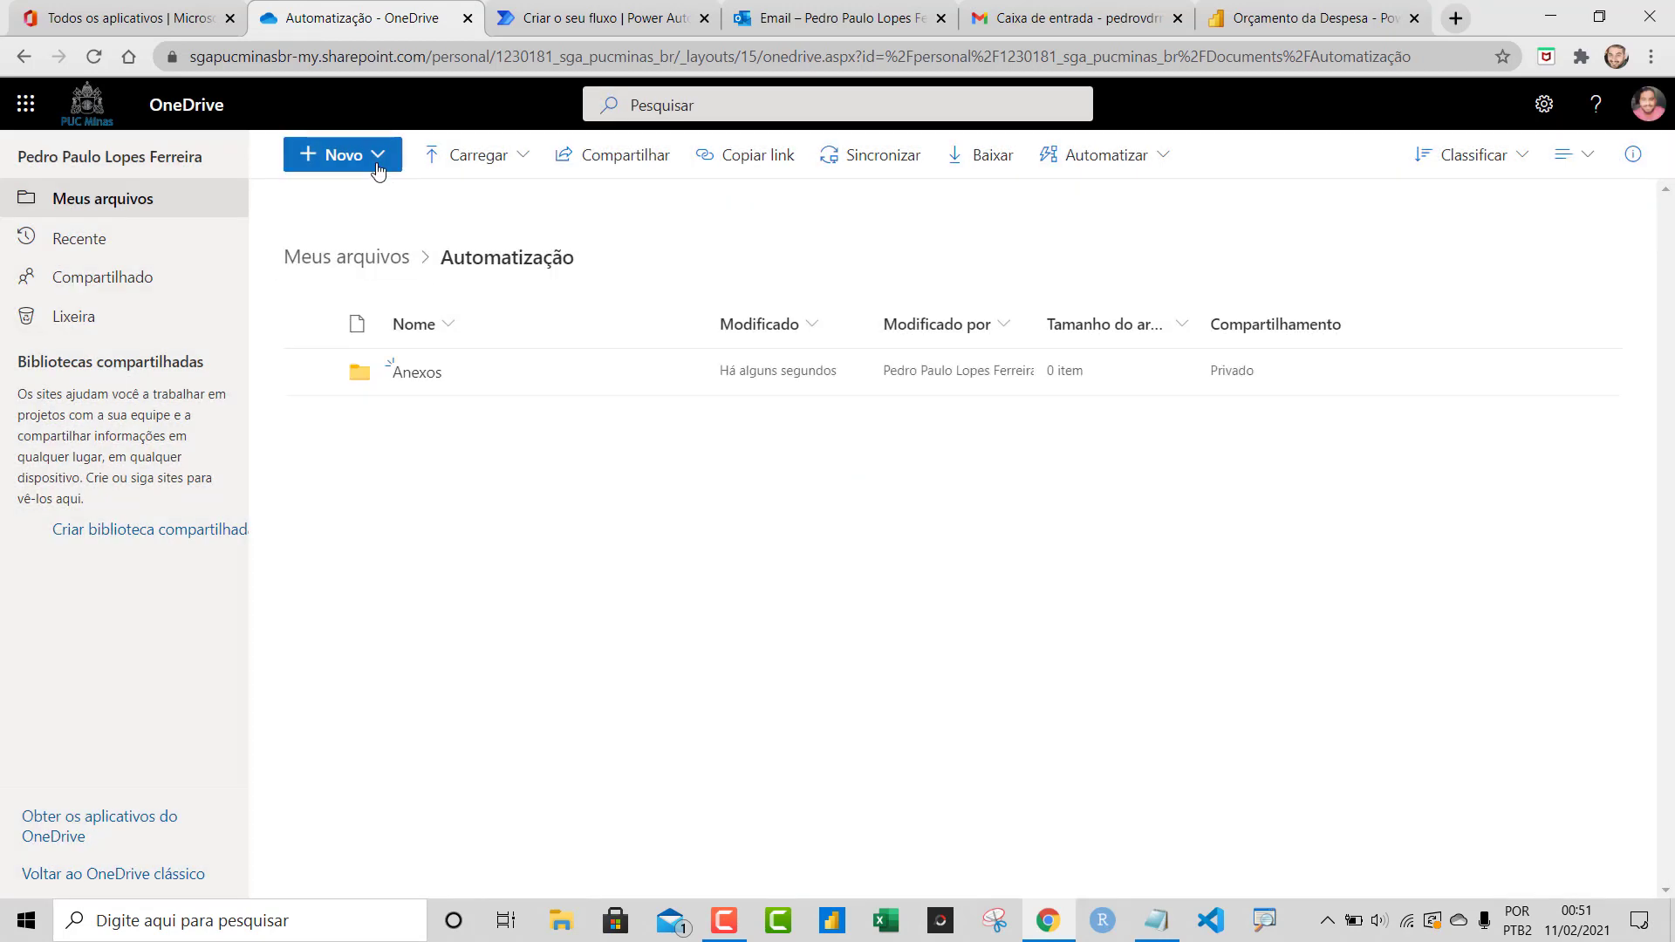
click(378, 169)
click(357, 204)
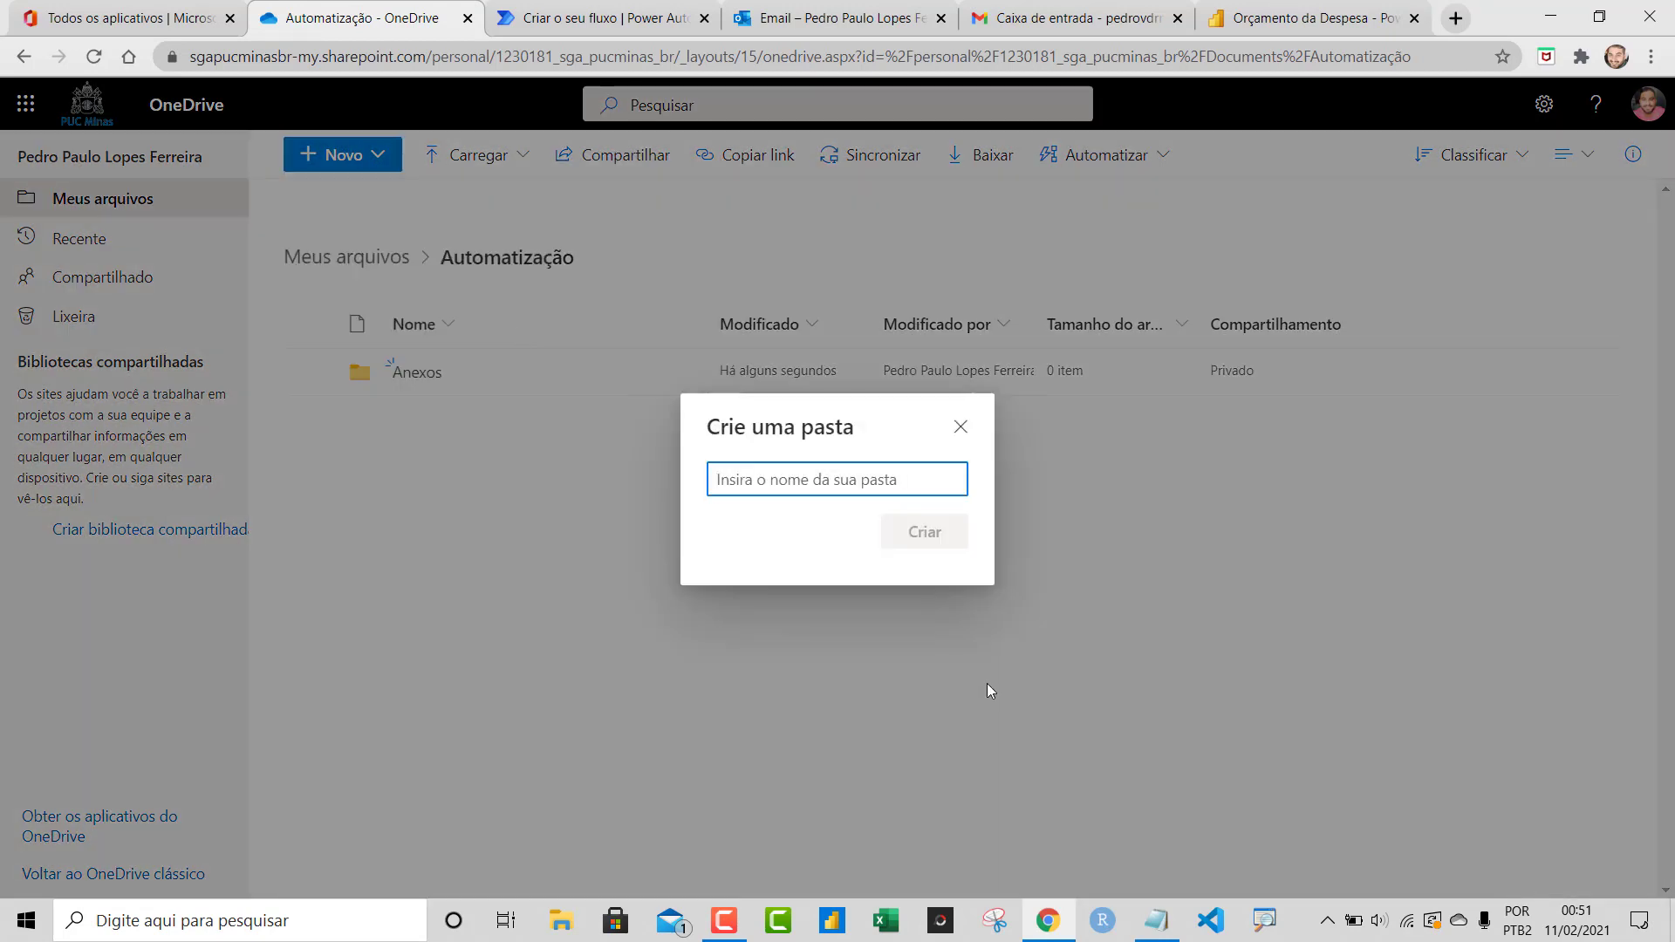
text(Desco)
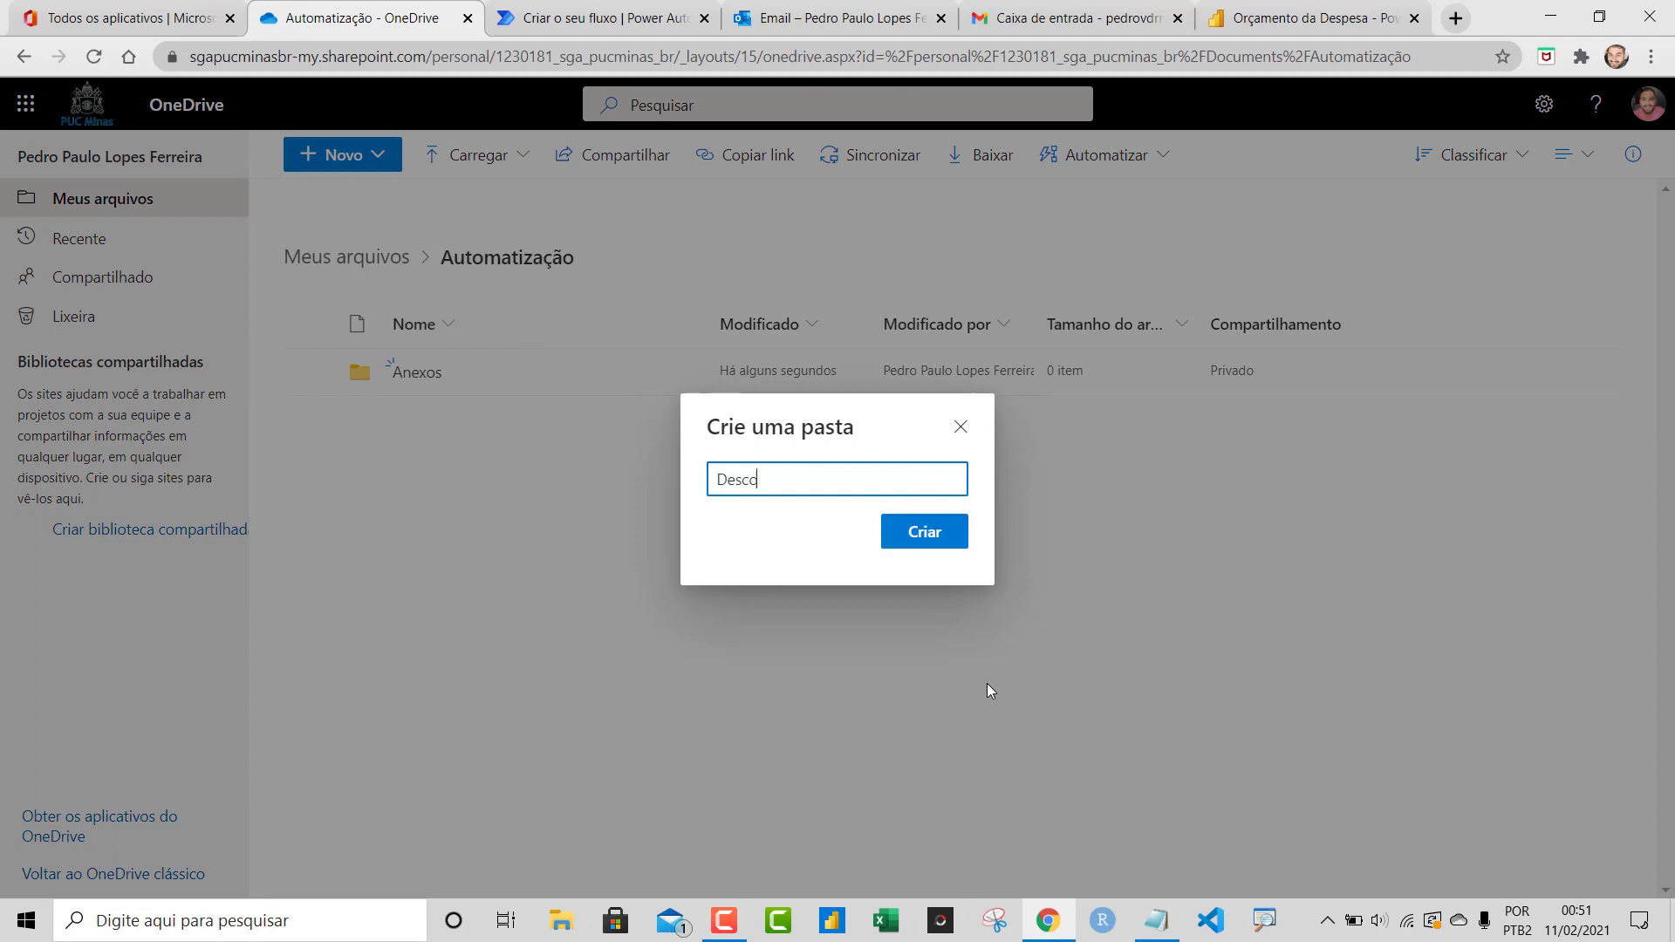
text(mpatado)
click(788, 479)
text(c)
click(918, 534)
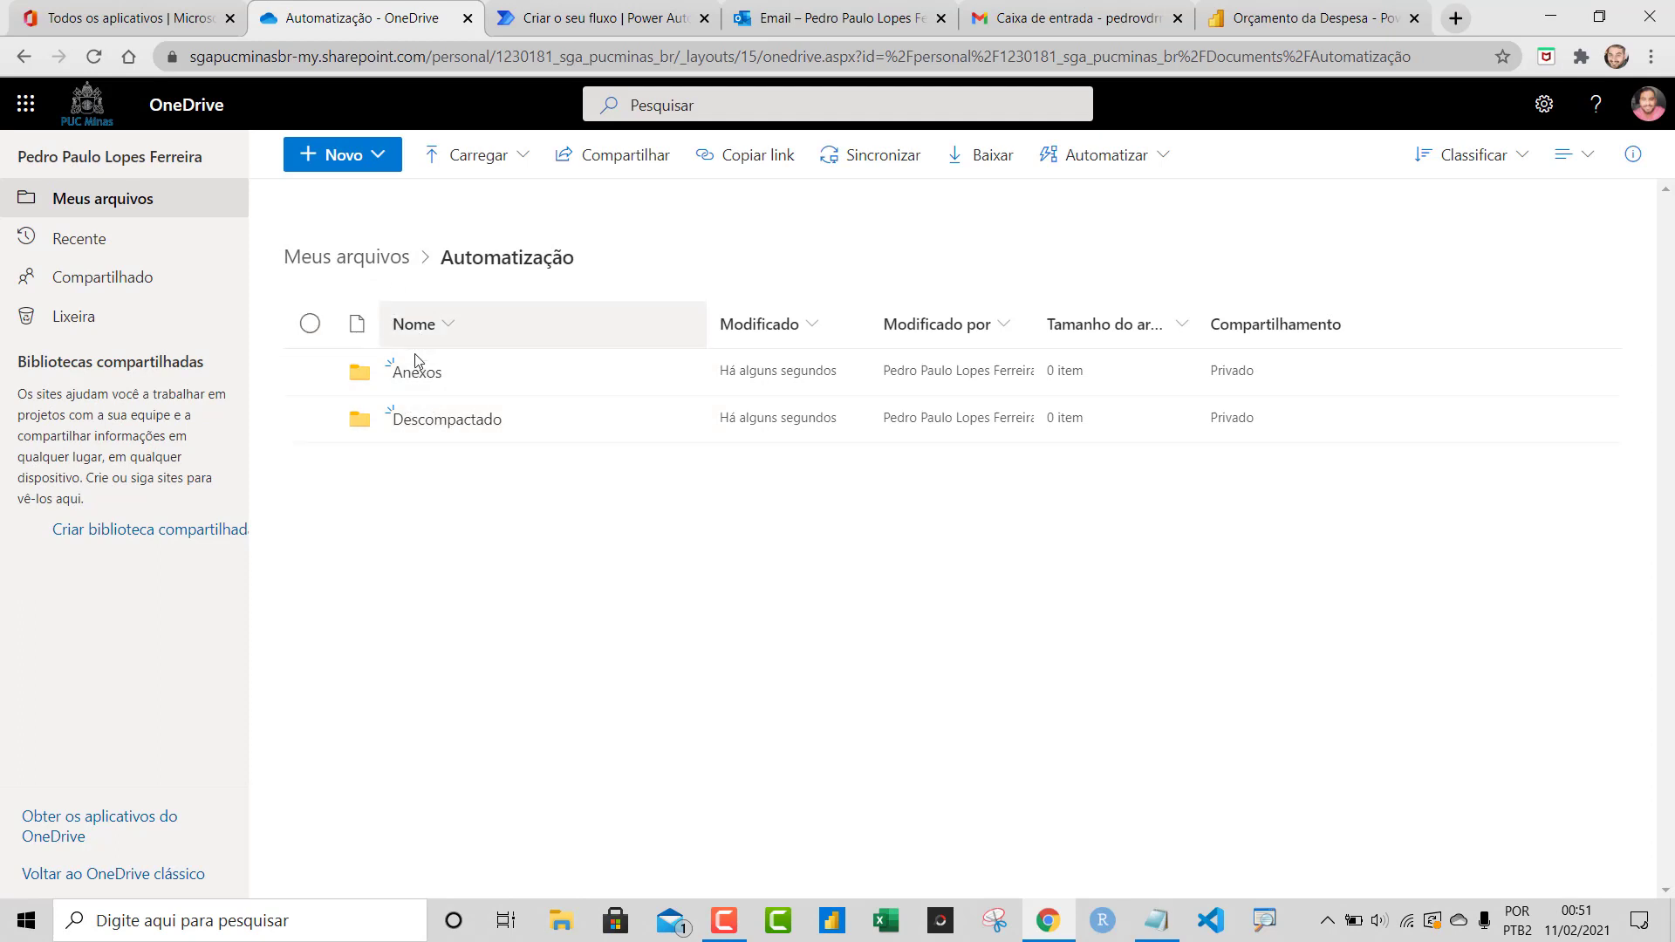
Back at the top of My files, create a BASES BI folder, then return to the flow
click(387, 275)
click(371, 159)
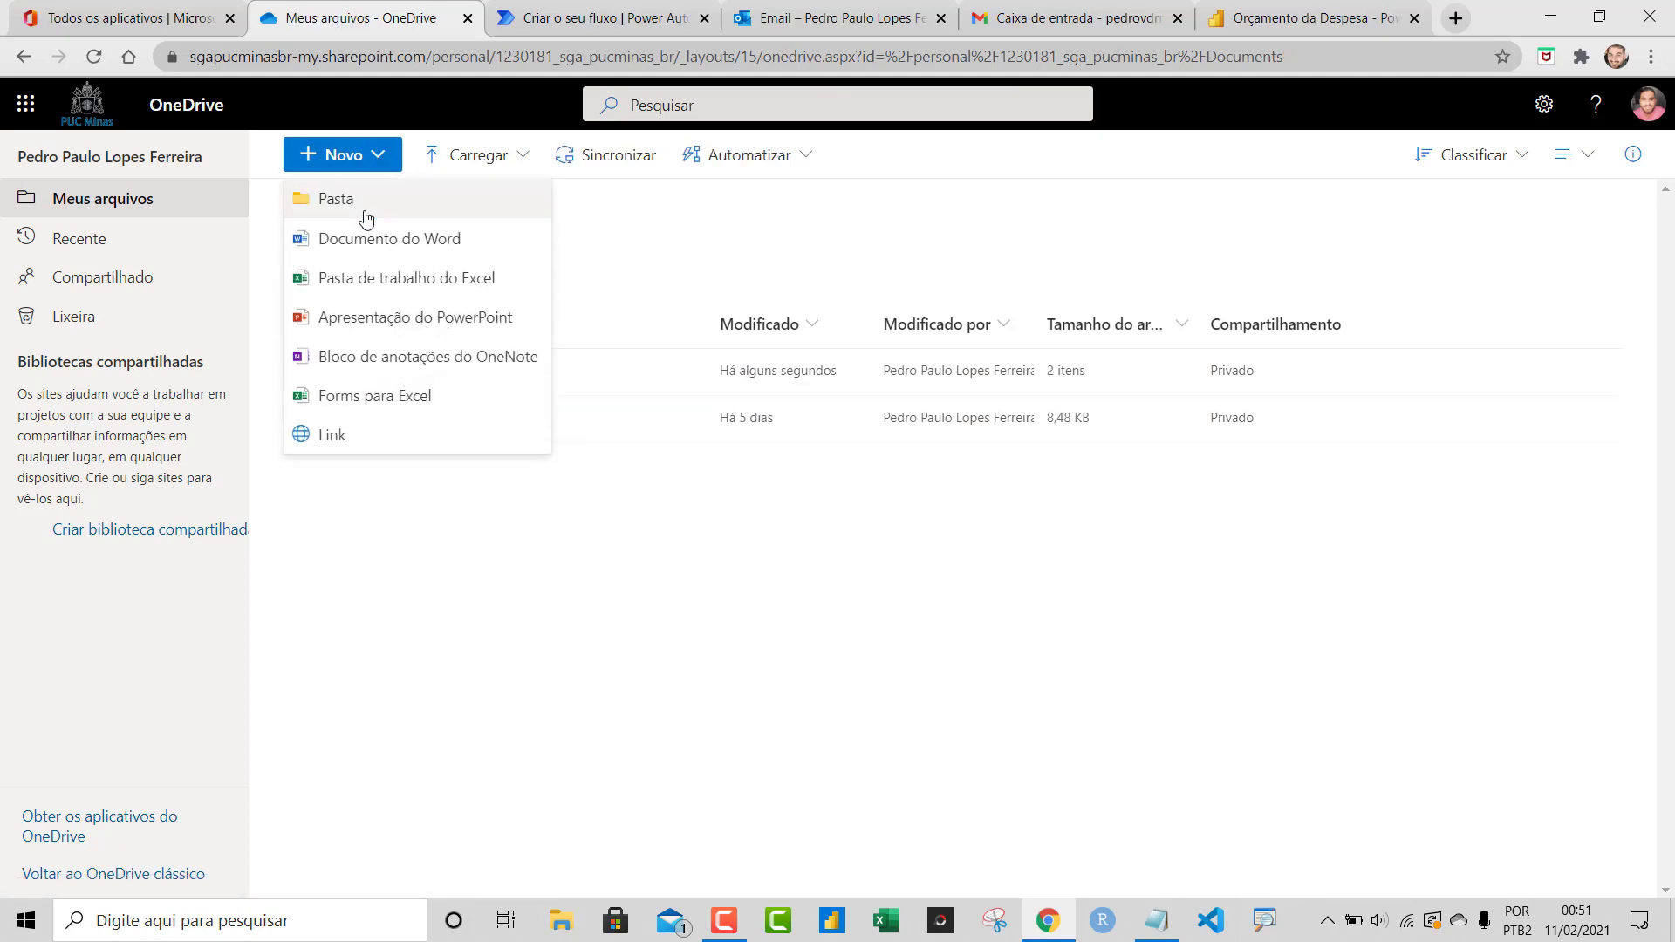
click(366, 219)
text(BASE)
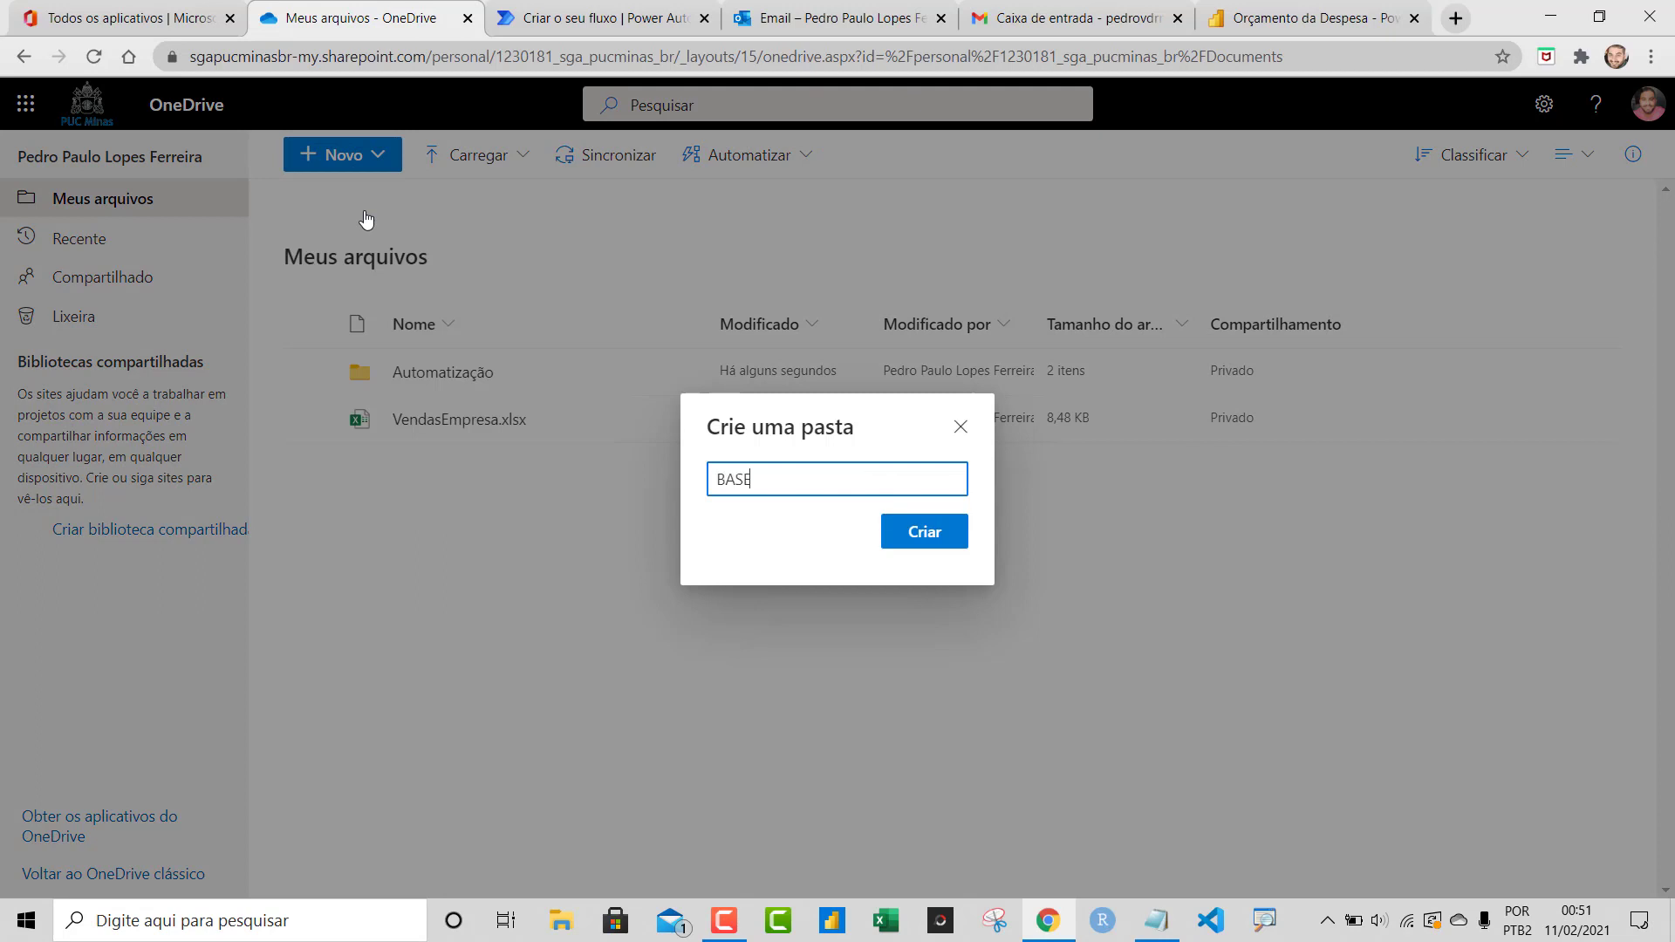
text(S BI)
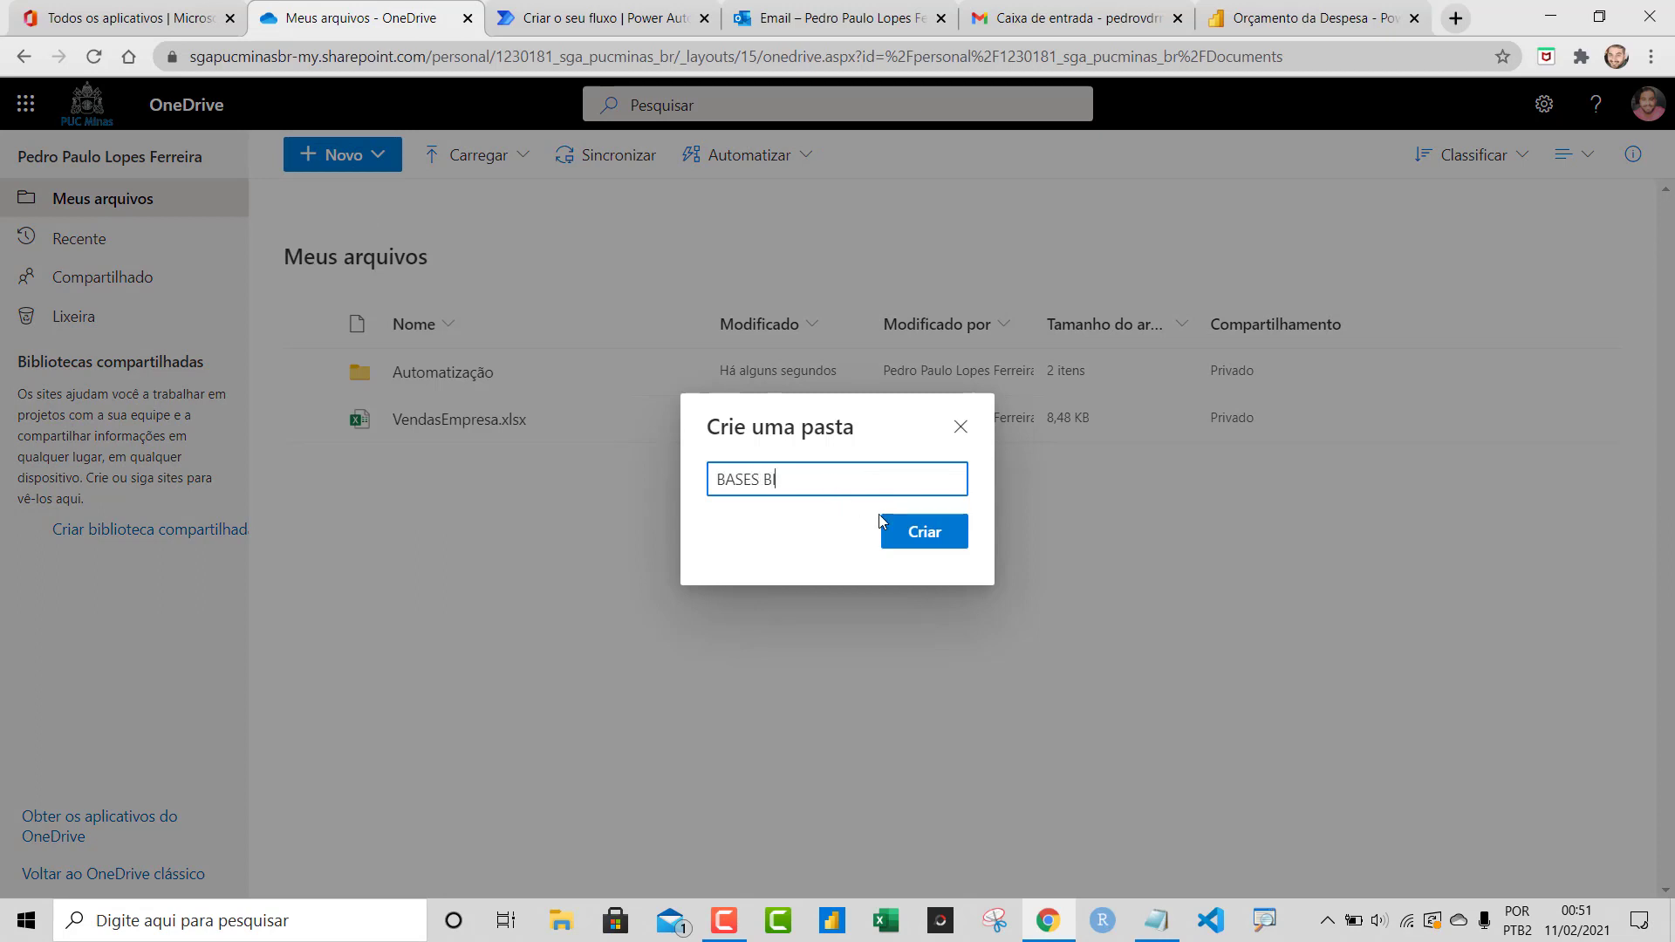
click(899, 531)
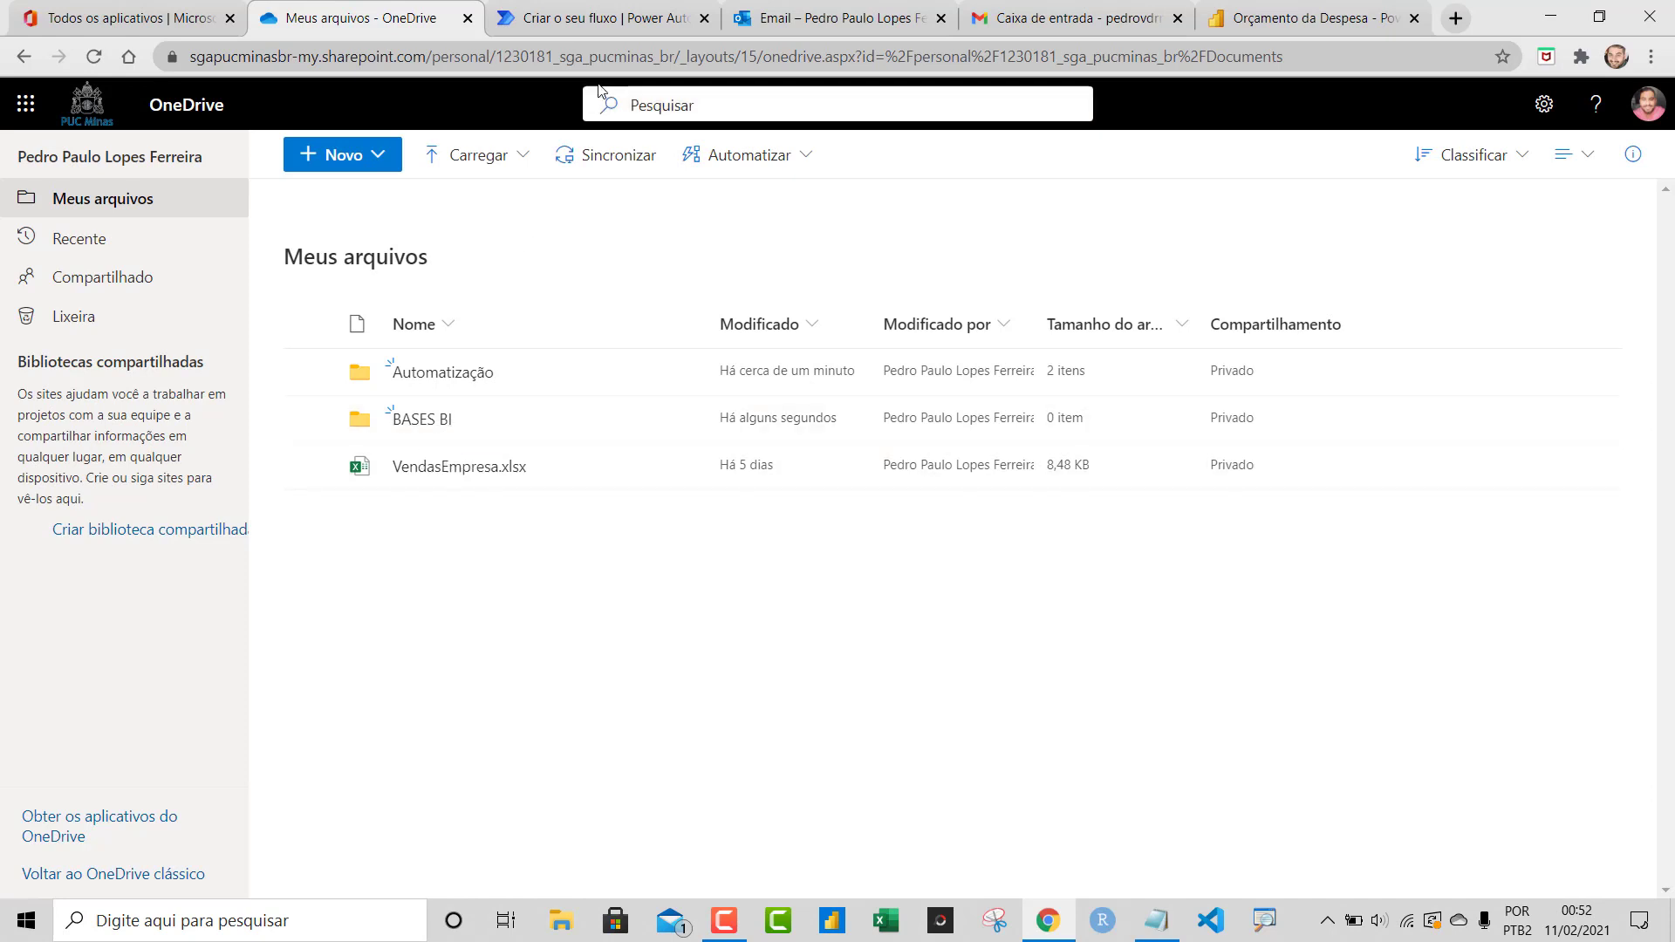
click(624, 10)
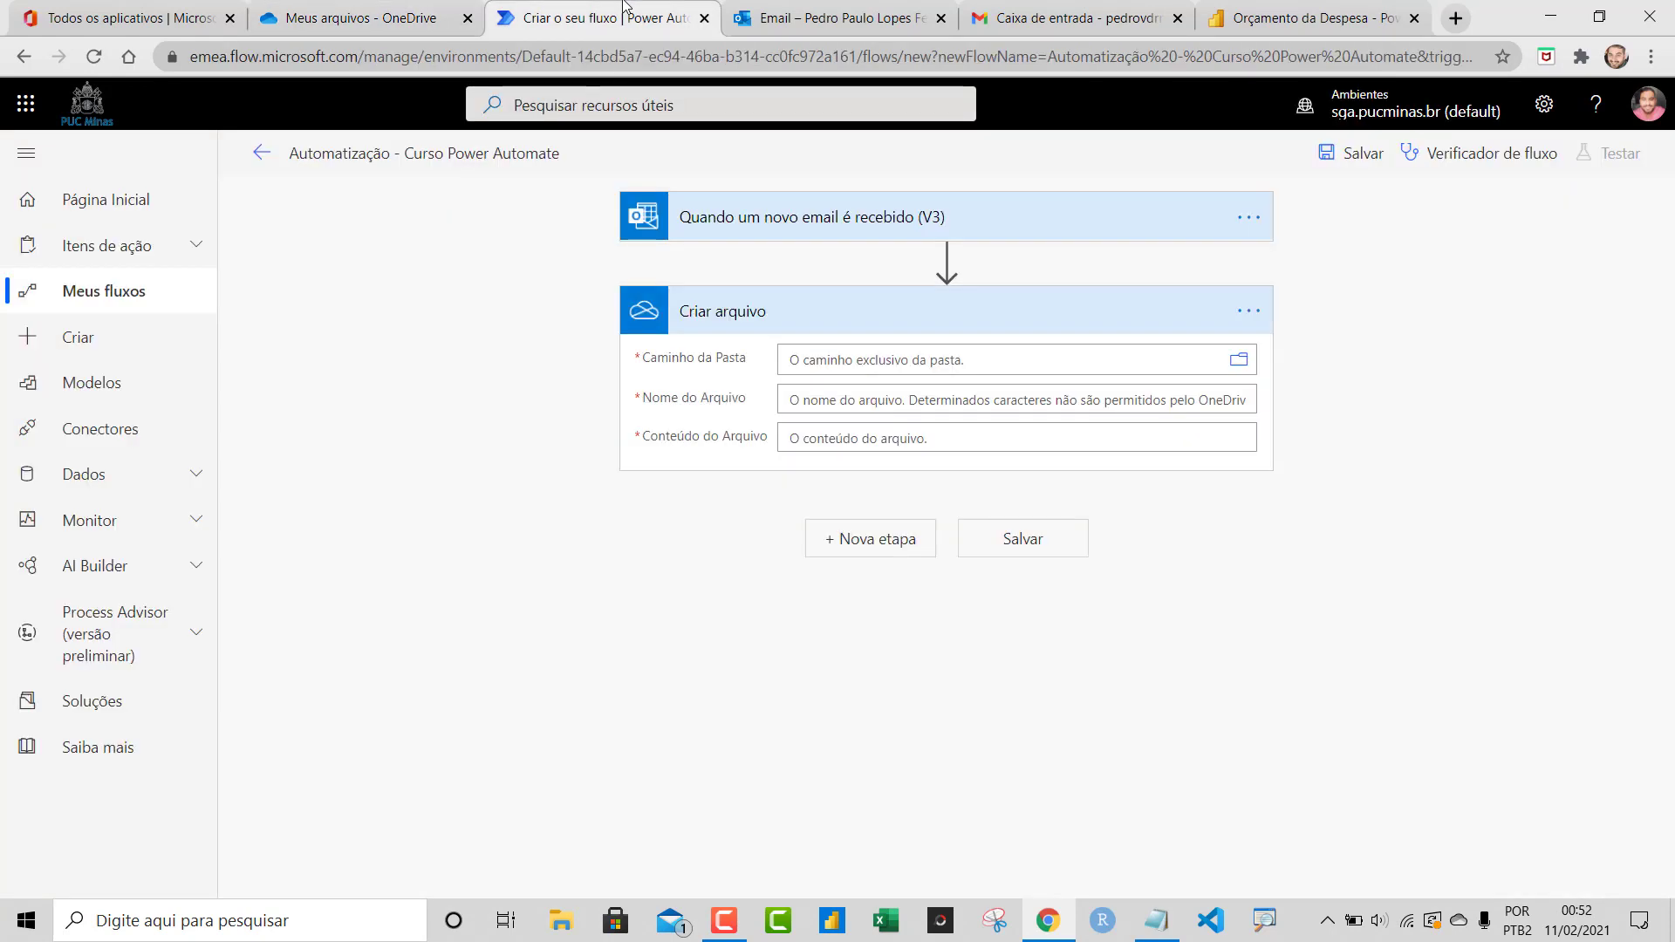
Set the Criar arquivo folder path to /Automatização/Anexos
click(869, 365)
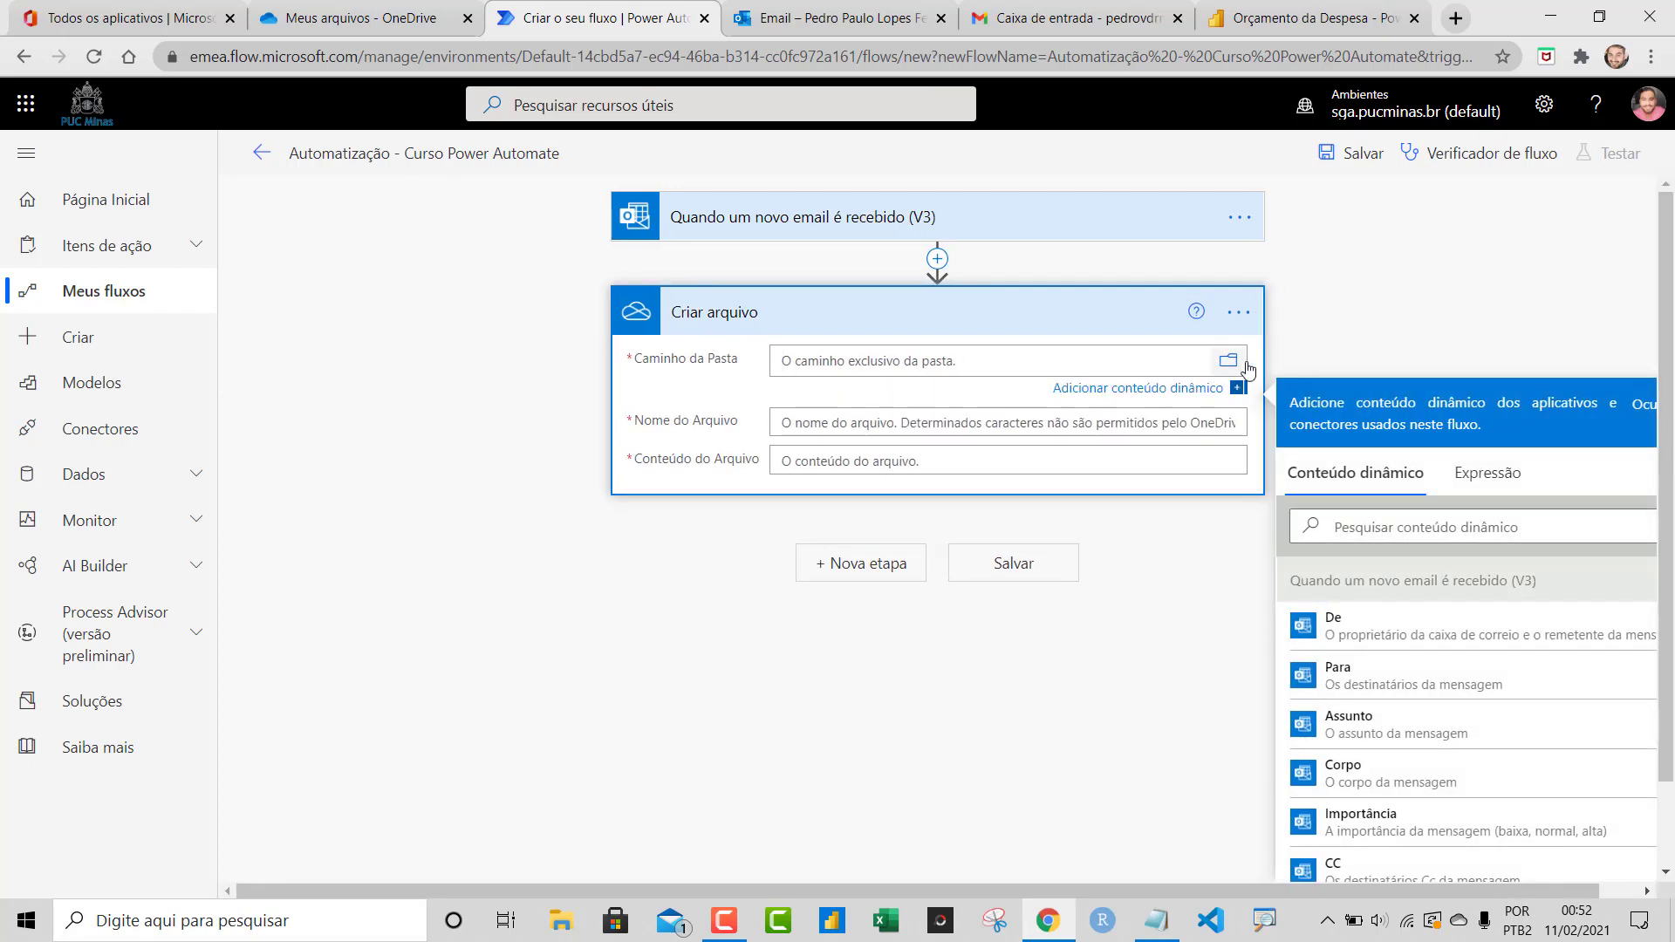
click(1231, 361)
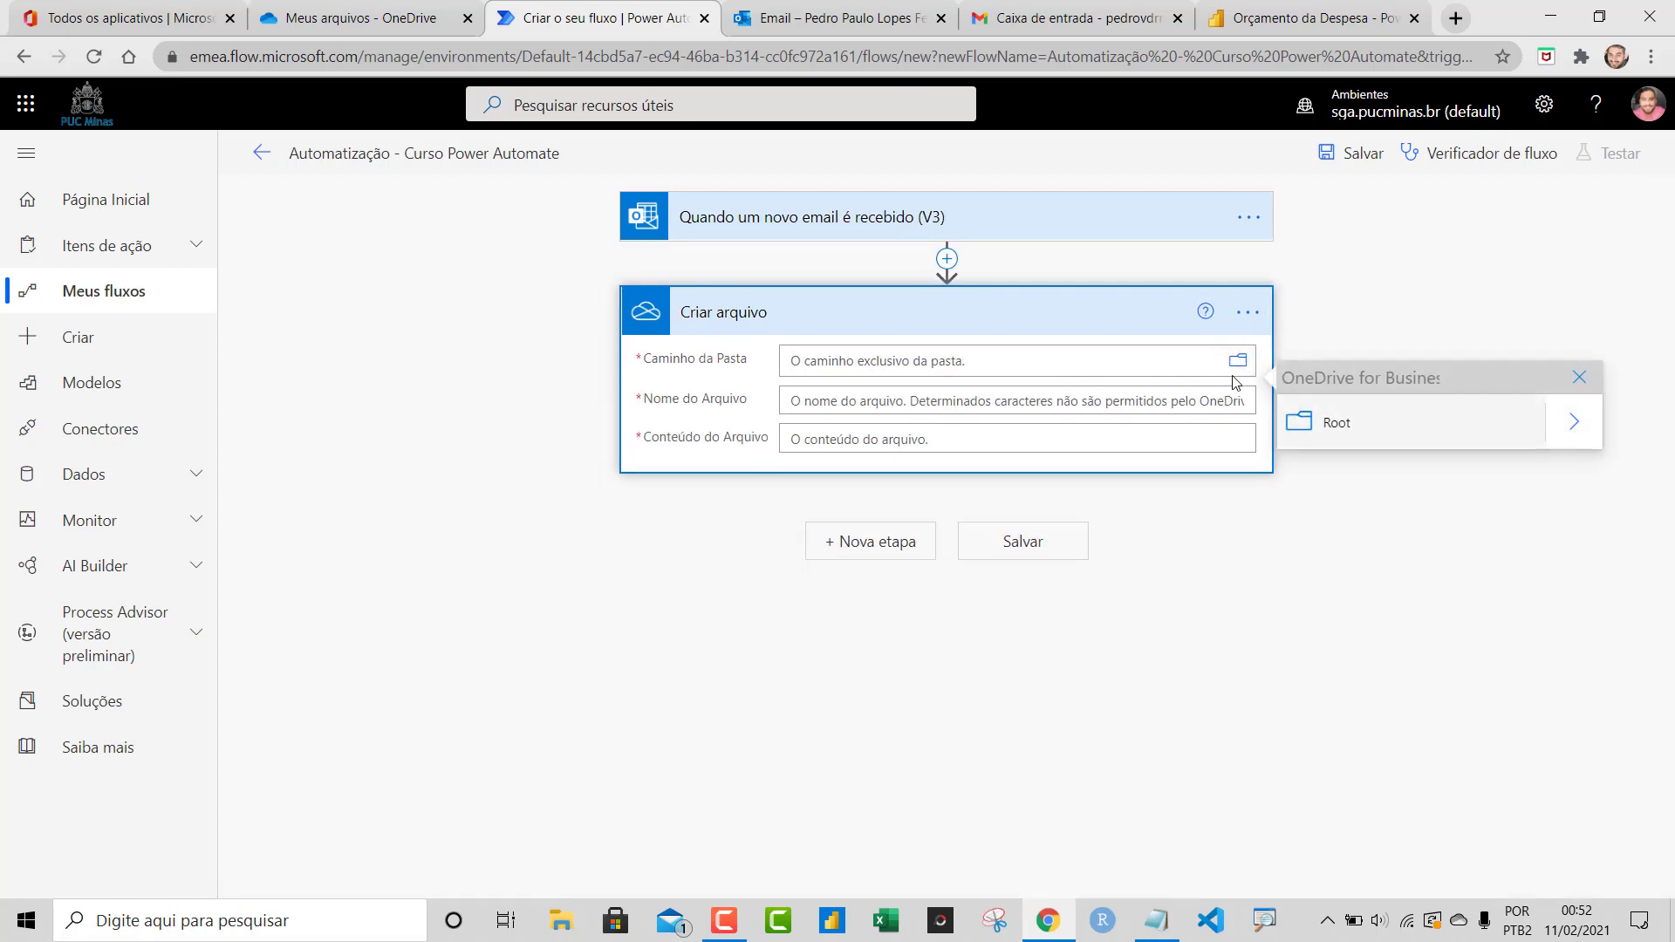
click(1574, 424)
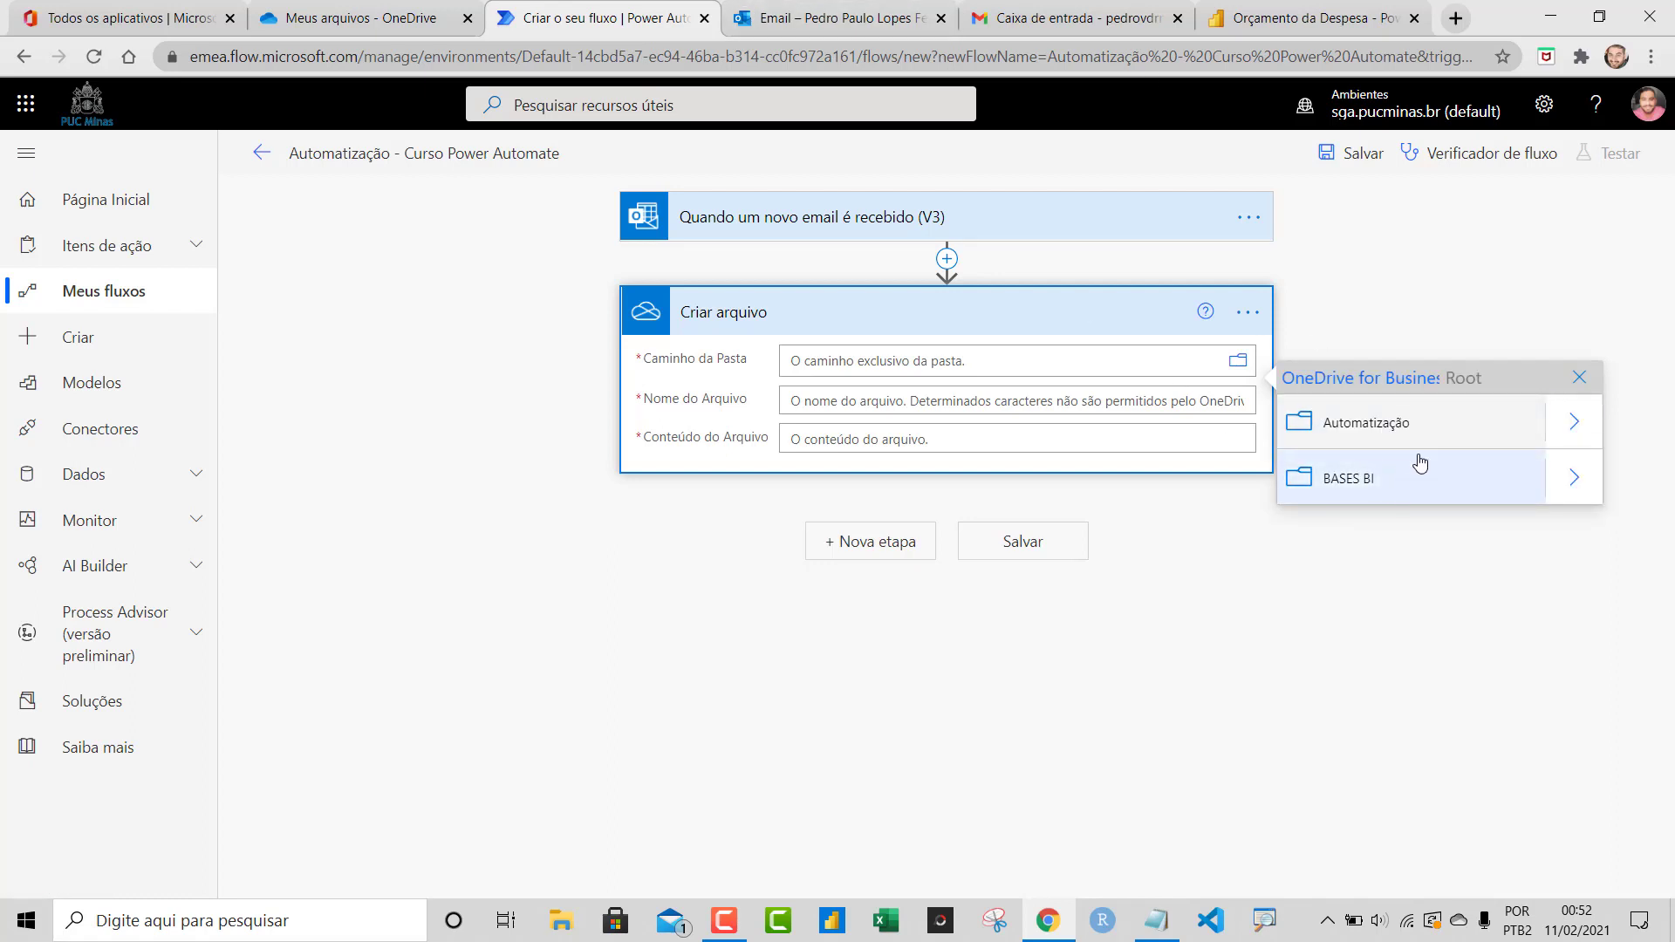
click(1574, 423)
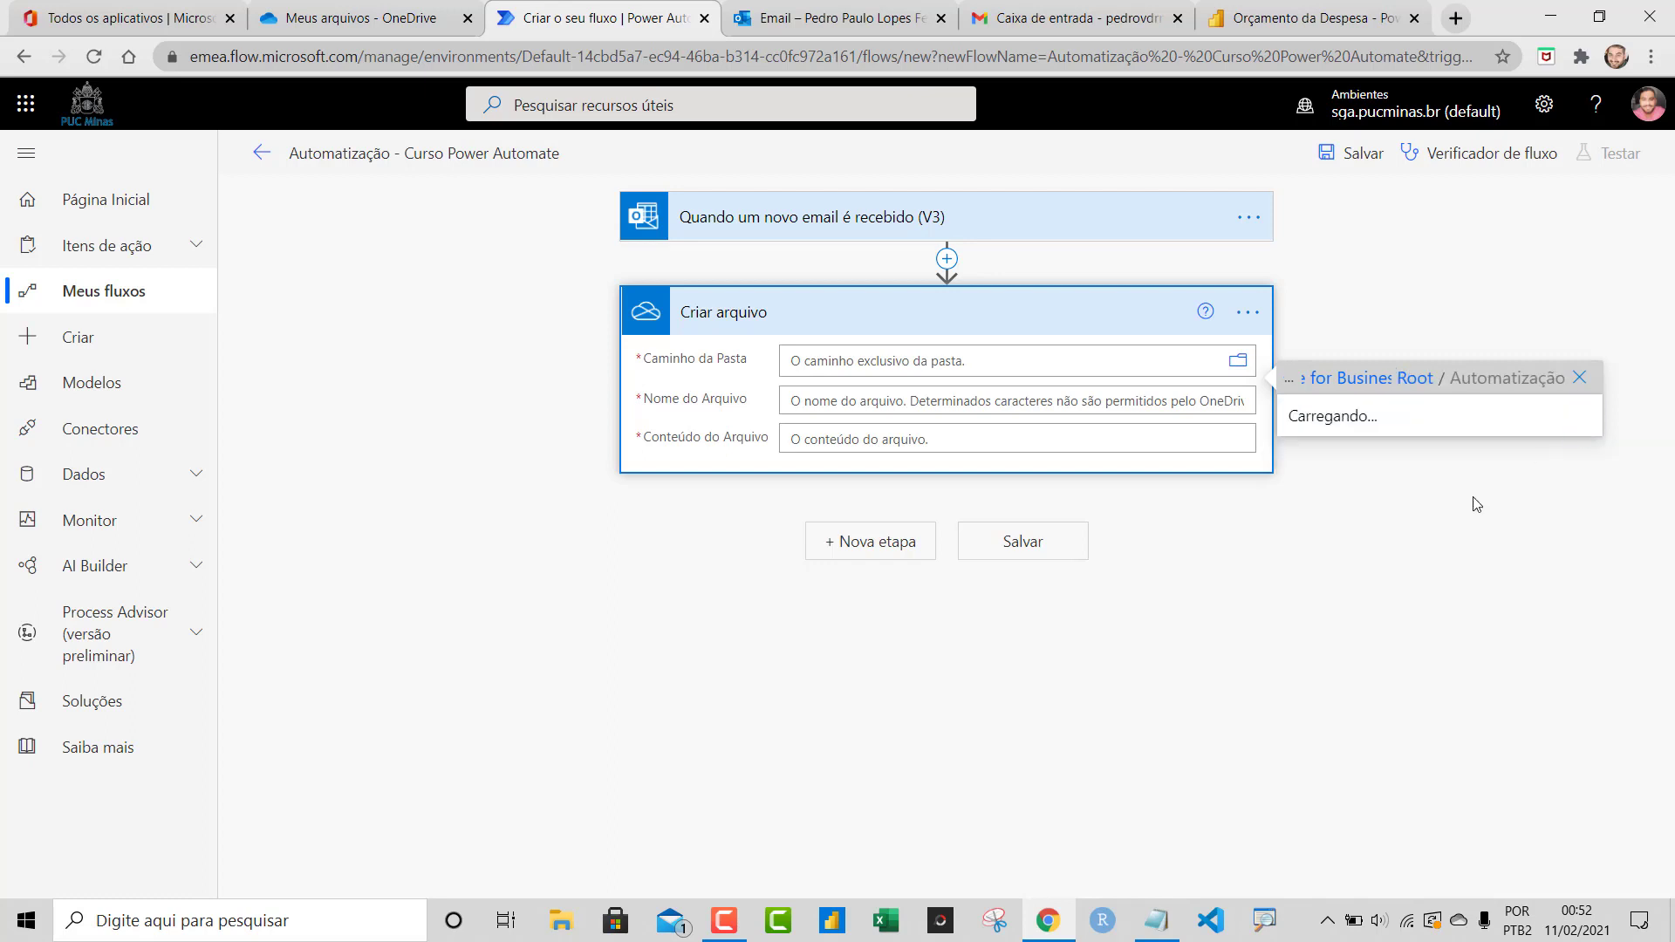
click(1358, 429)
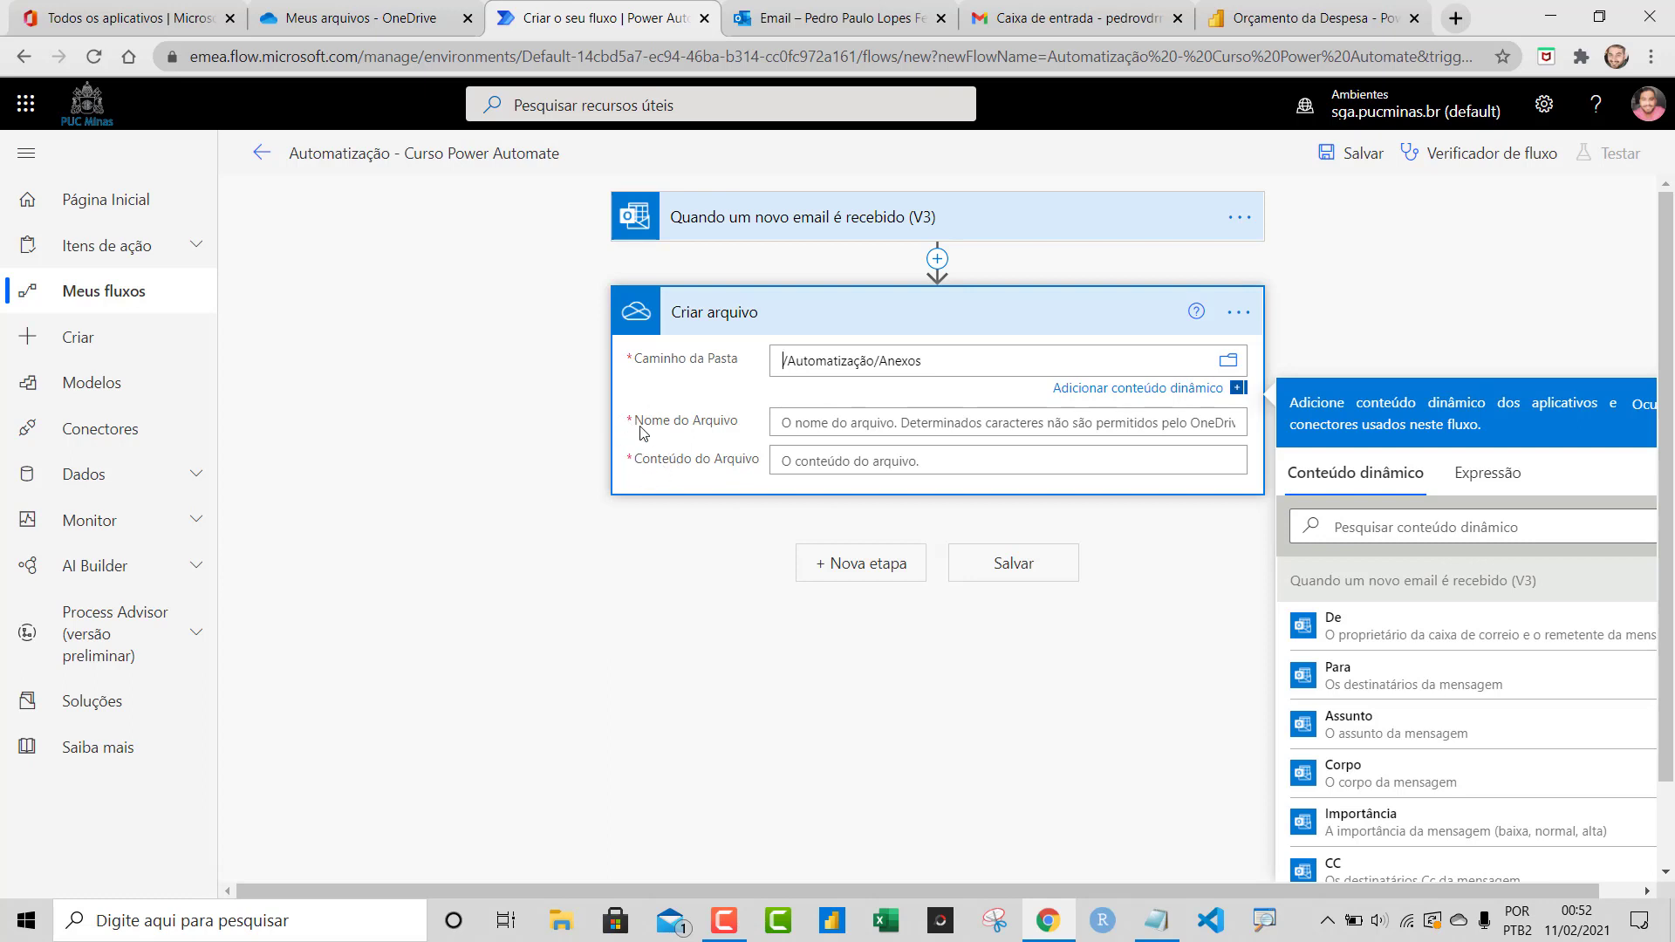
Use the dynamic Anexos Nome value as the file name
click(803, 423)
scroll(1672, 573, down, 2)
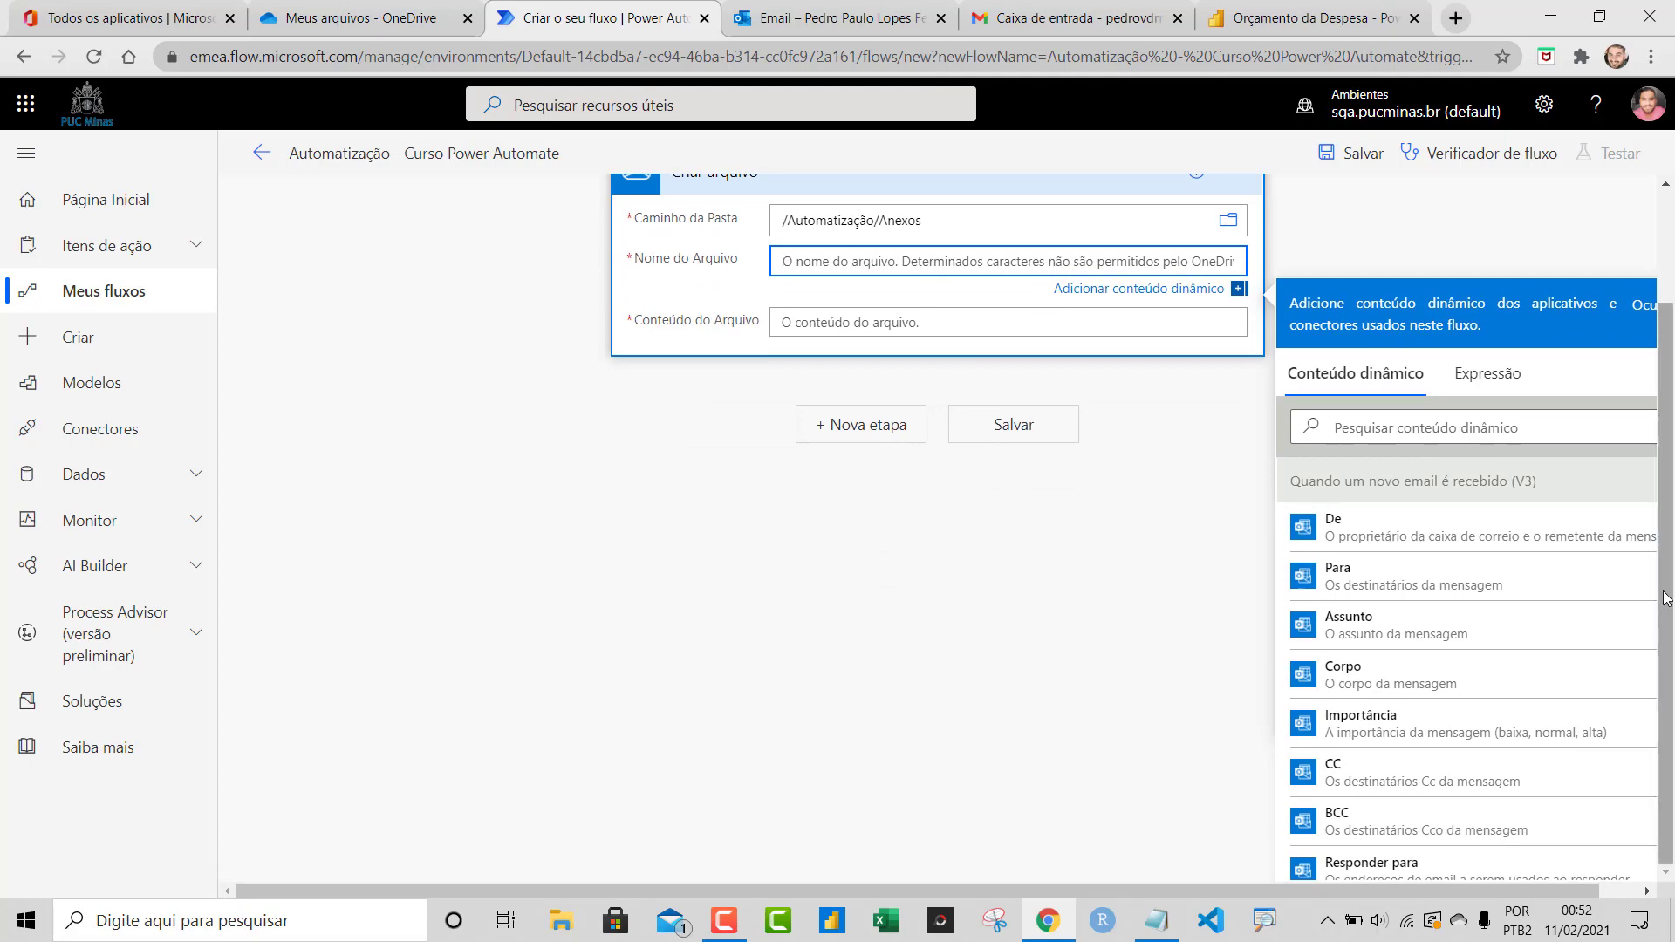
scroll(1672, 625, up, 2)
scroll(1672, 624, down, 2)
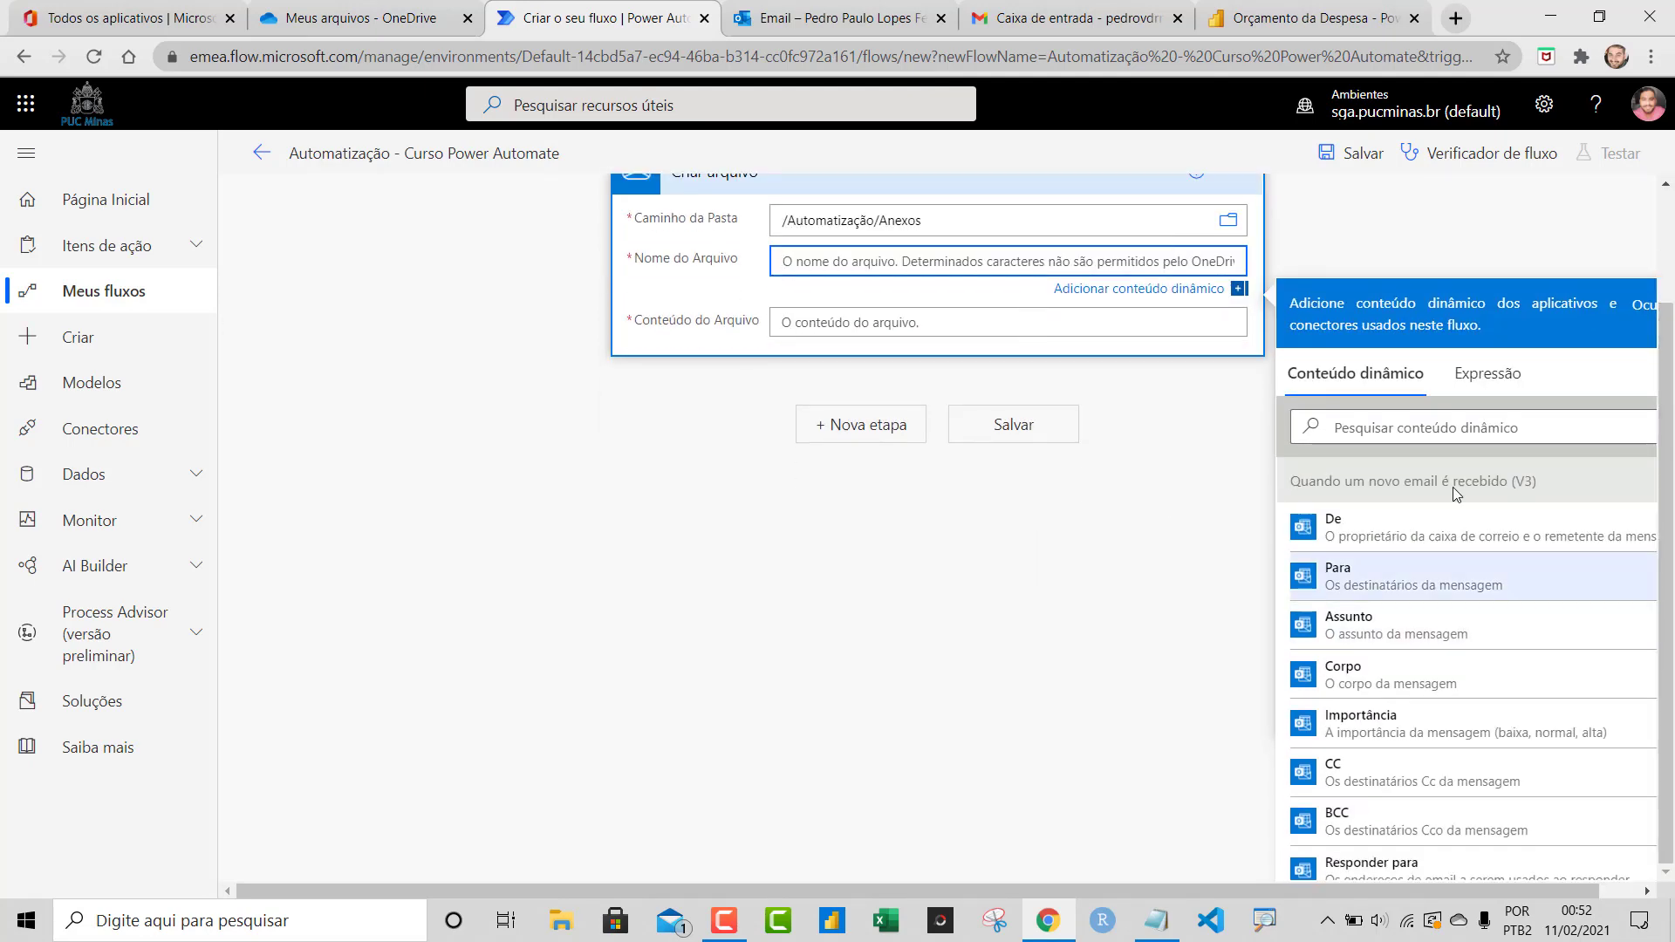
scroll(1452, 581, down, 5)
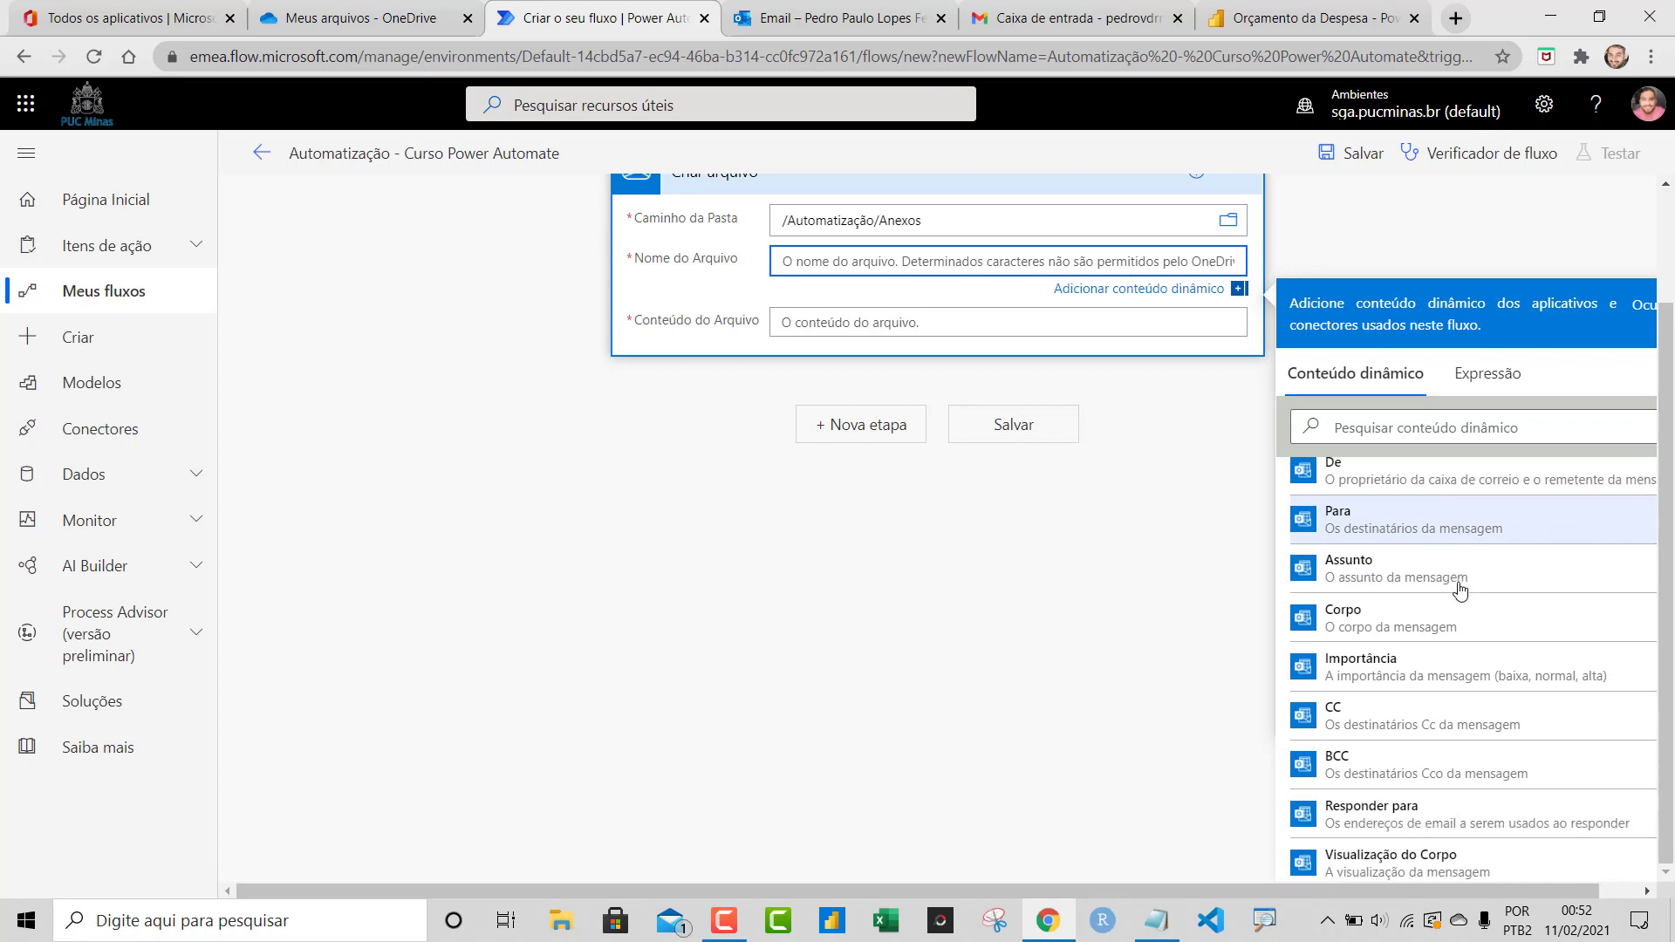
scroll(1431, 633, down, 2)
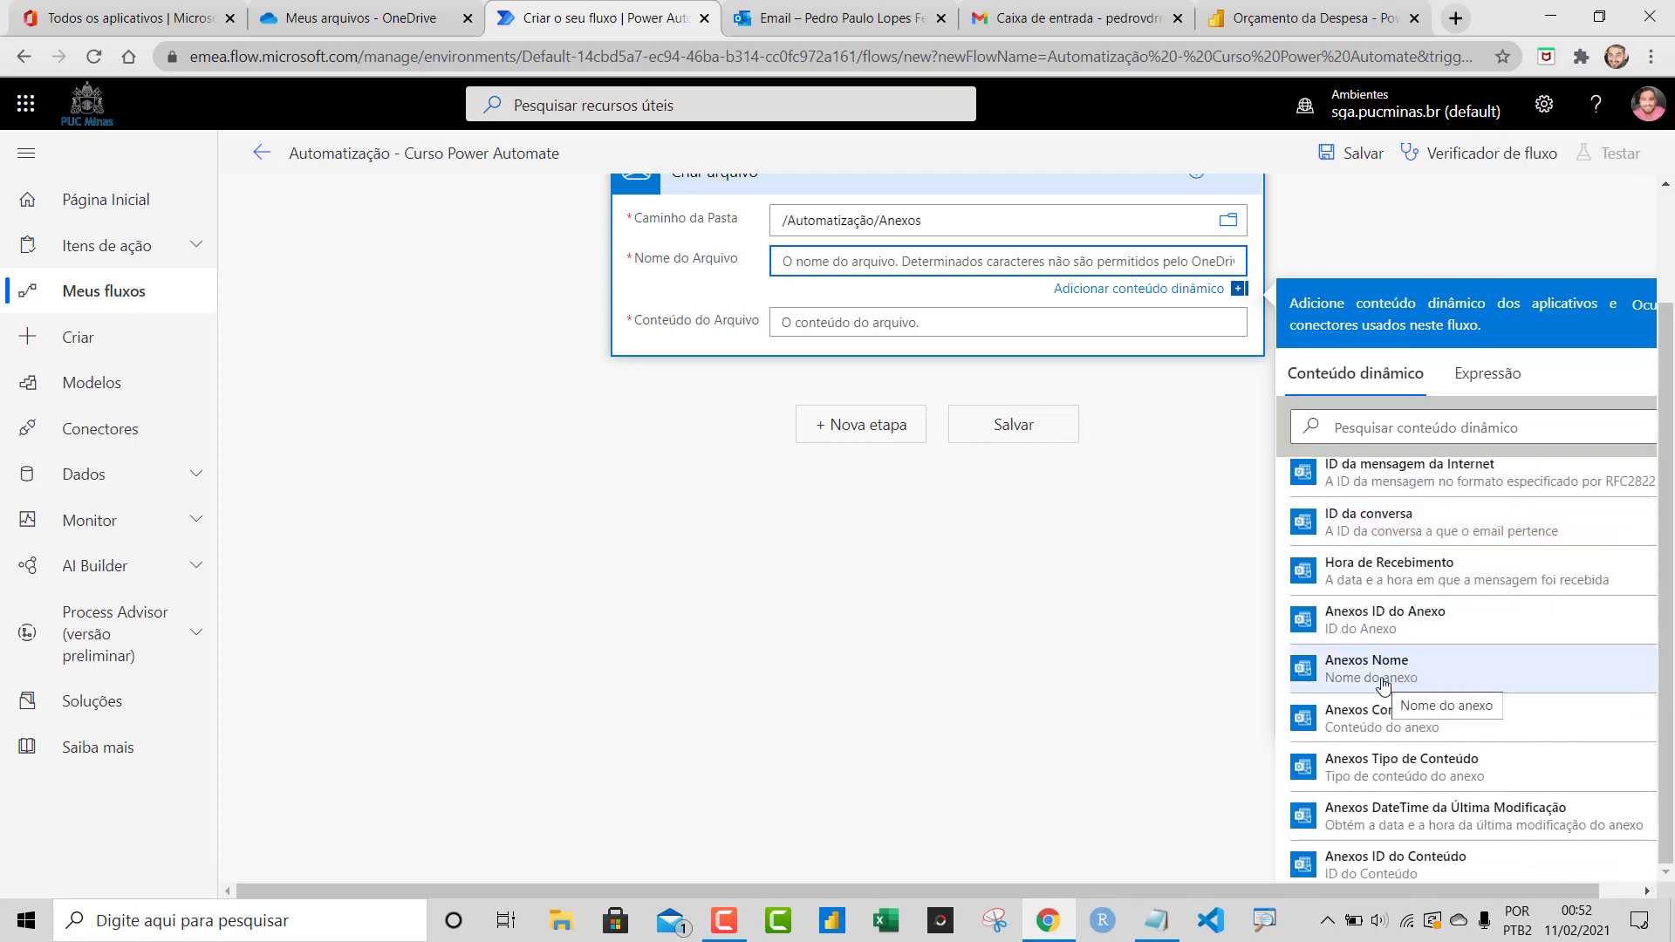
click(1383, 670)
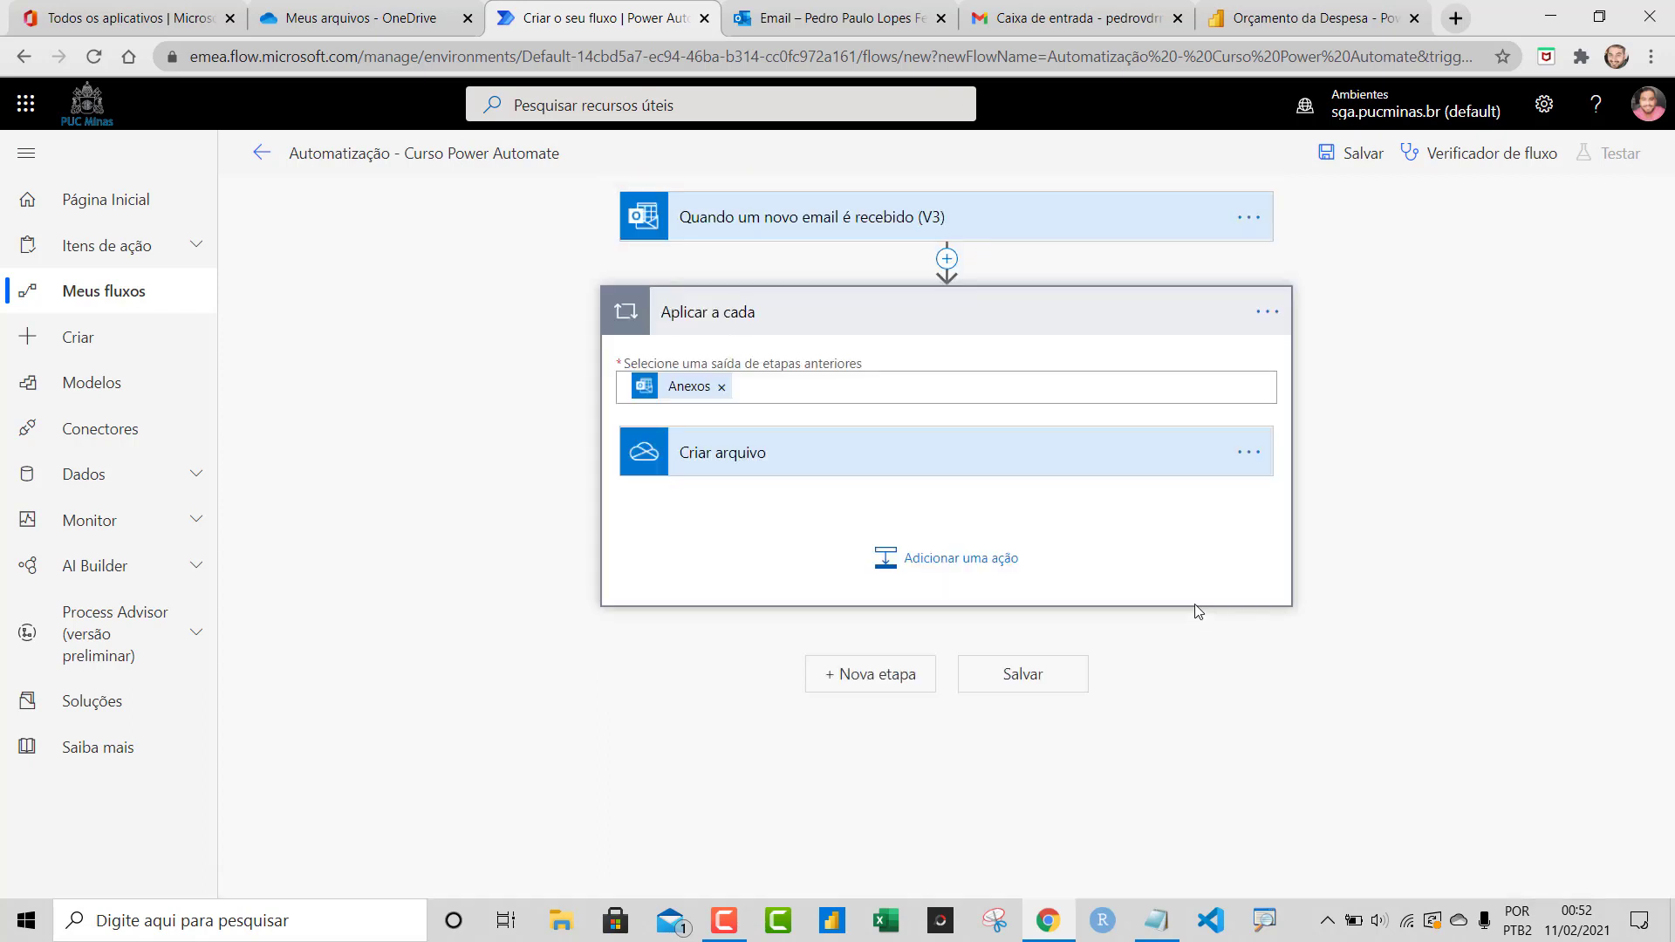
Set the file content to Anexos Conteúdo and save the flow
click(805, 453)
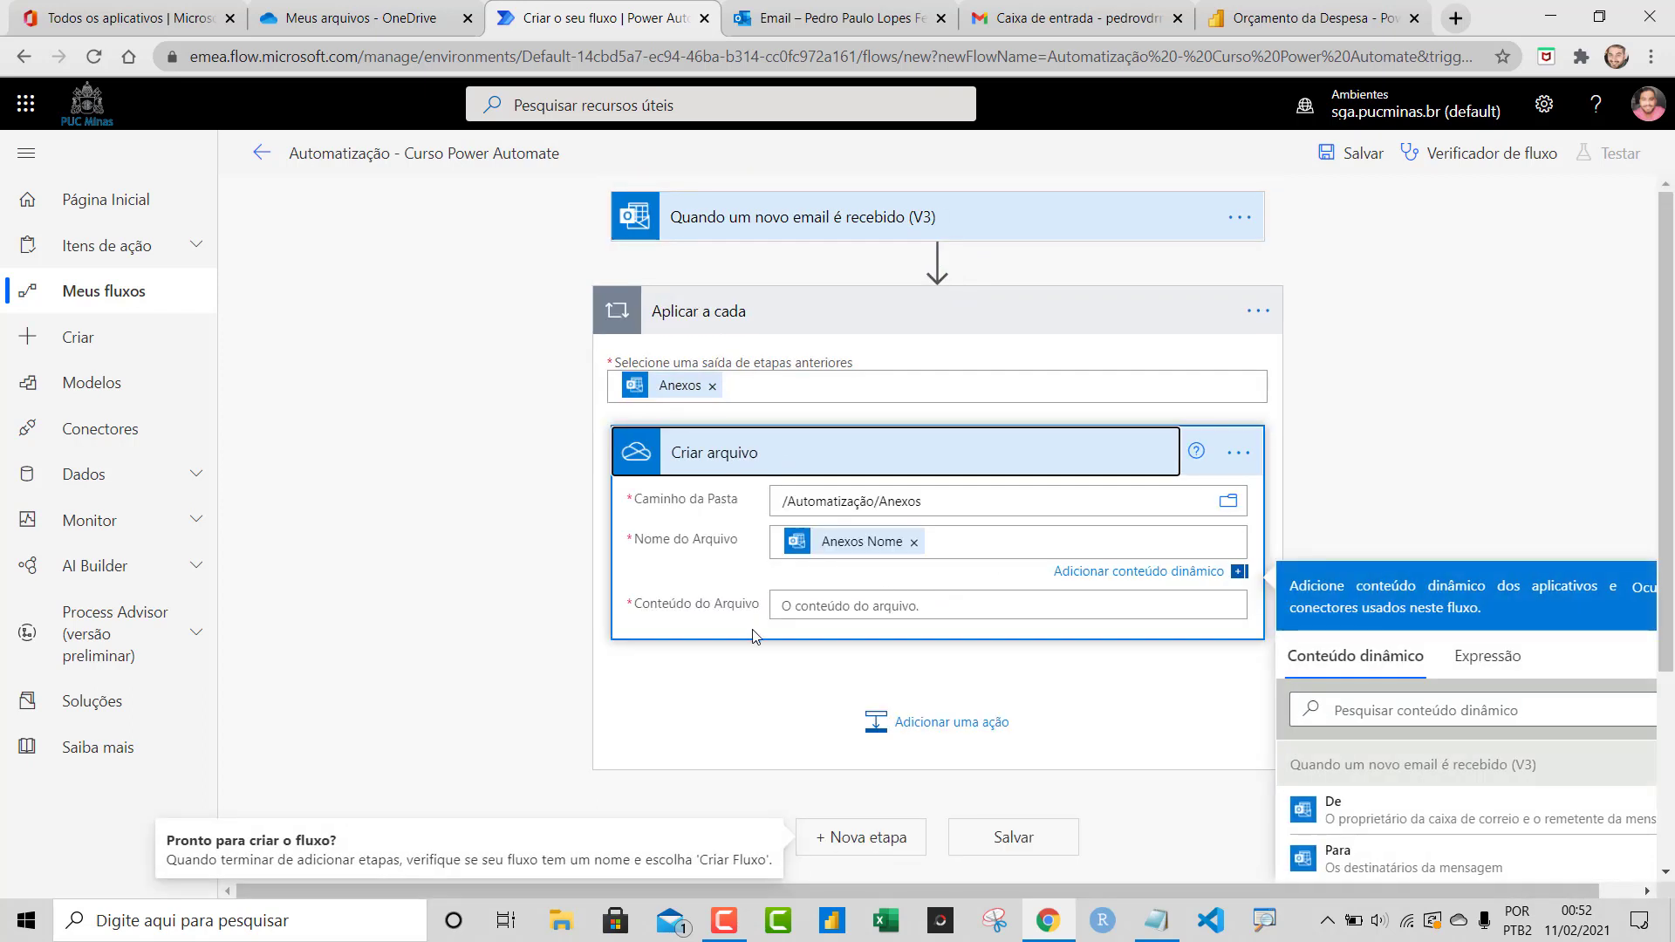
click(824, 613)
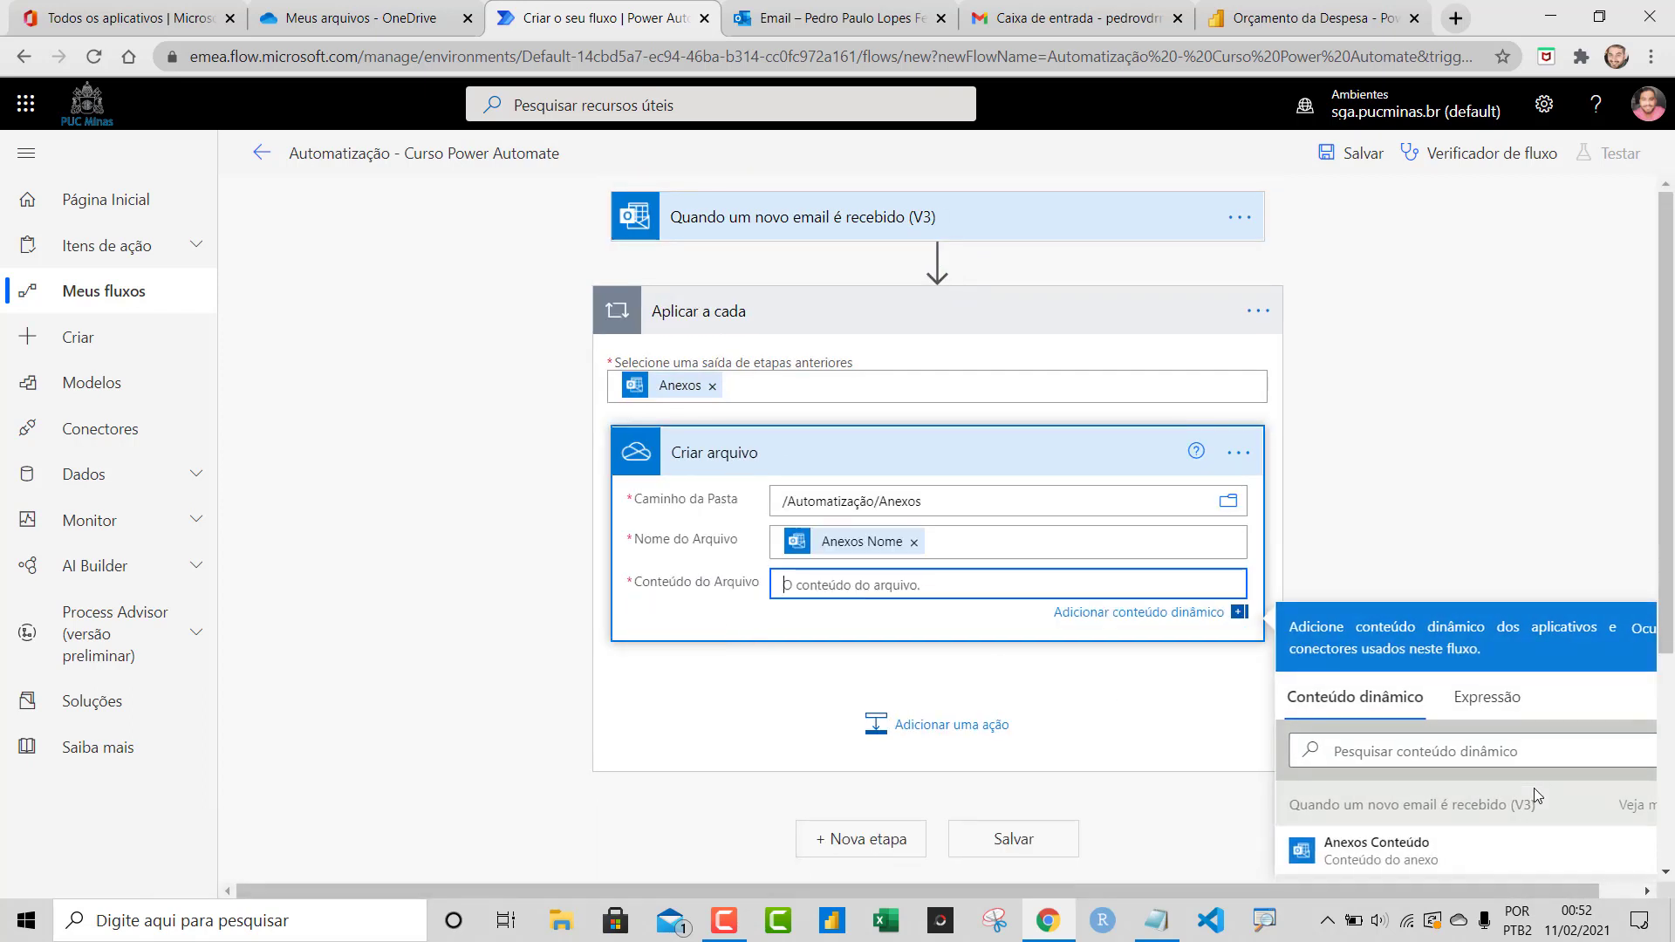
scroll(1502, 784, down, 3)
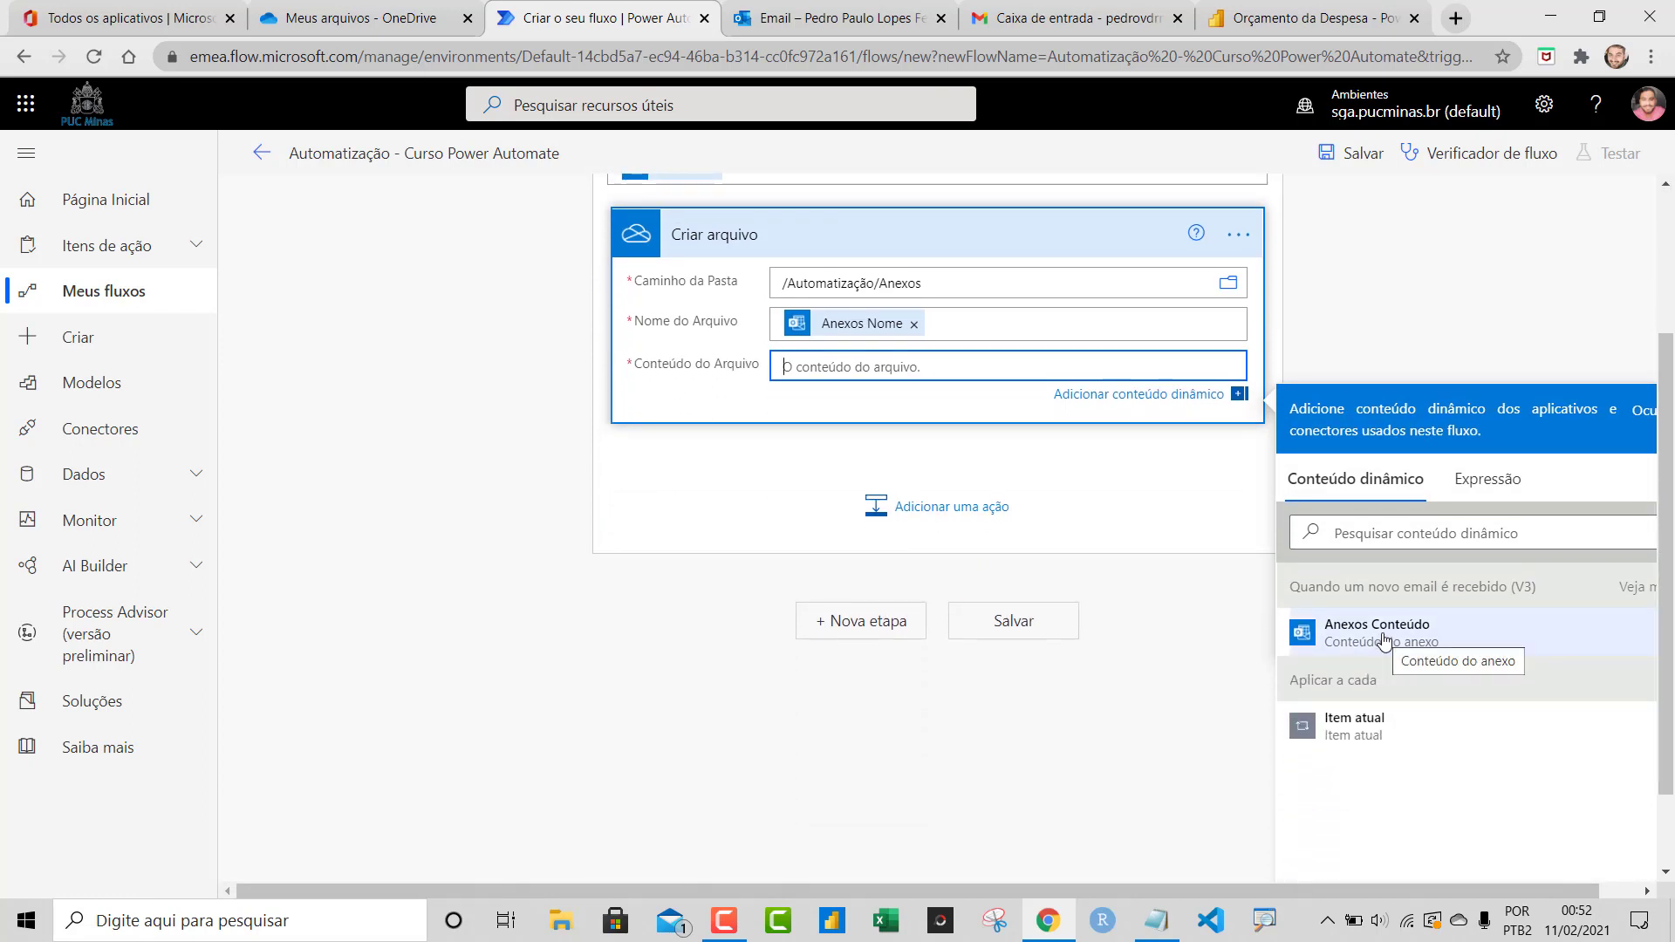
click(1384, 633)
click(1474, 277)
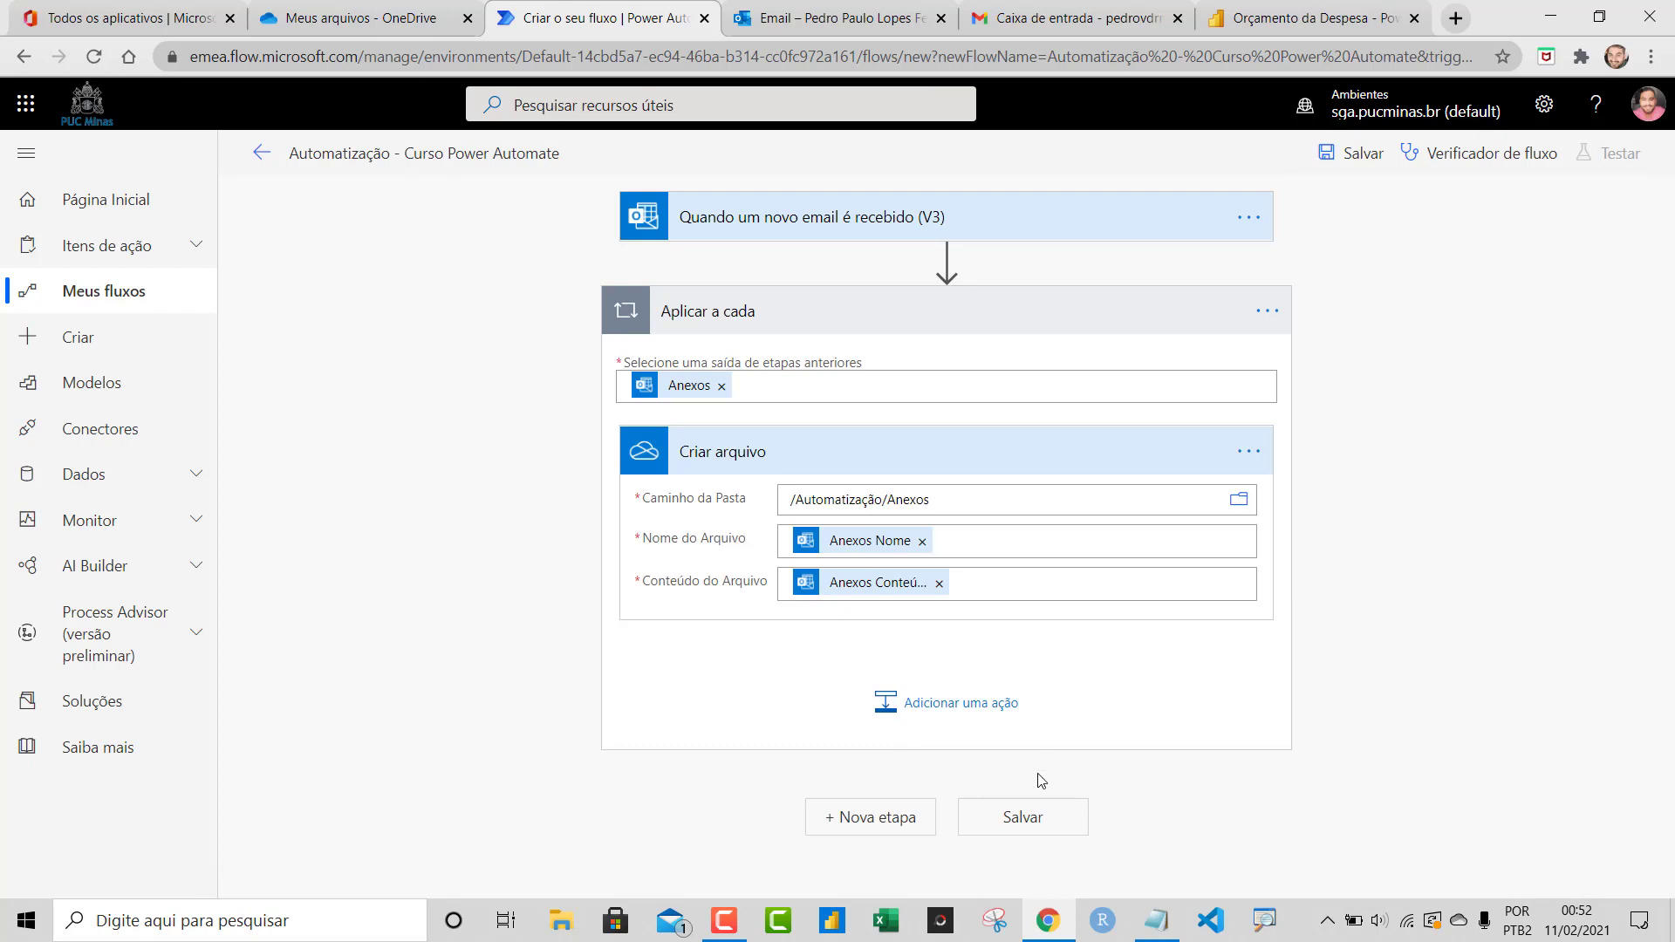
click(1045, 824)
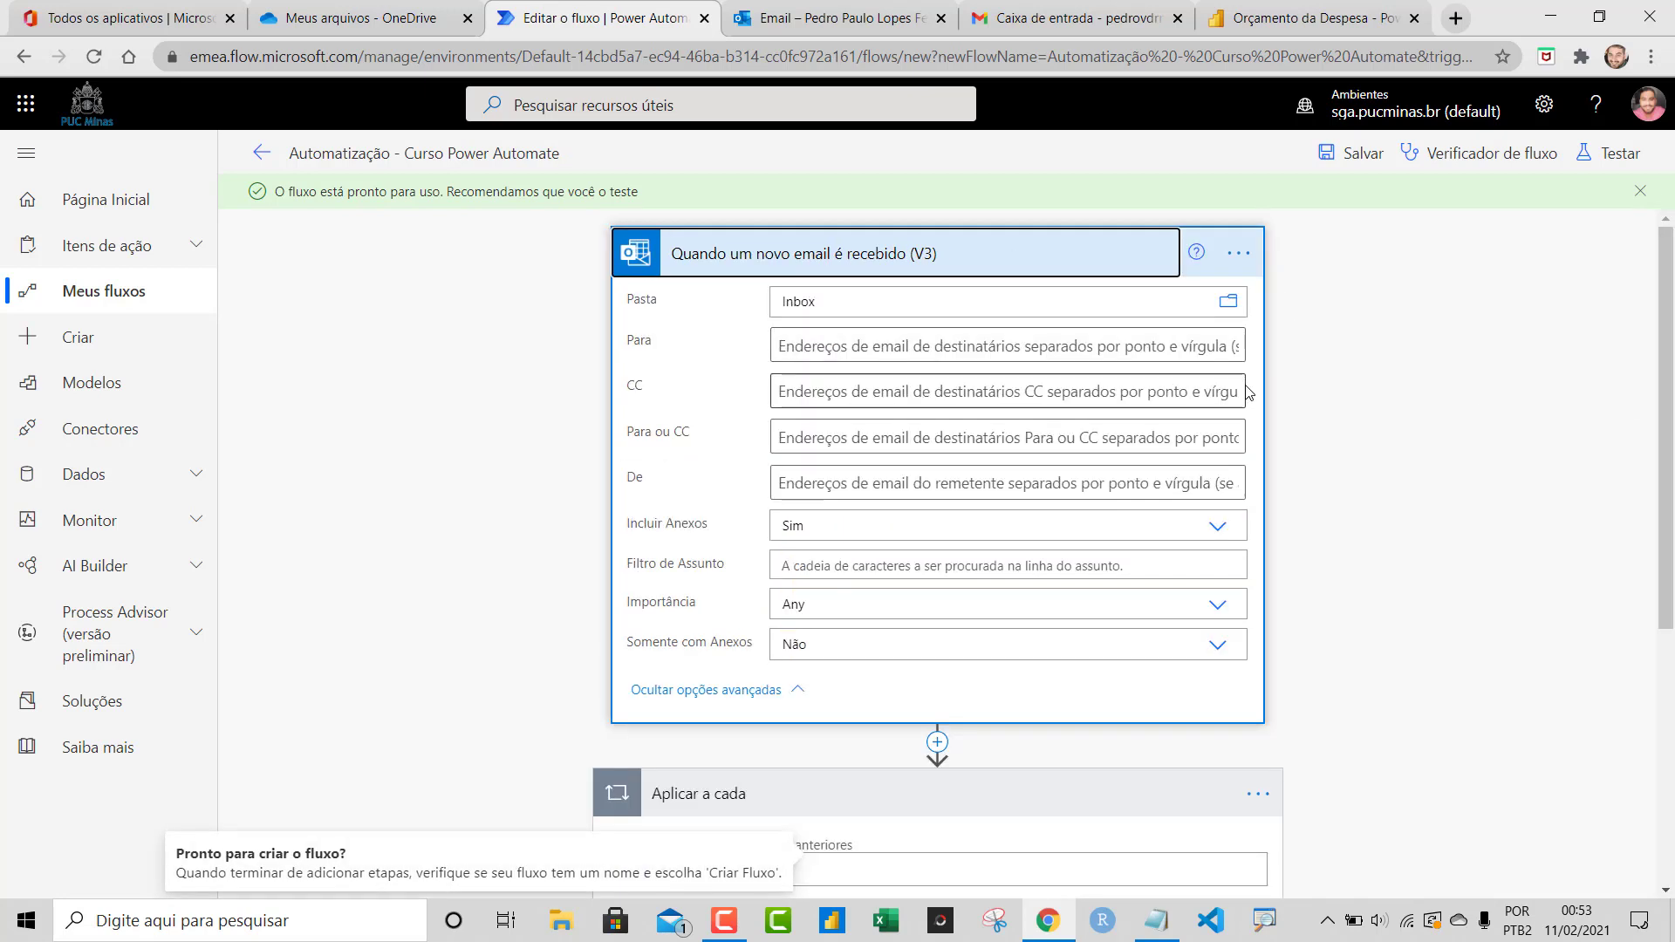
Enter the sender's e-mail address in the trigger's De filter, save, and collapse the cards
click(946, 485)
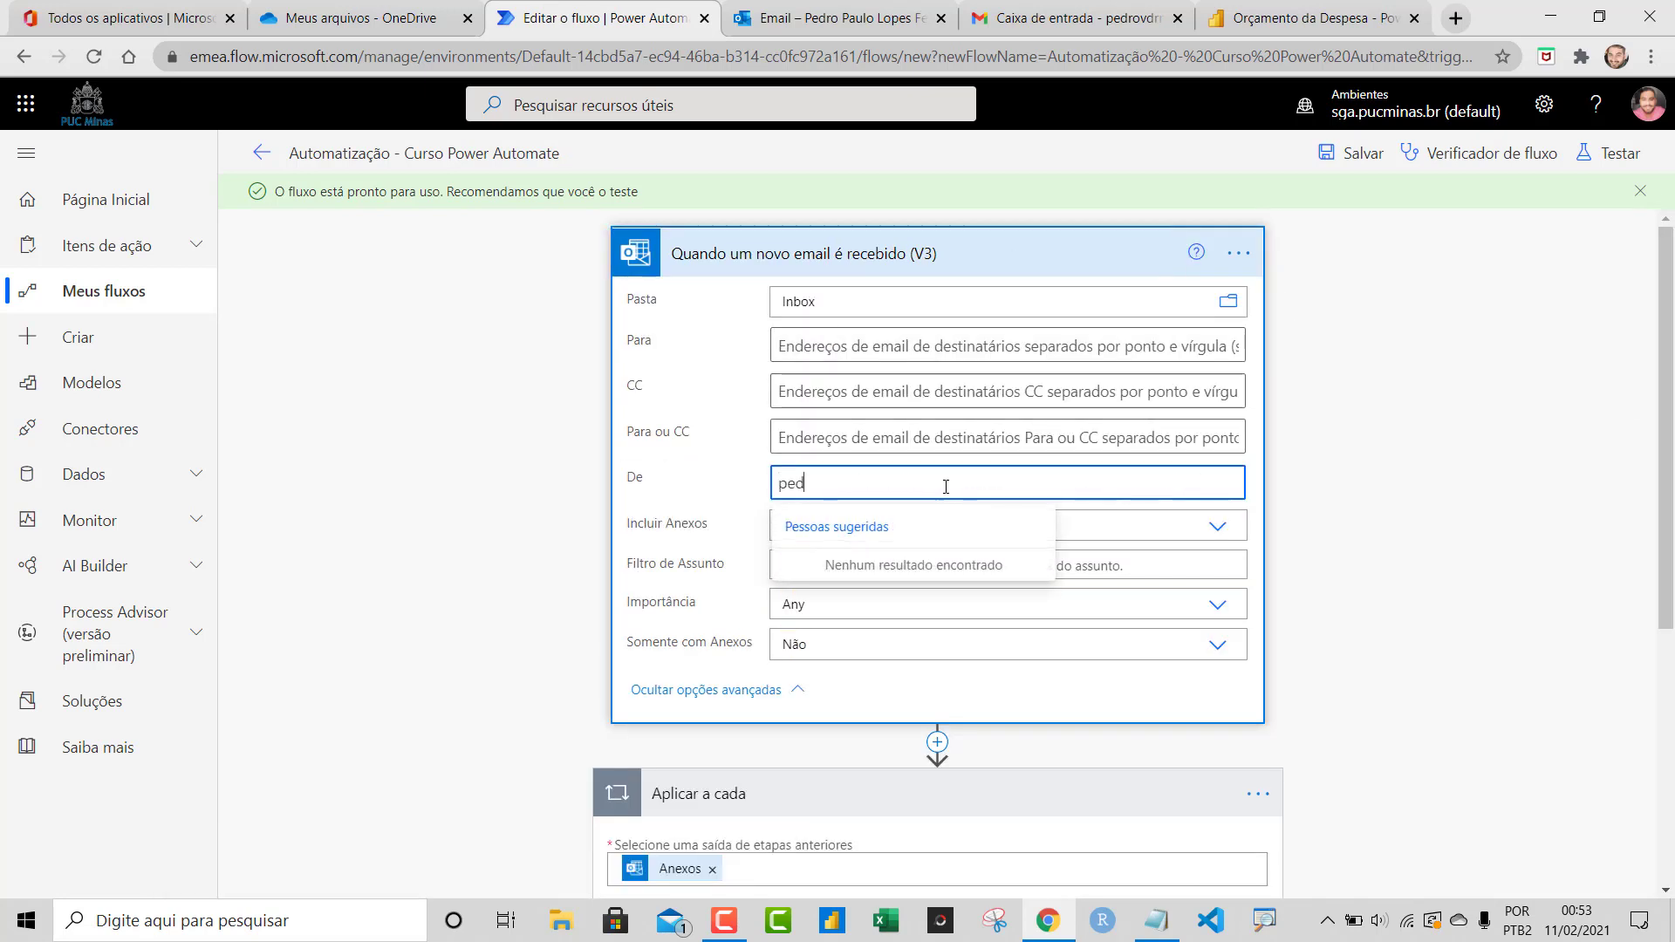
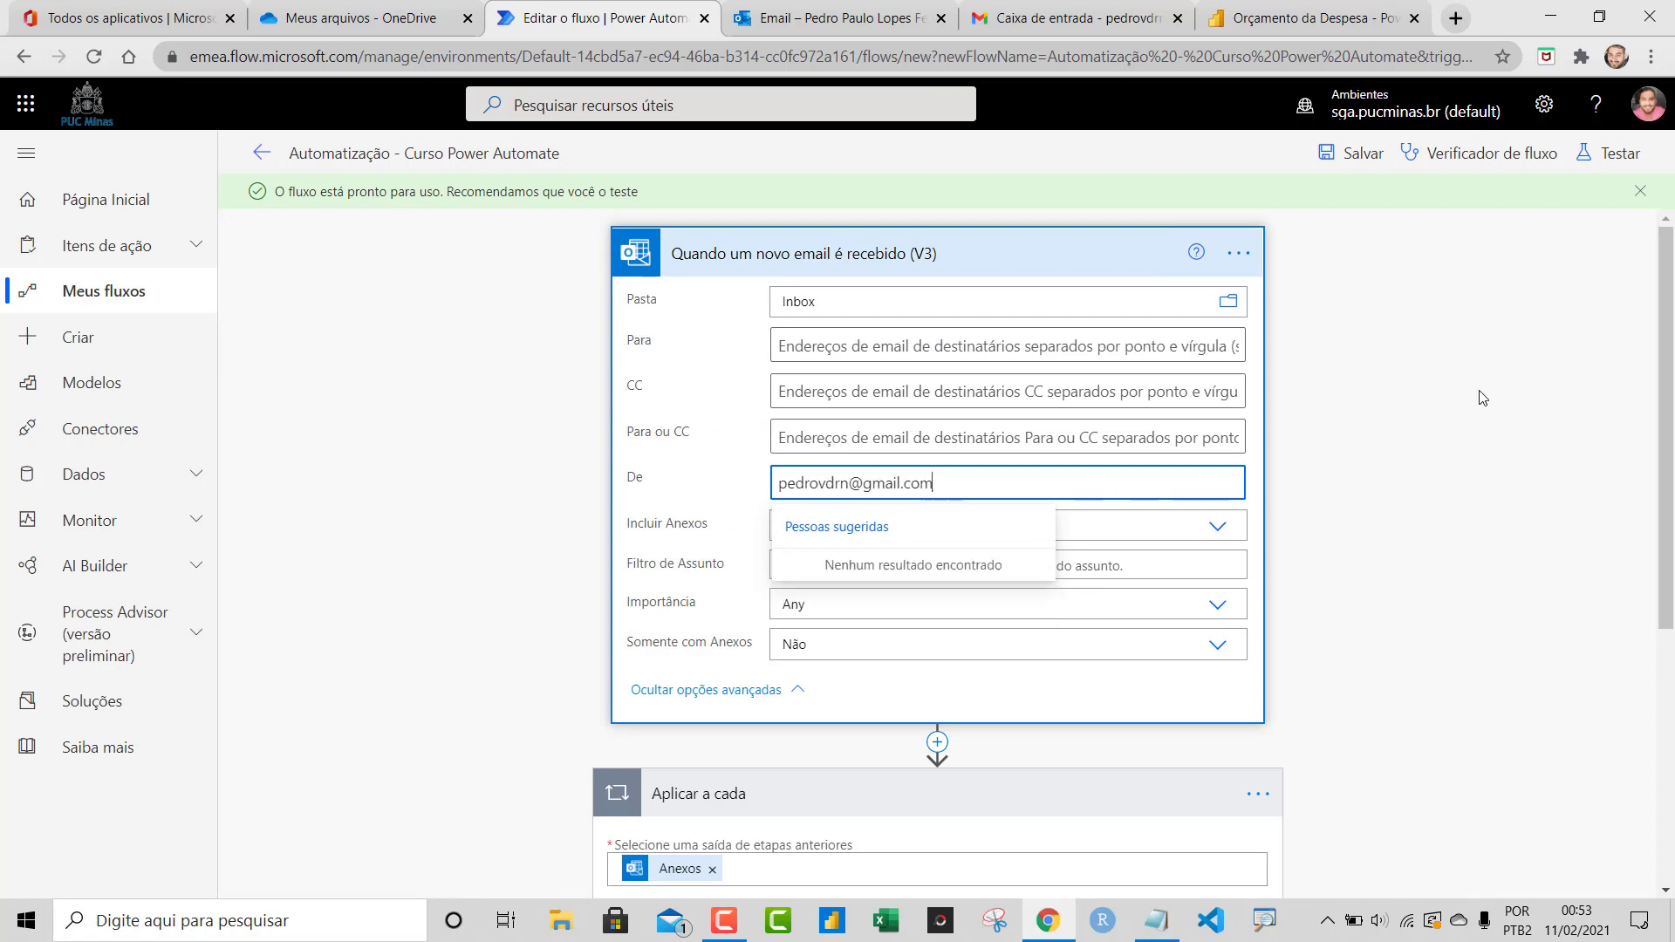
click(1456, 378)
click(1344, 157)
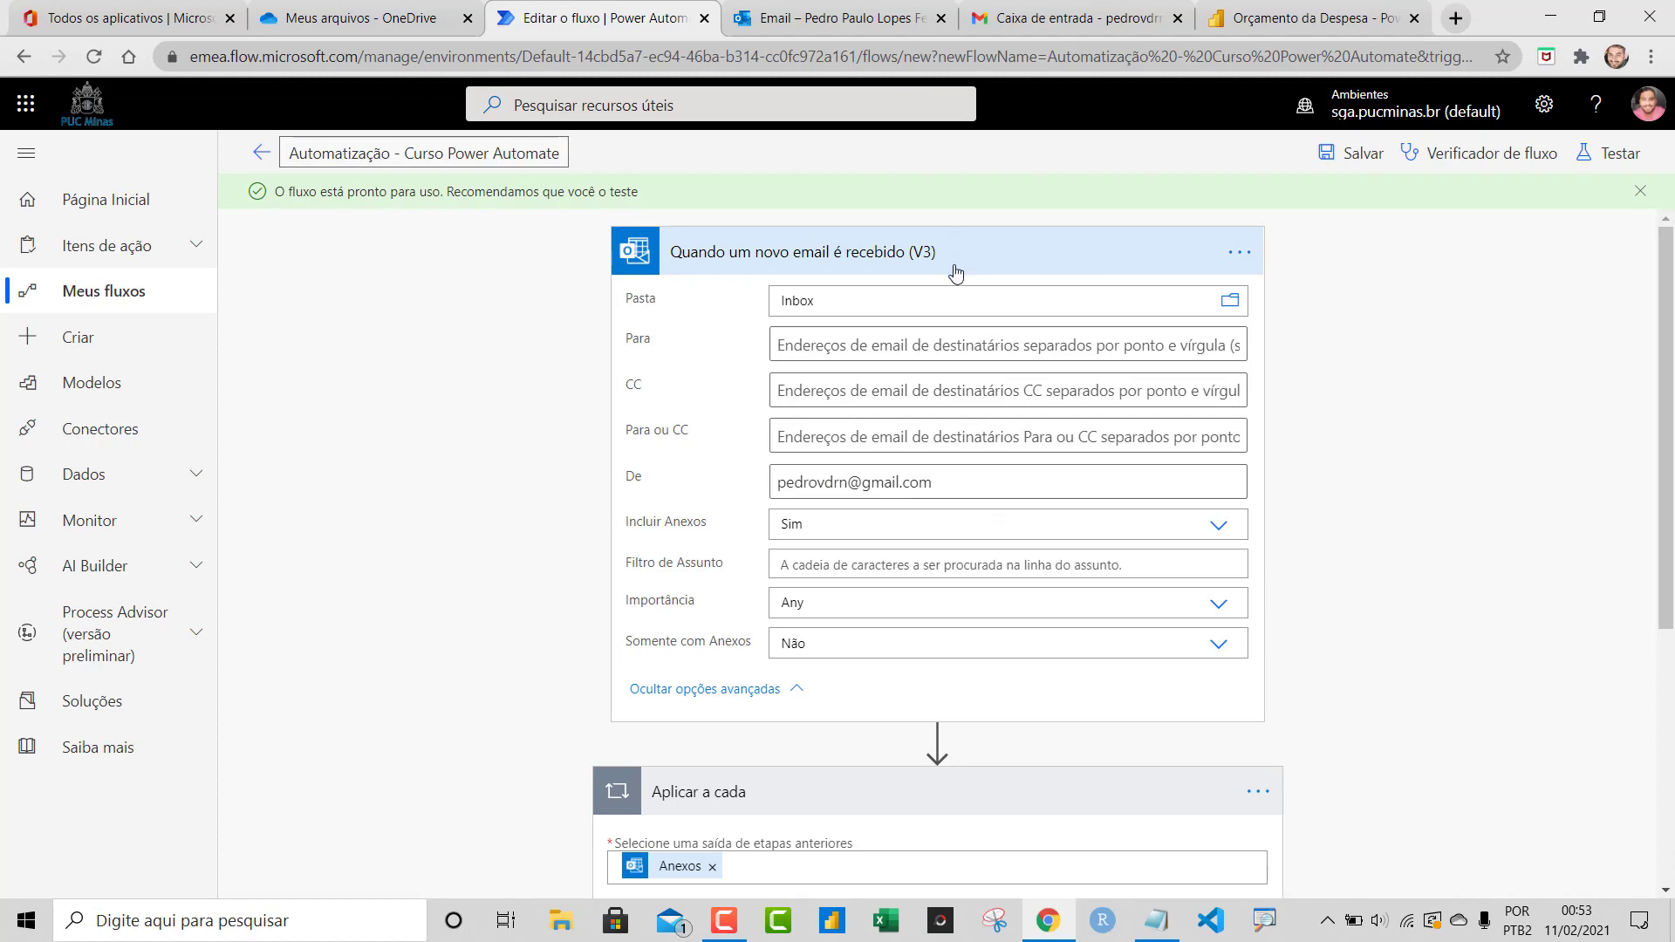
click(1030, 252)
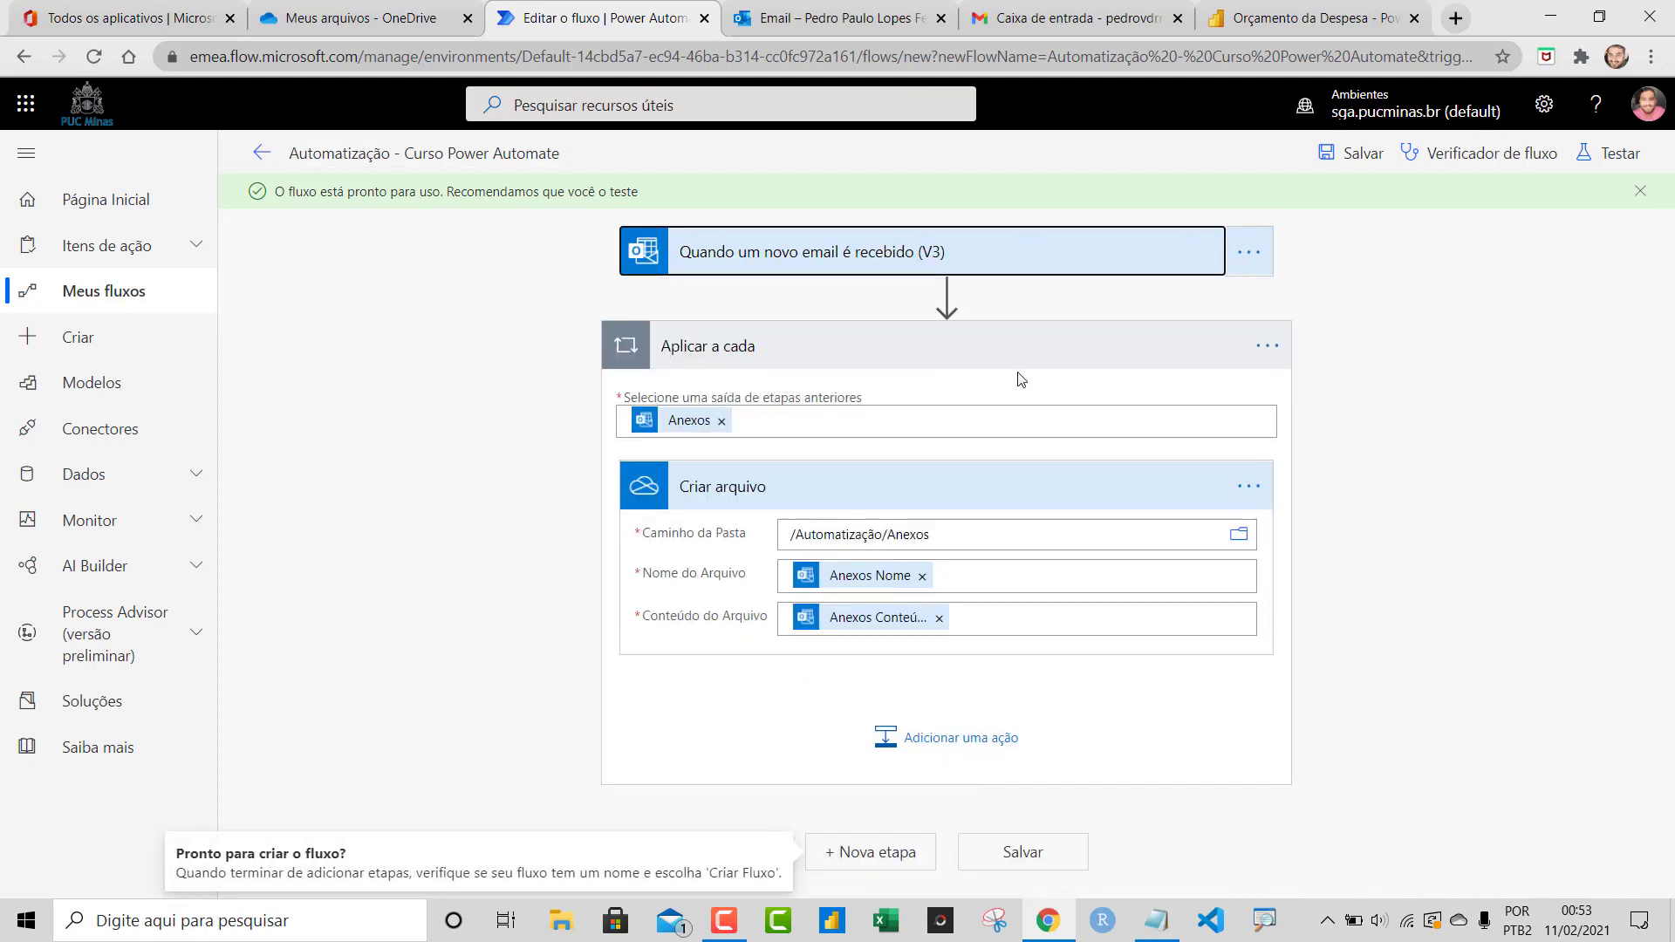
click(1028, 365)
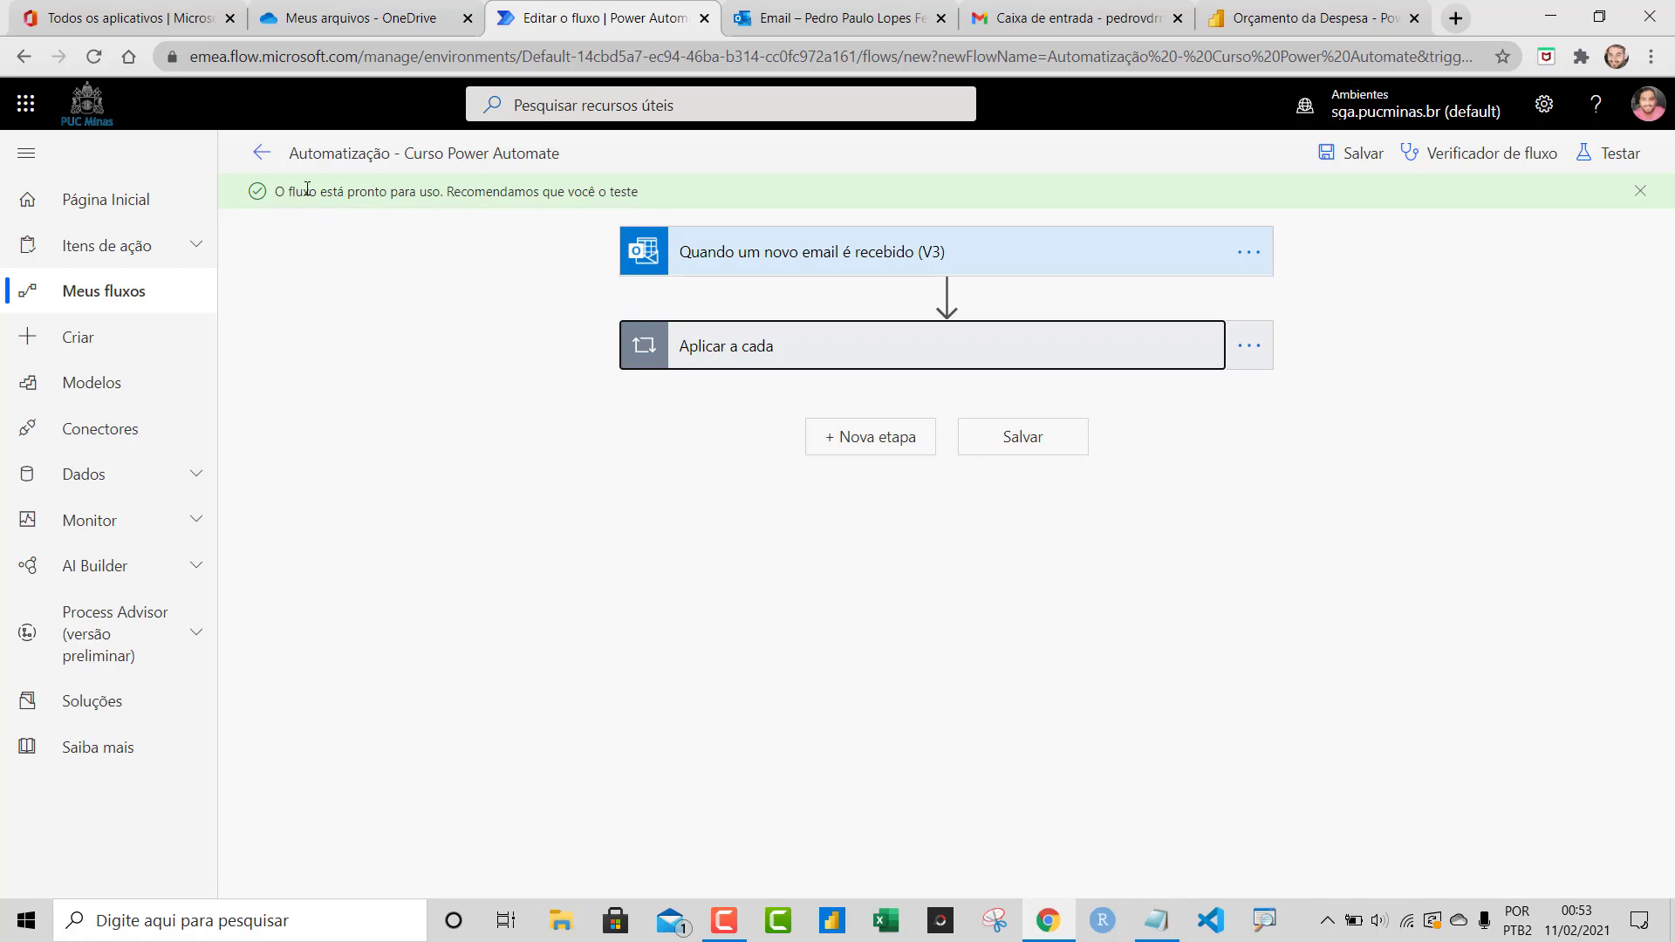
From Meus fluxos, open 'Automatização - Curso Power Automate' in the editor
click(262, 154)
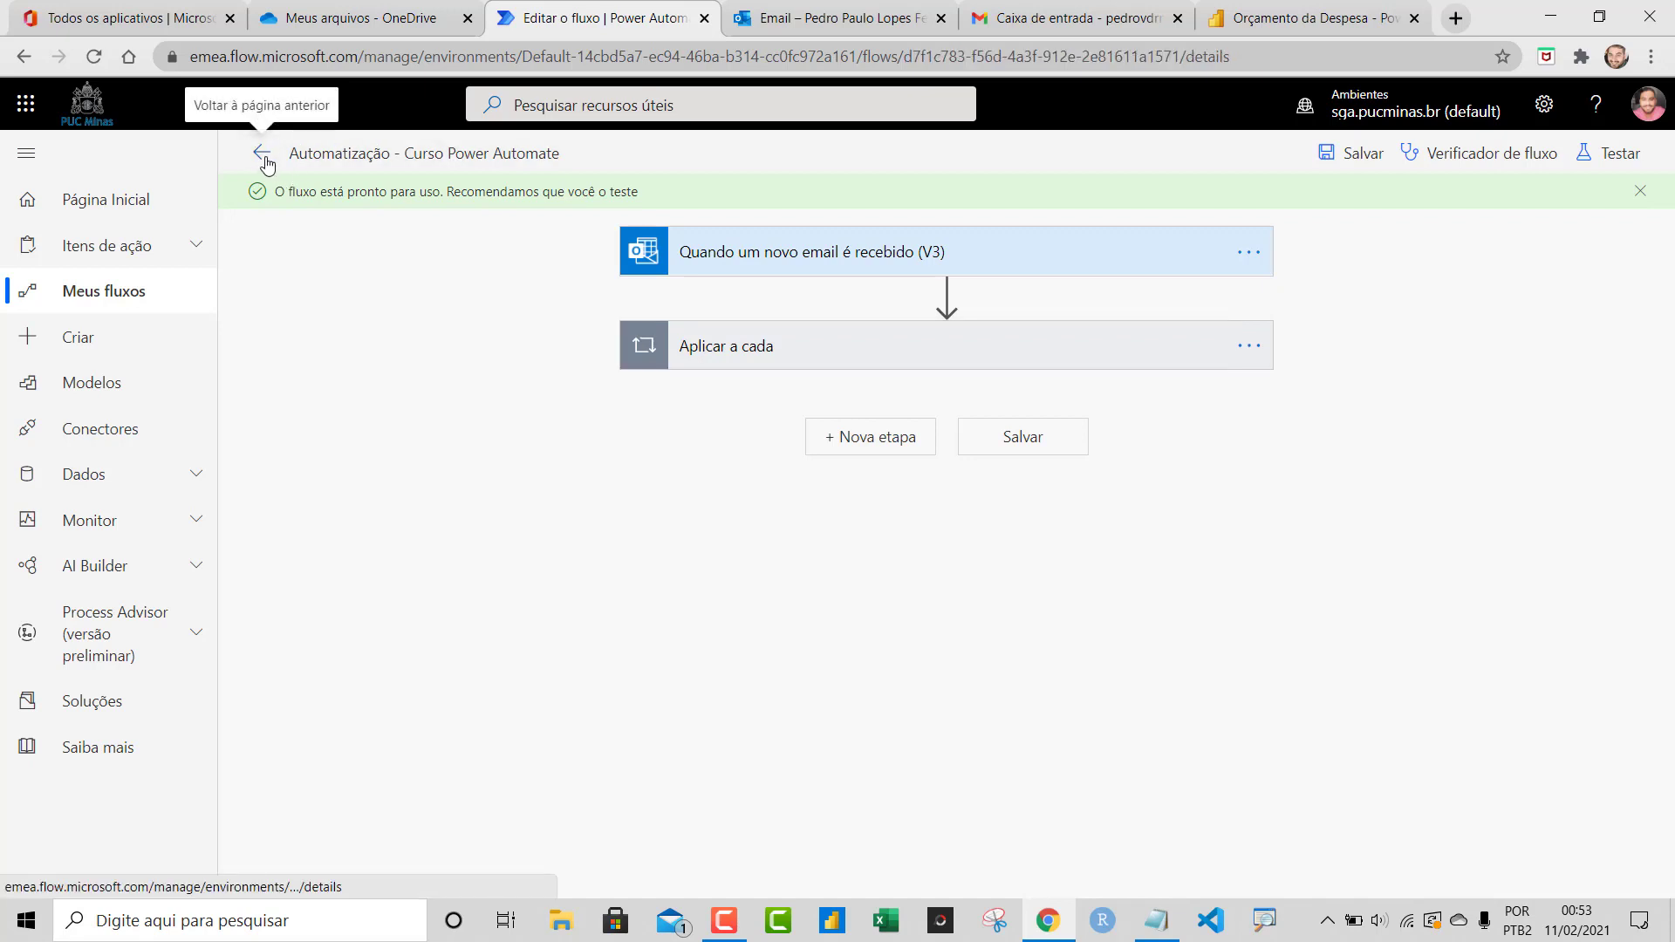
click(70, 306)
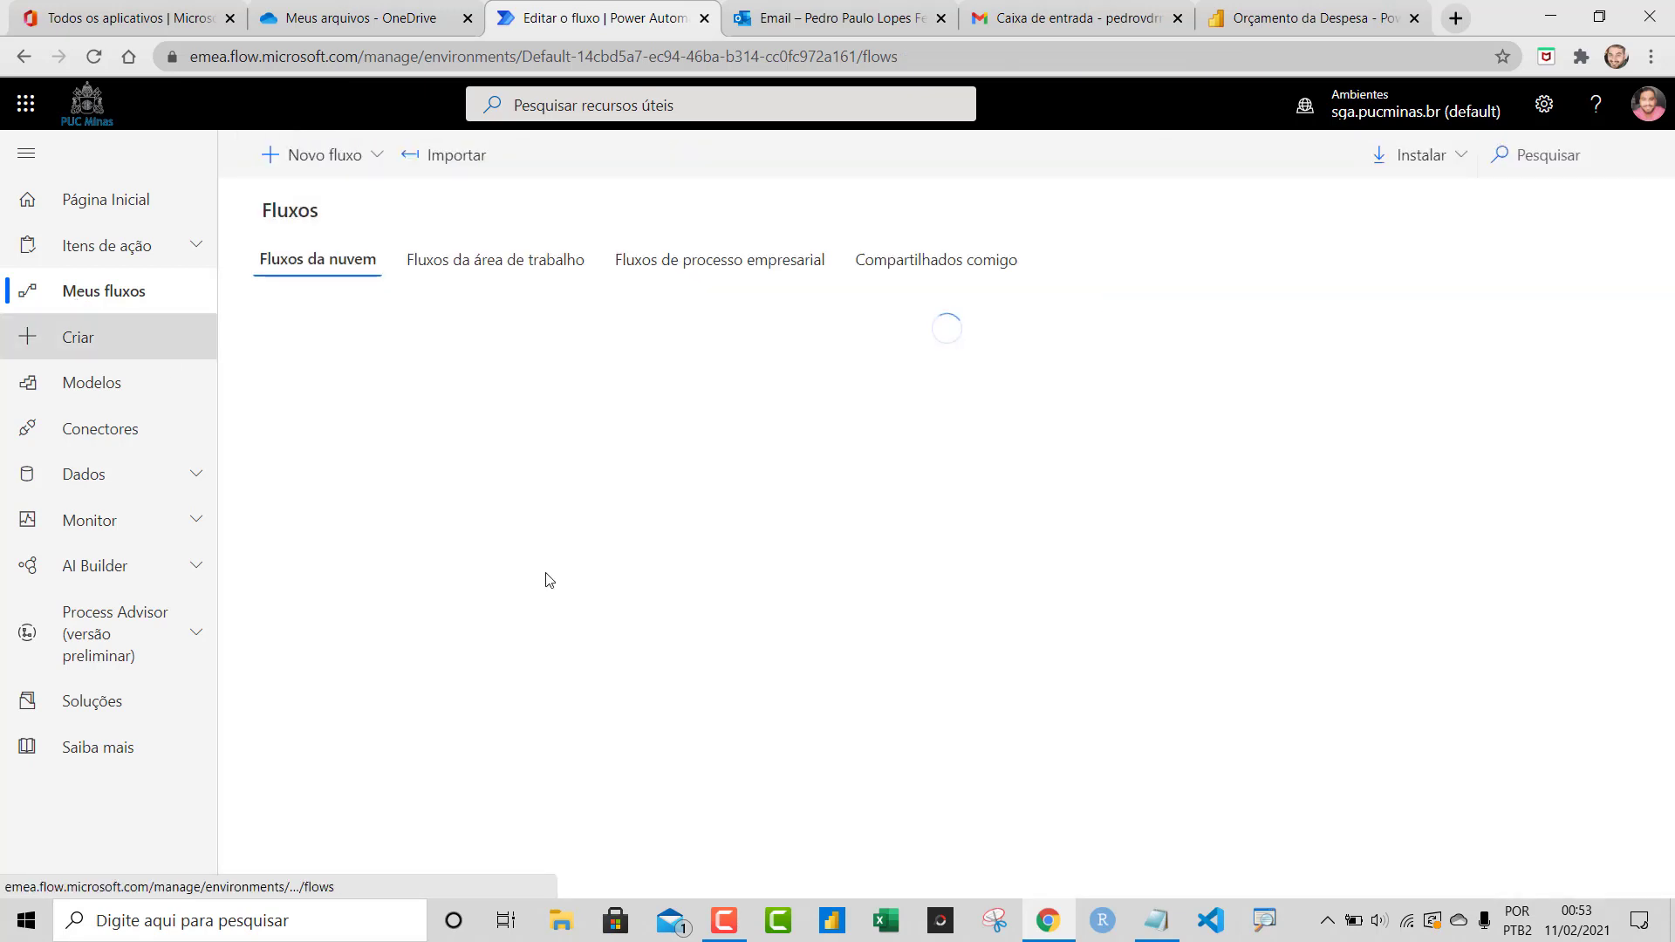
click(893, 406)
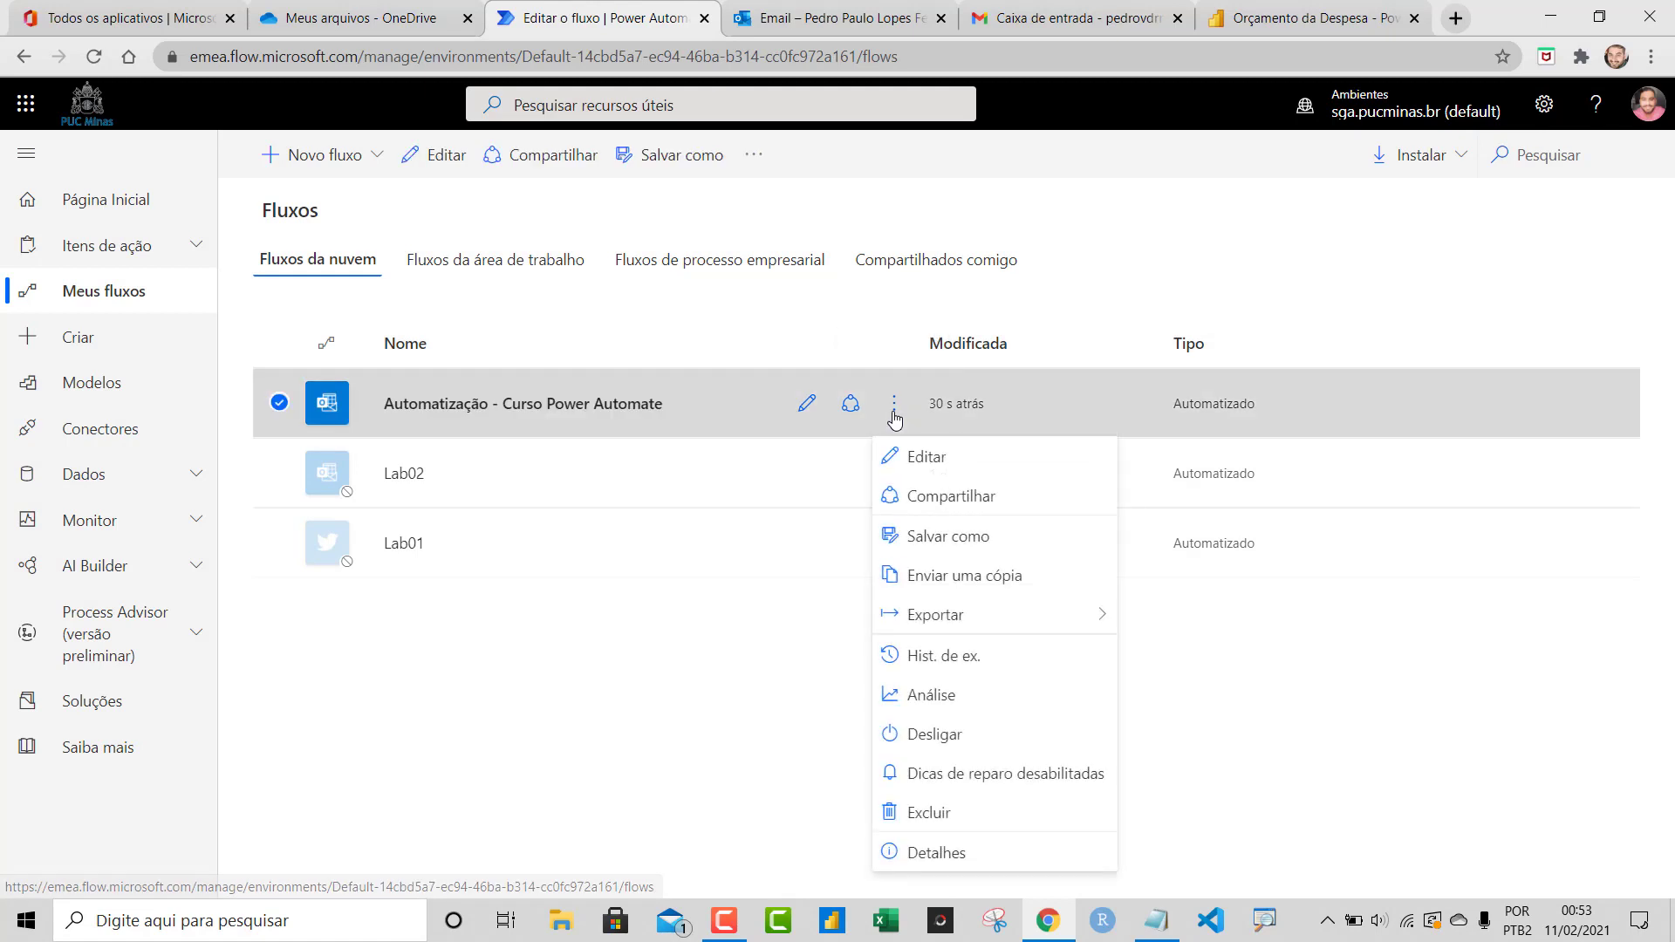
click(778, 711)
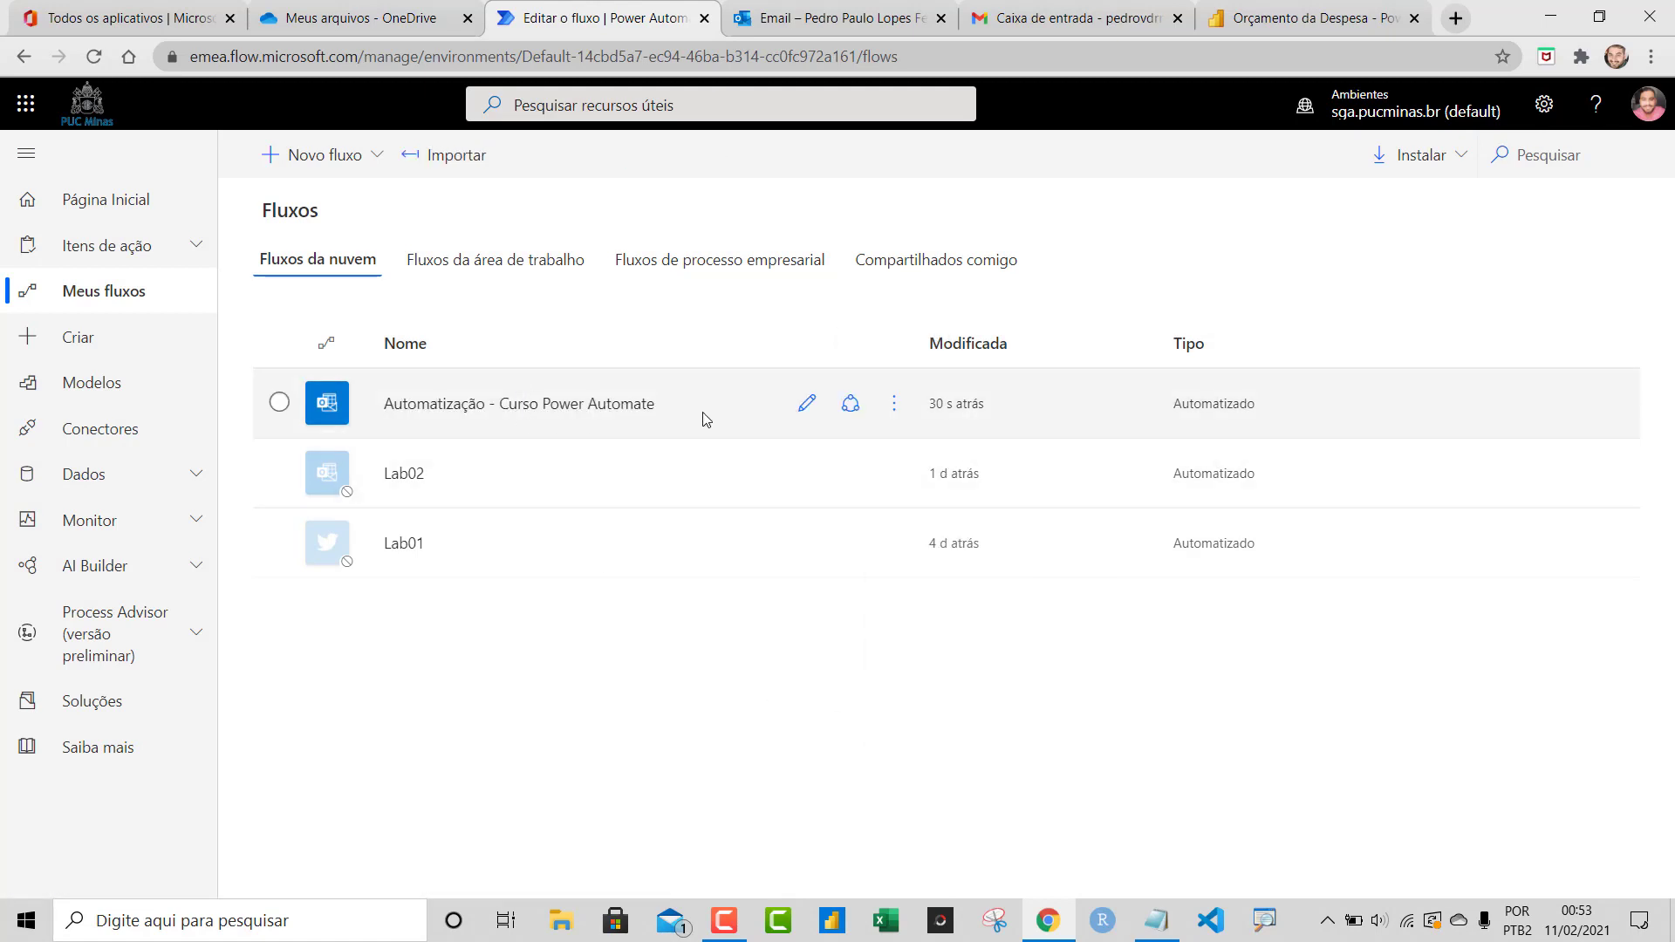
click(804, 405)
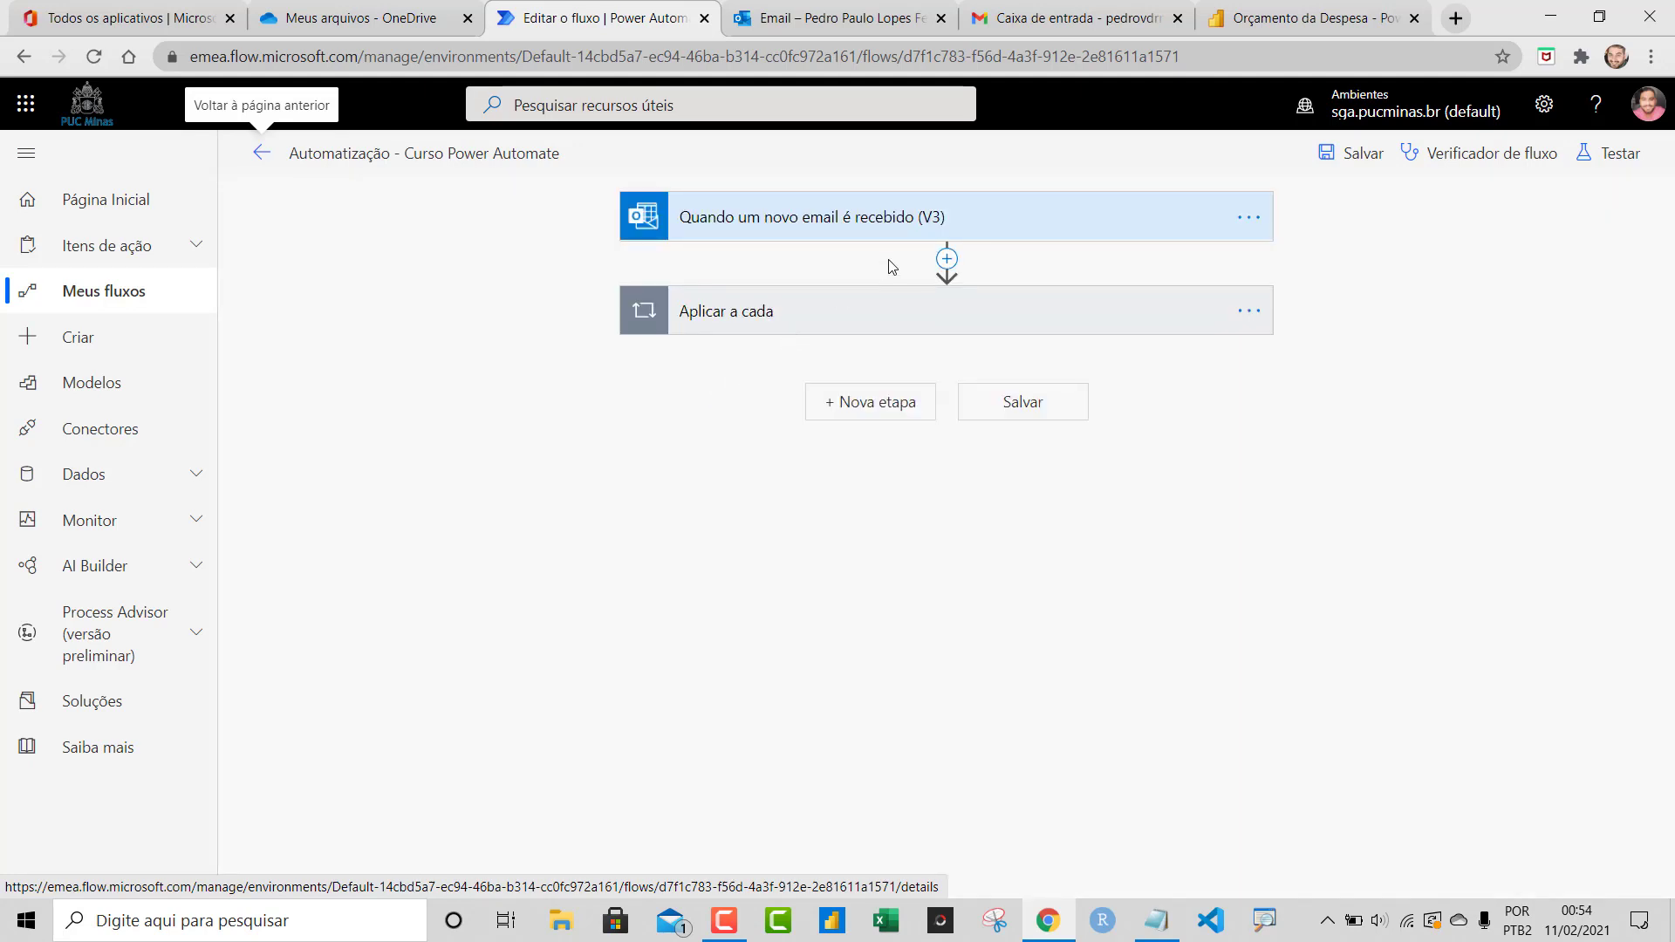
Run a manual test of the flow from Testar Fluxo so it waits for a new email
click(1599, 157)
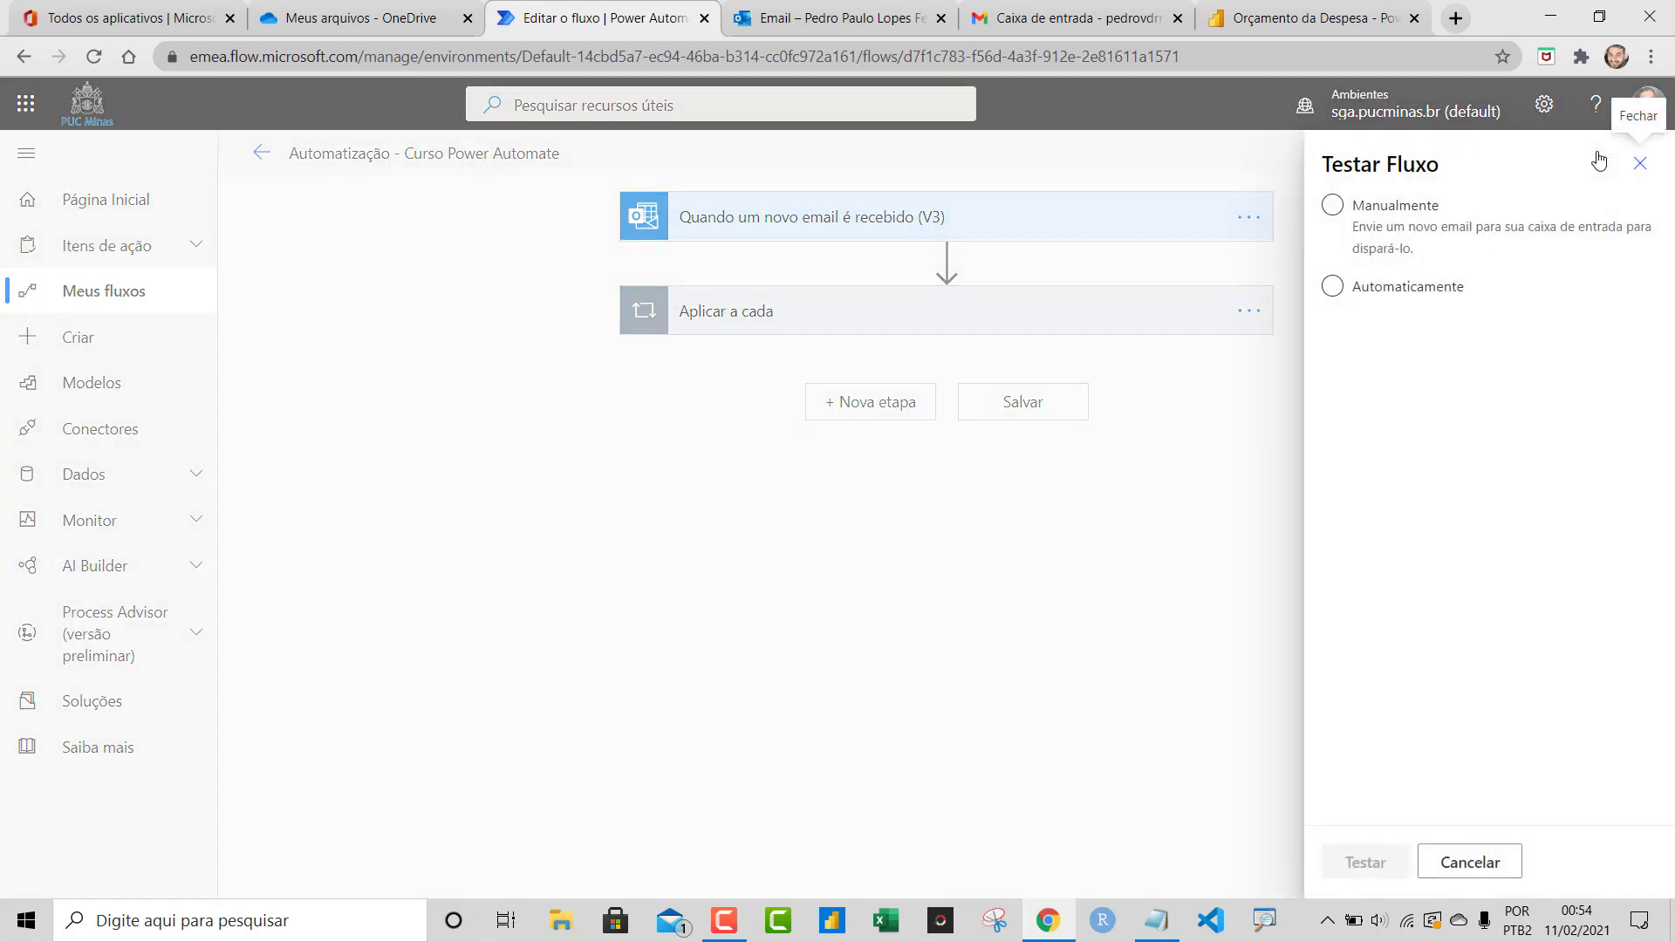
click(1406, 304)
click(1381, 288)
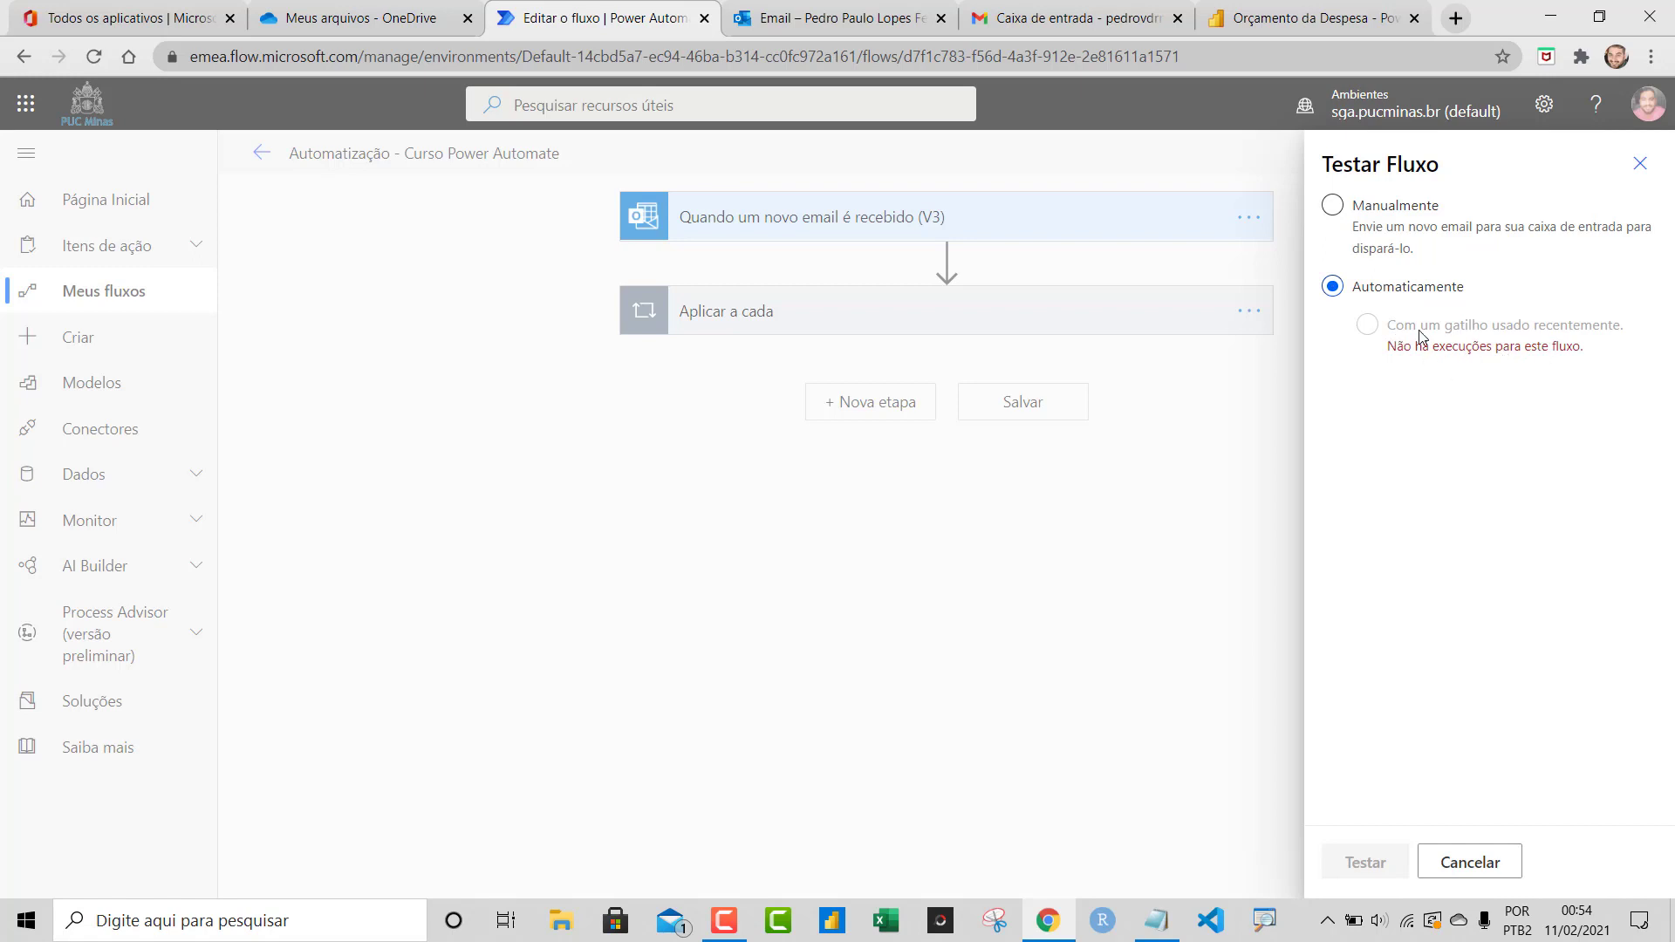
click(1382, 216)
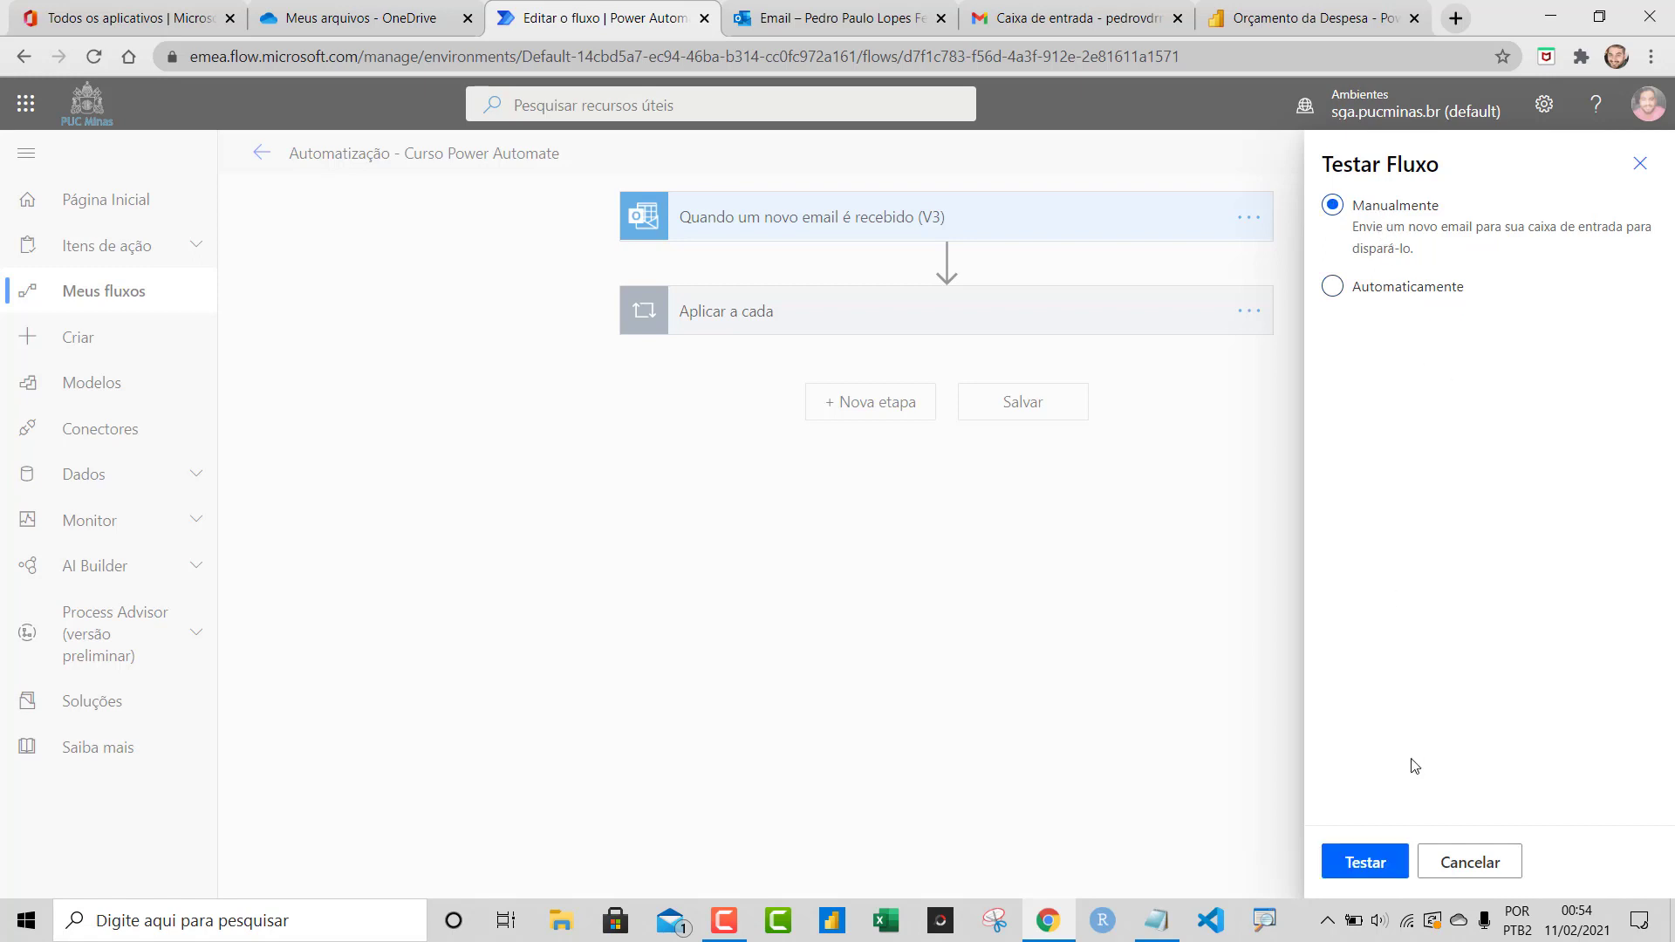
click(1374, 862)
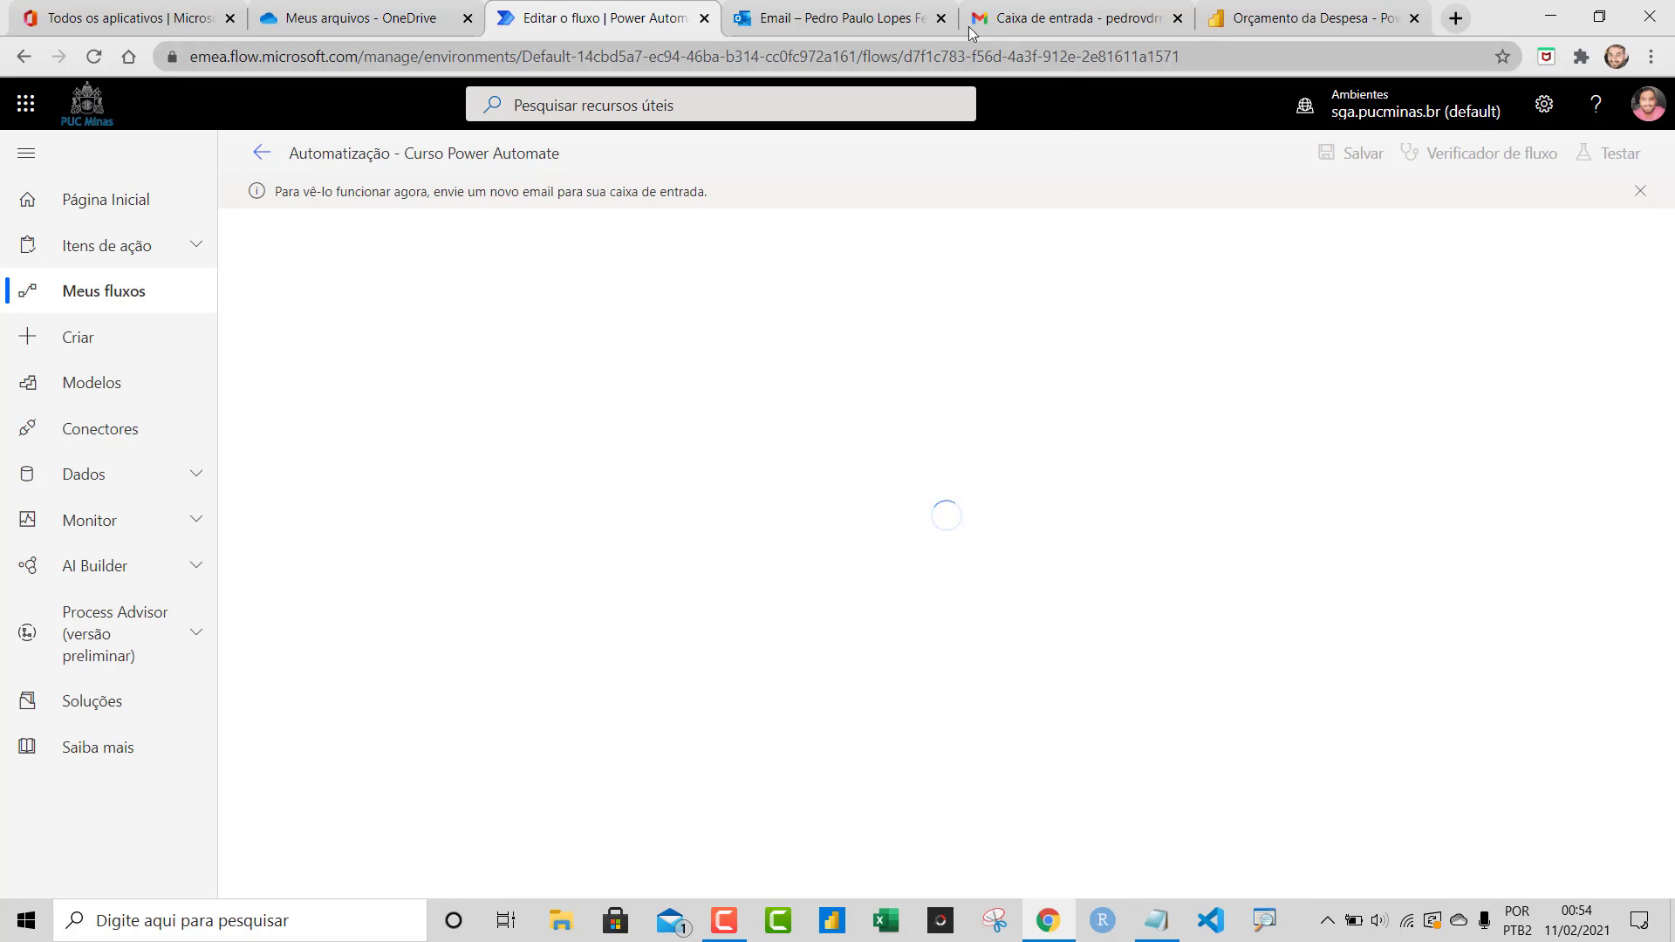
In Gmail, draft an email to the university address with subject 'Relatório Sistema 11/02/2021'
click(877, 19)
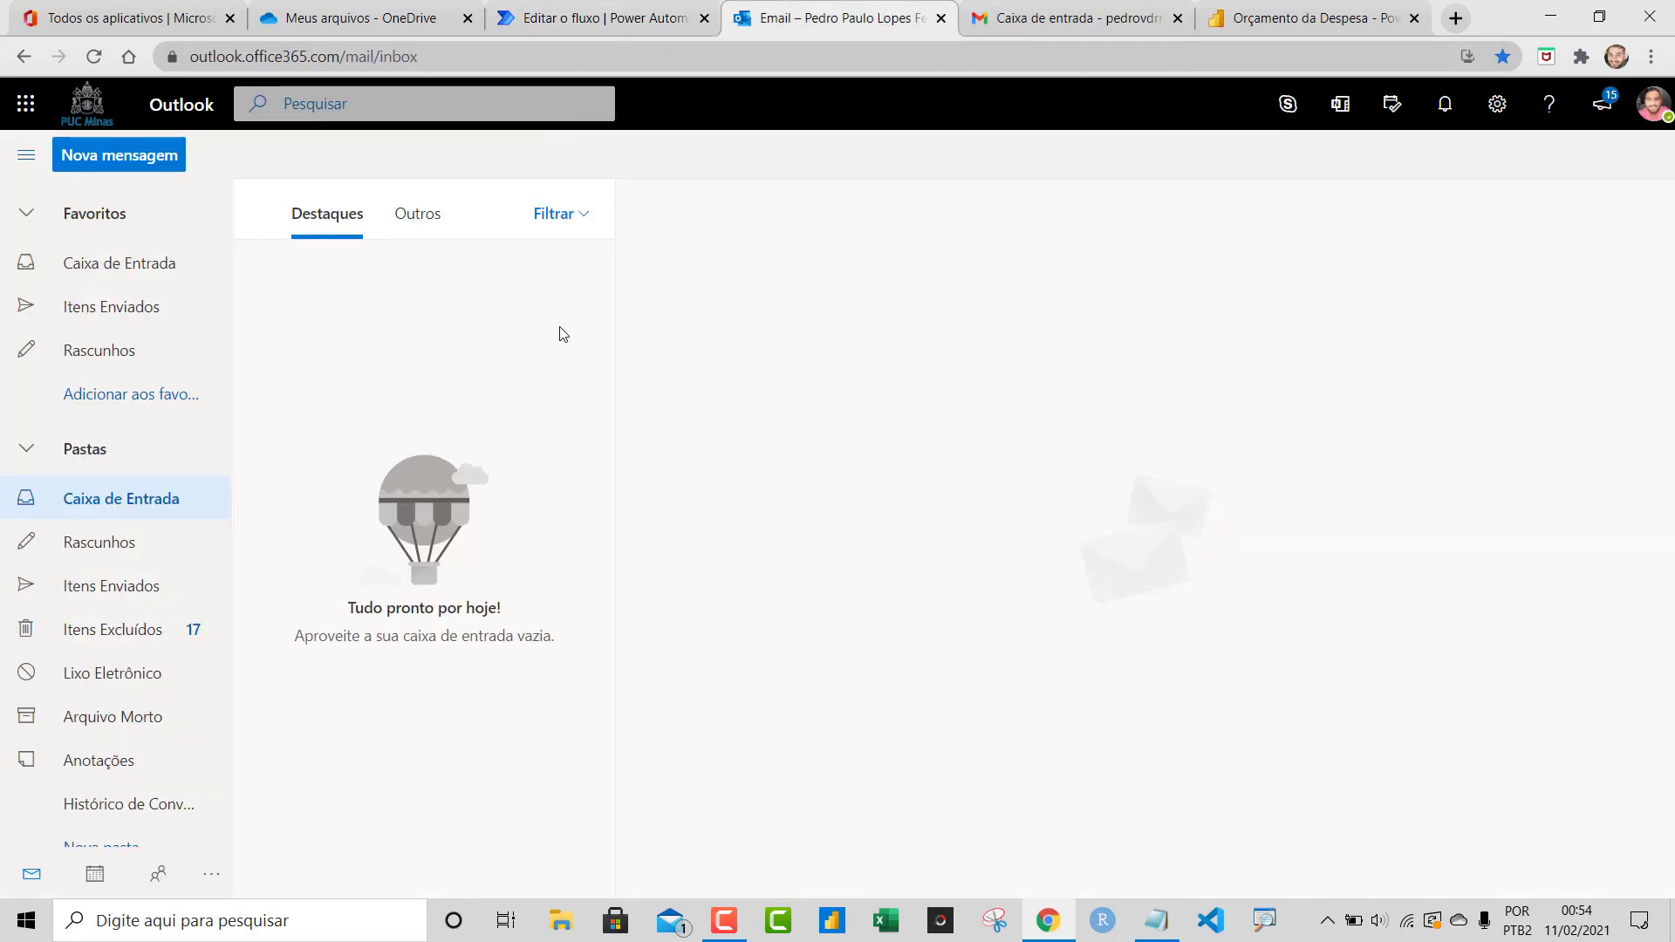
click(1015, 26)
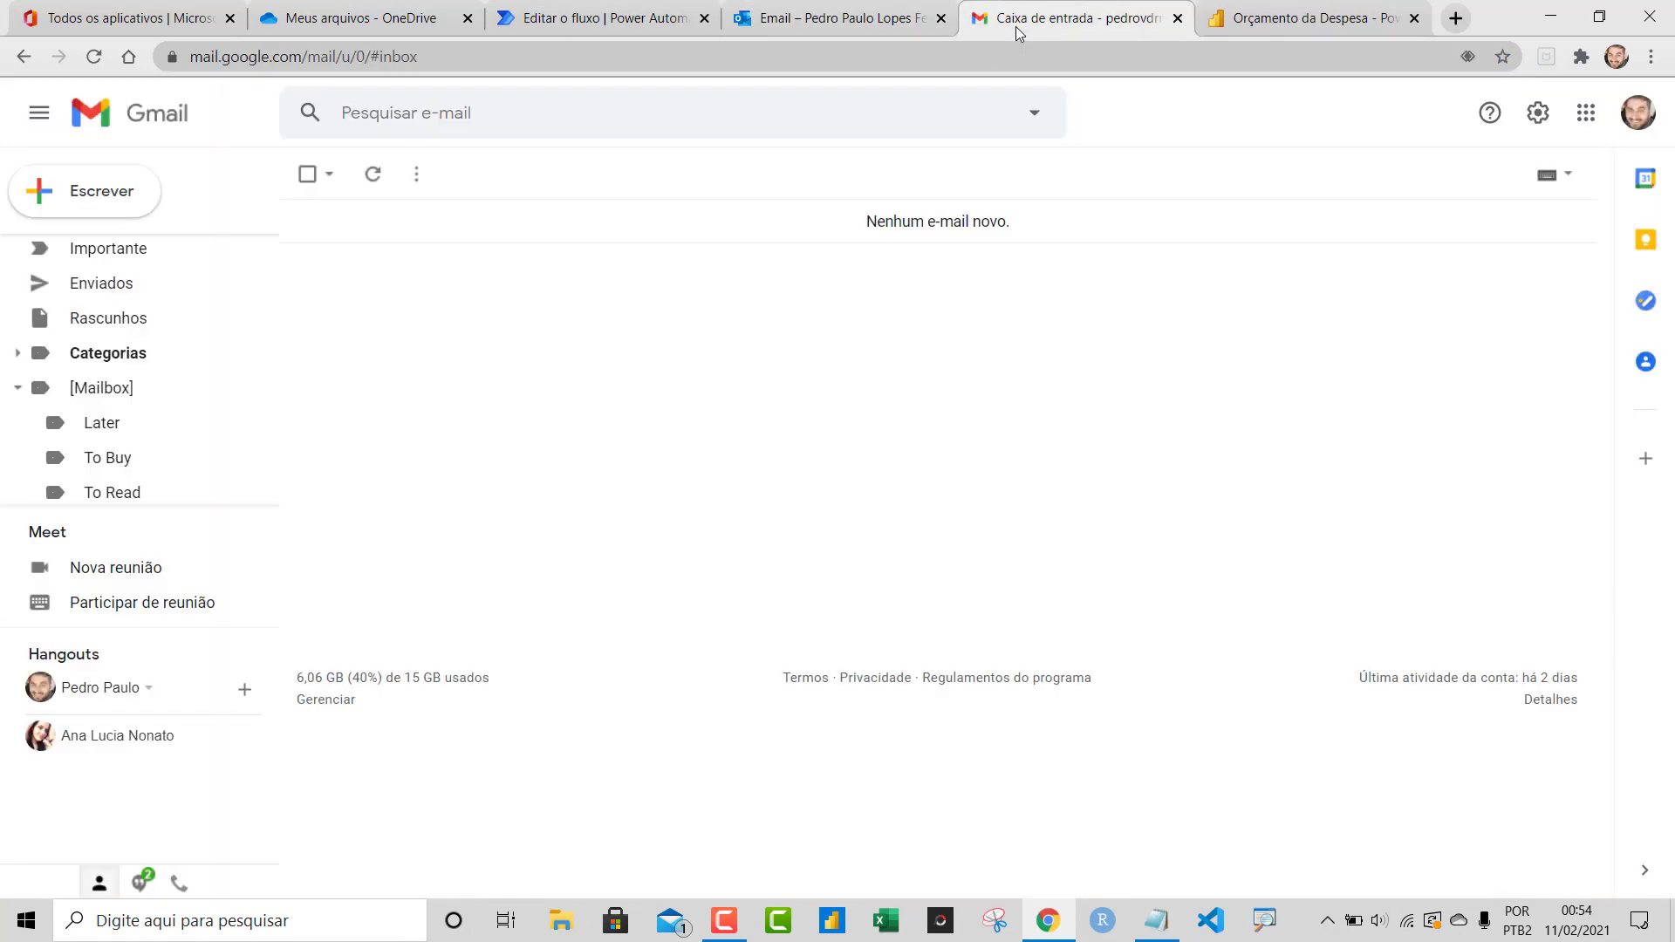
click(106, 208)
text(123)
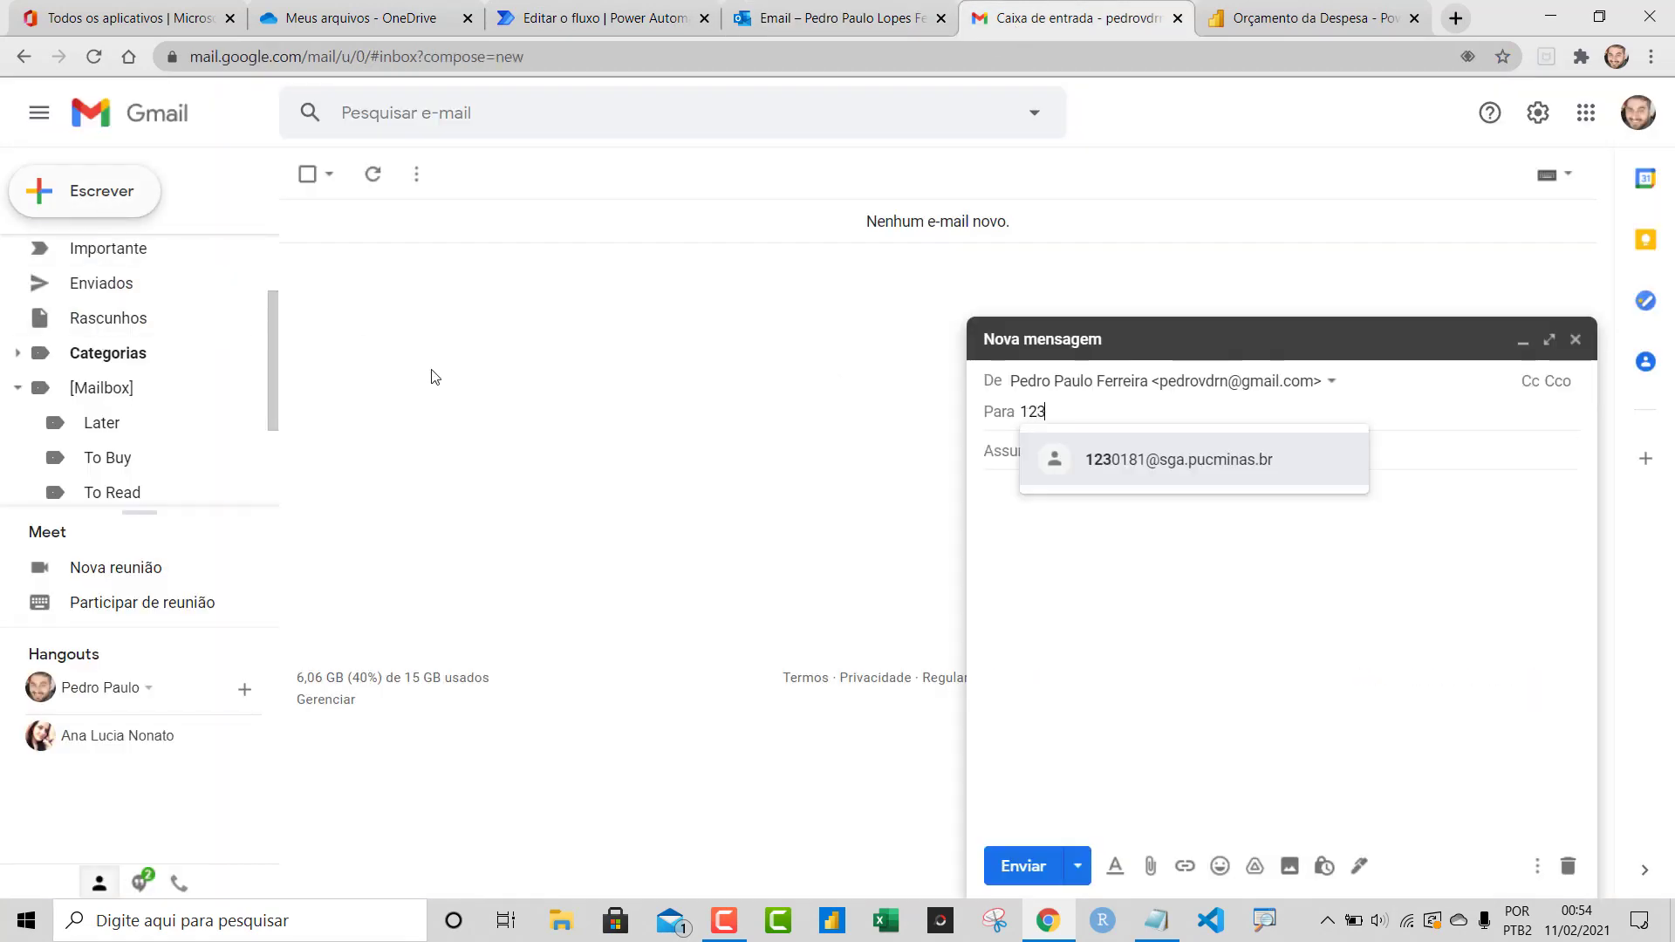
click(1253, 480)
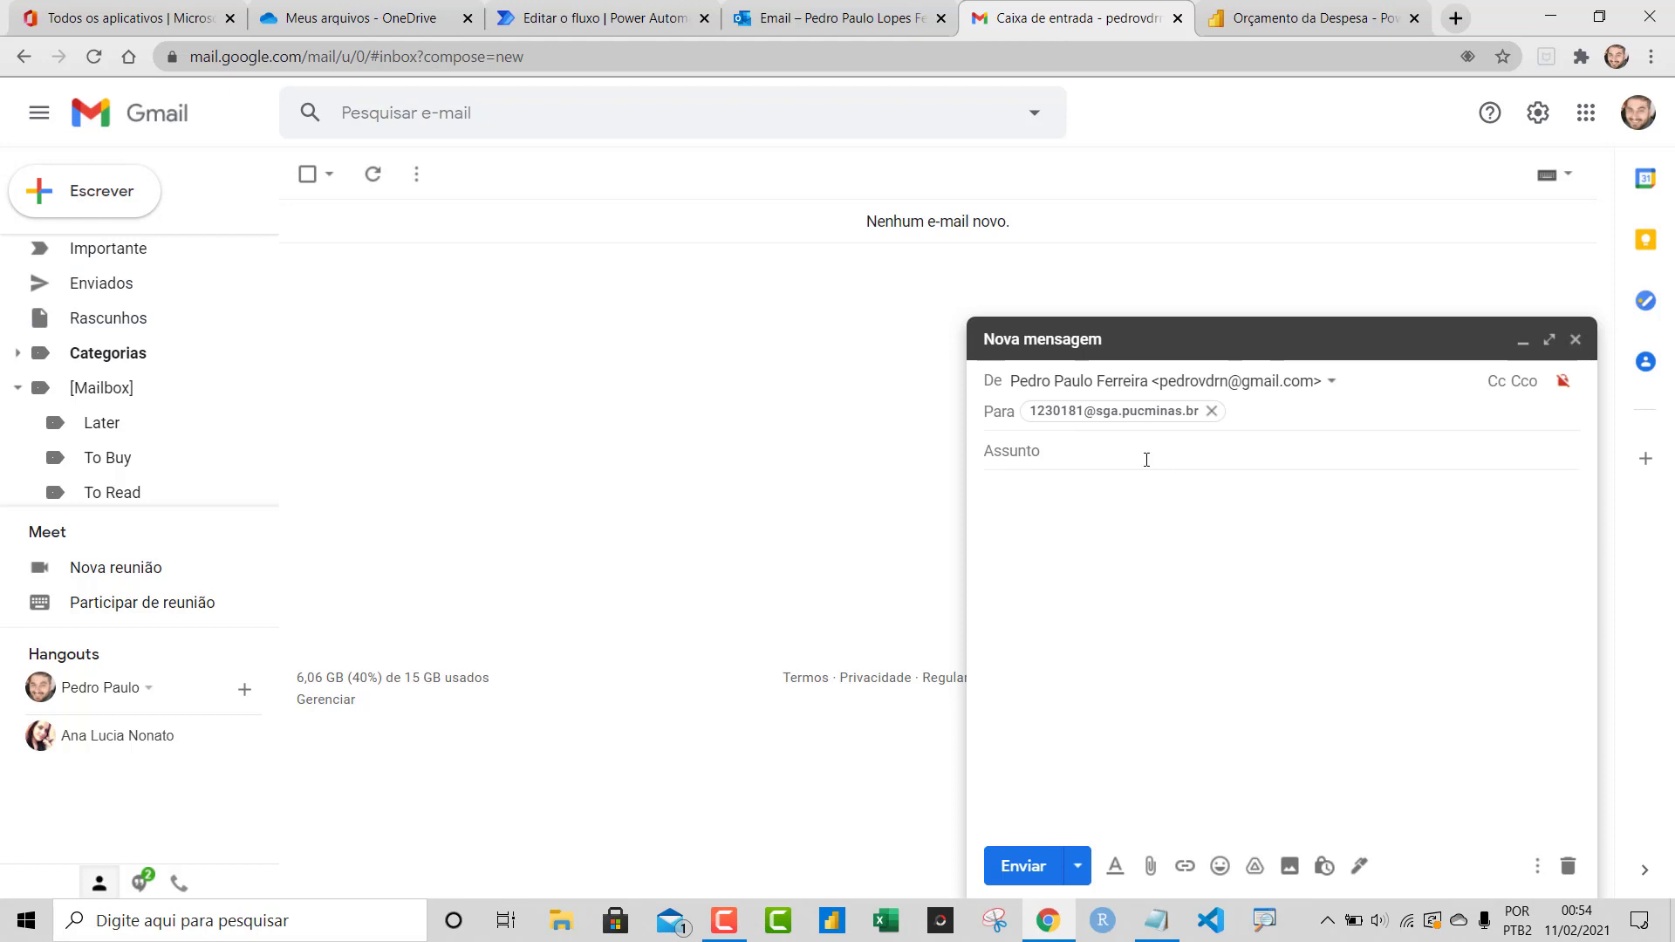
click(1145, 458)
text(Relat)
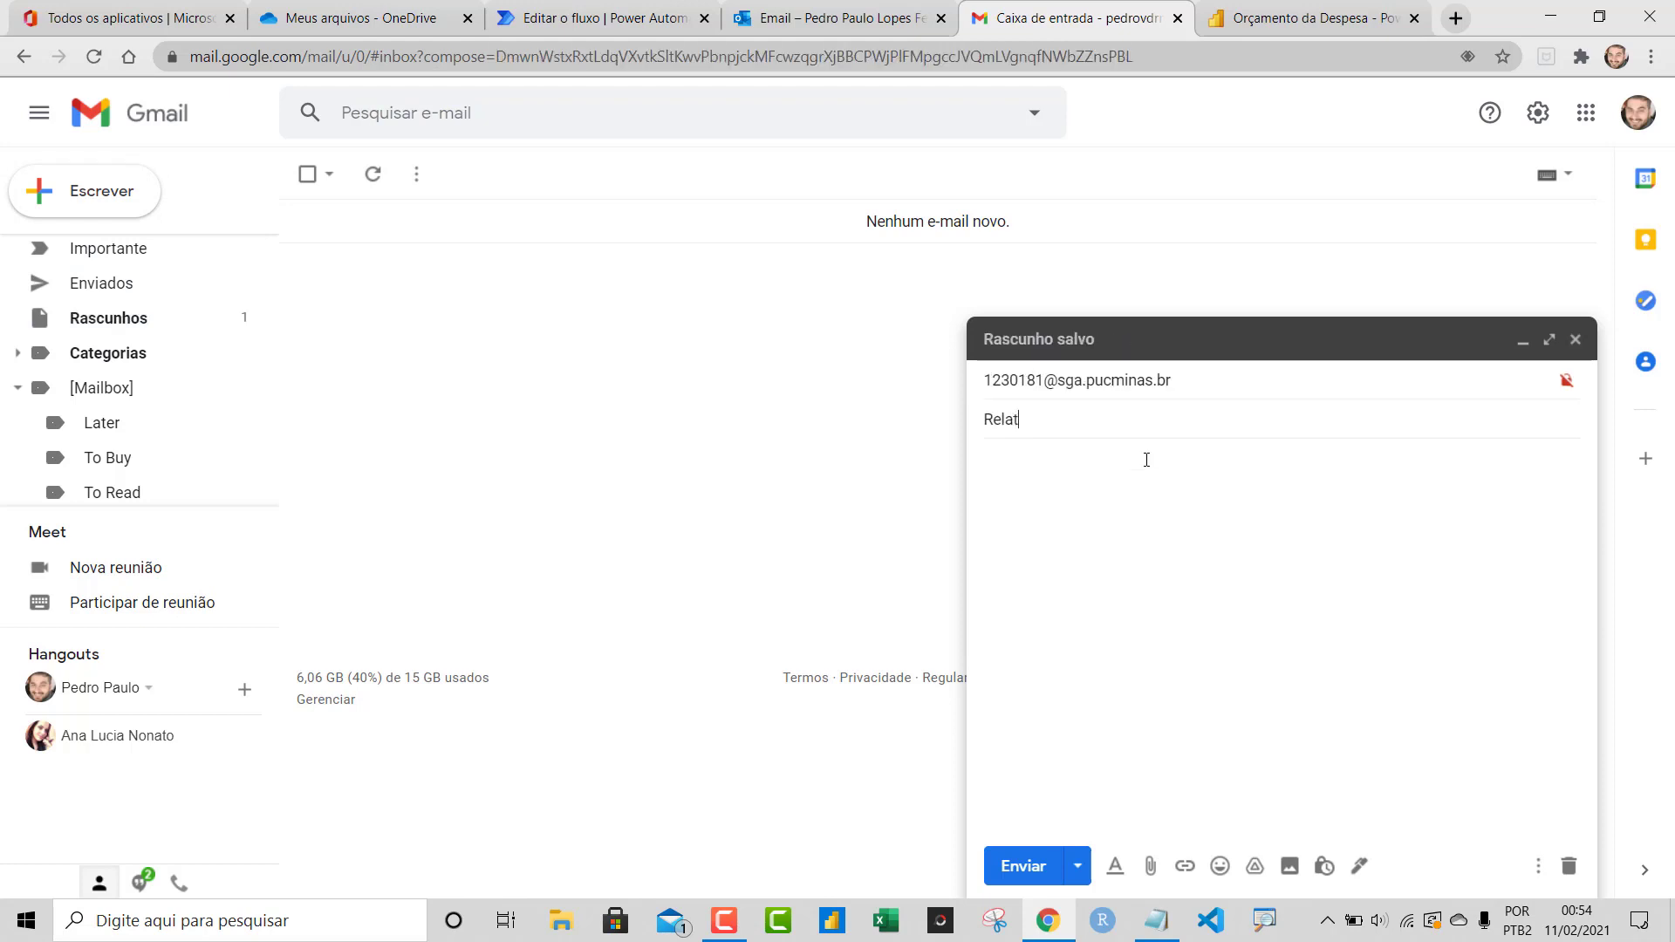
text(ório Sistema 11)
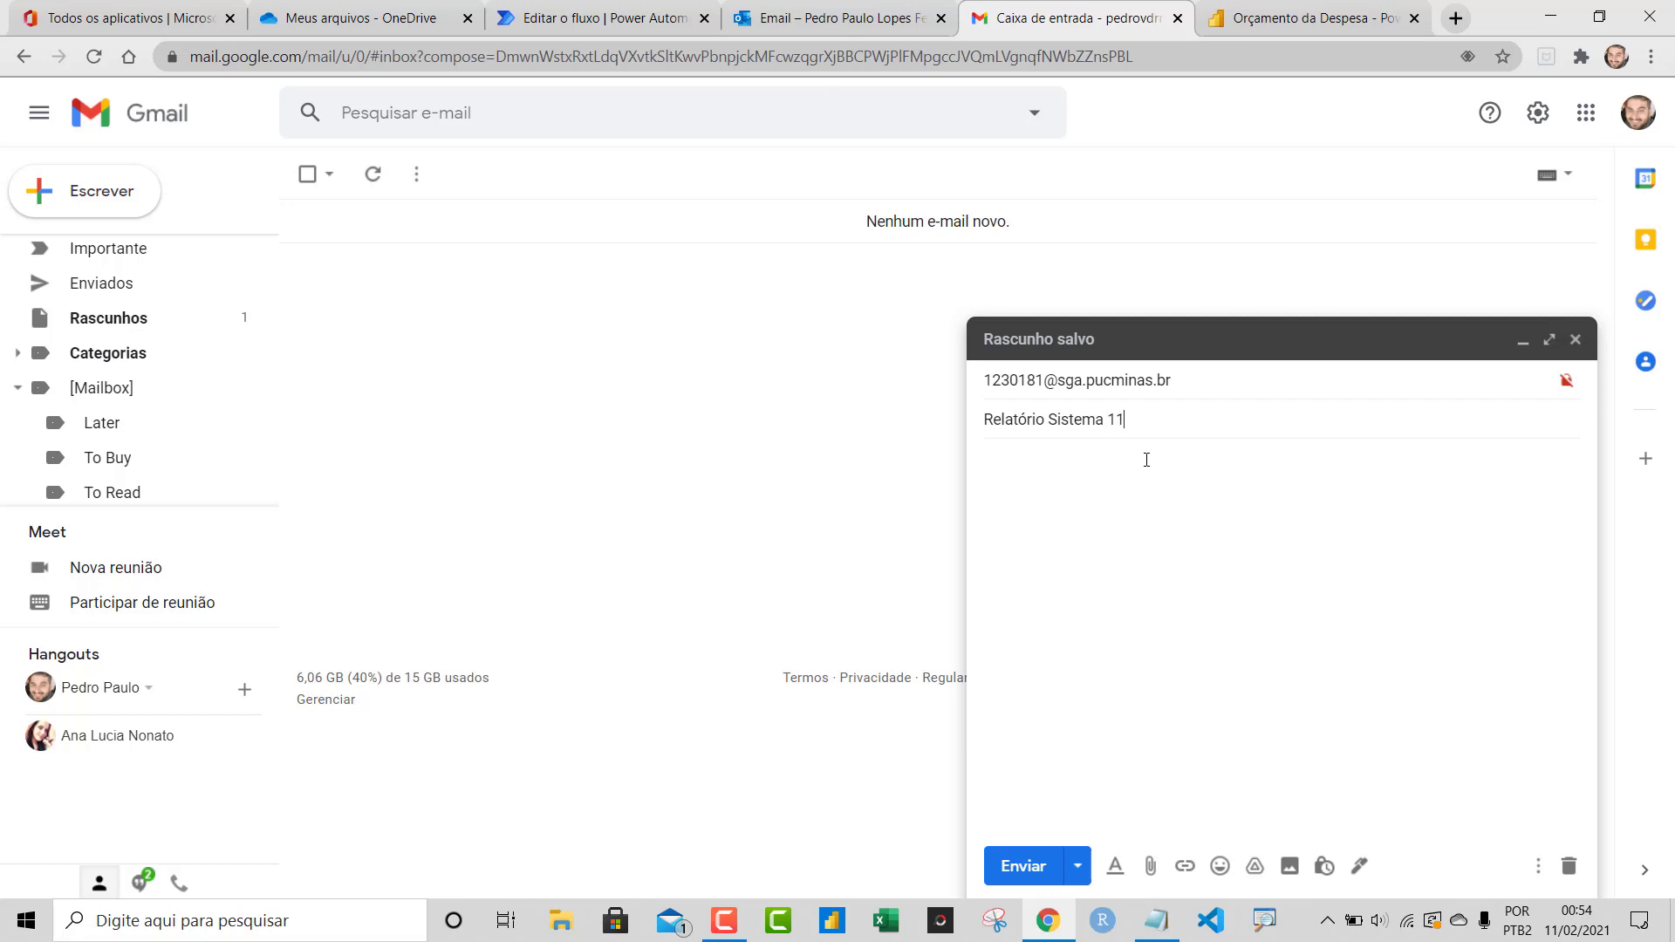
text(/02/2021)
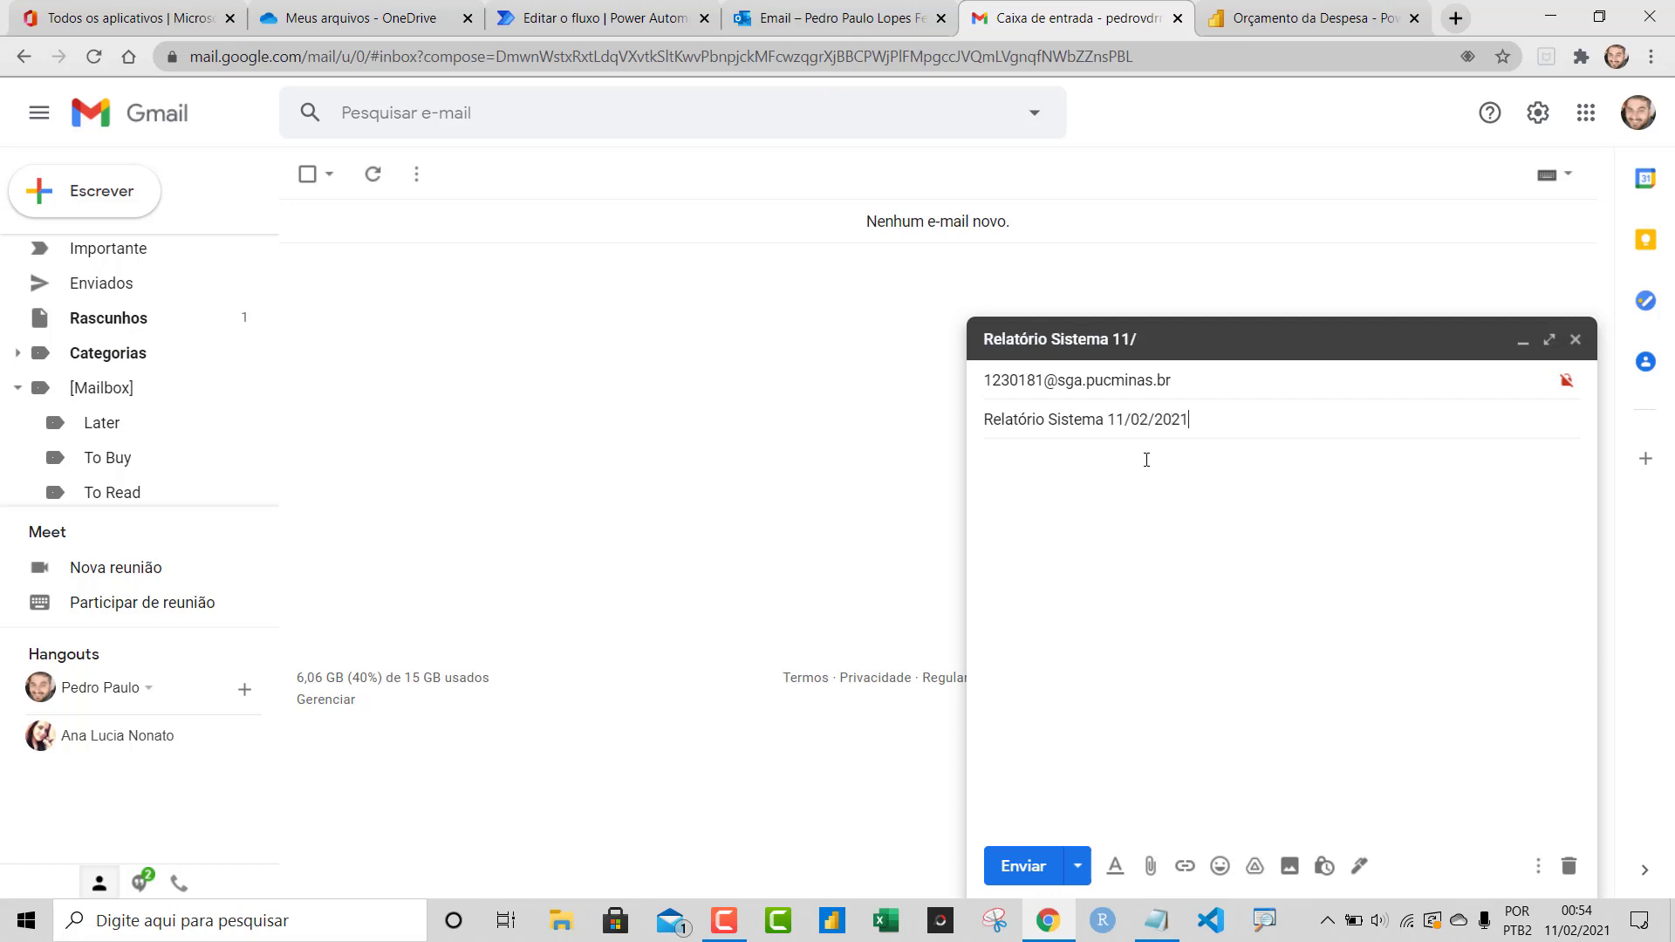
Attach 2020_OrcamentoDespesa.zip and send the email
click(1152, 866)
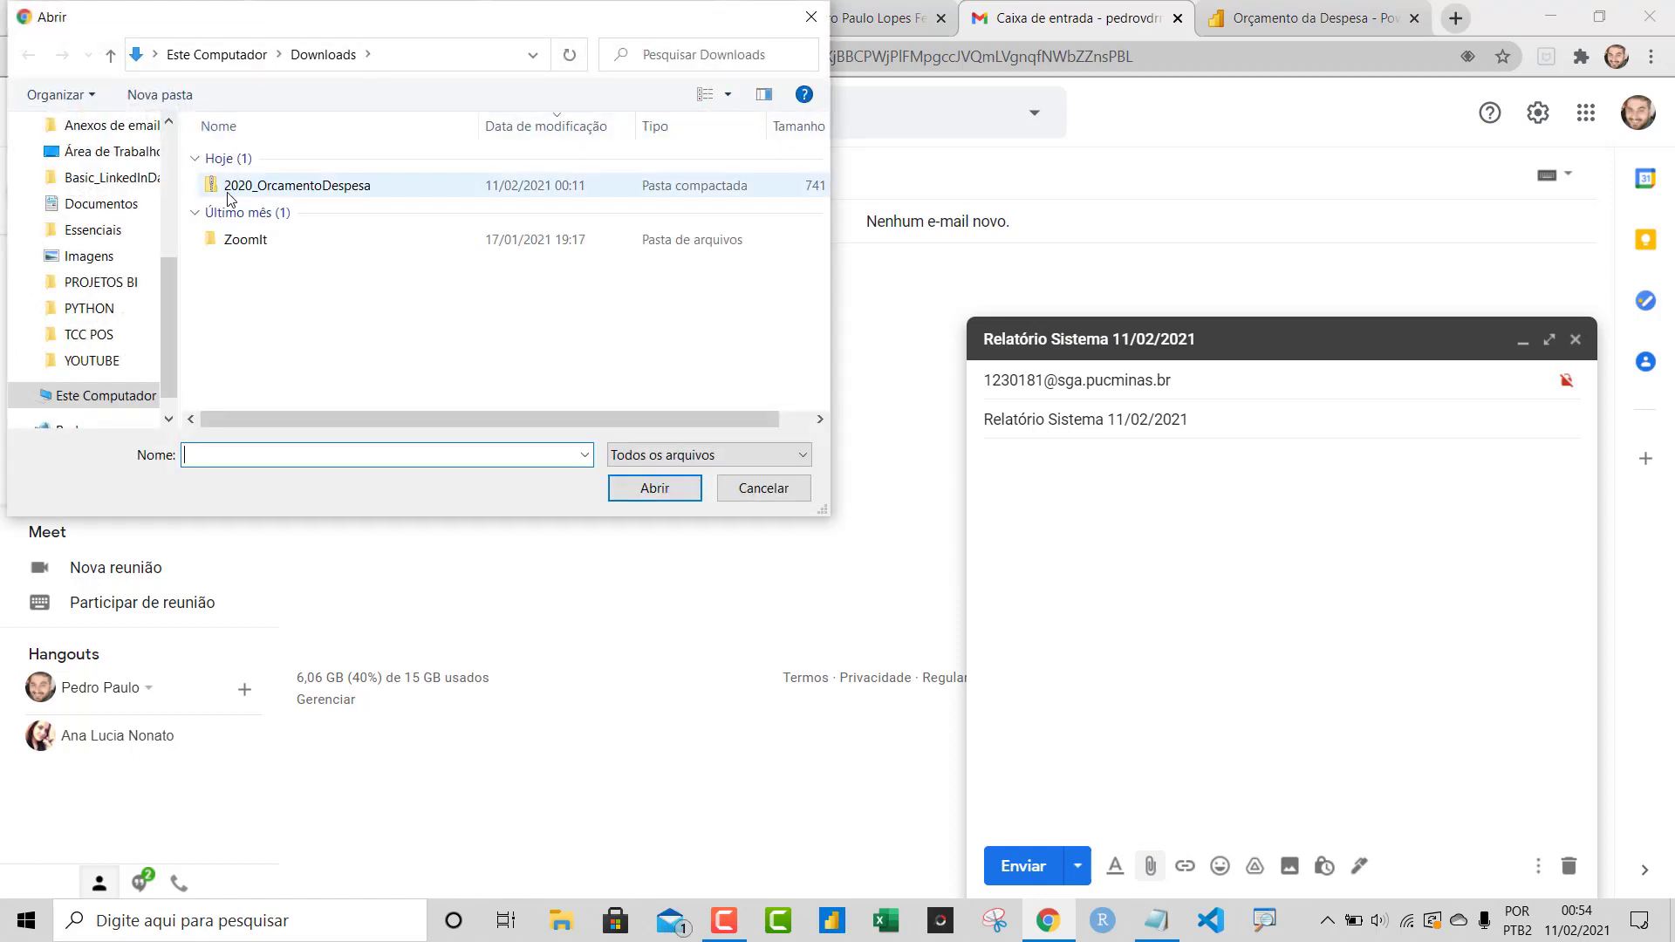
double_click(340, 186)
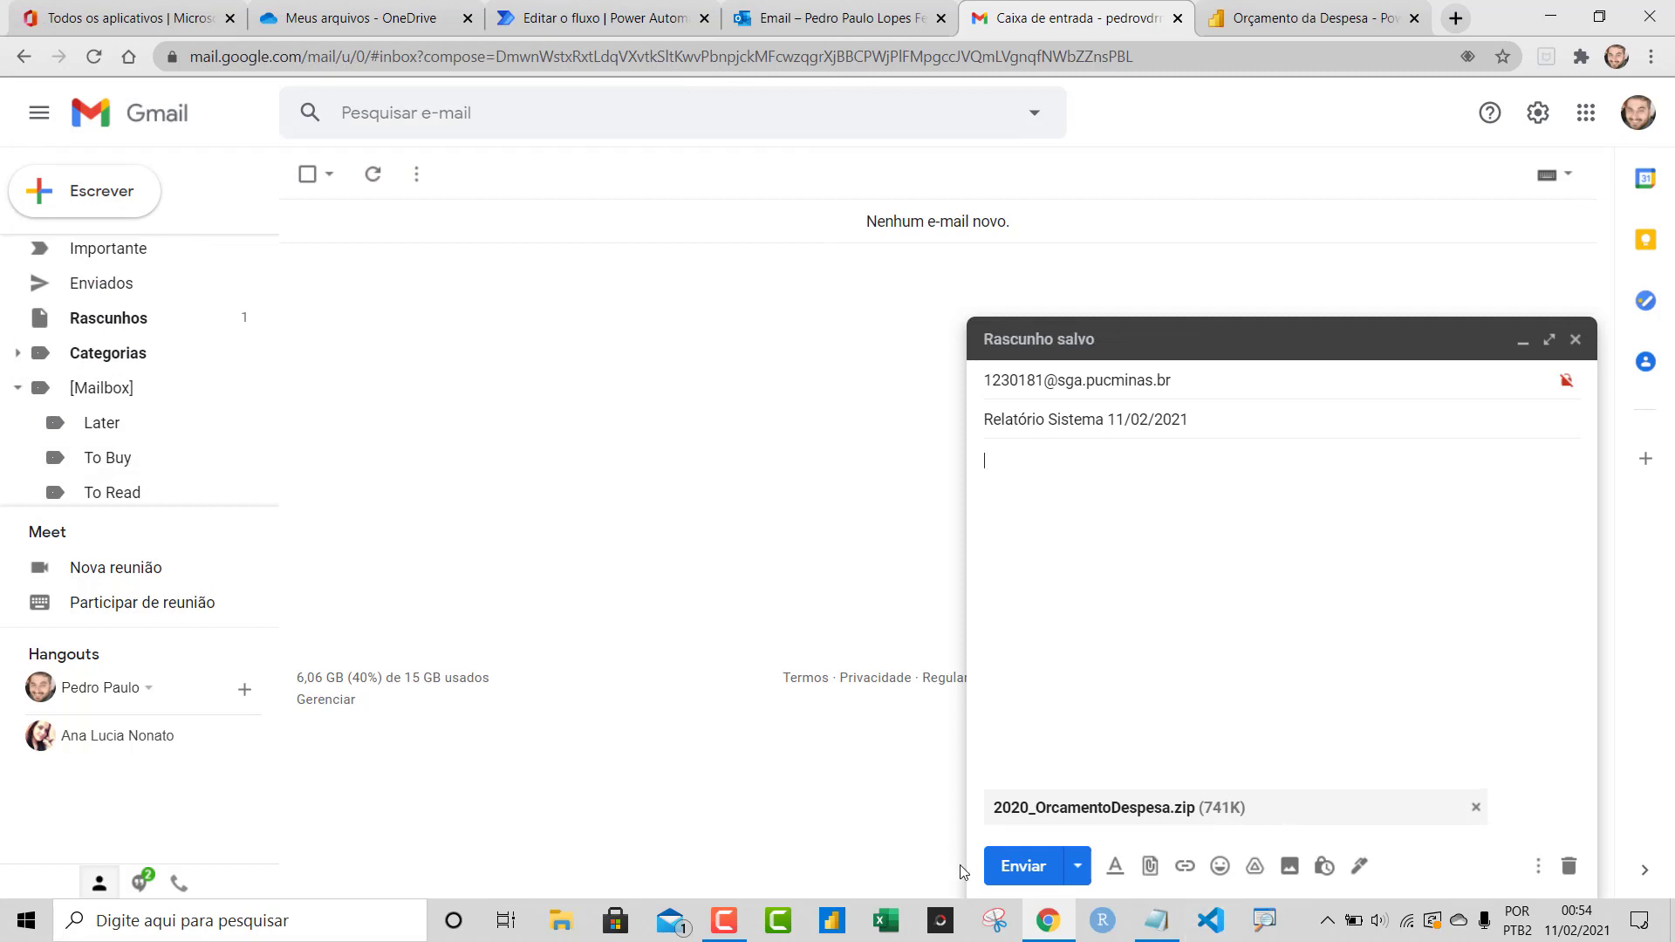
click(1024, 866)
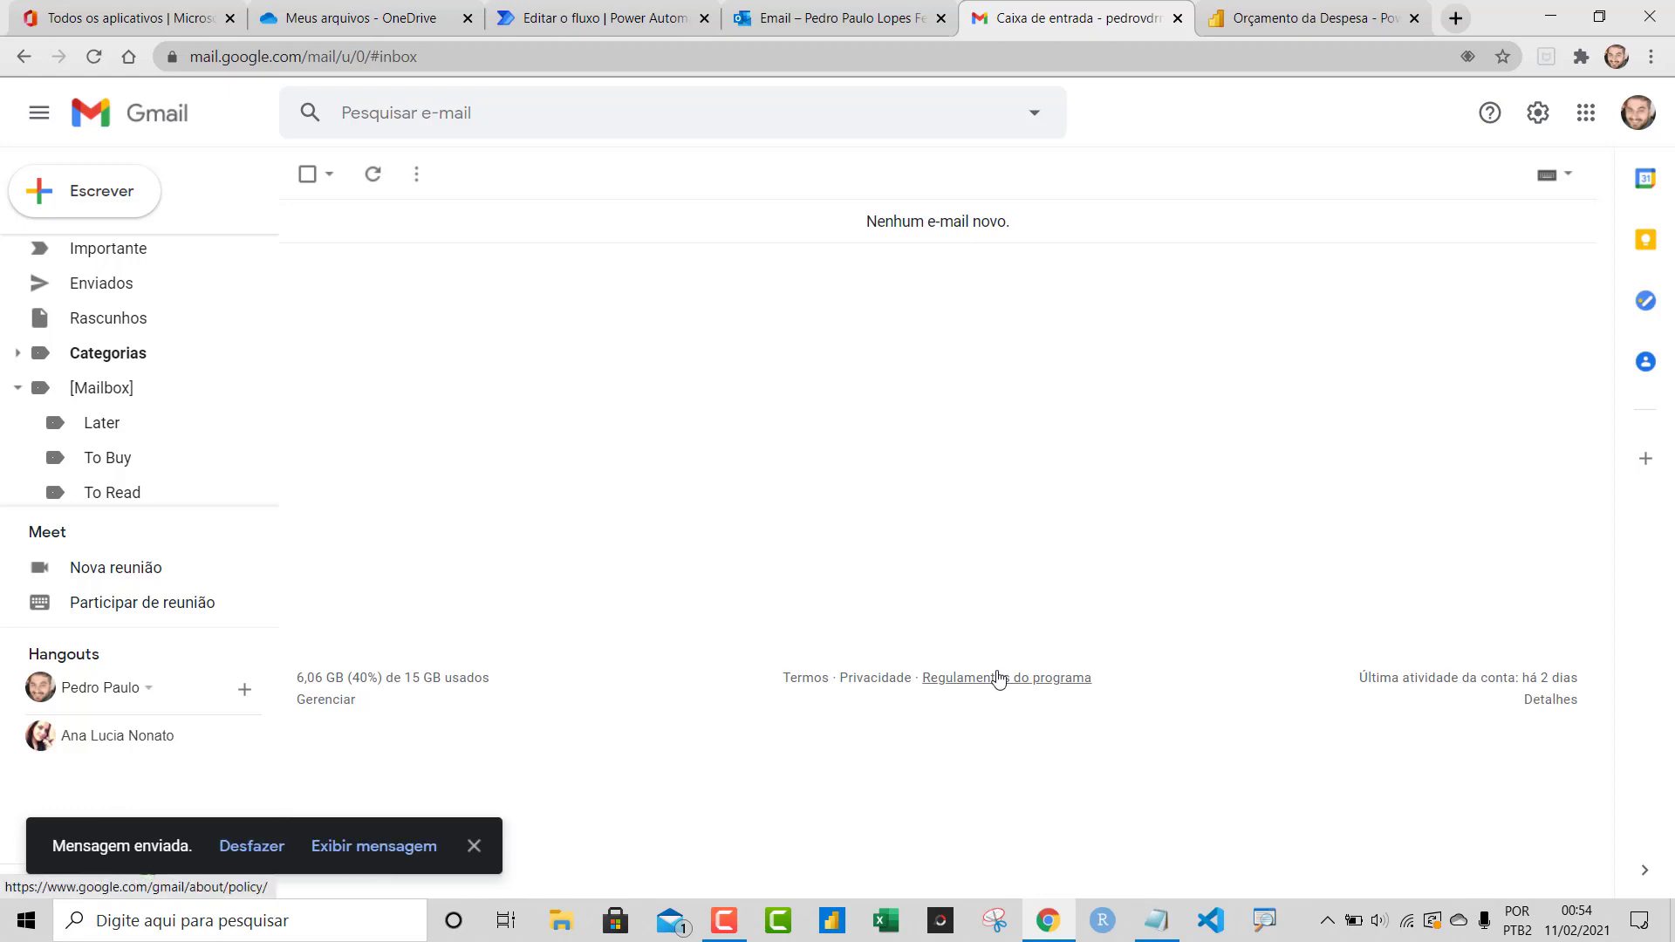
Check Outlook and the flow until 'Relatório Sistema 11/02/2021' arrives and the run result appears
click(844, 9)
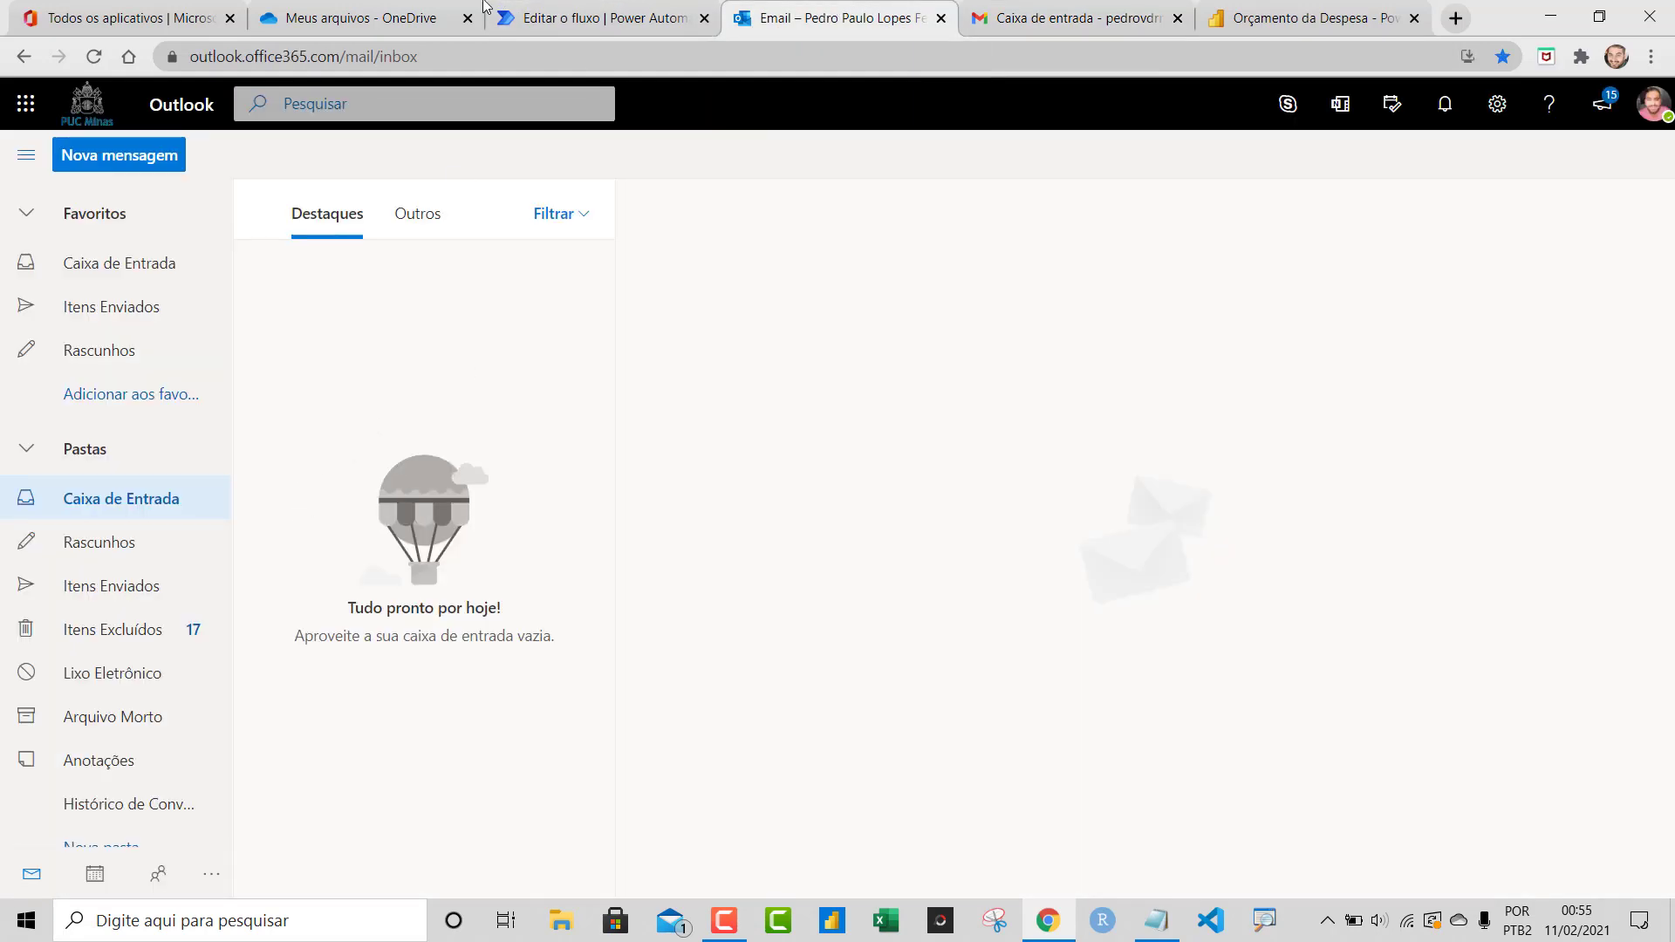
click(576, 17)
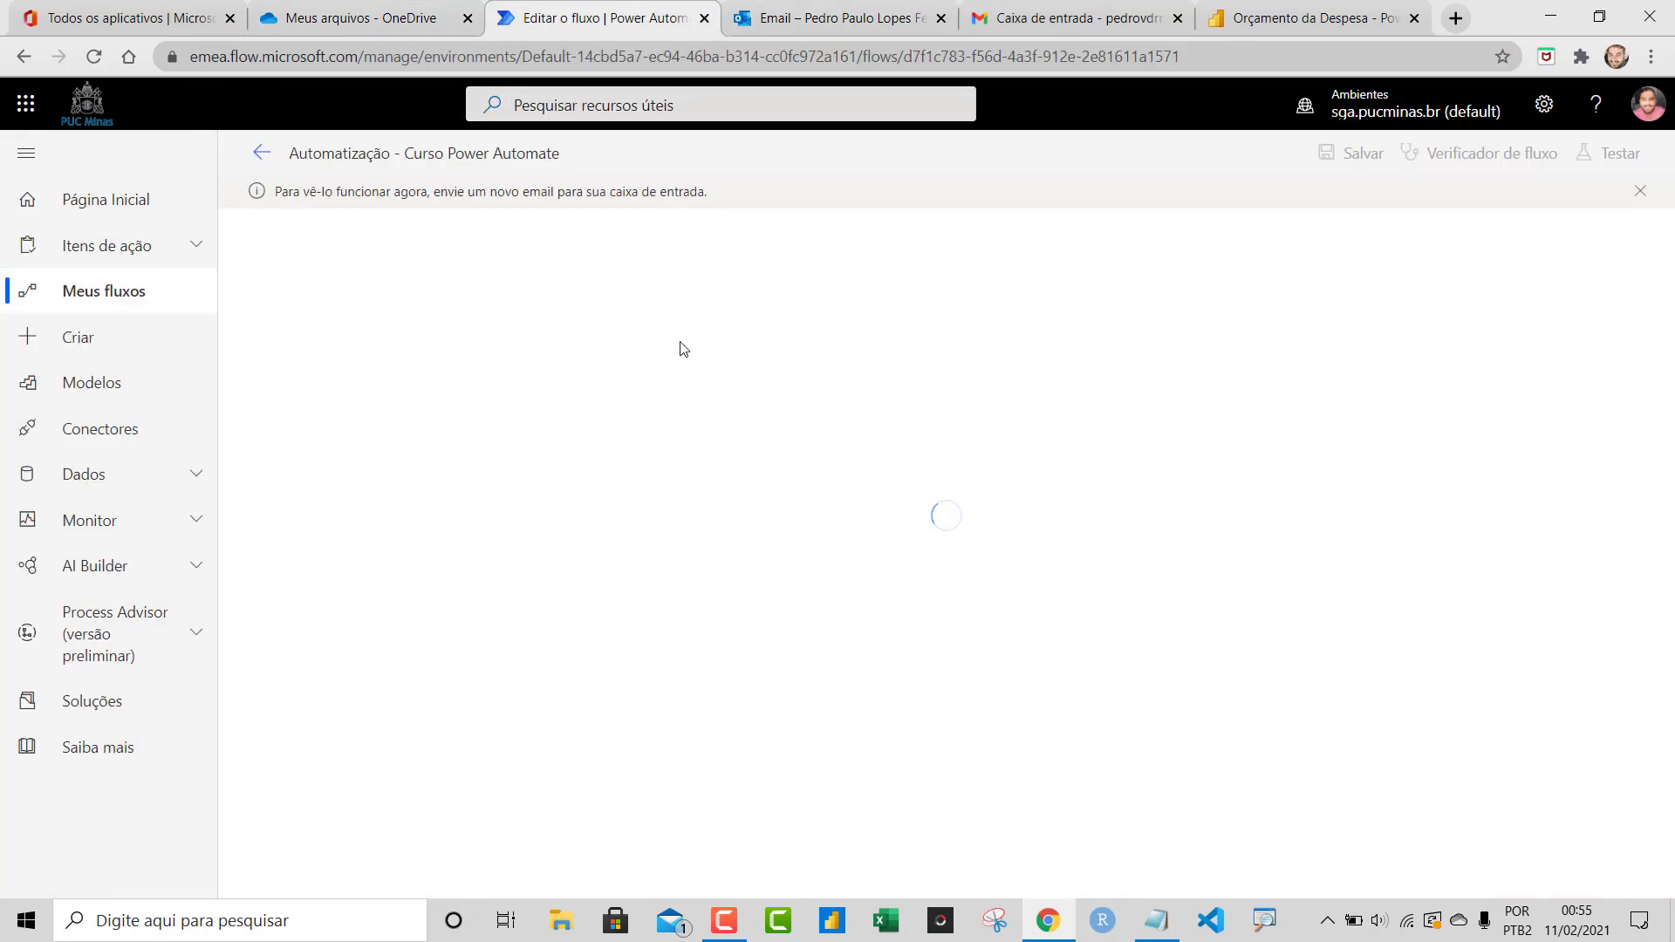
click(814, 5)
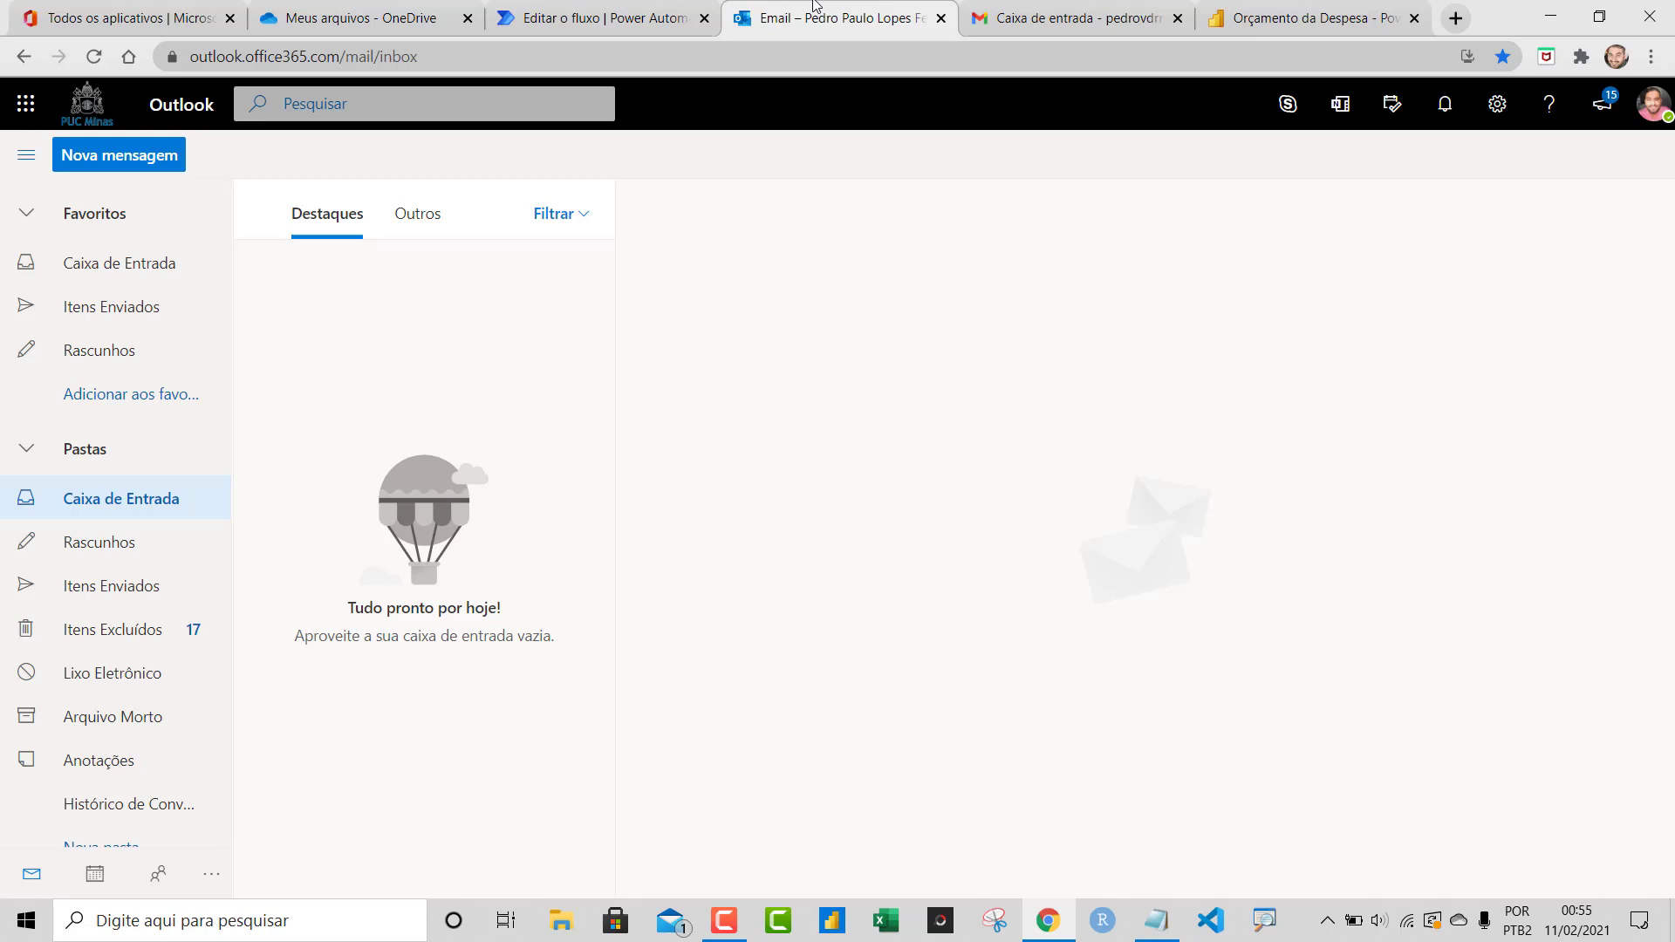
click(677, 10)
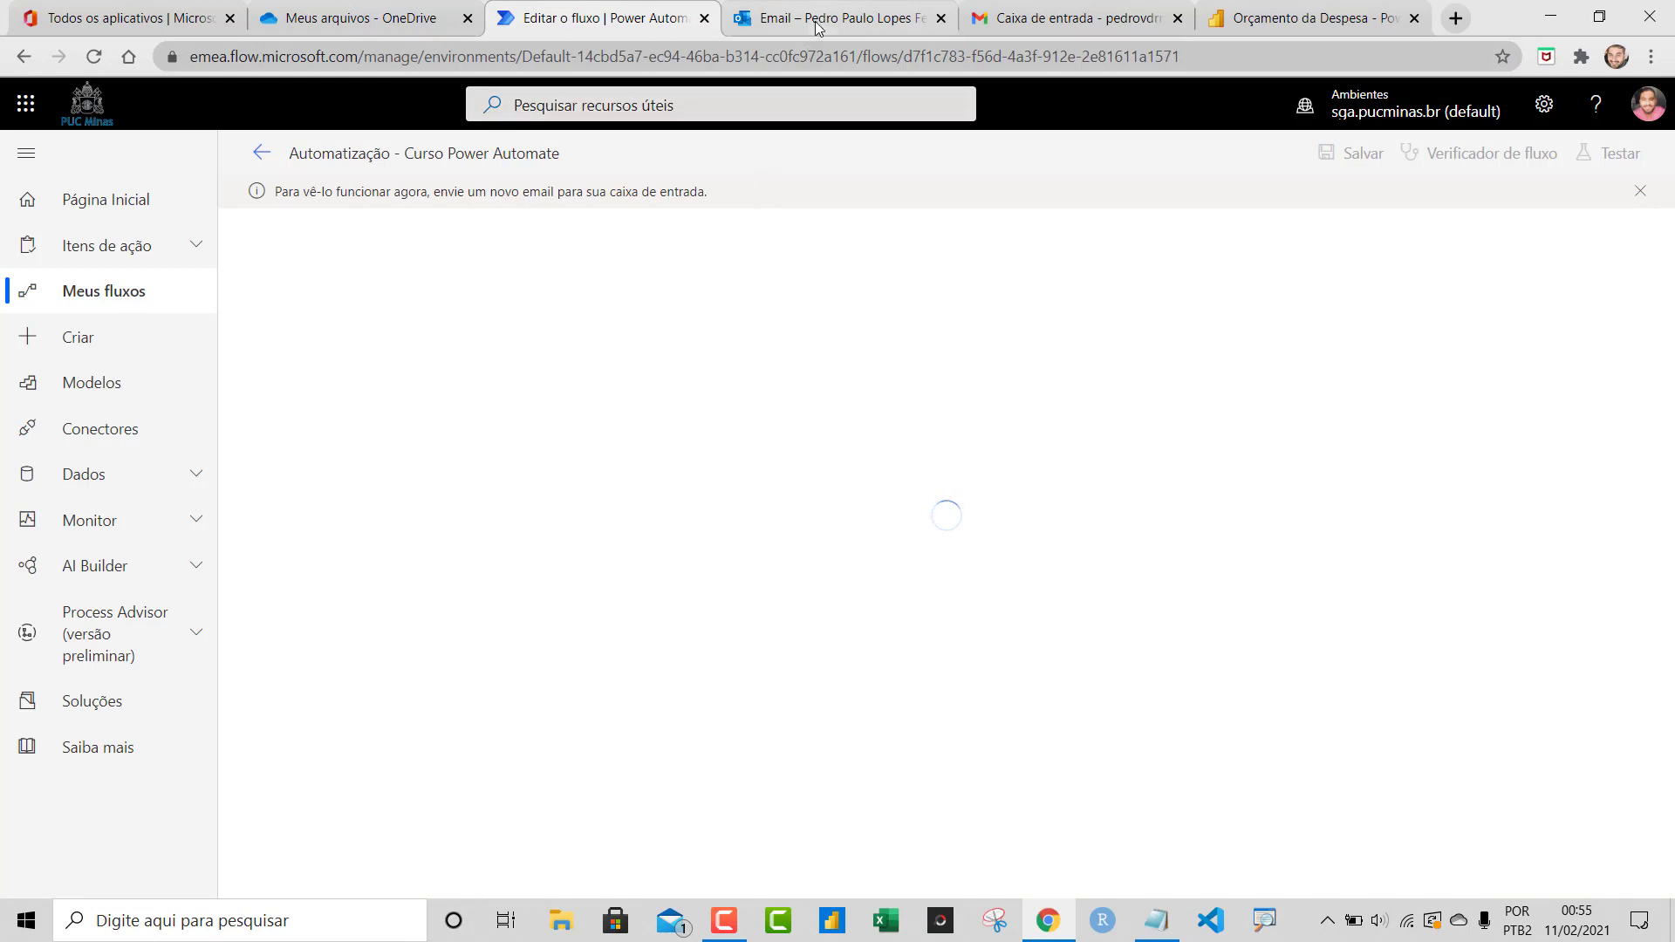
click(818, 27)
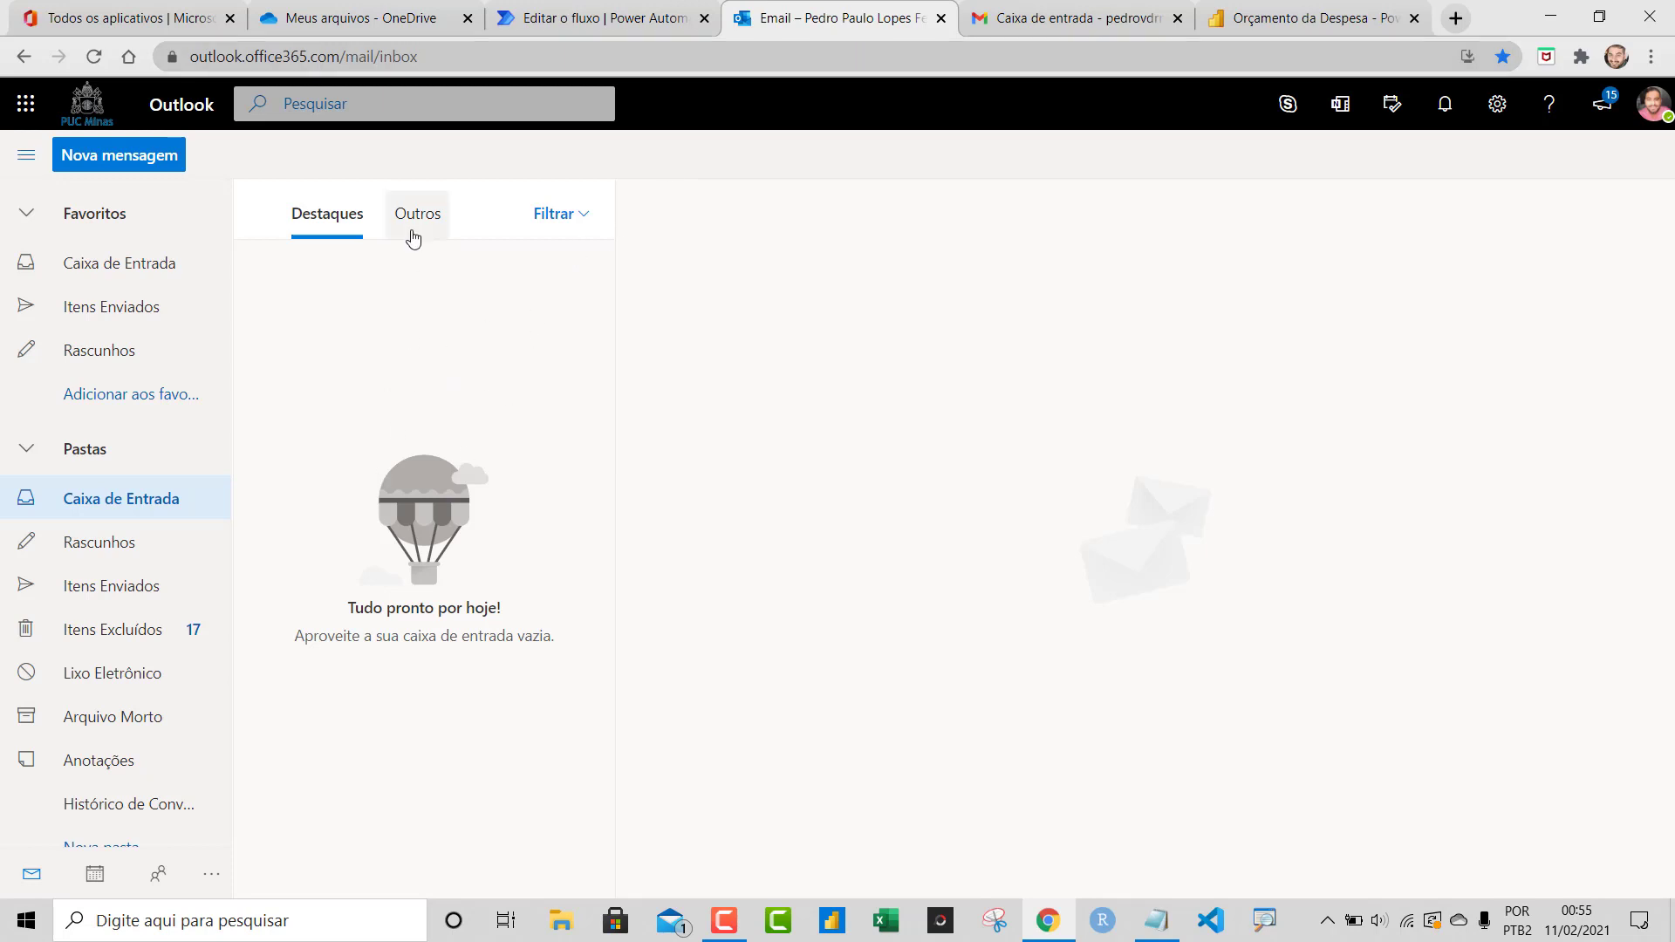
click(602, 17)
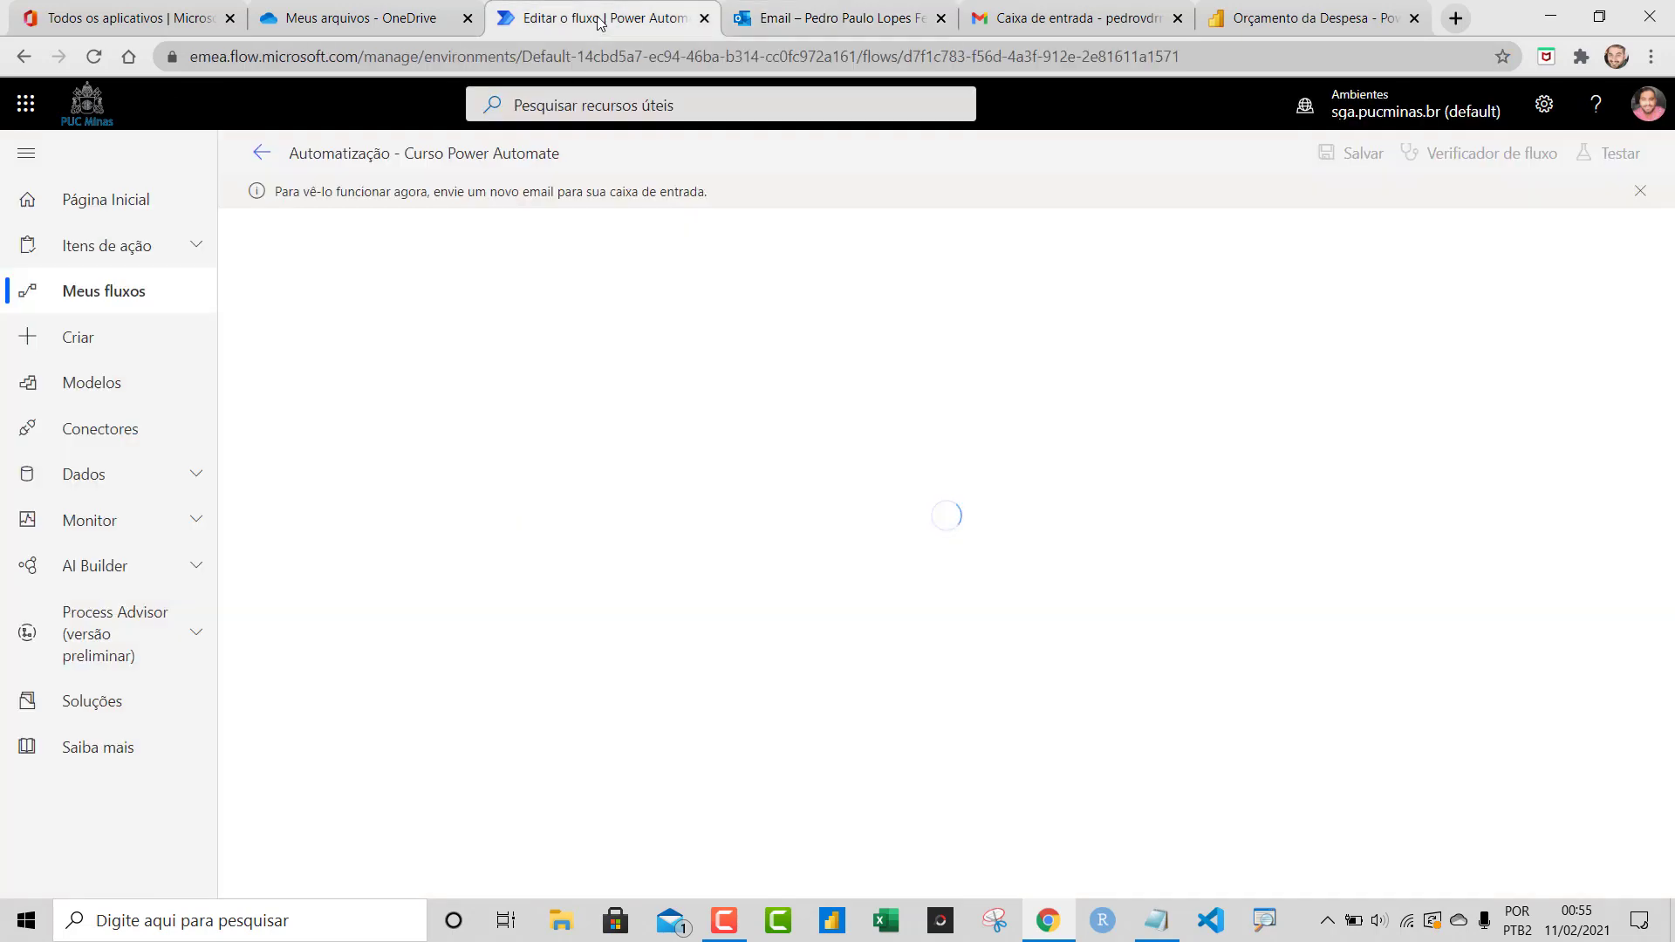
click(780, 24)
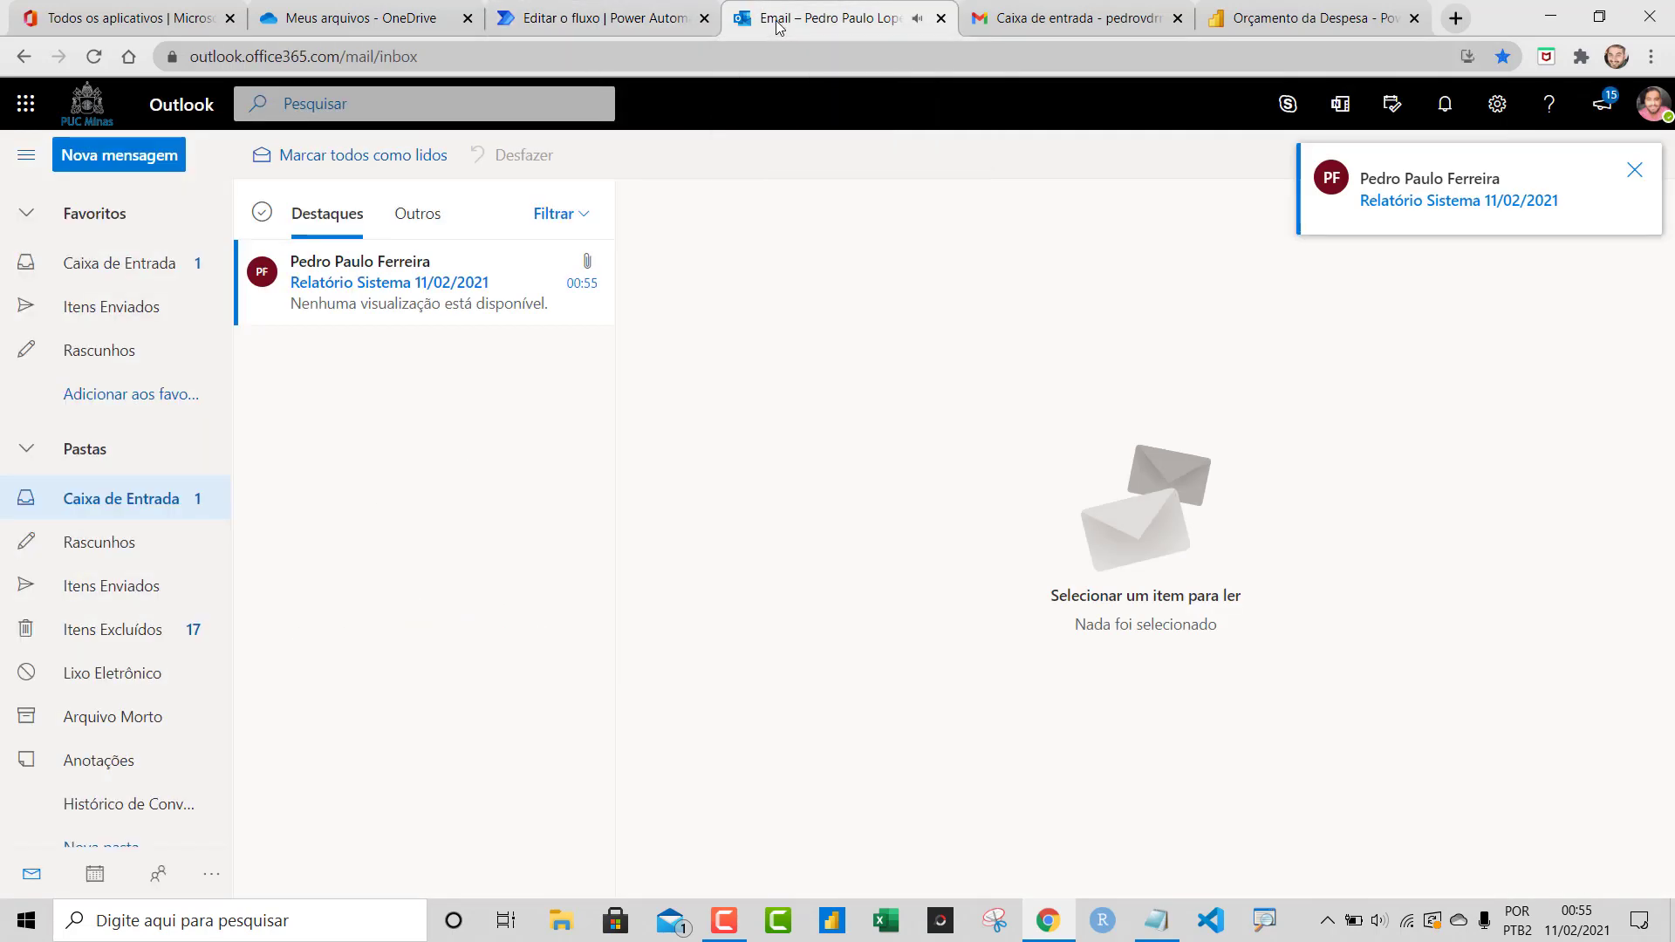
click(561, 12)
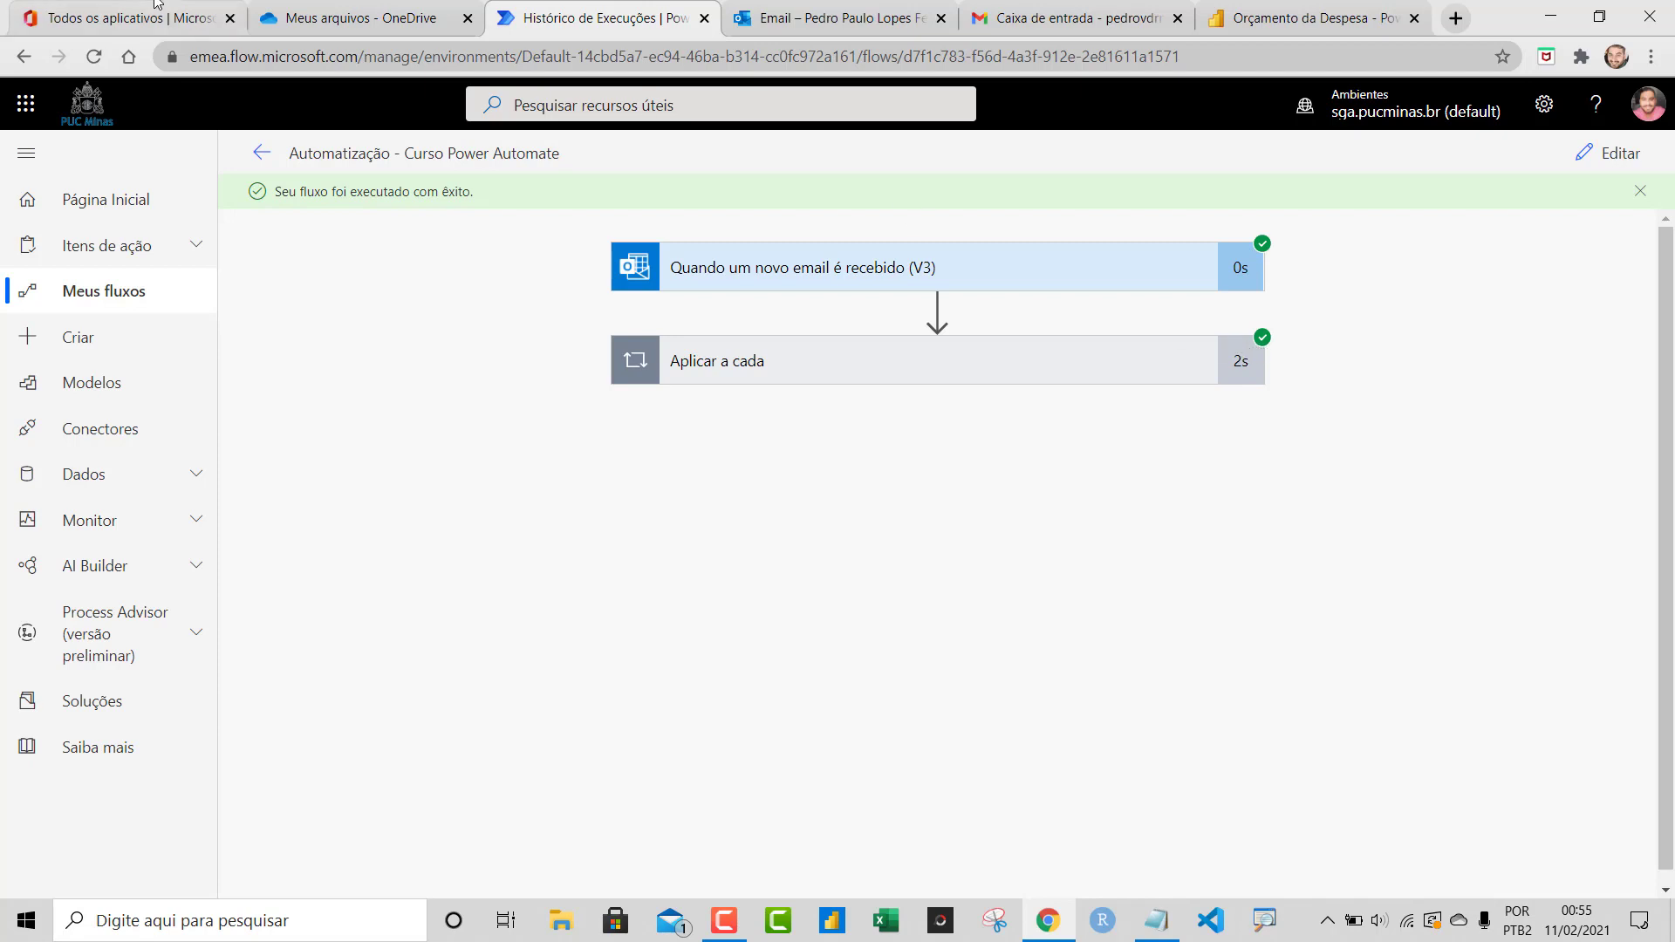
Open Automatização › Anexos in OneDrive to find 2020_OrcamentoDespesa.zip
click(289, 11)
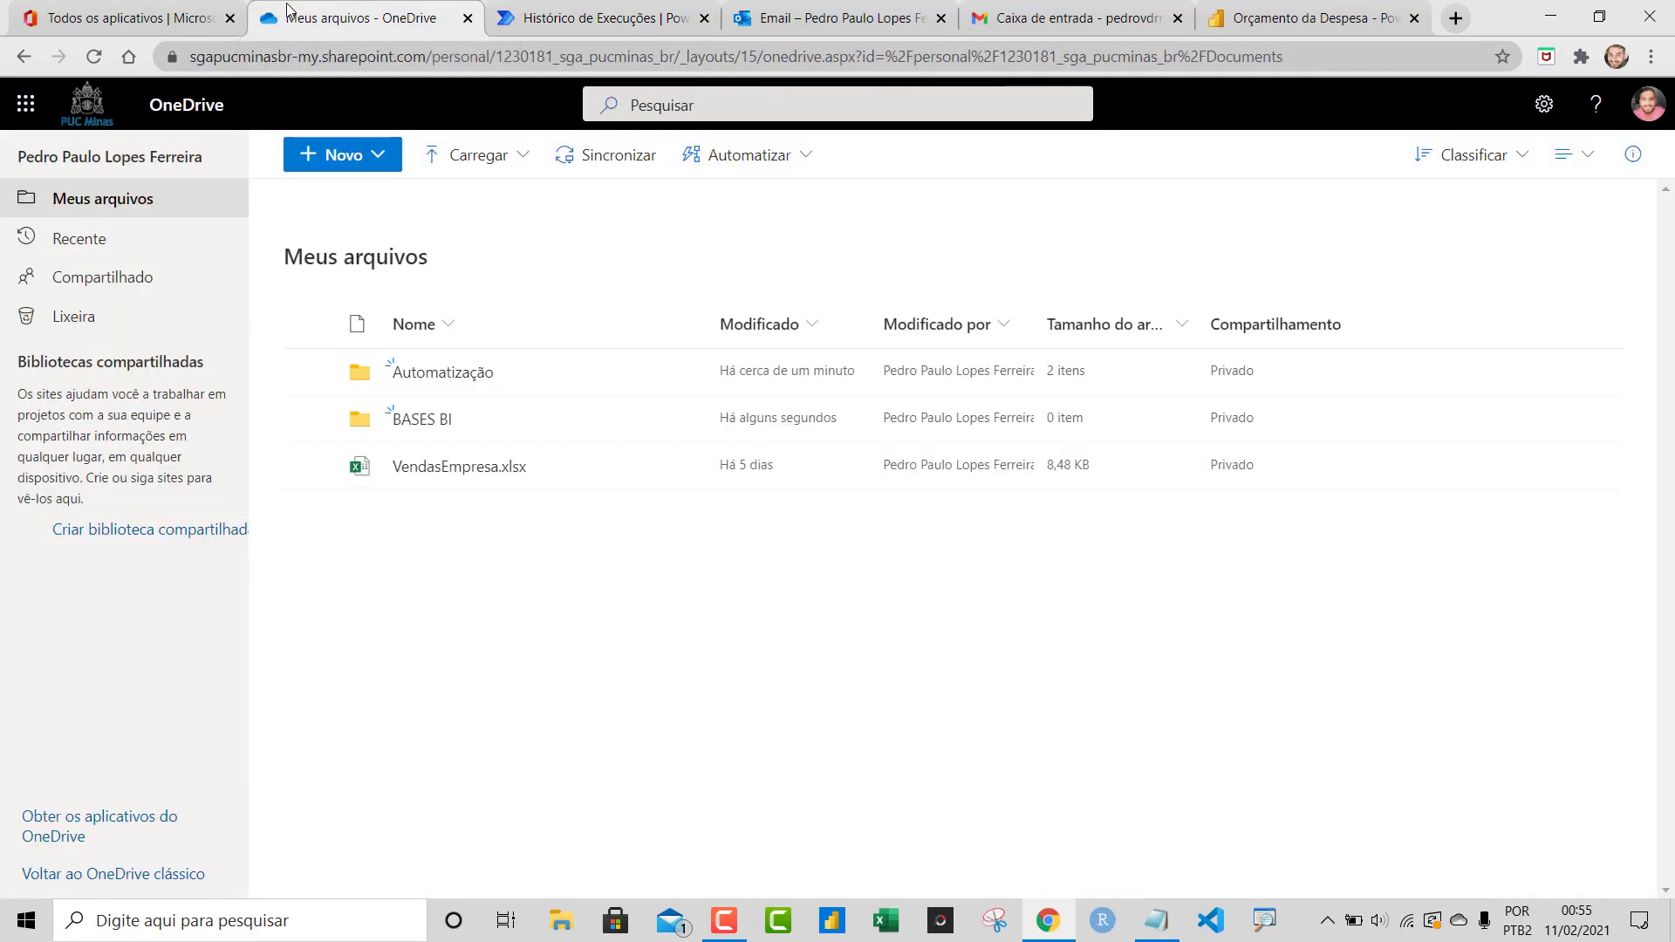
click(460, 375)
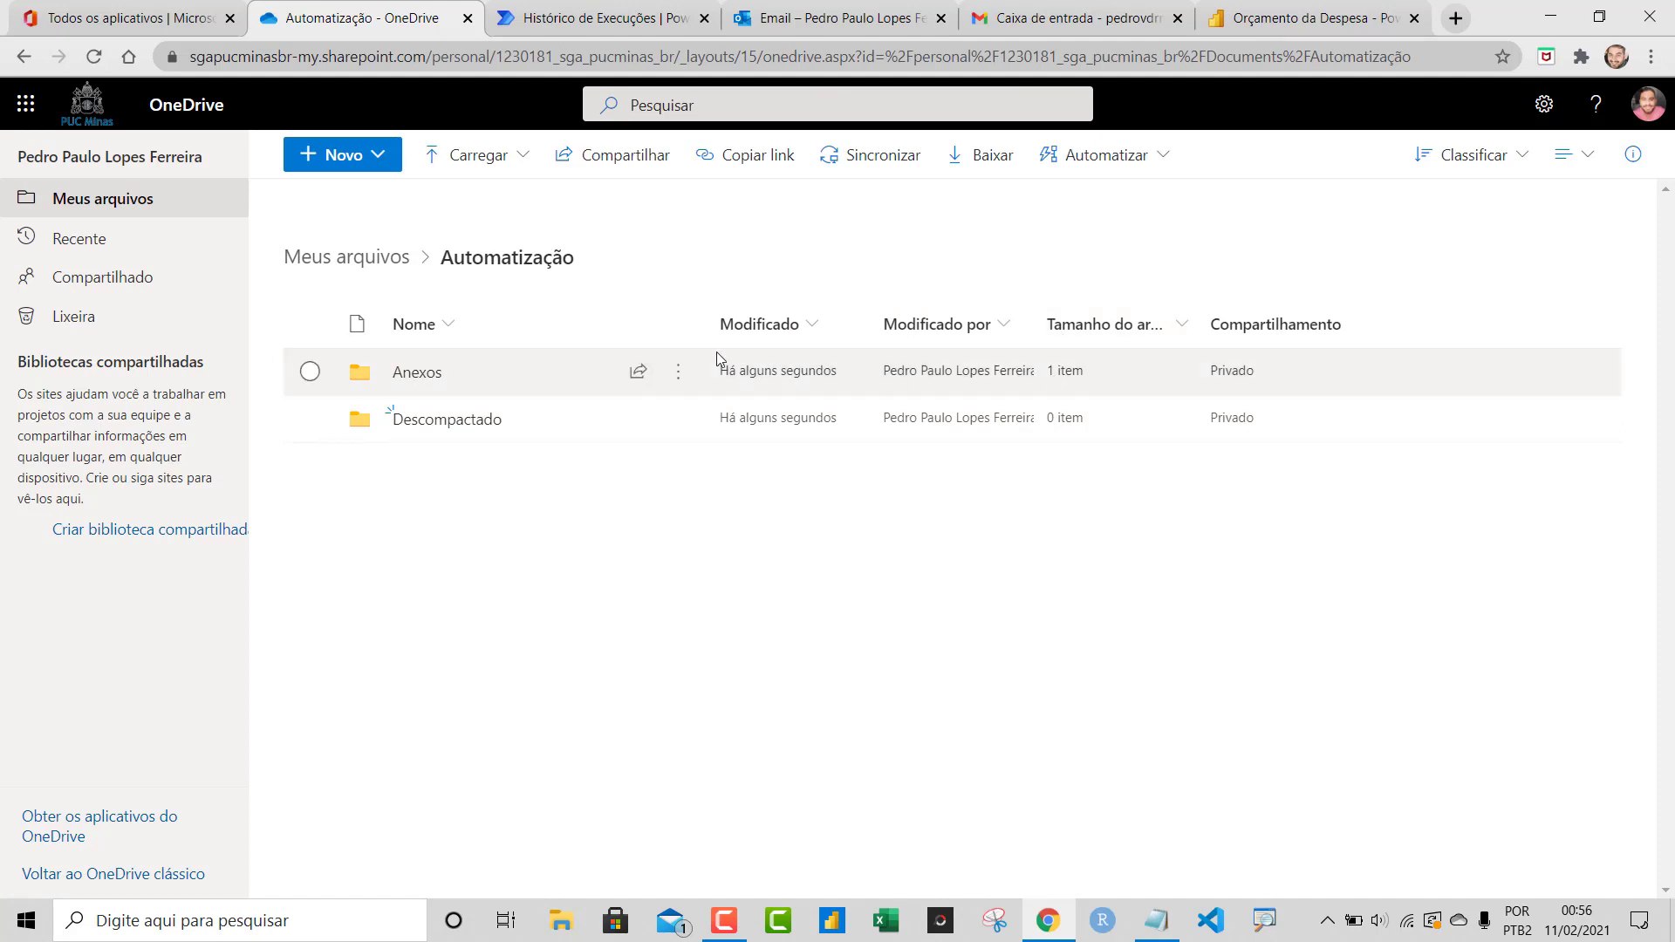
click(431, 384)
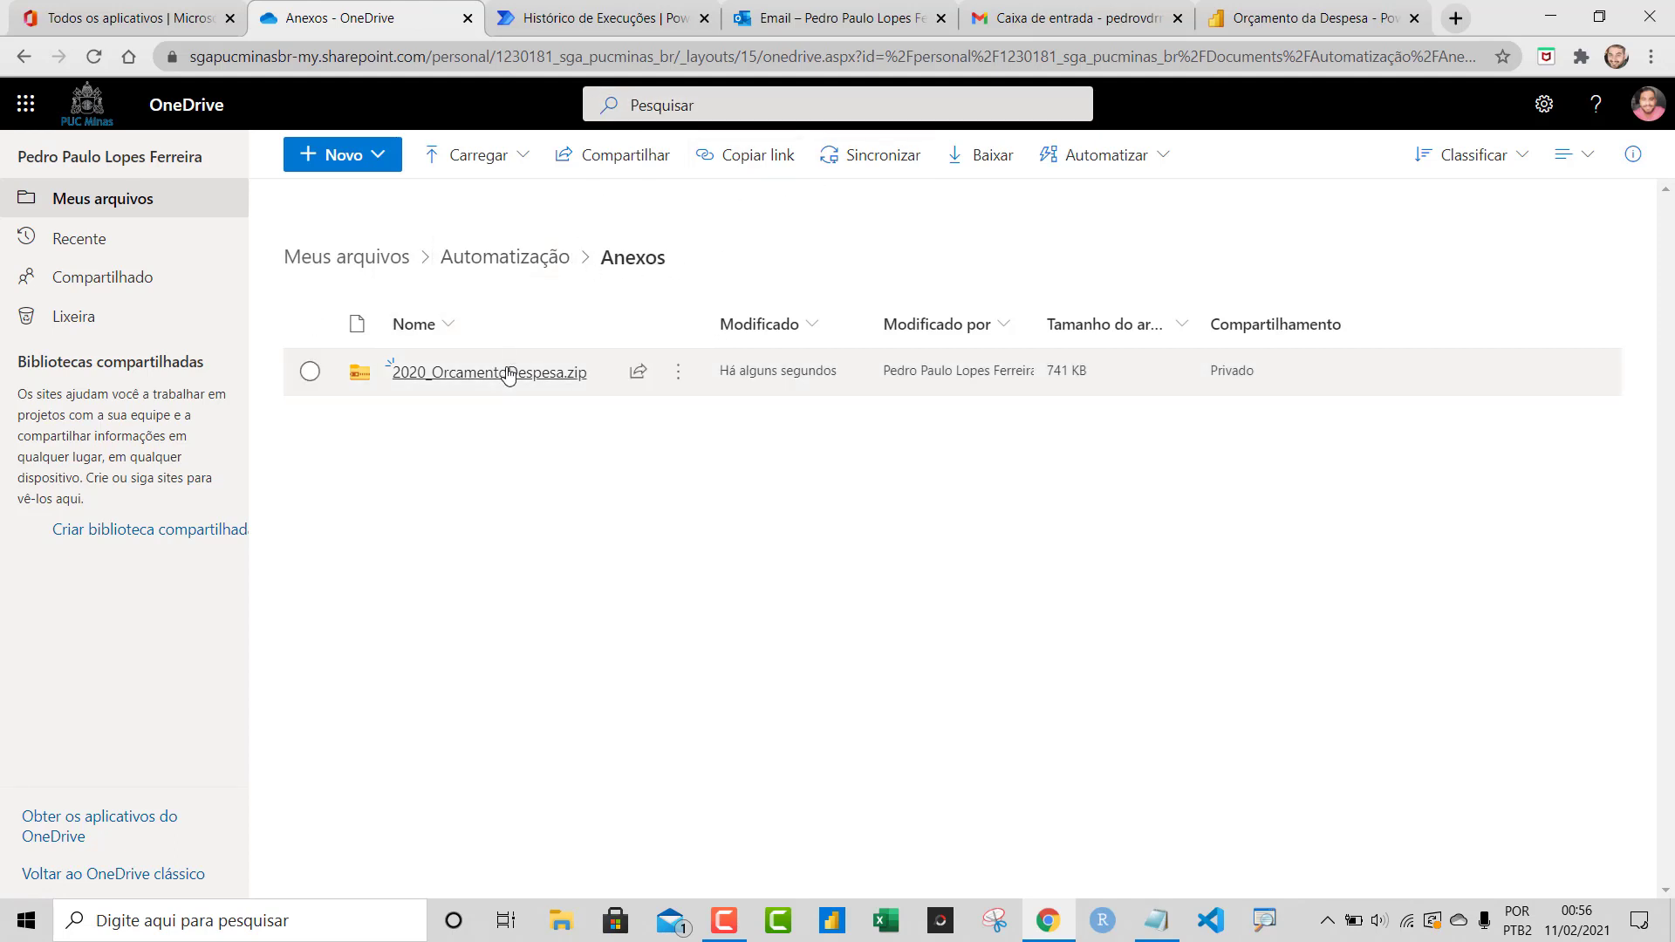
Compare the saved file with the Outlook email's attachment, then return to the successful run
click(829, 17)
click(392, 284)
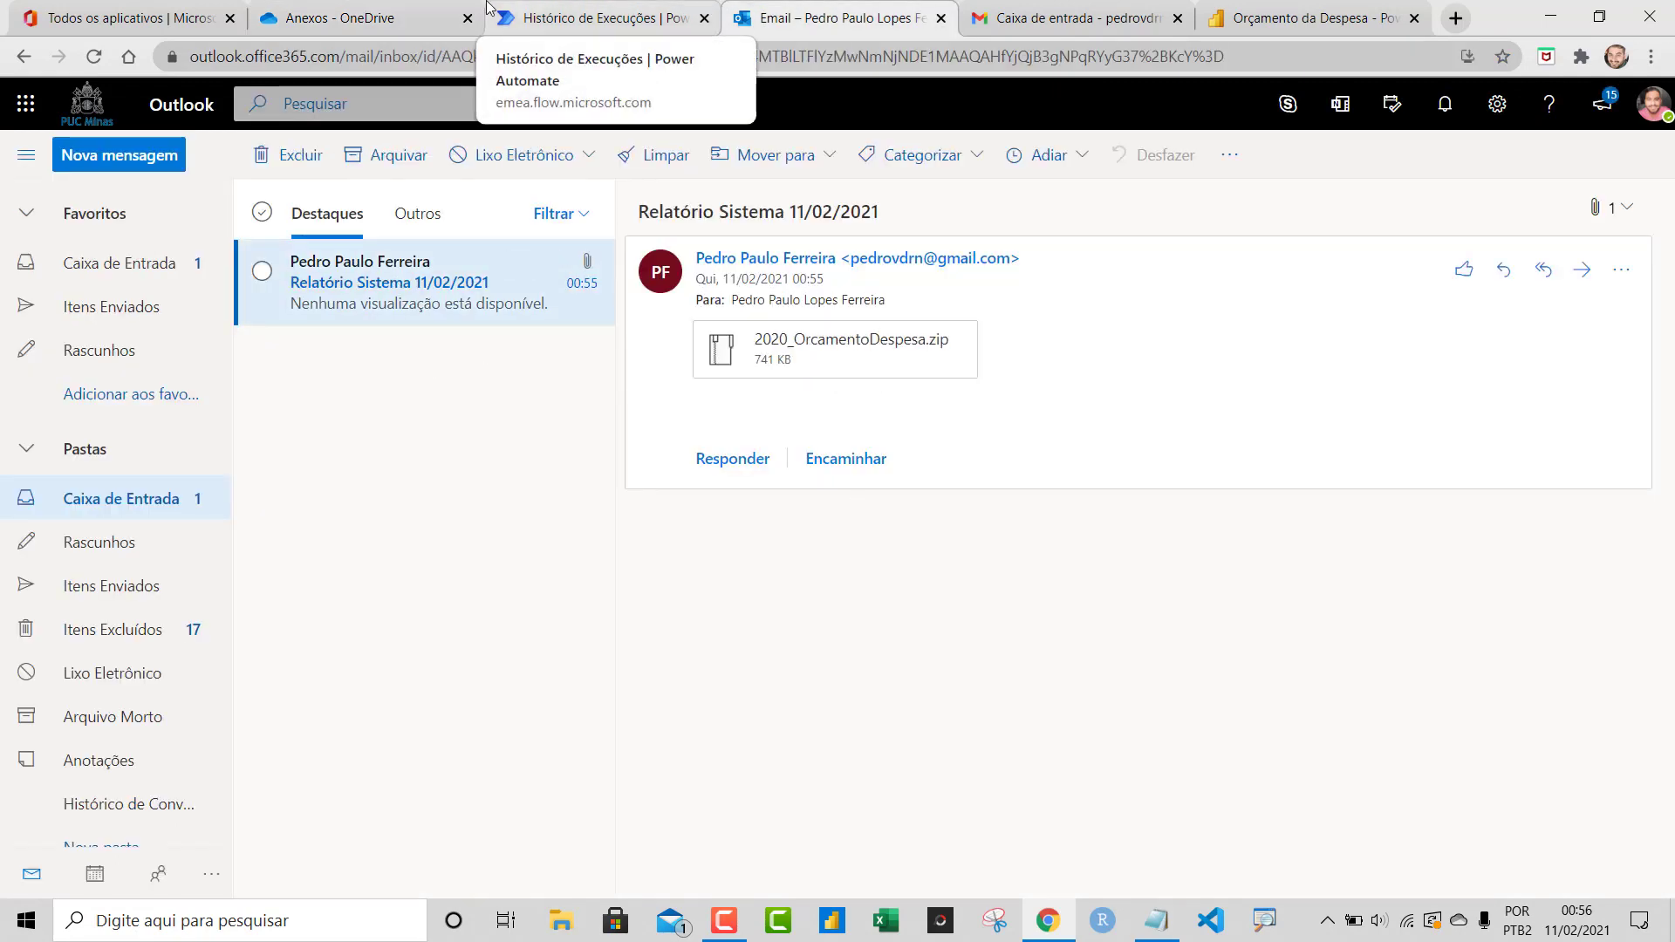
click(434, 13)
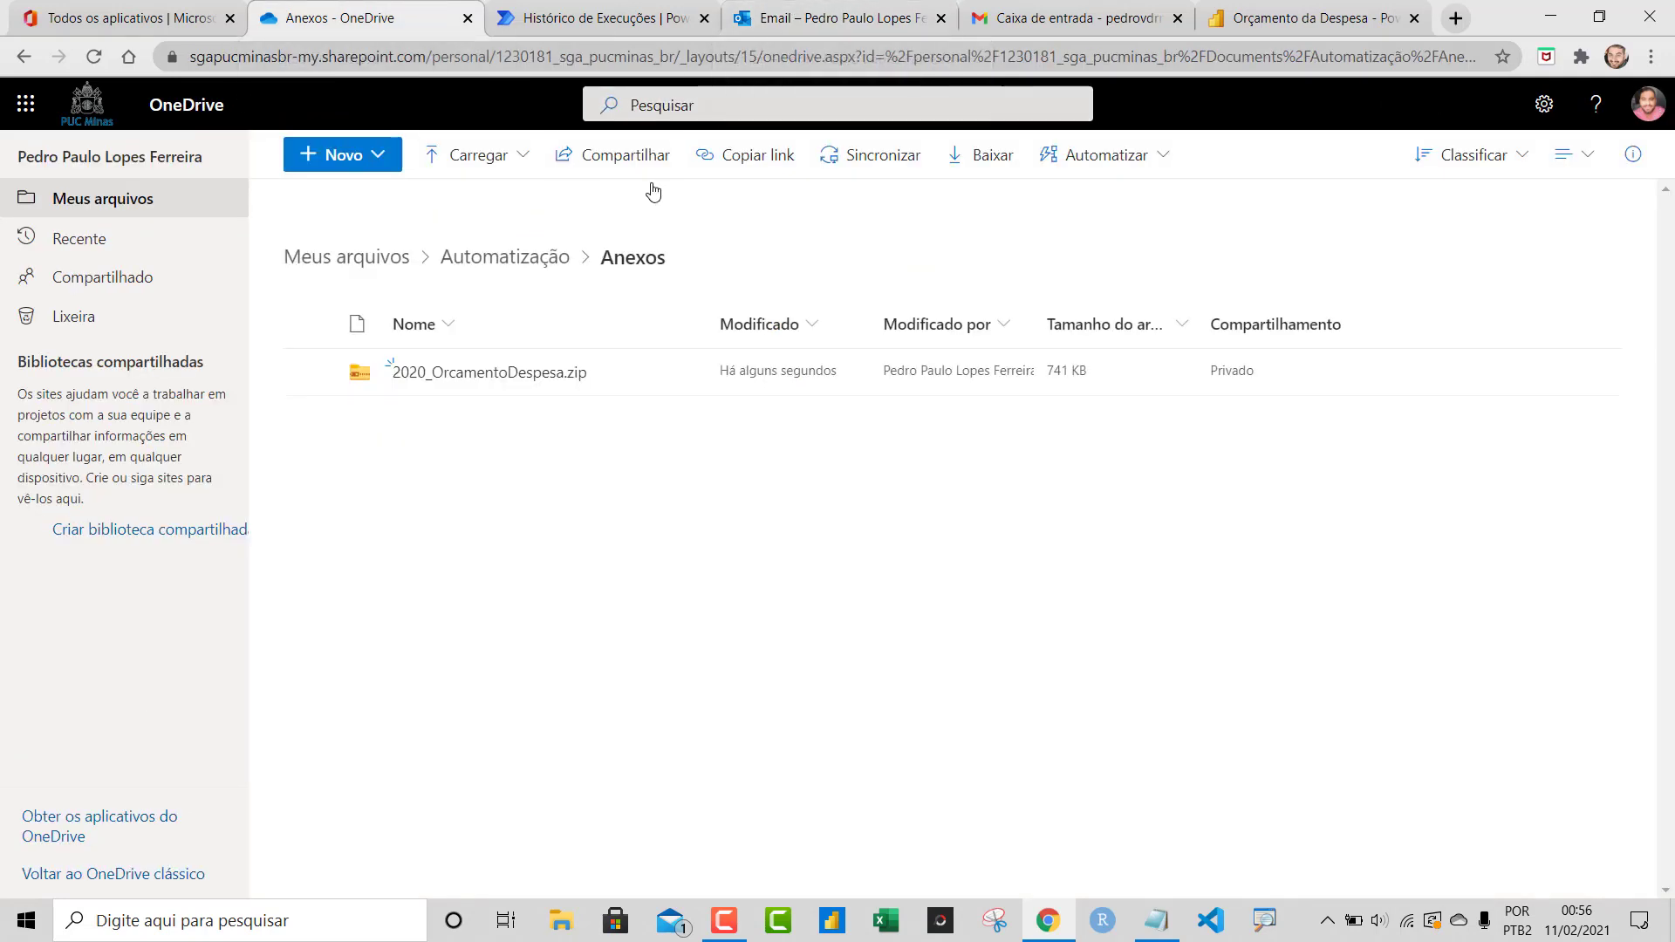
mouse_move(581, 382)
mouse_move(504, 373)
click(682, 11)
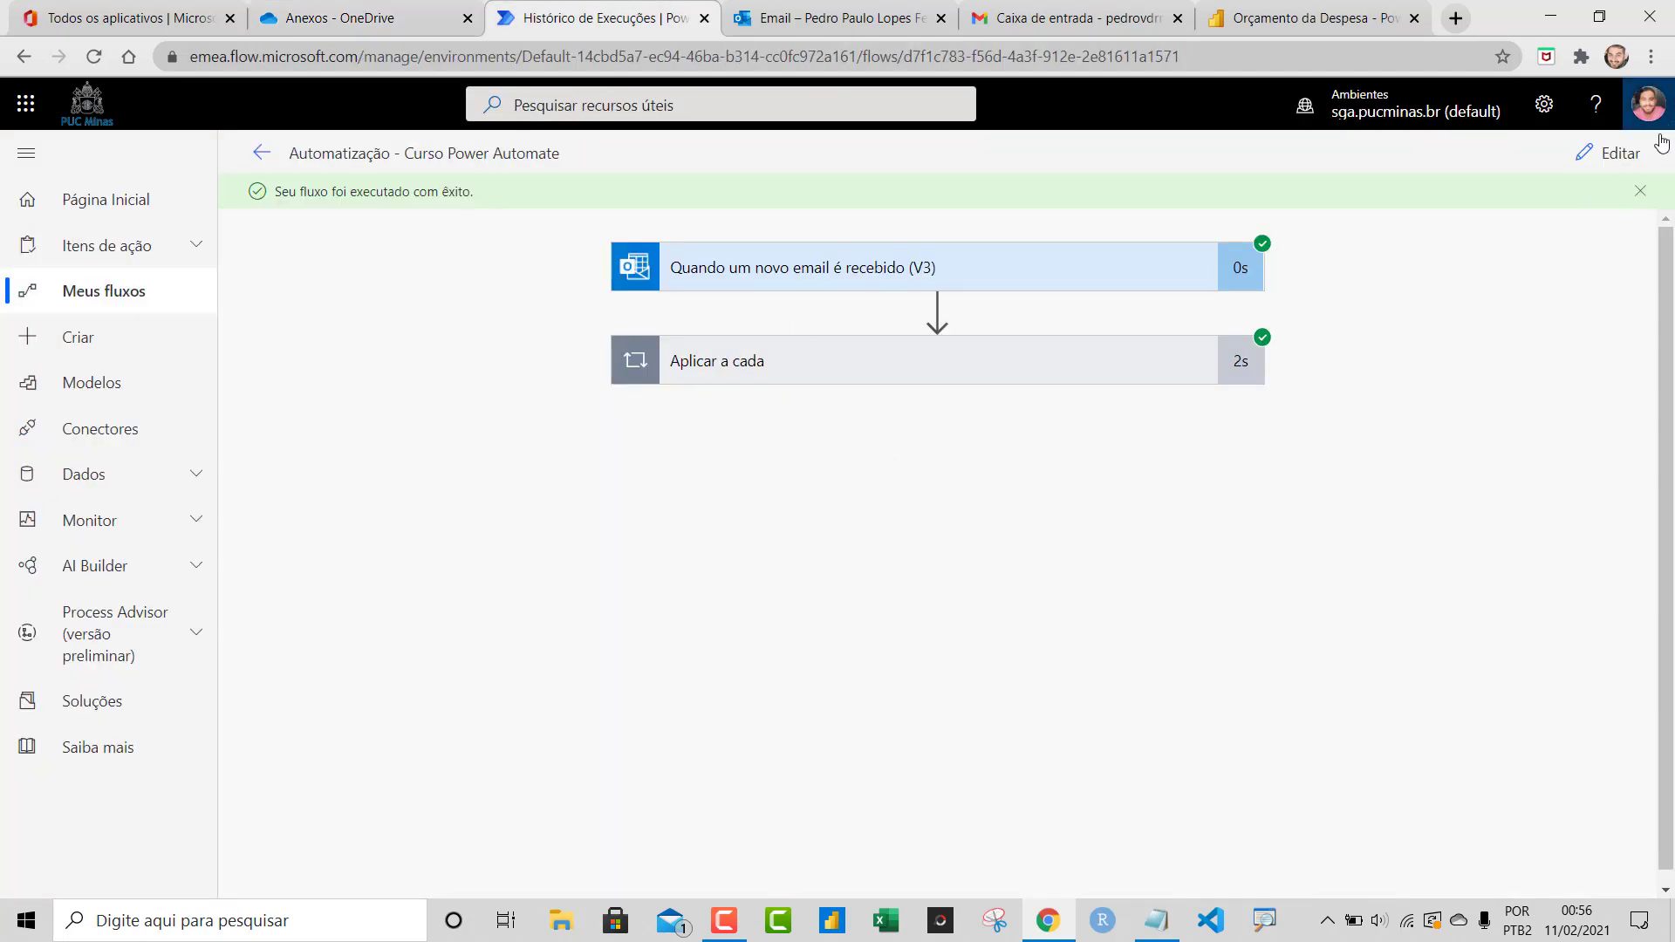
Add an Atraso action from the Agenda connector after the Aplicar a cada loop
click(1625, 154)
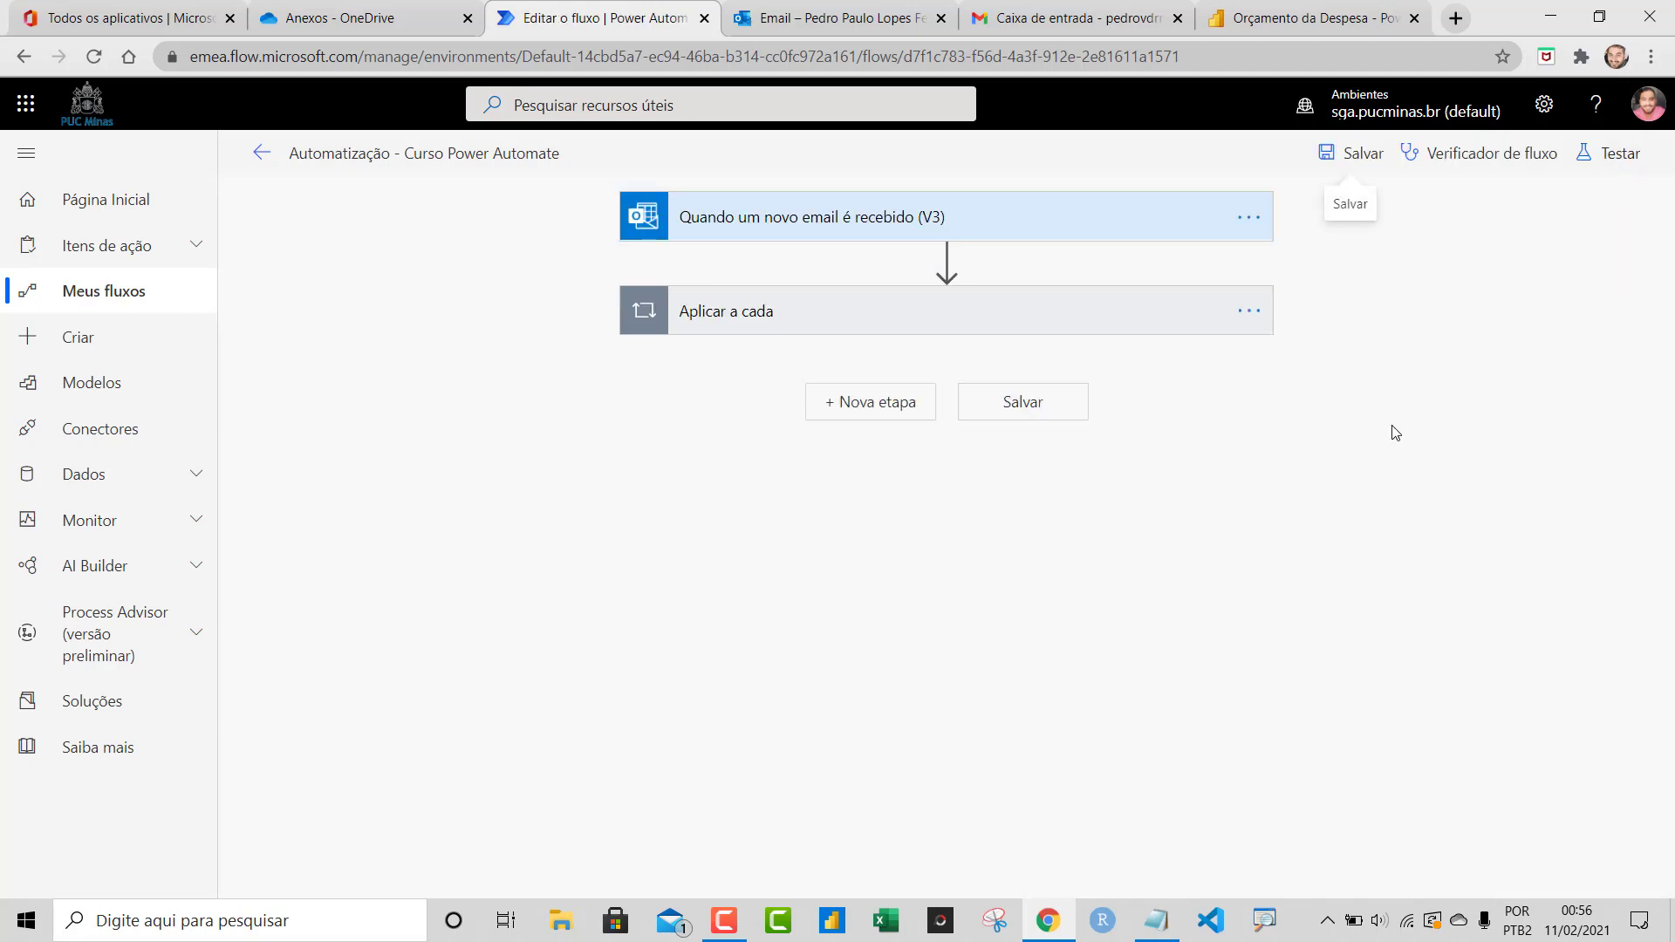
click(907, 404)
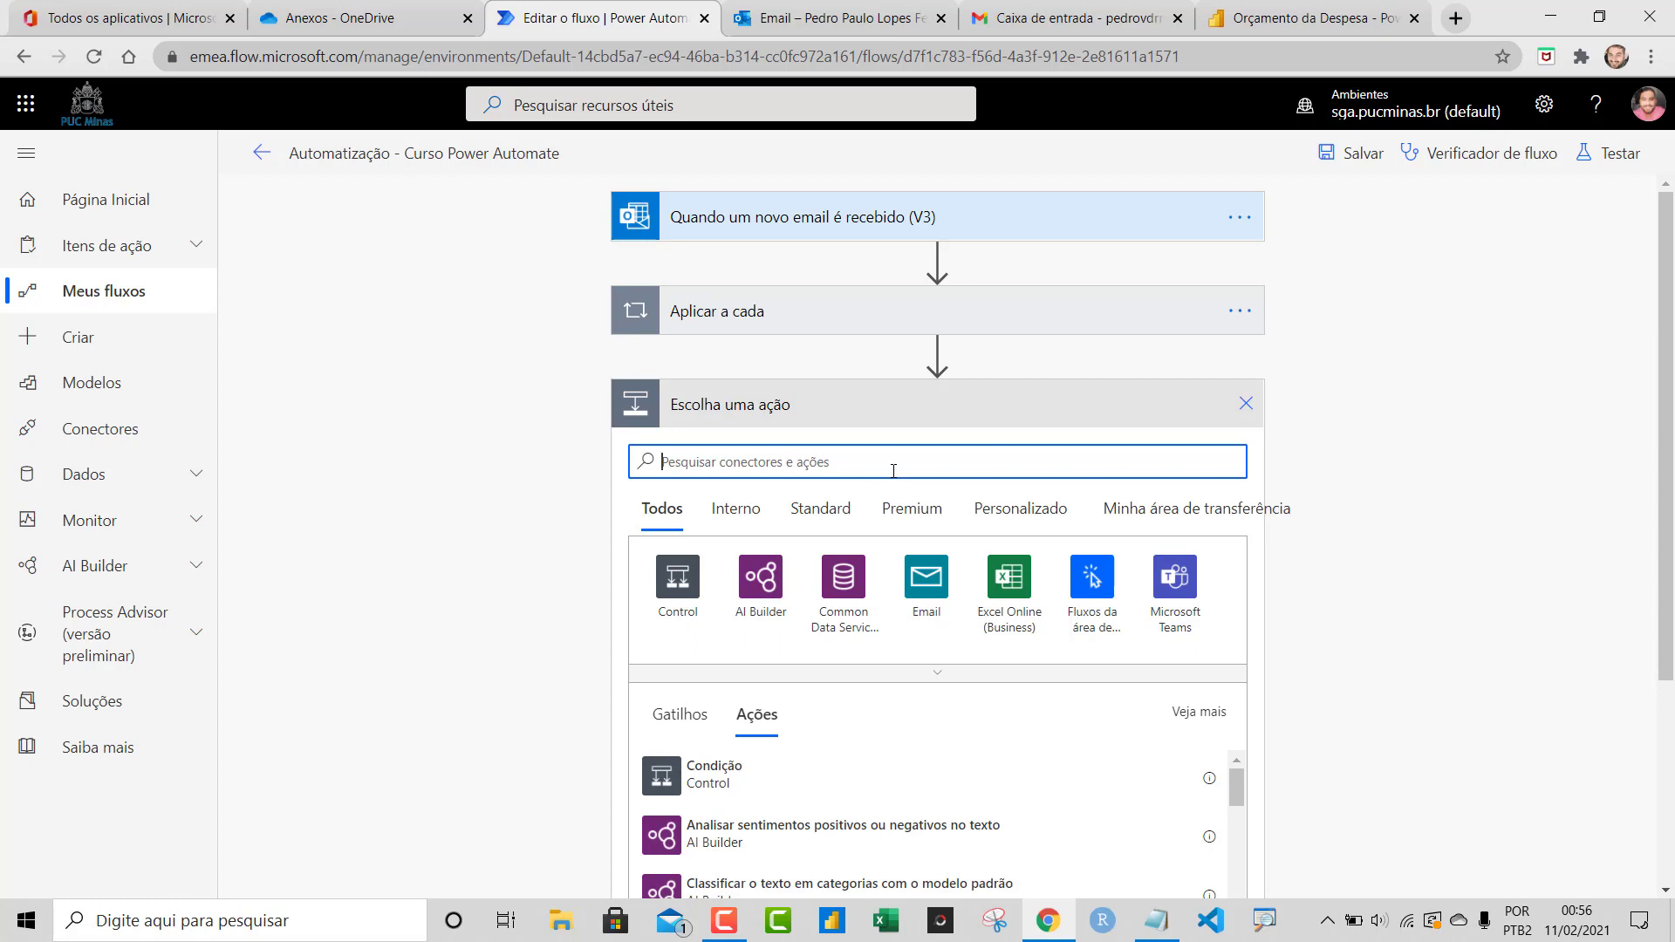
text(temo)
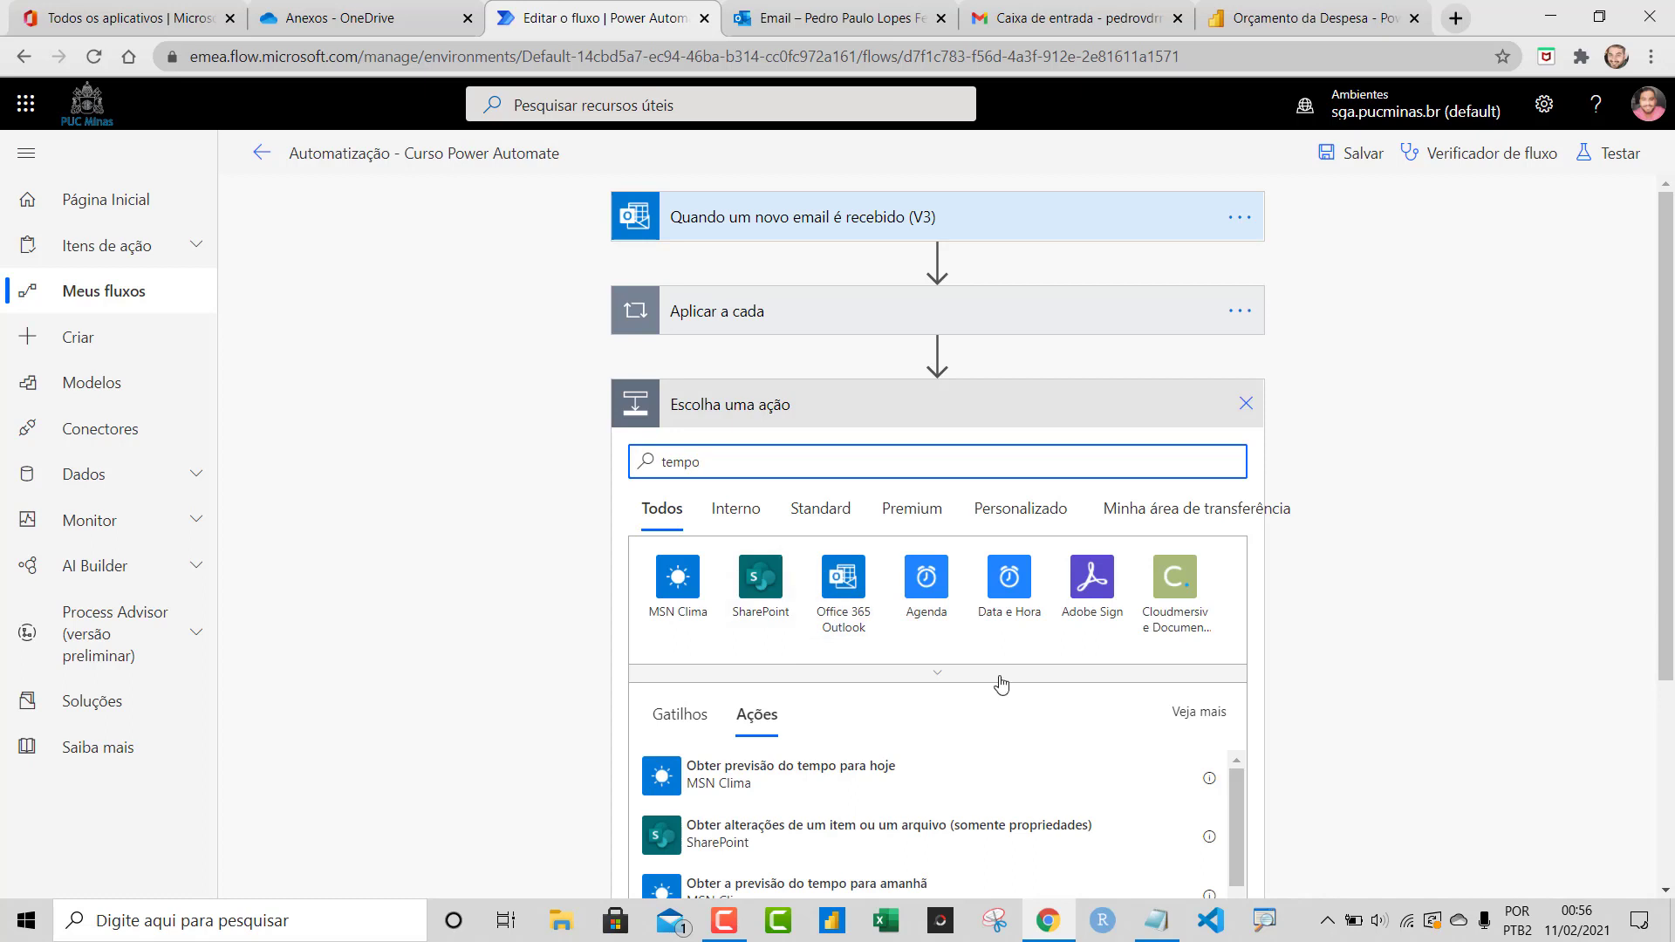
click(917, 599)
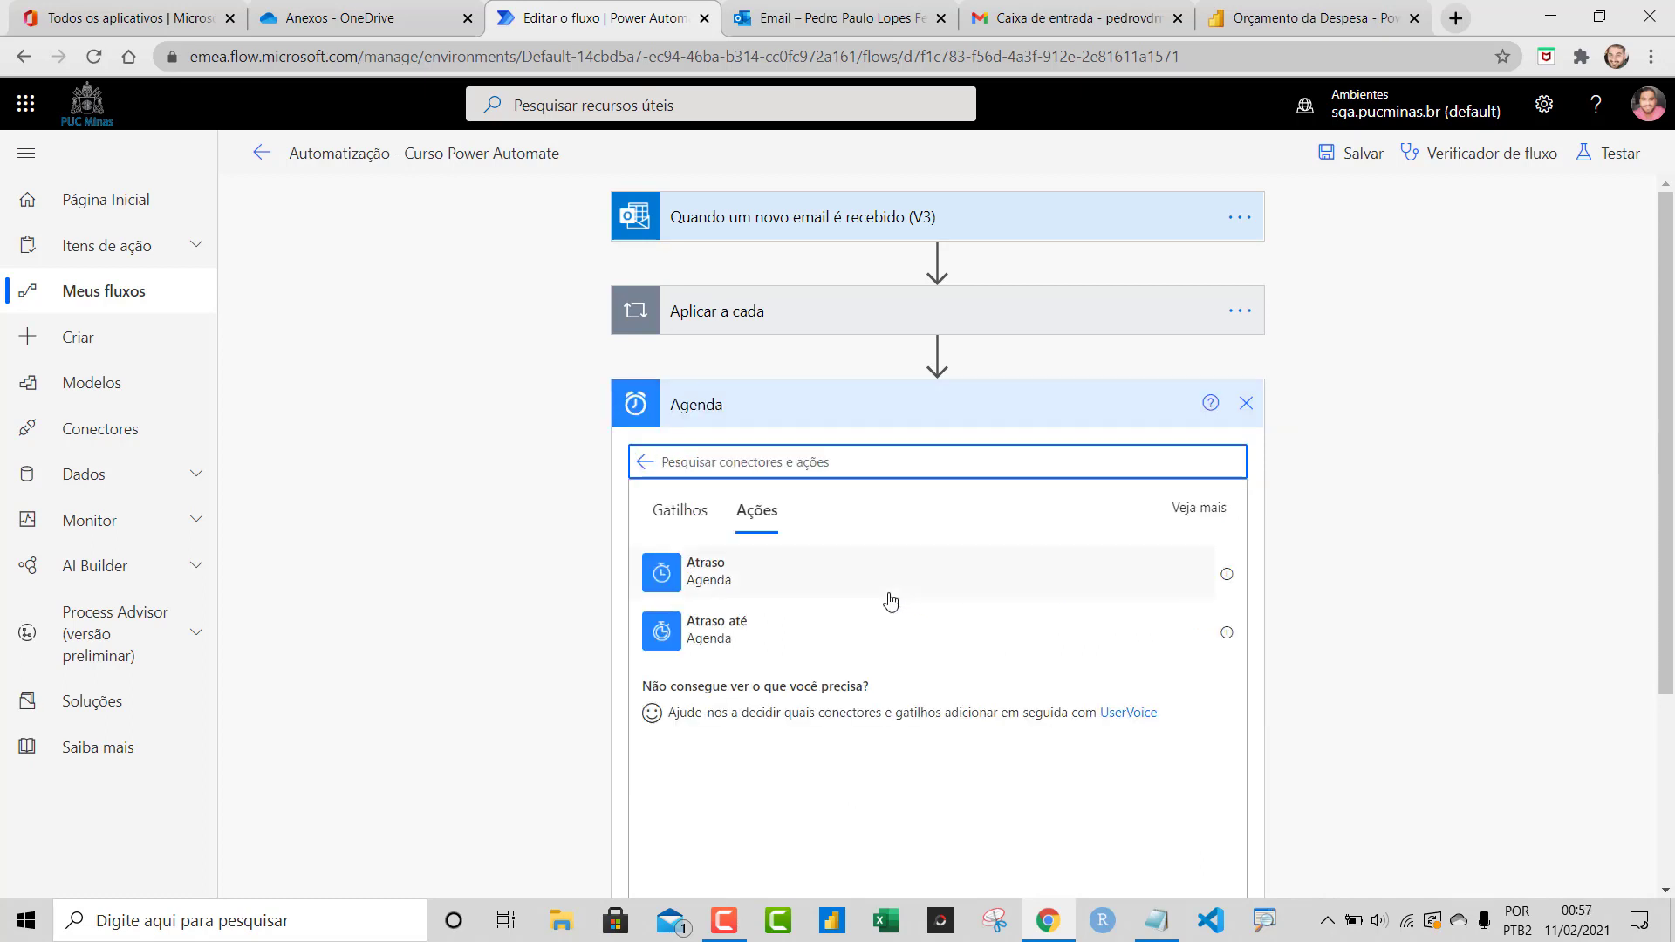
click(1192, 597)
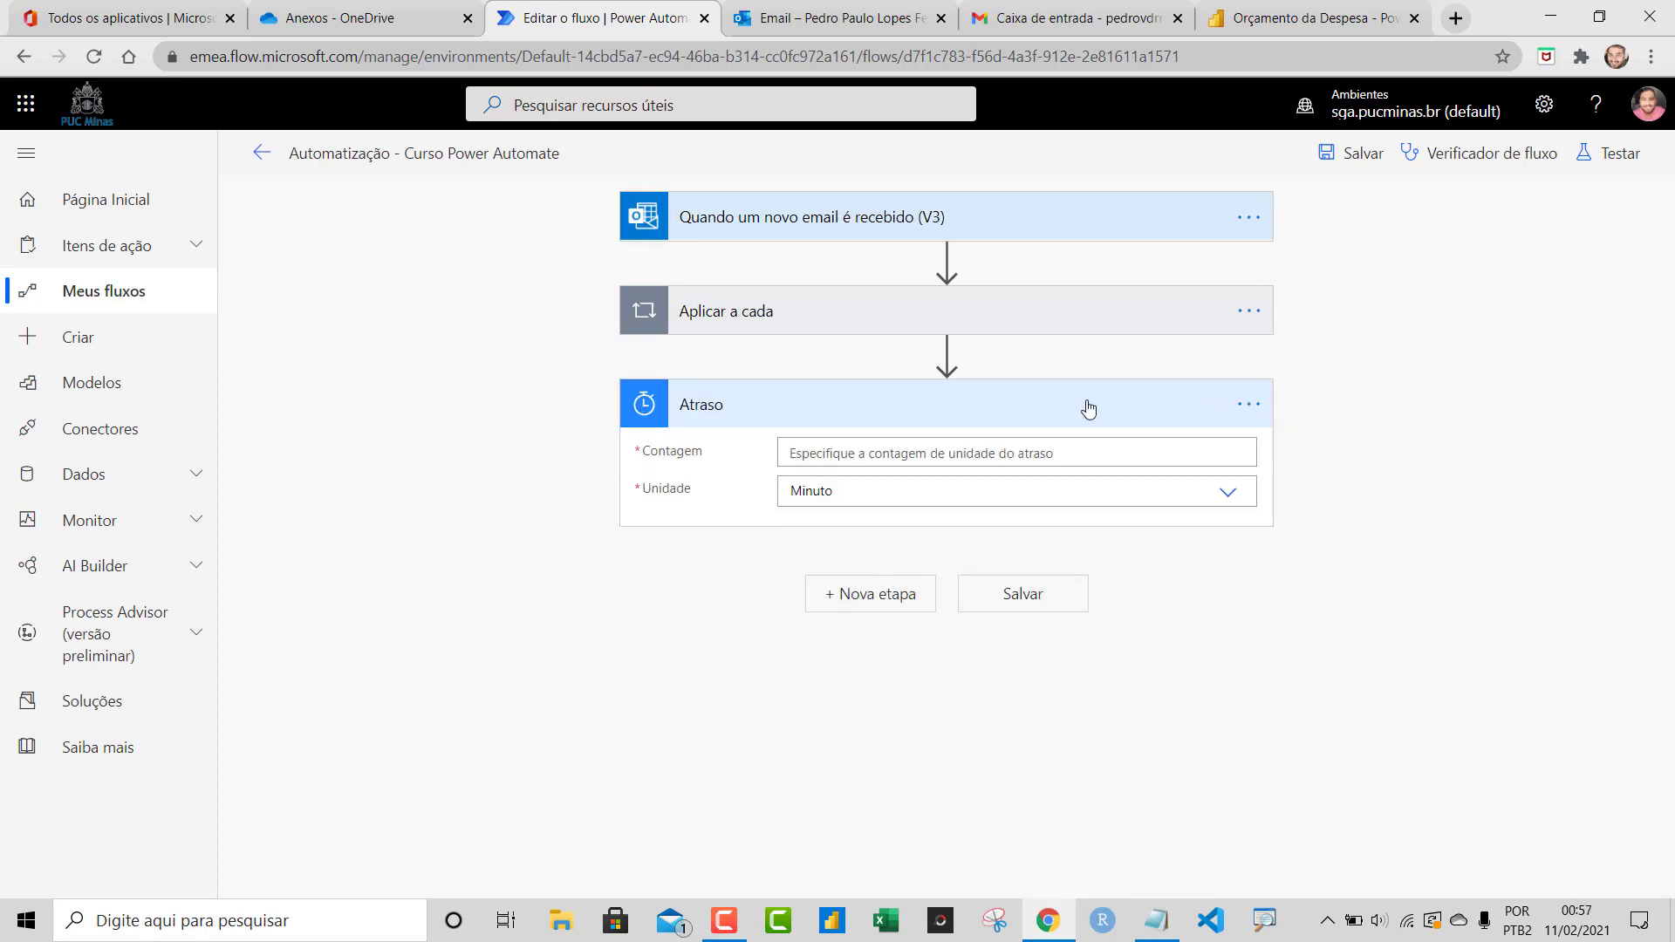
Set the delay to 10 seconds and save the flow
click(1215, 506)
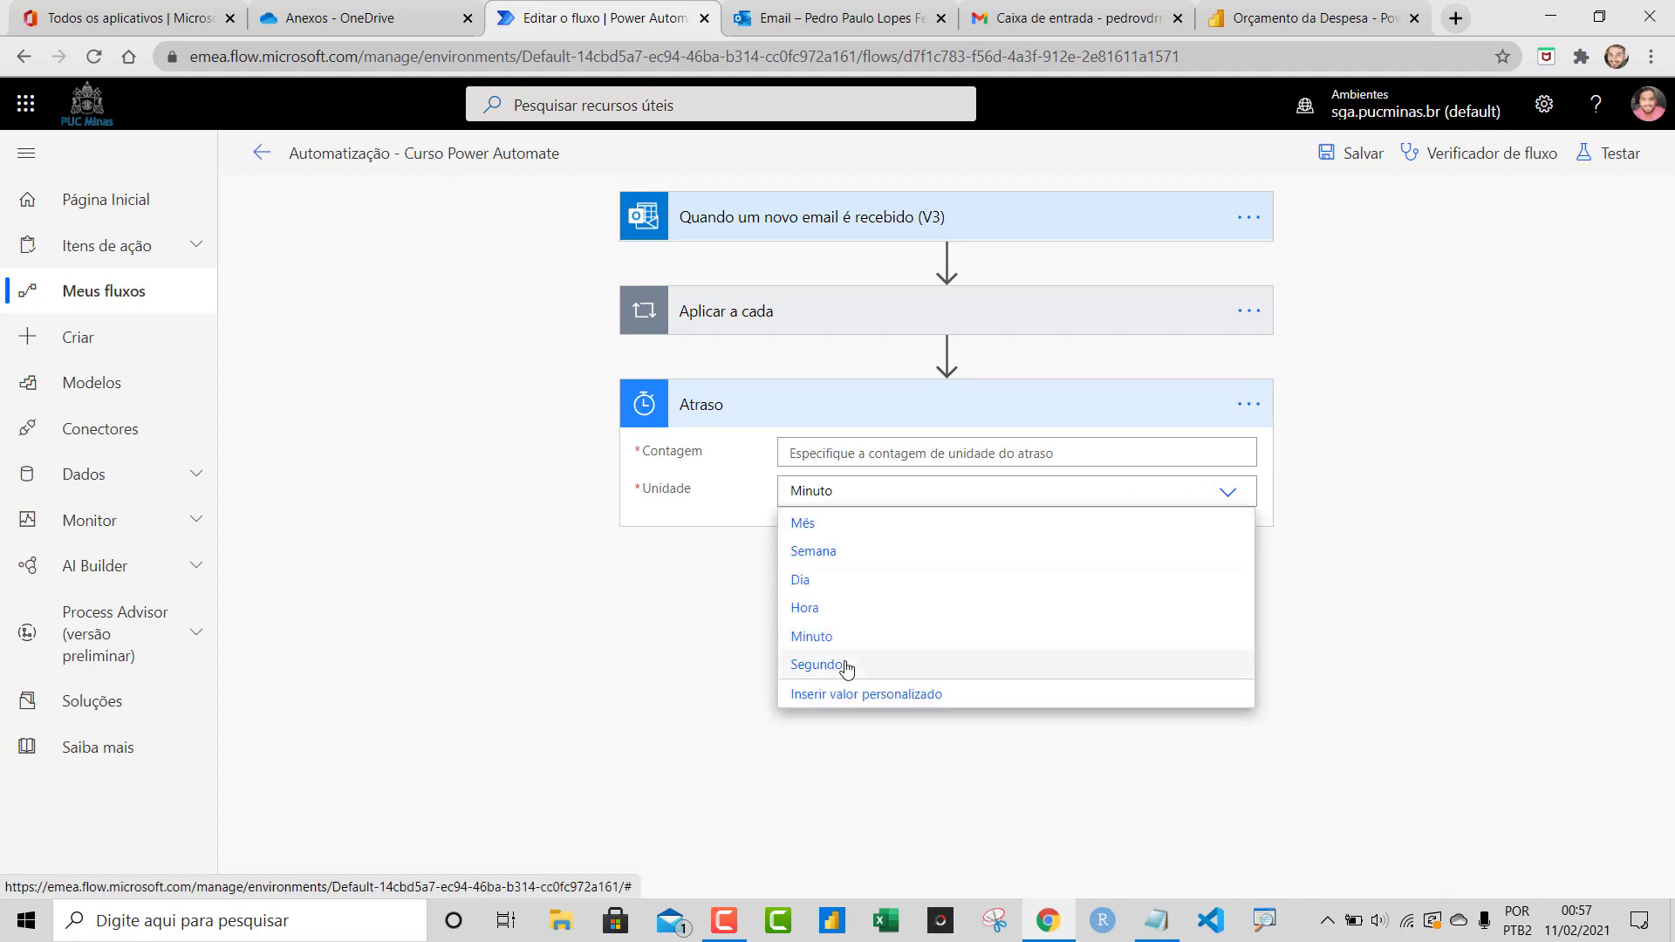
click(816, 664)
click(906, 456)
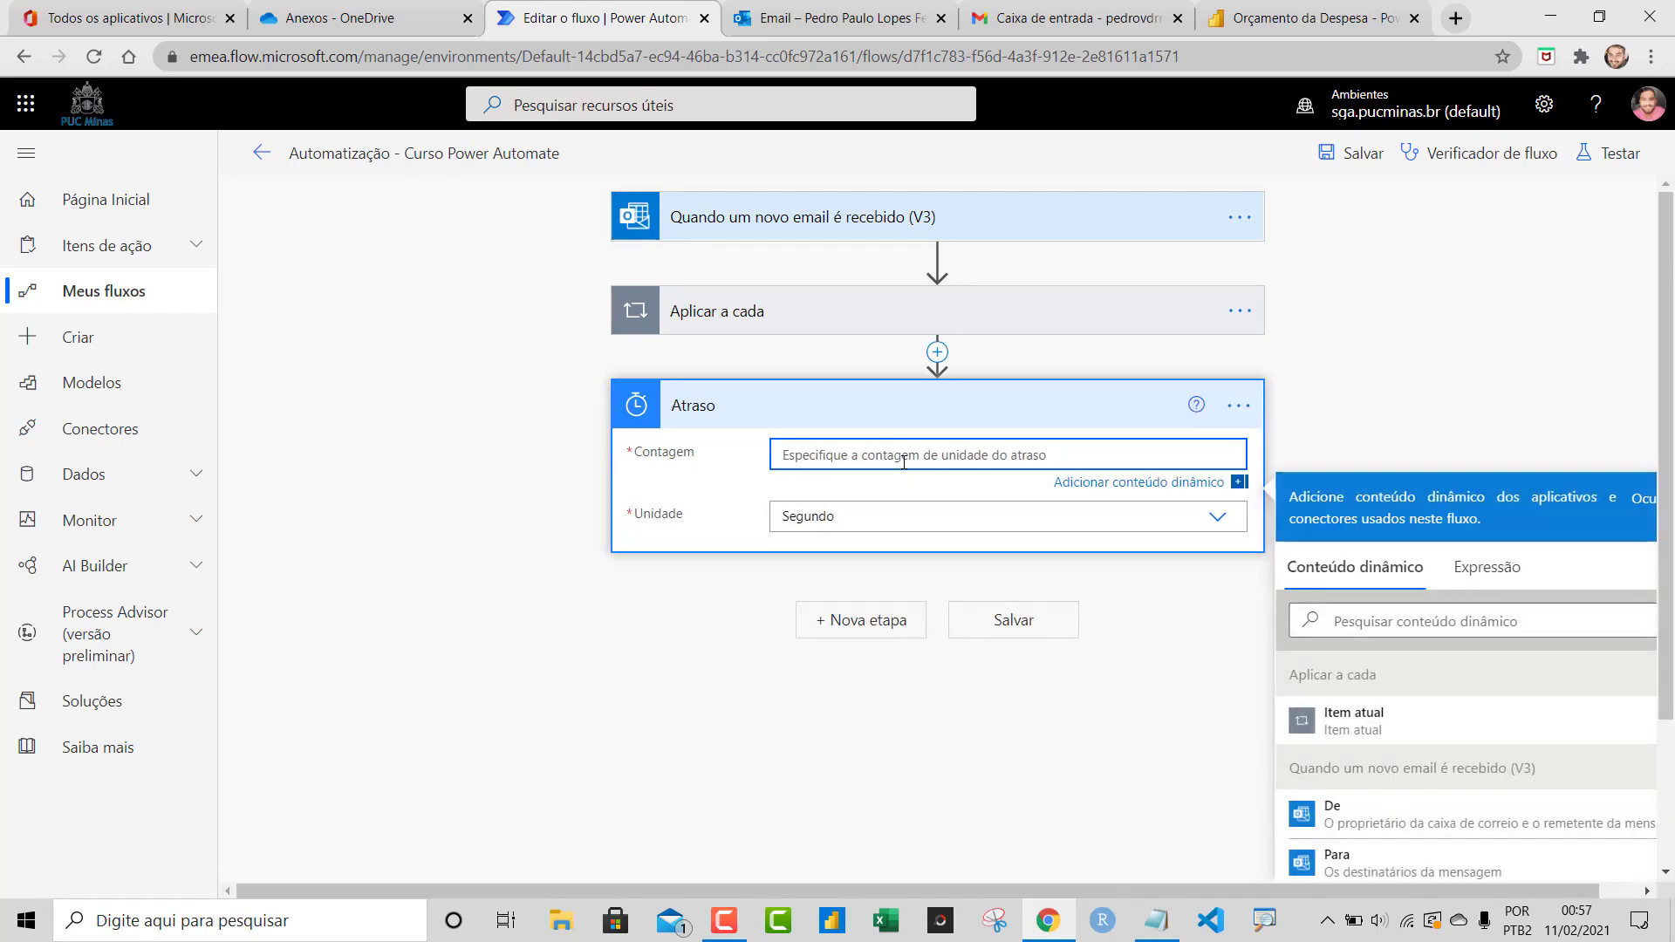
text(10)
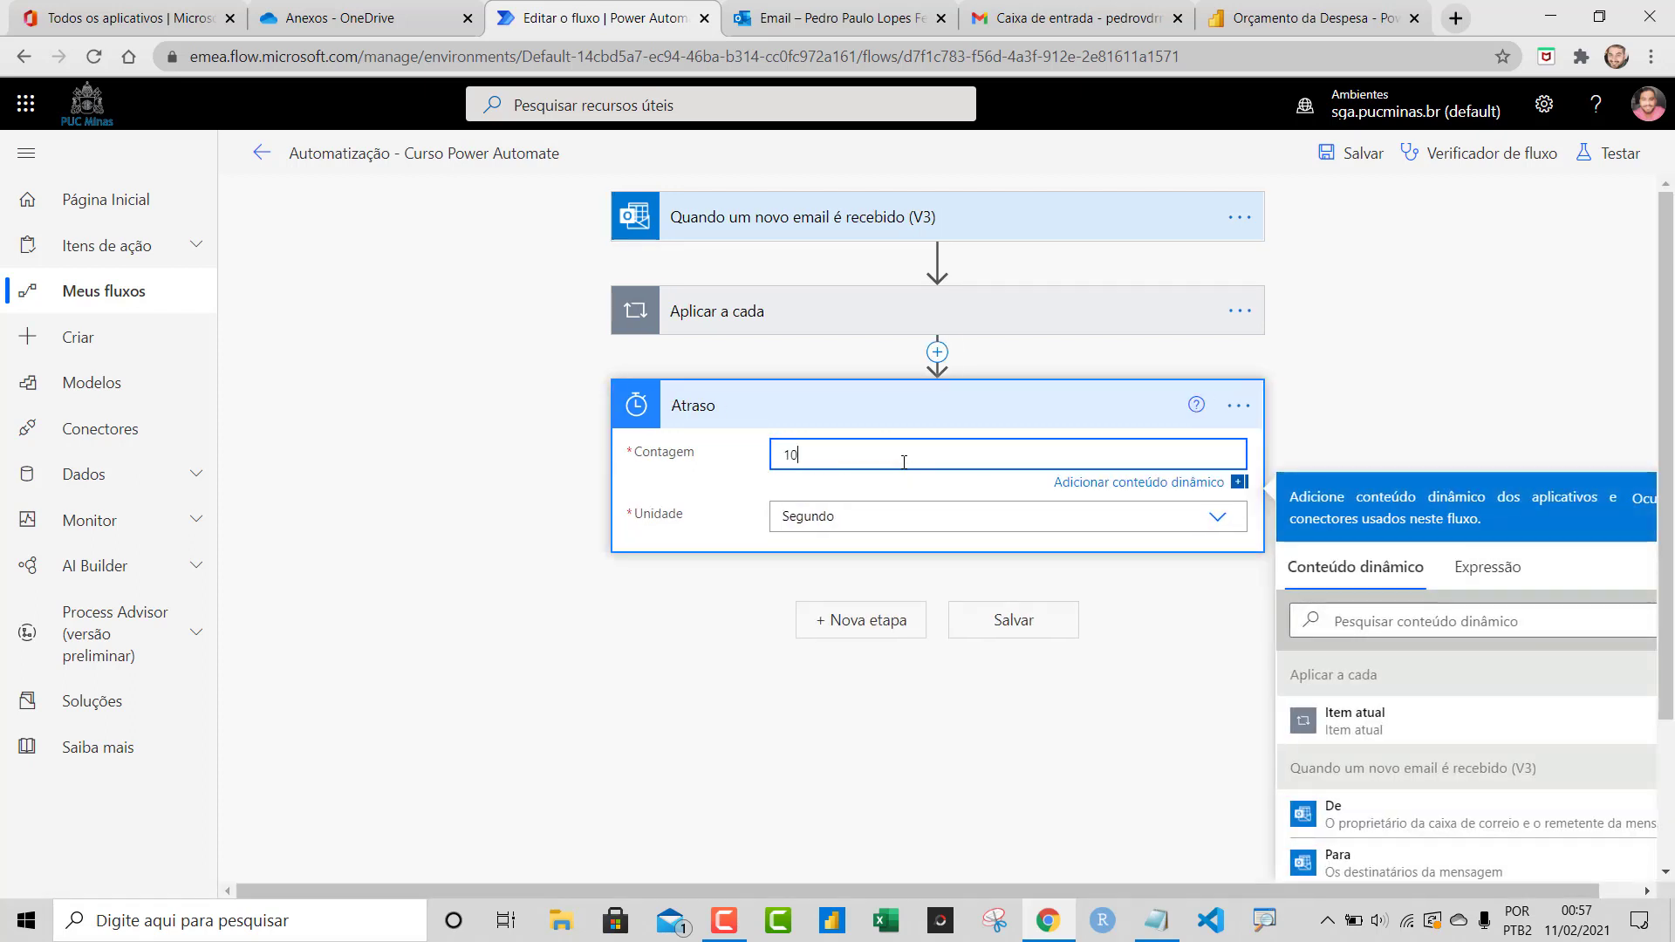
click(1489, 394)
click(1034, 614)
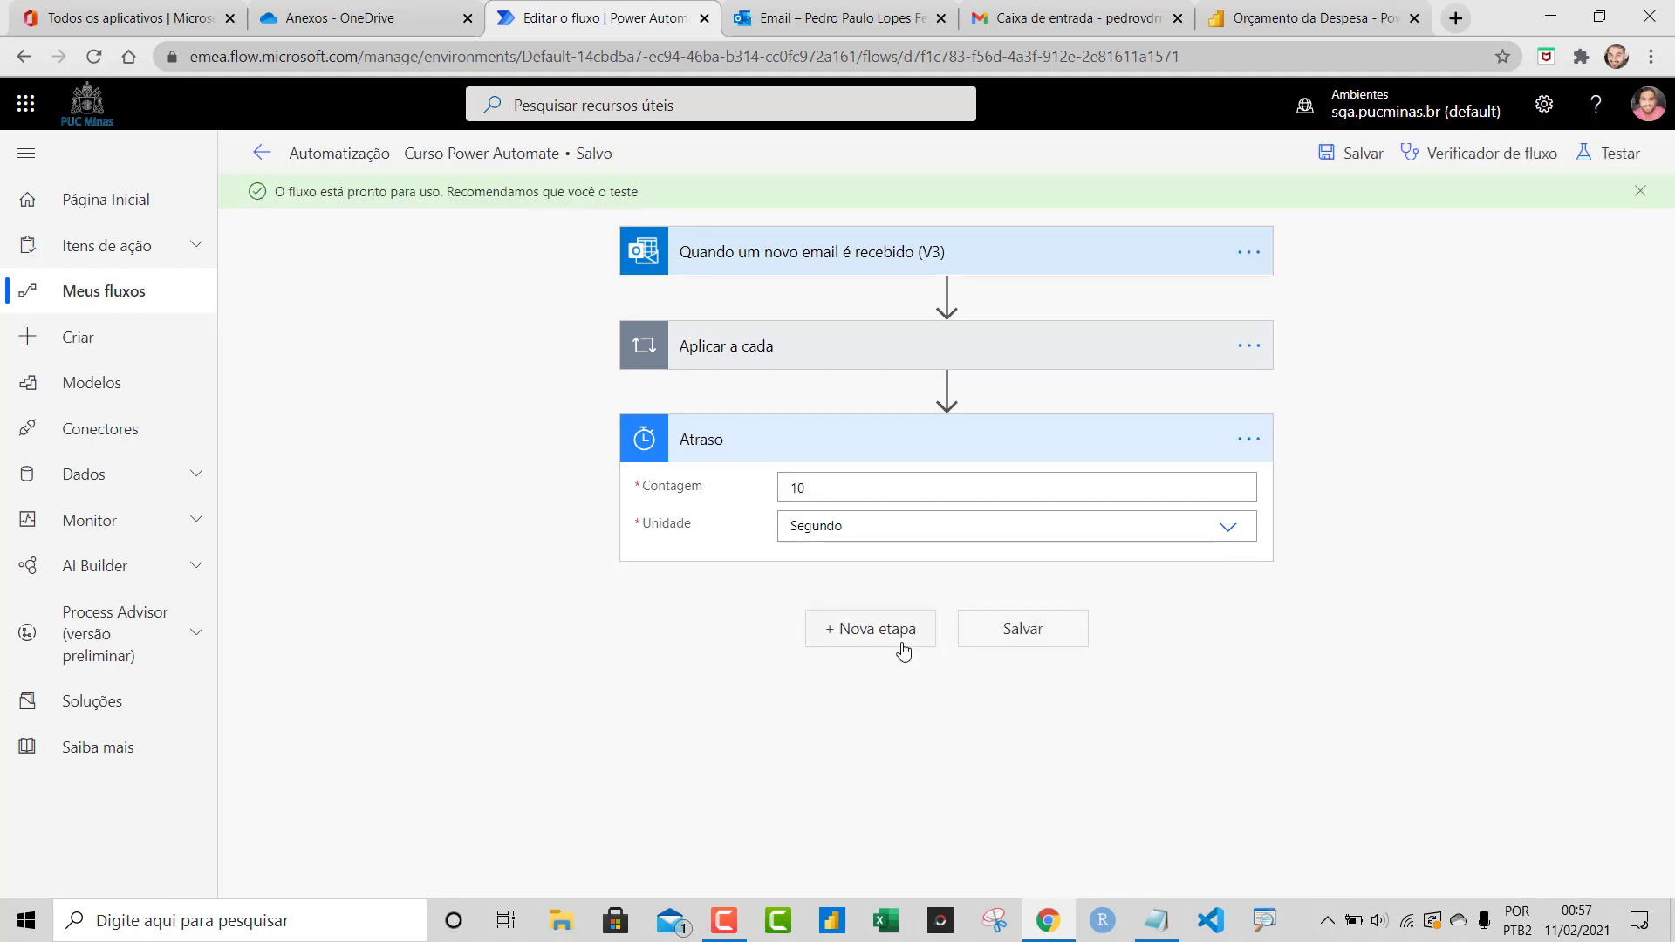
Add a OneDrive for Business 'Extrair arquivo morto para pasta' step after the delay
click(909, 442)
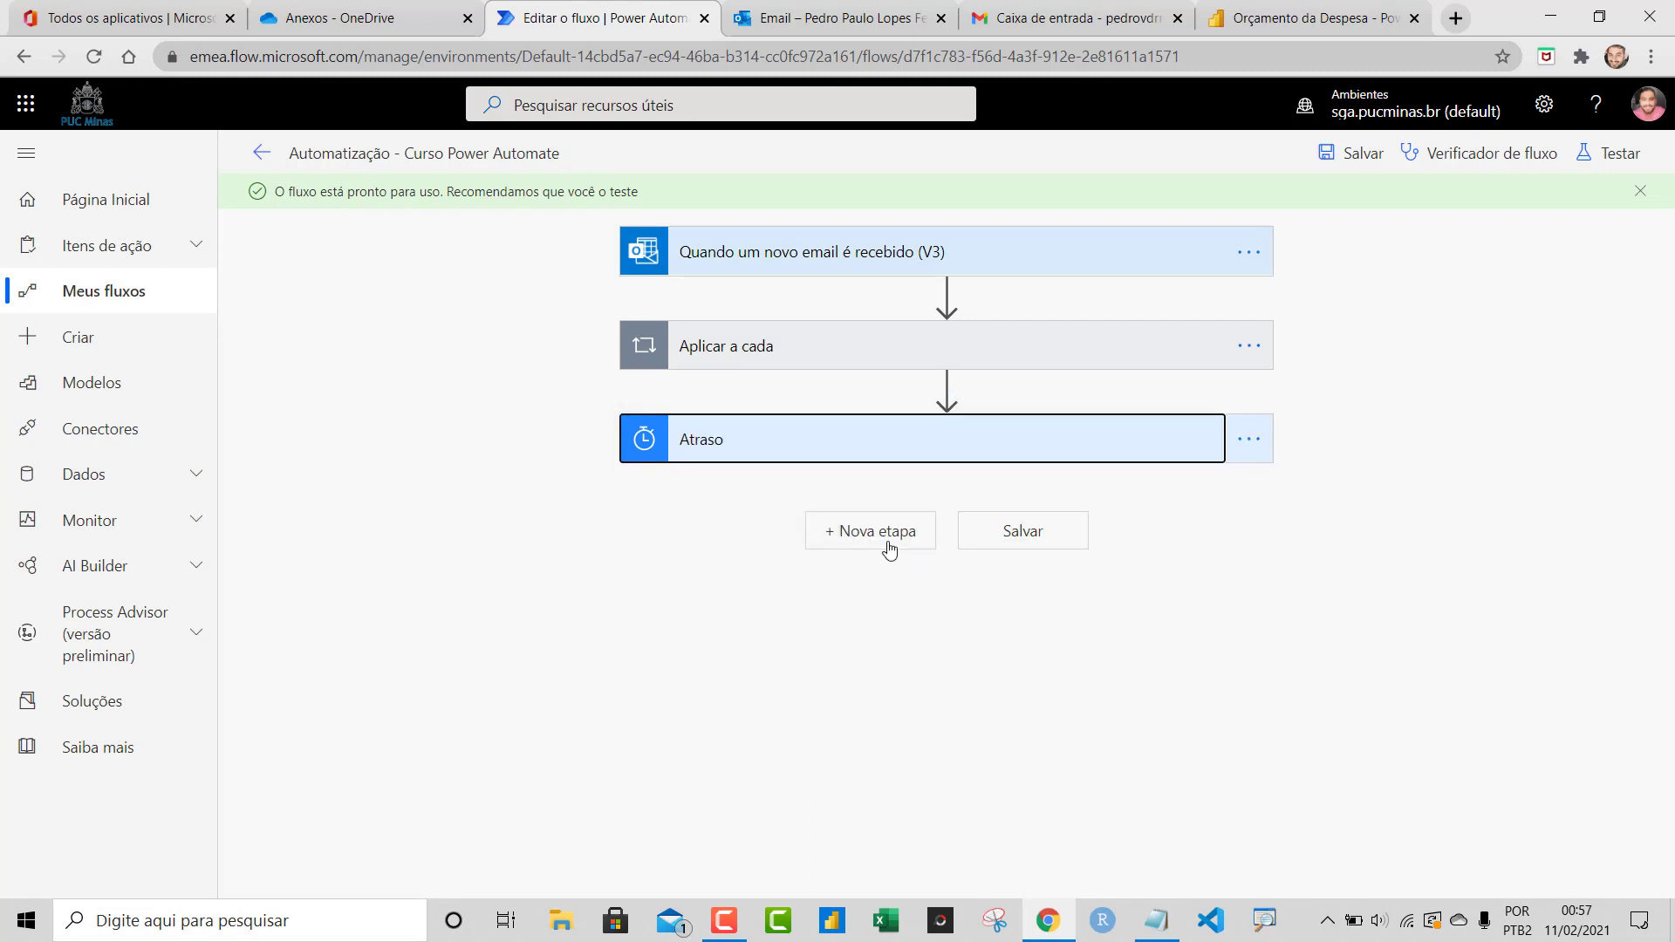
click(889, 541)
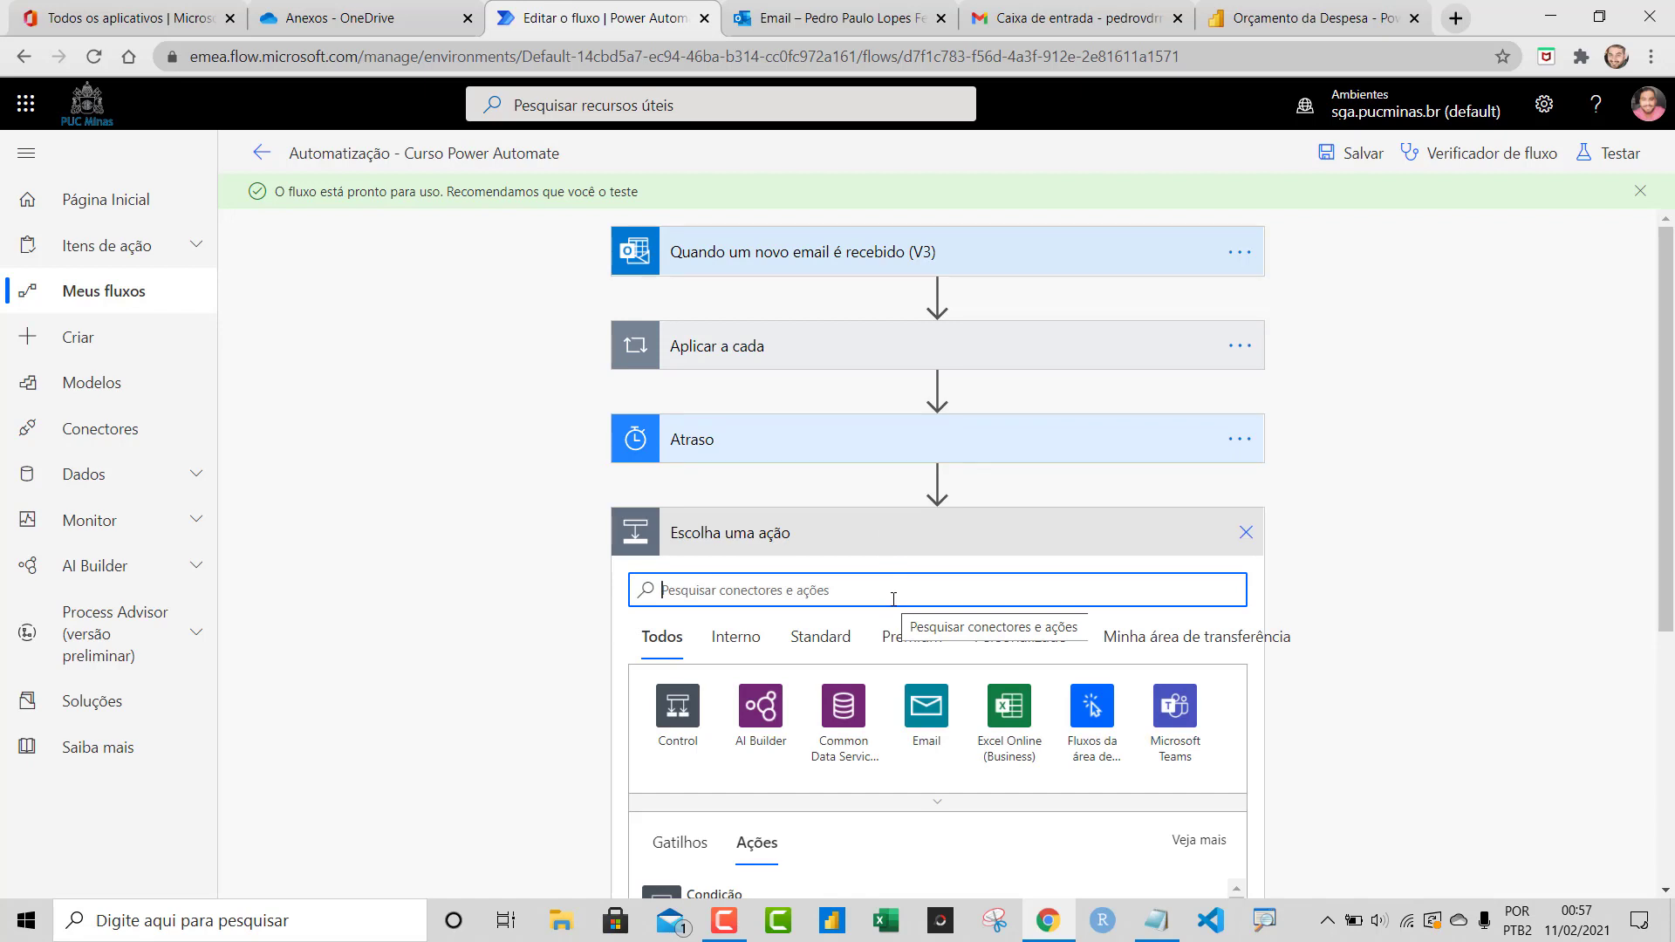
text(one)
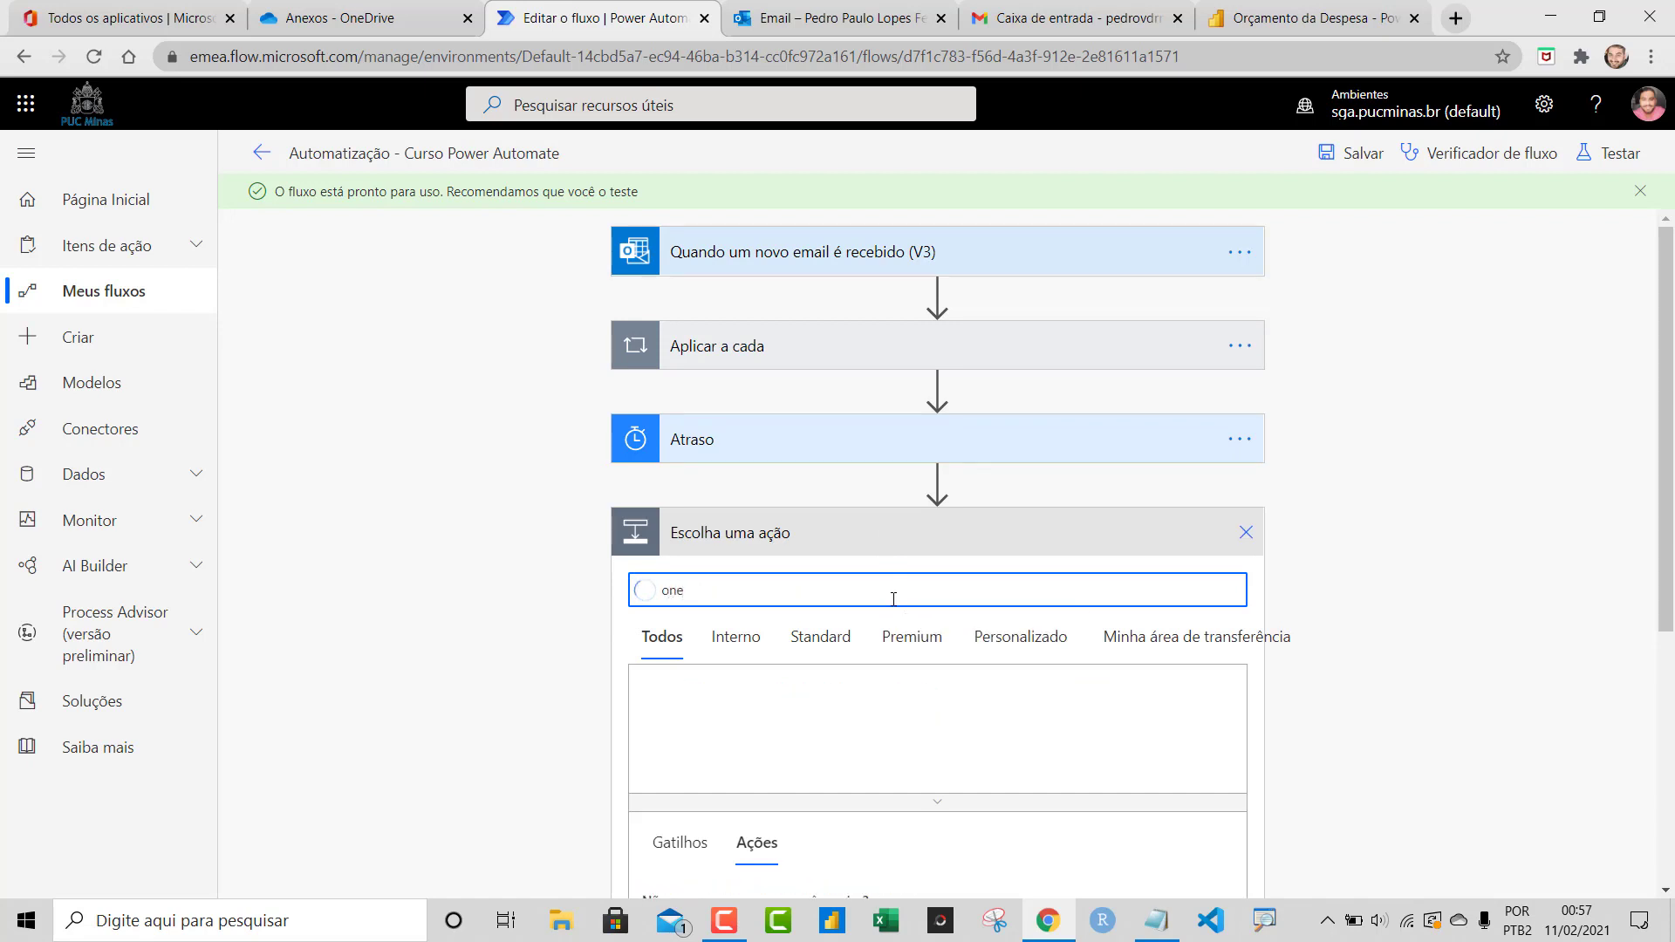
scroll(860, 599, down, 3)
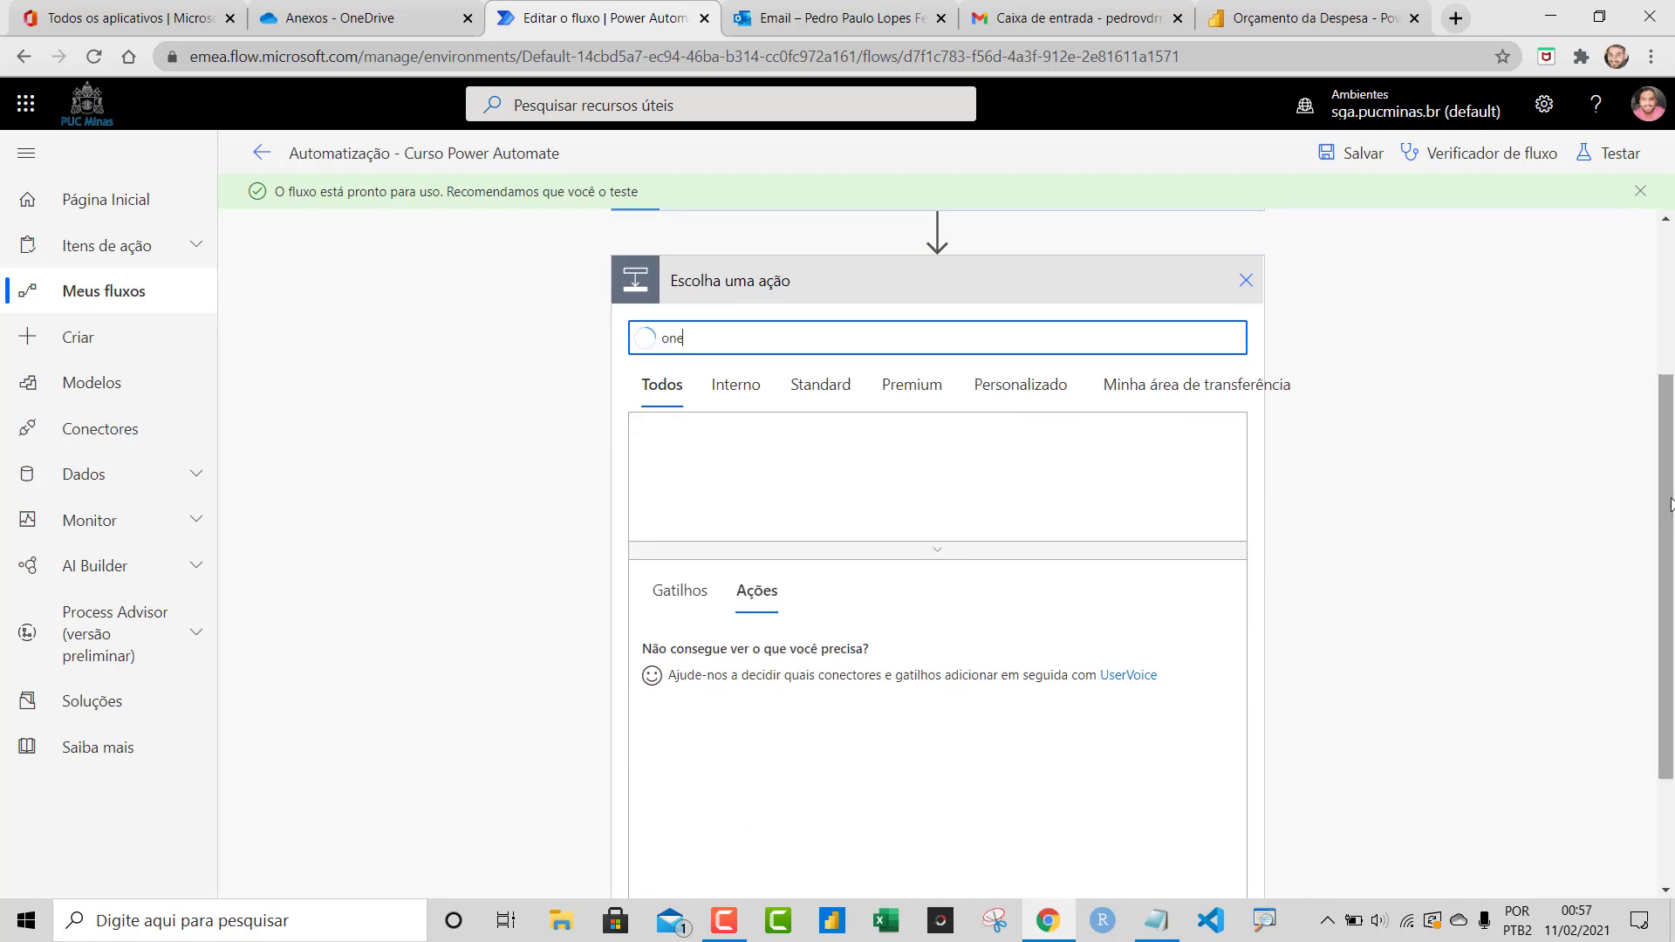
click(766, 475)
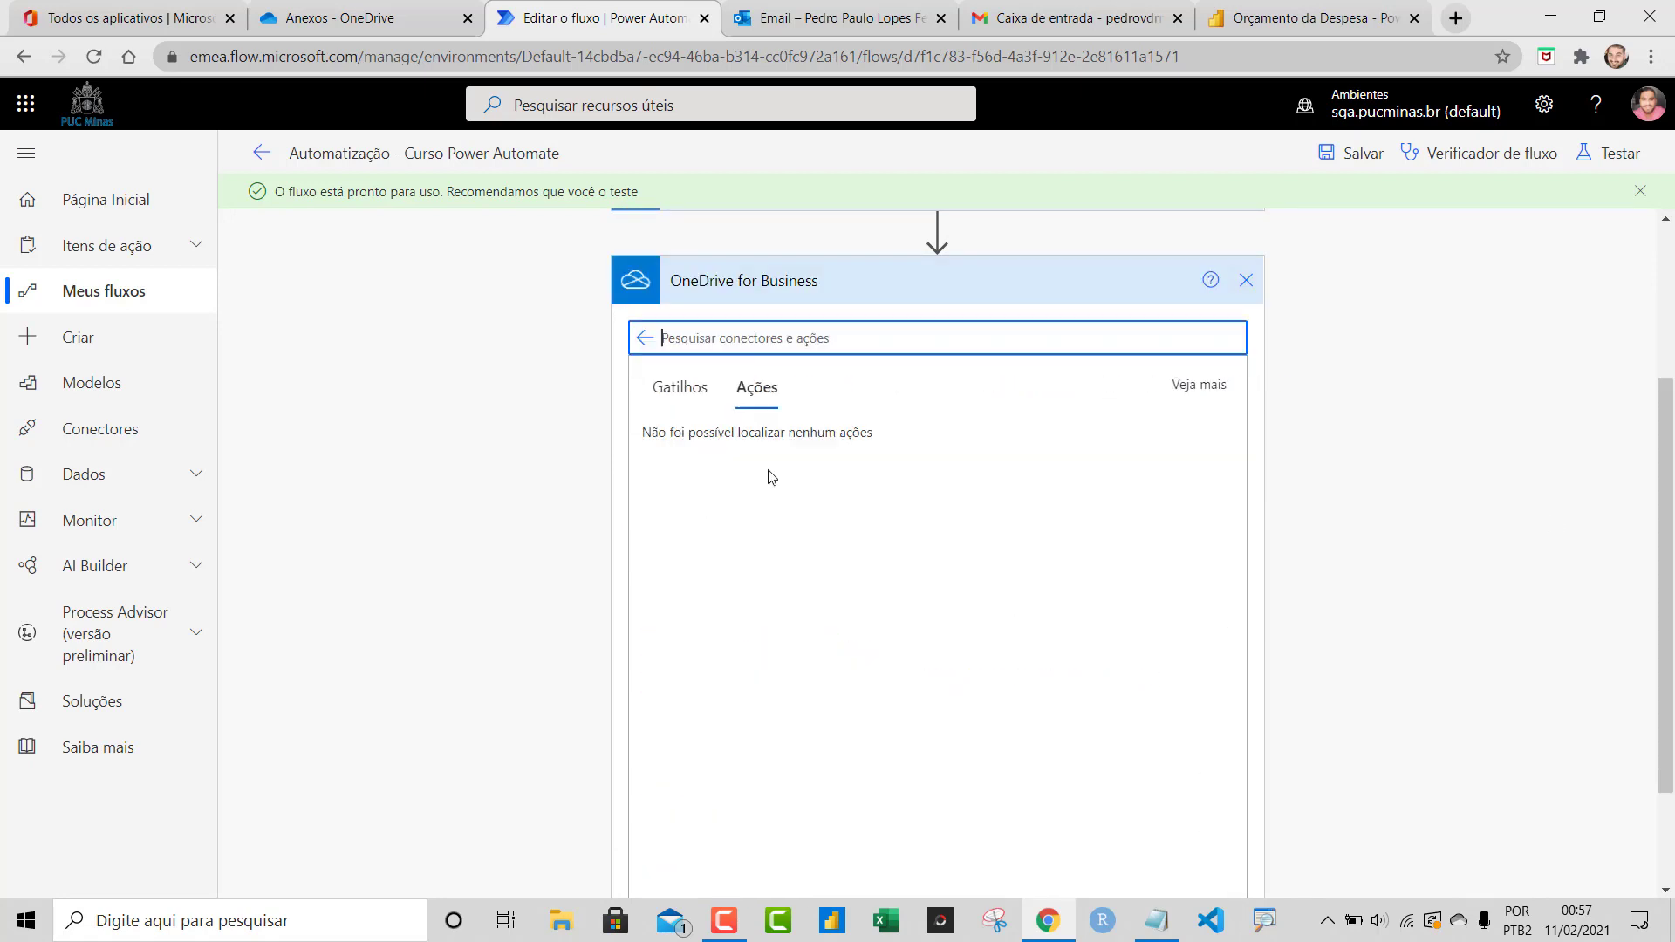
scroll(460, 377, down, 2)
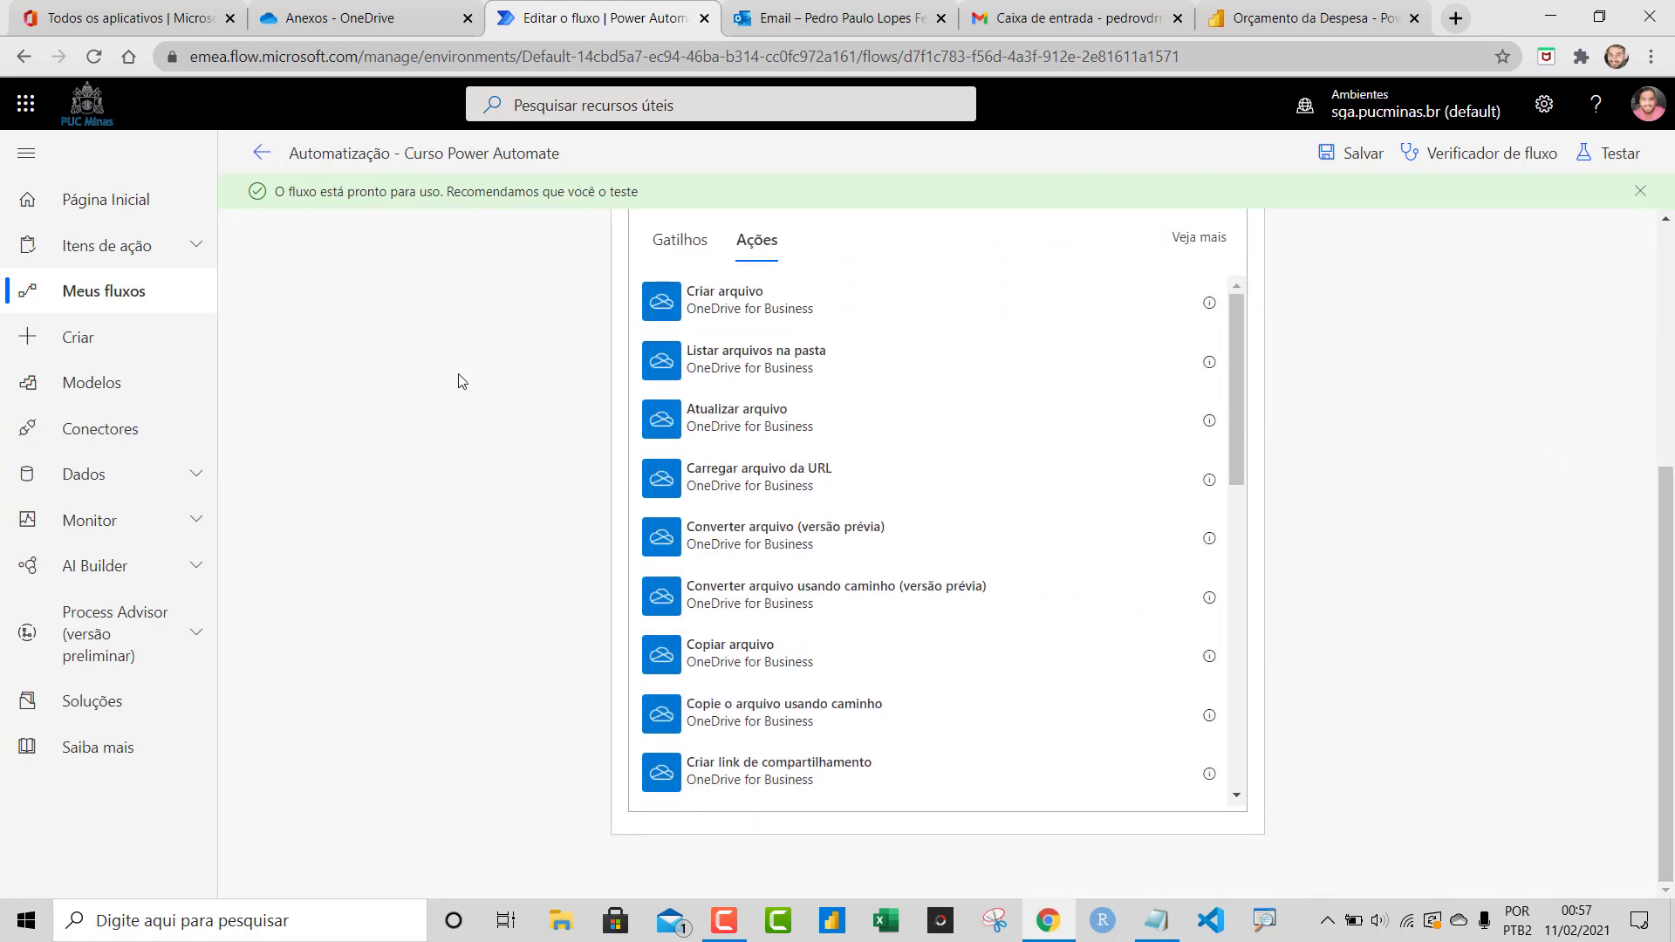
drag(1237, 349, 1240, 516)
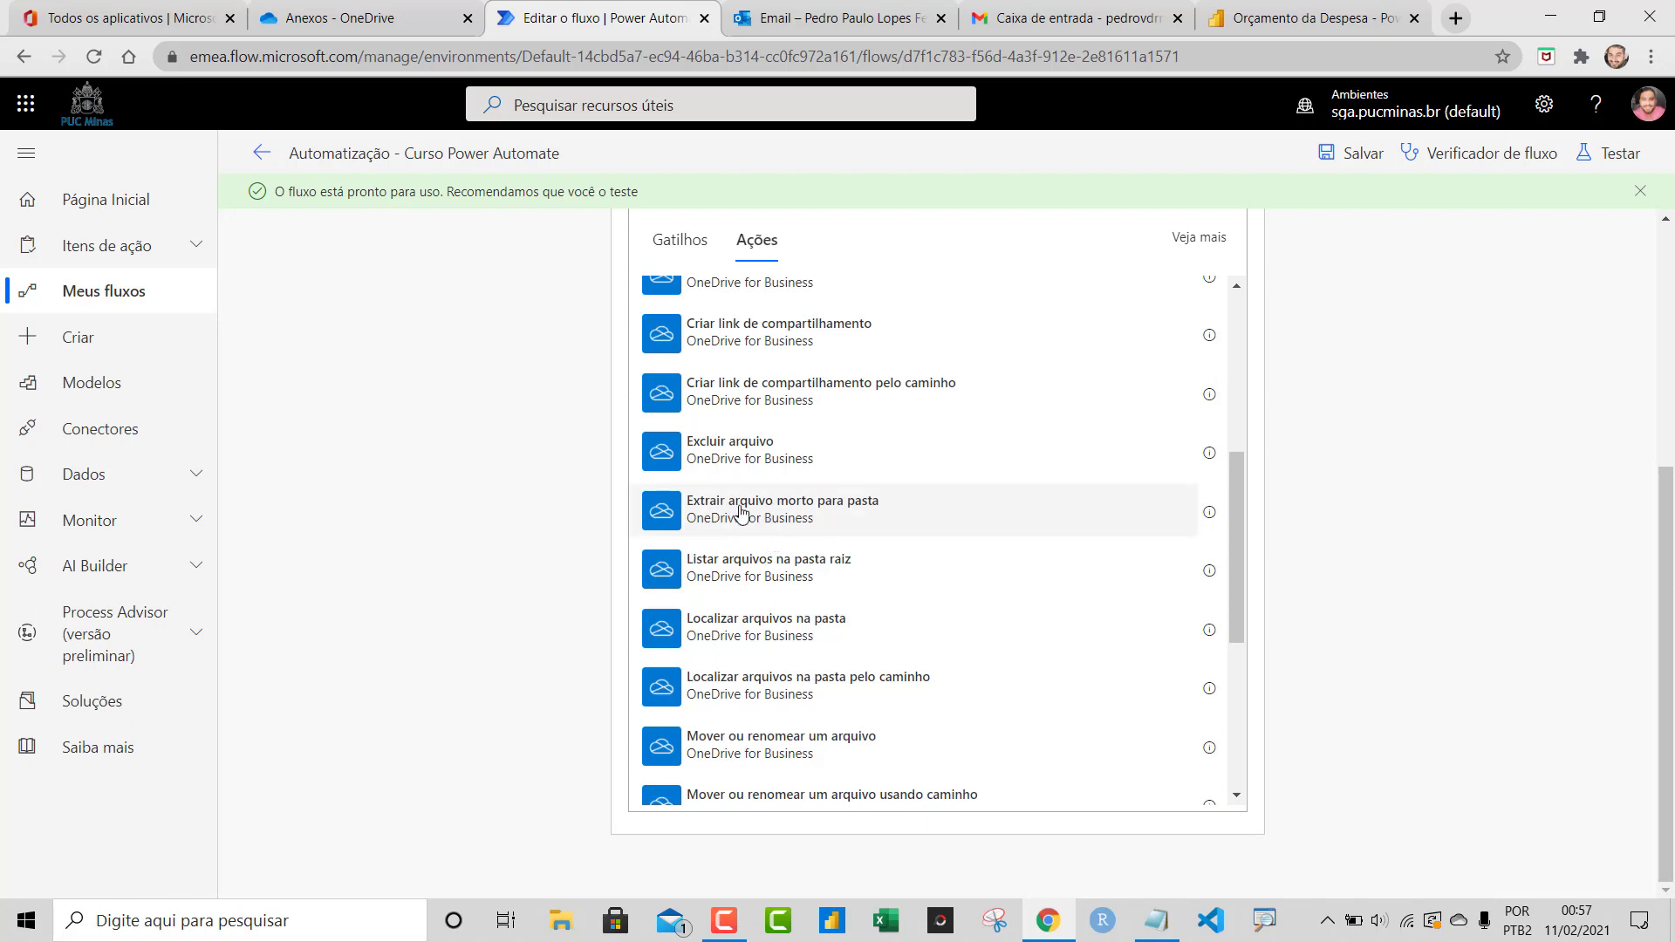
click(746, 521)
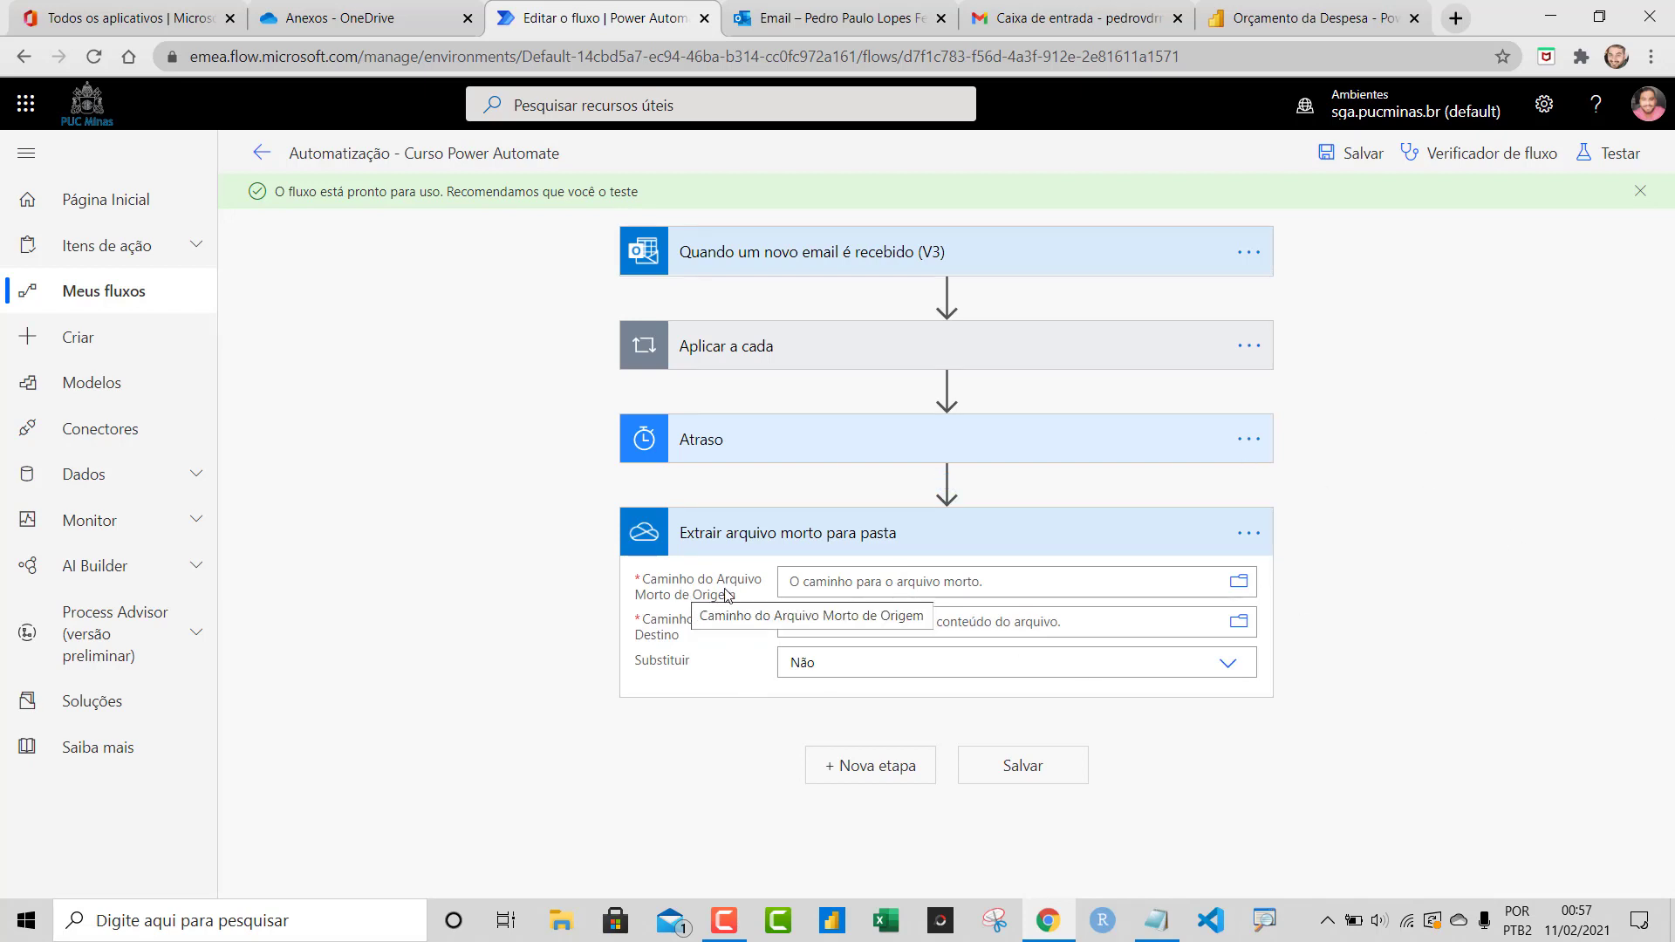
Set the source archive to /Automatização/Anexos/2020_OrcamentoDespesa.zip
click(1240, 585)
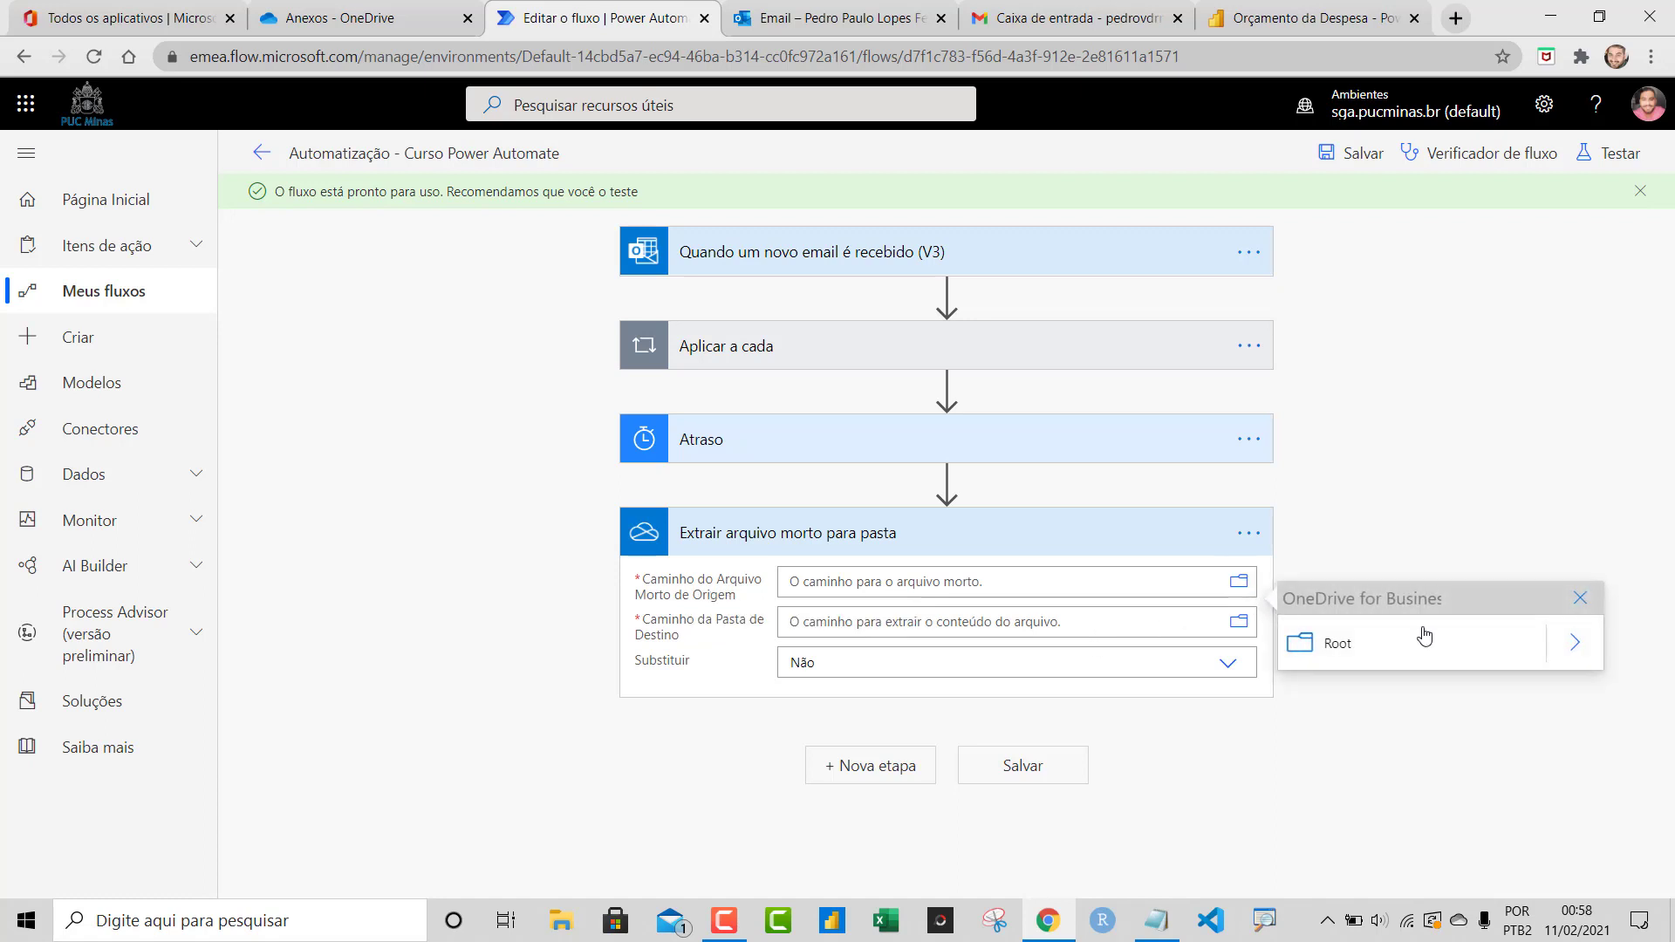
click(1572, 646)
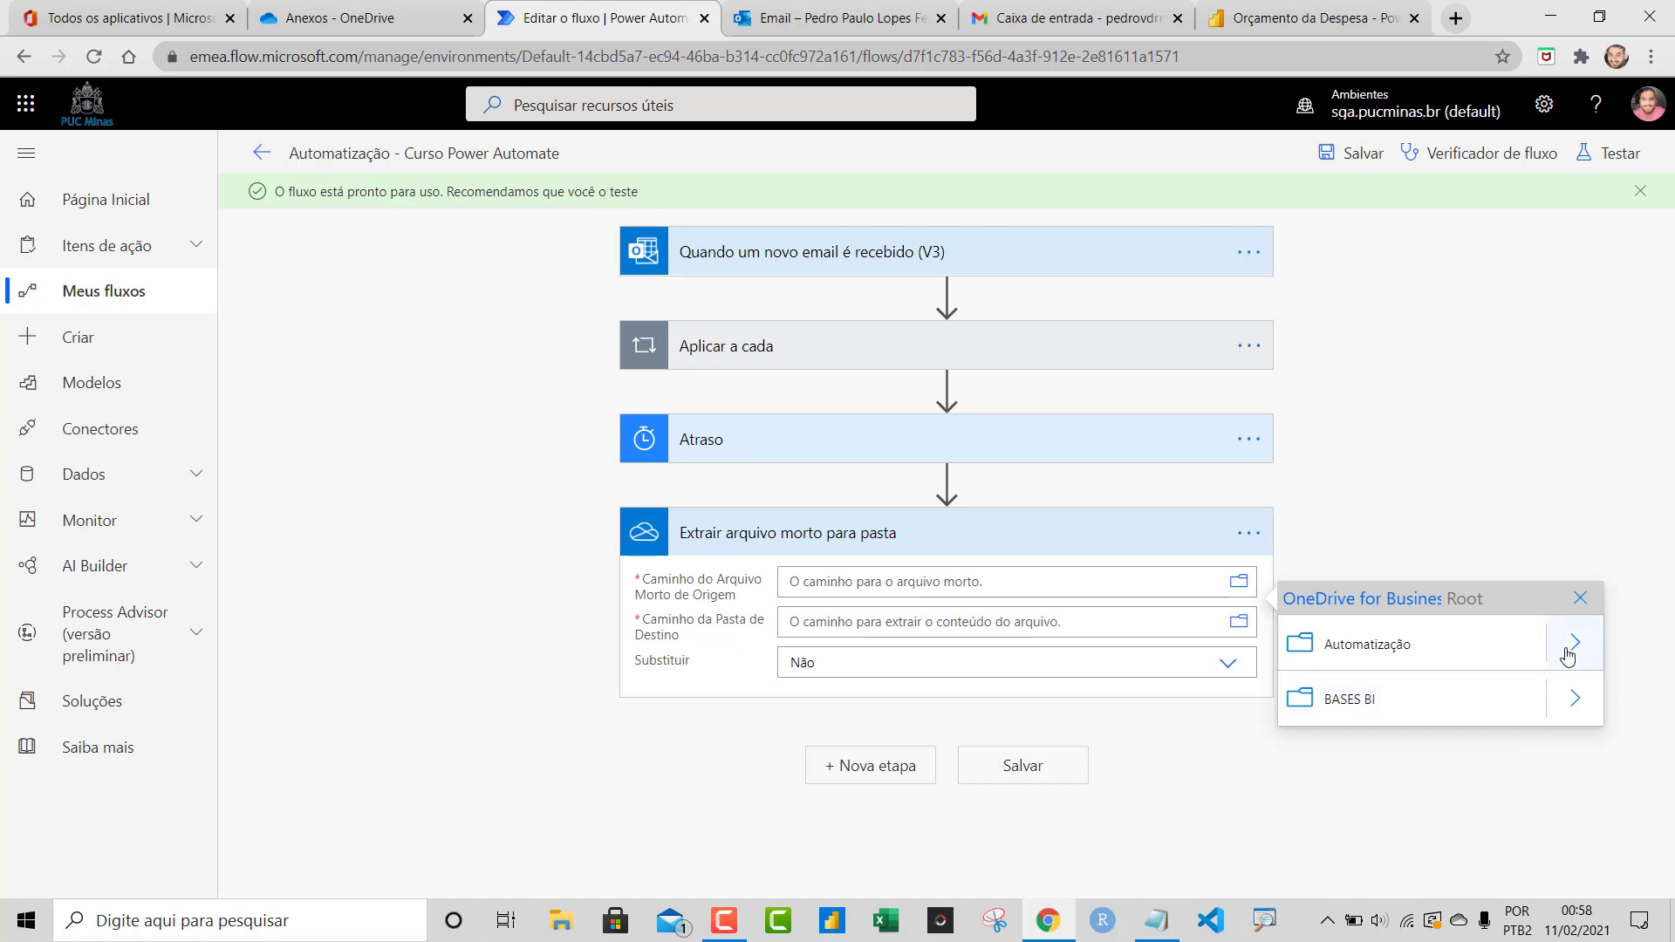
click(1570, 647)
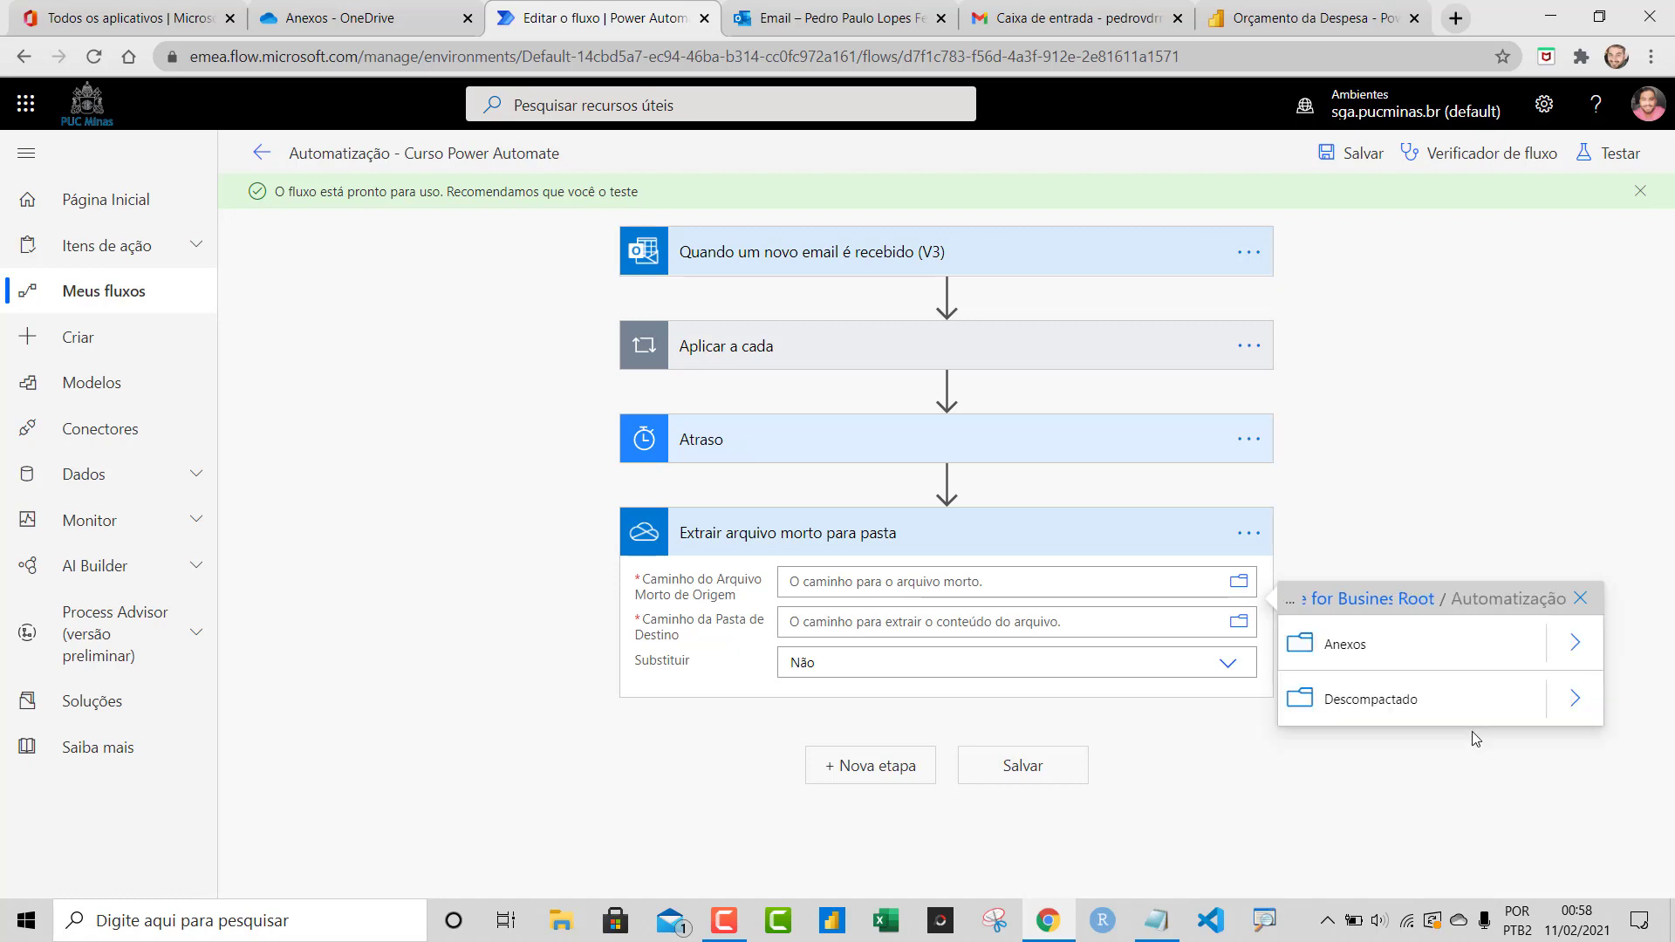
click(1575, 644)
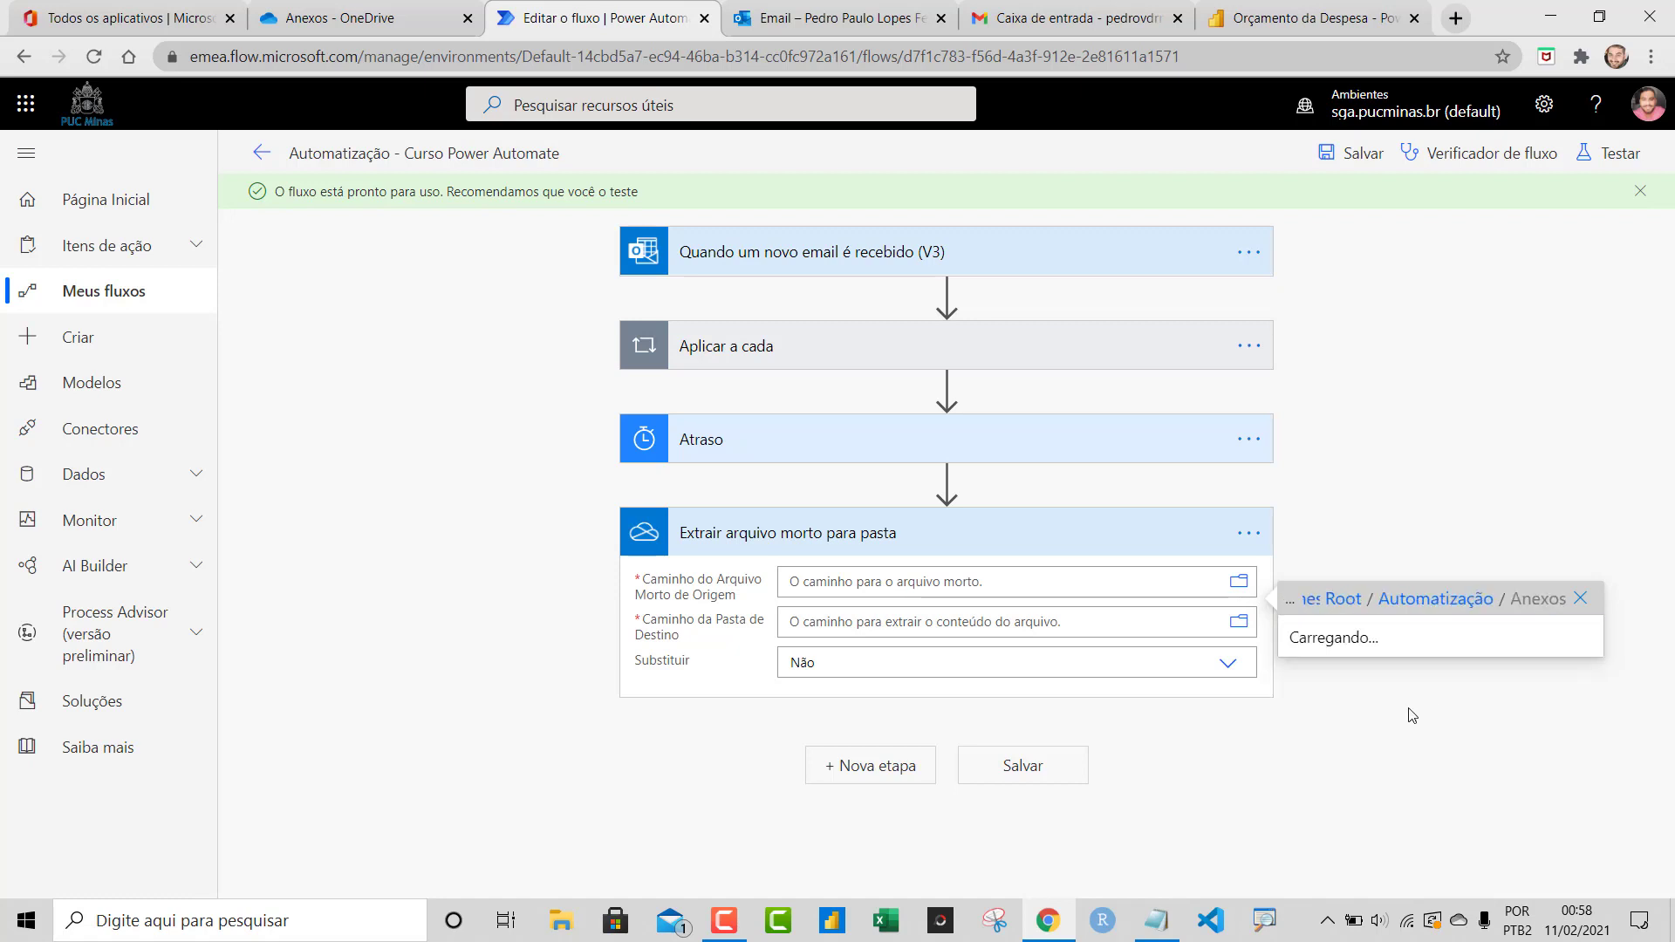
click(1394, 644)
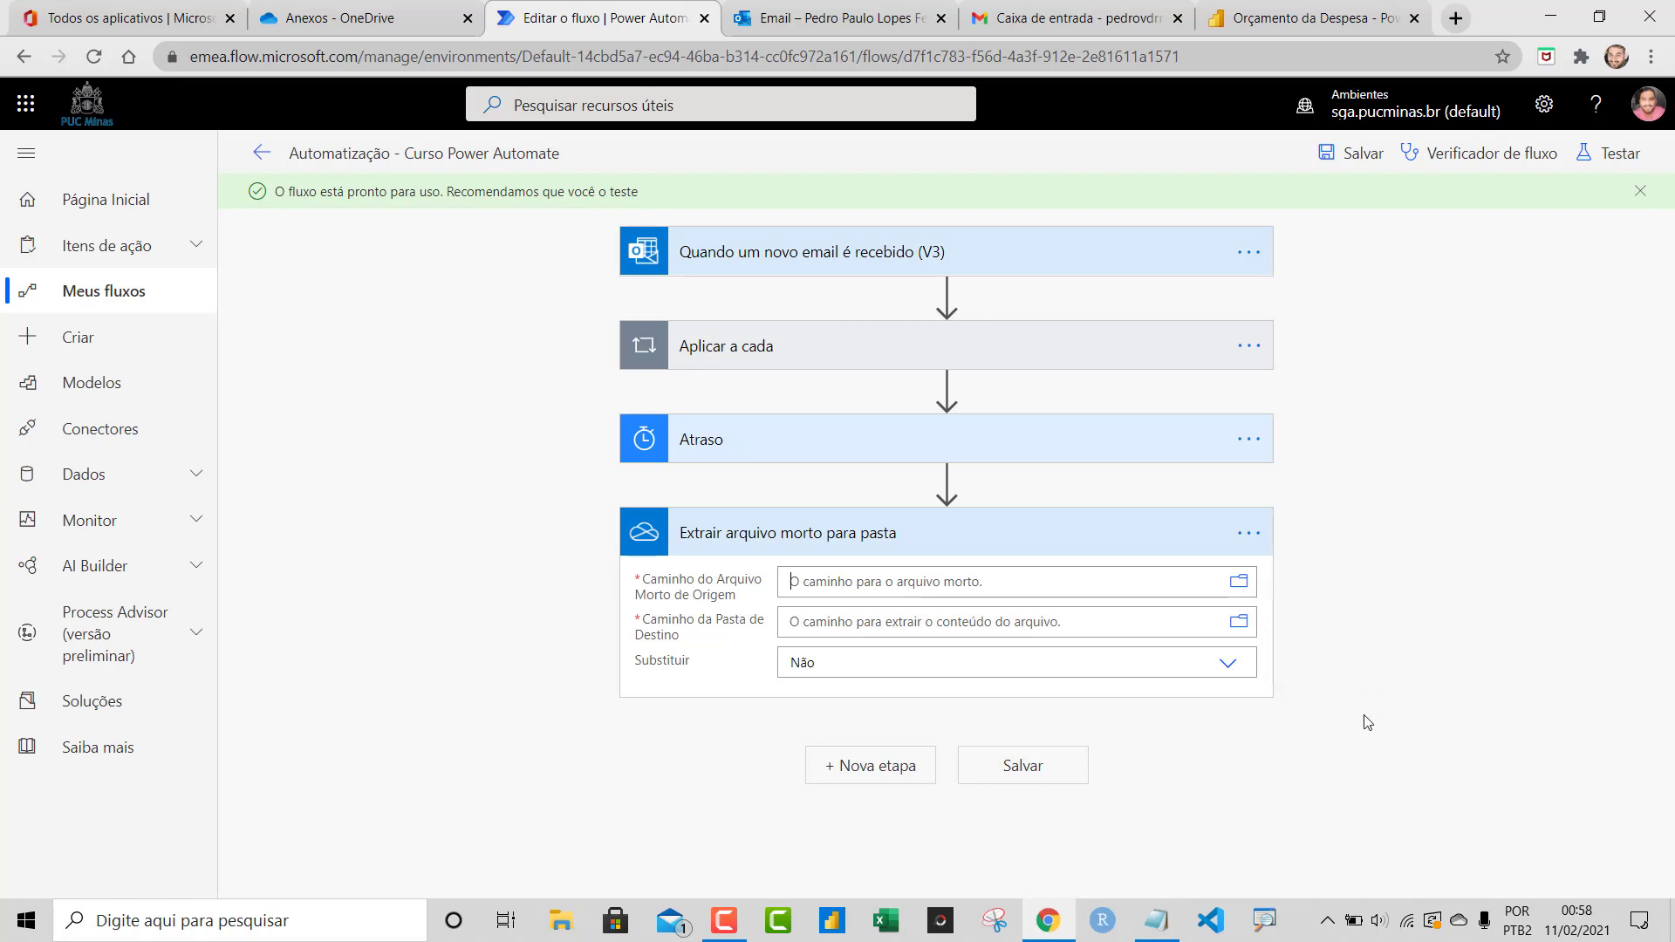
click(1463, 536)
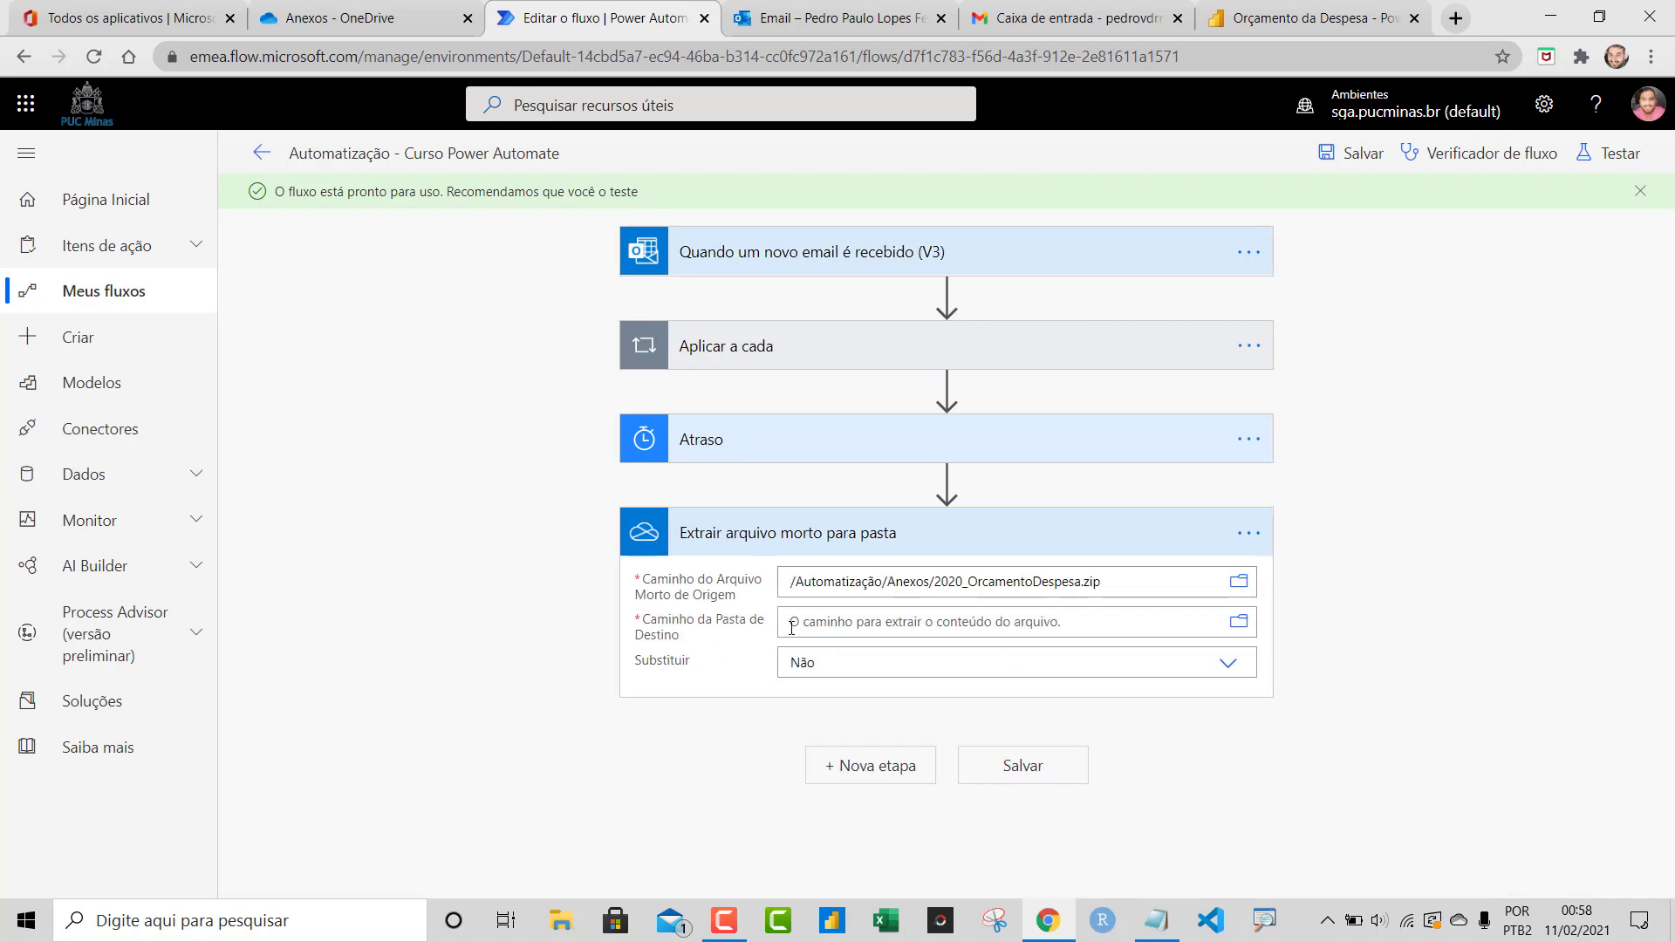
Extract into /Automatização/Descompactado with Substituir set to Sim, and save the flow
click(830, 627)
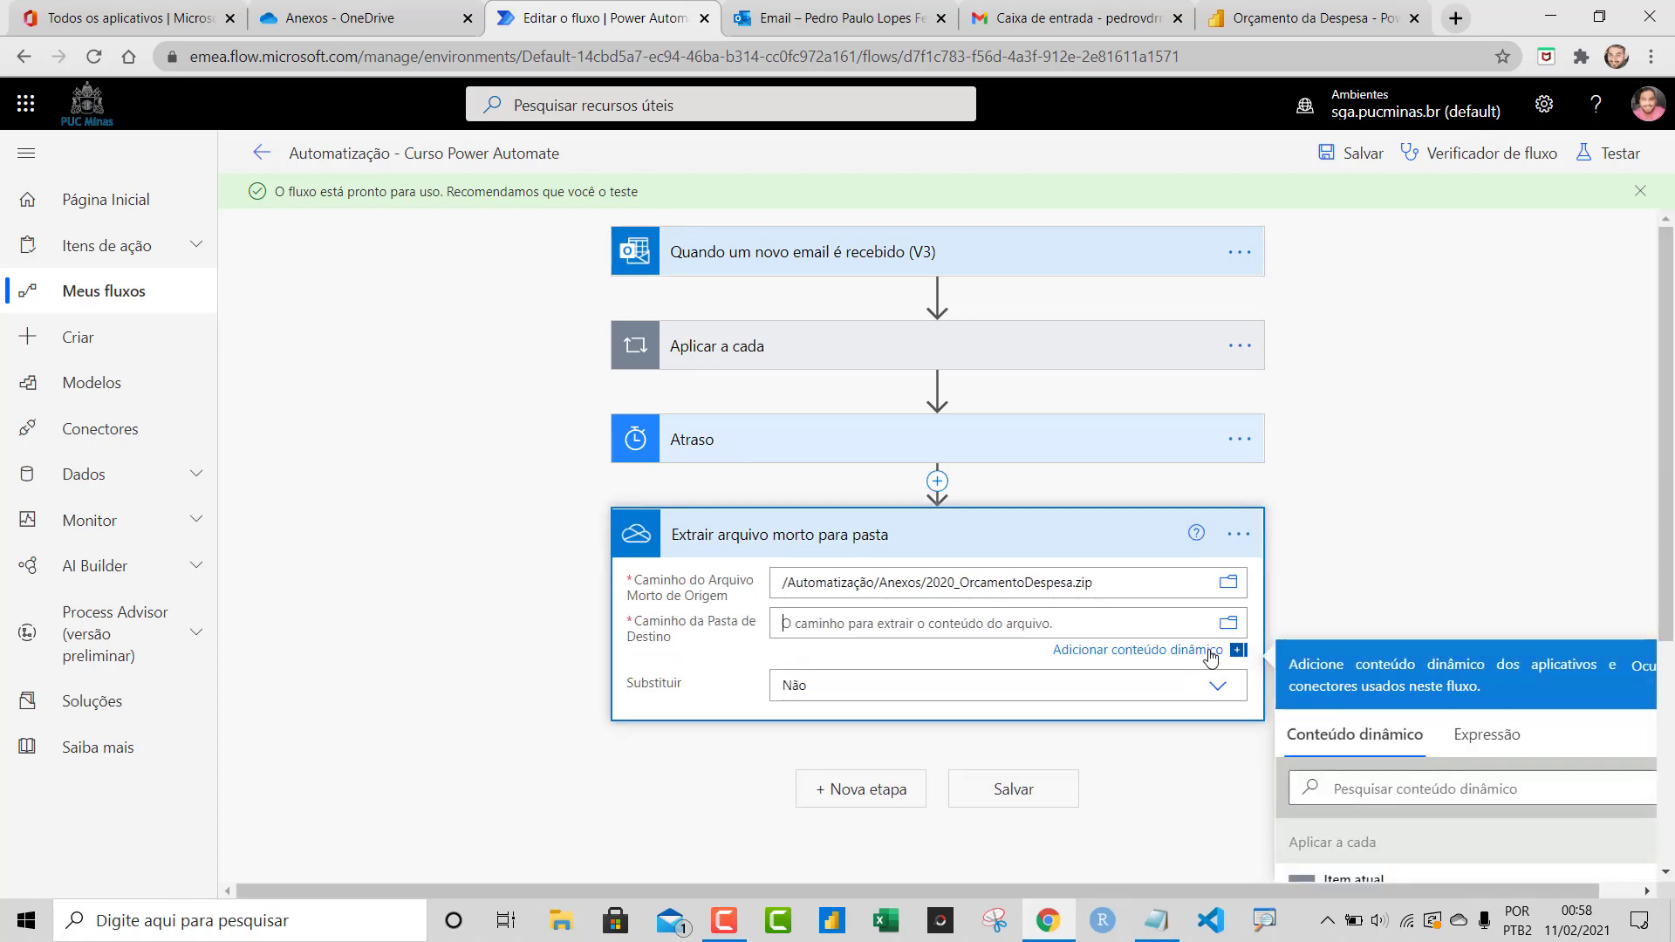
click(1229, 623)
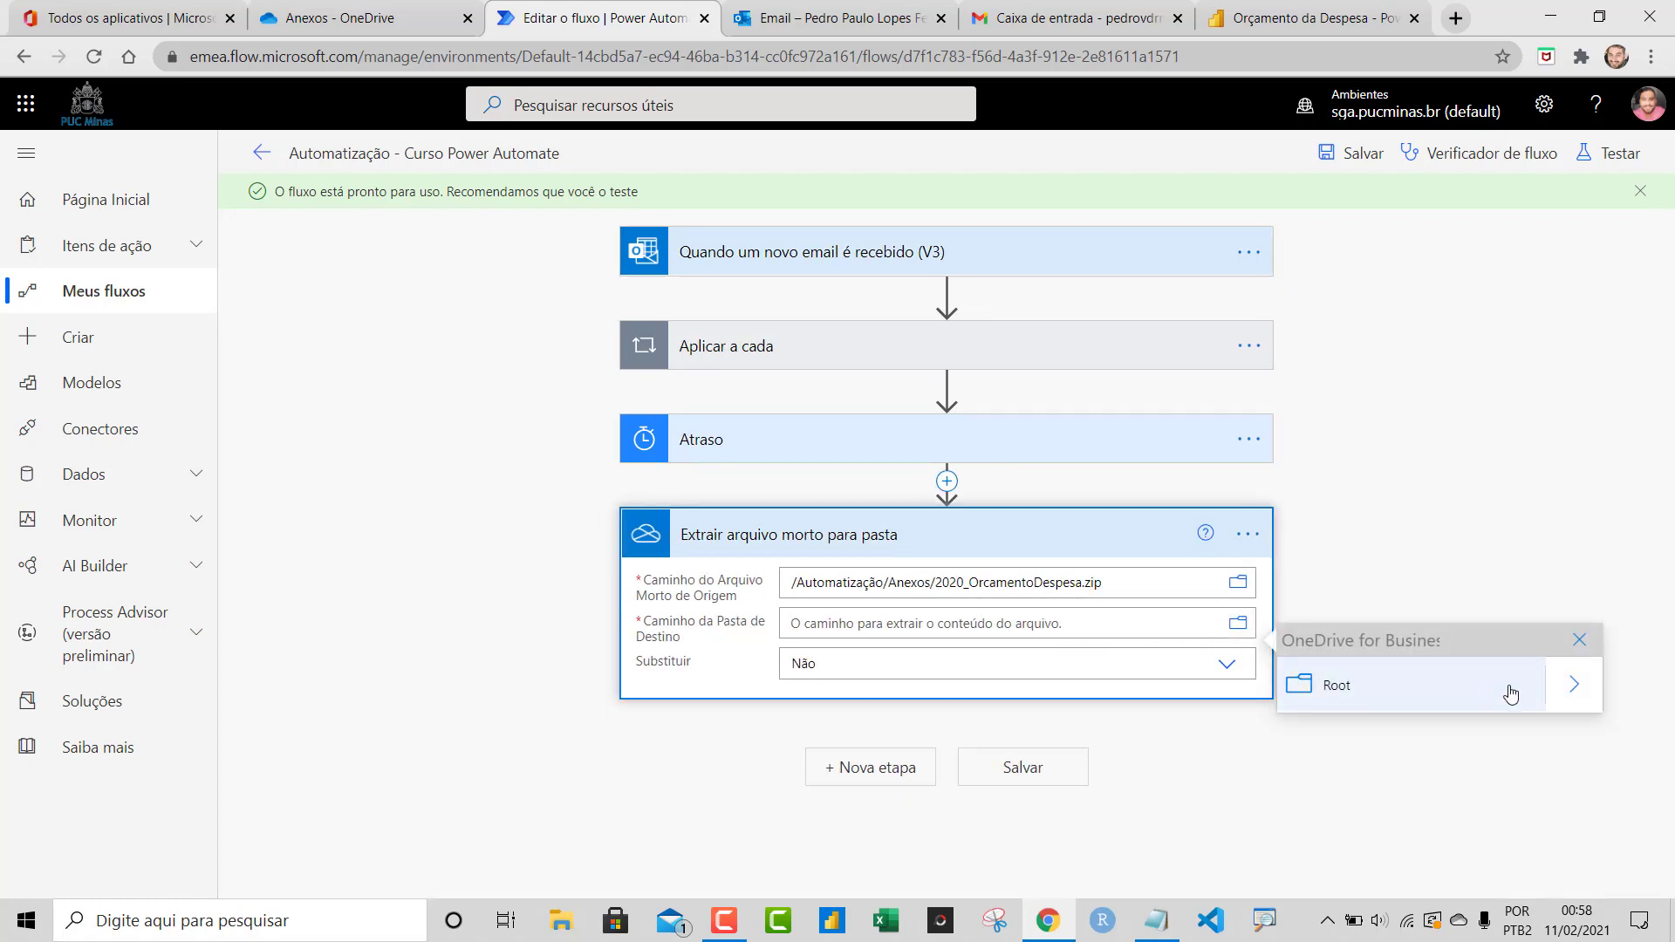
click(1545, 686)
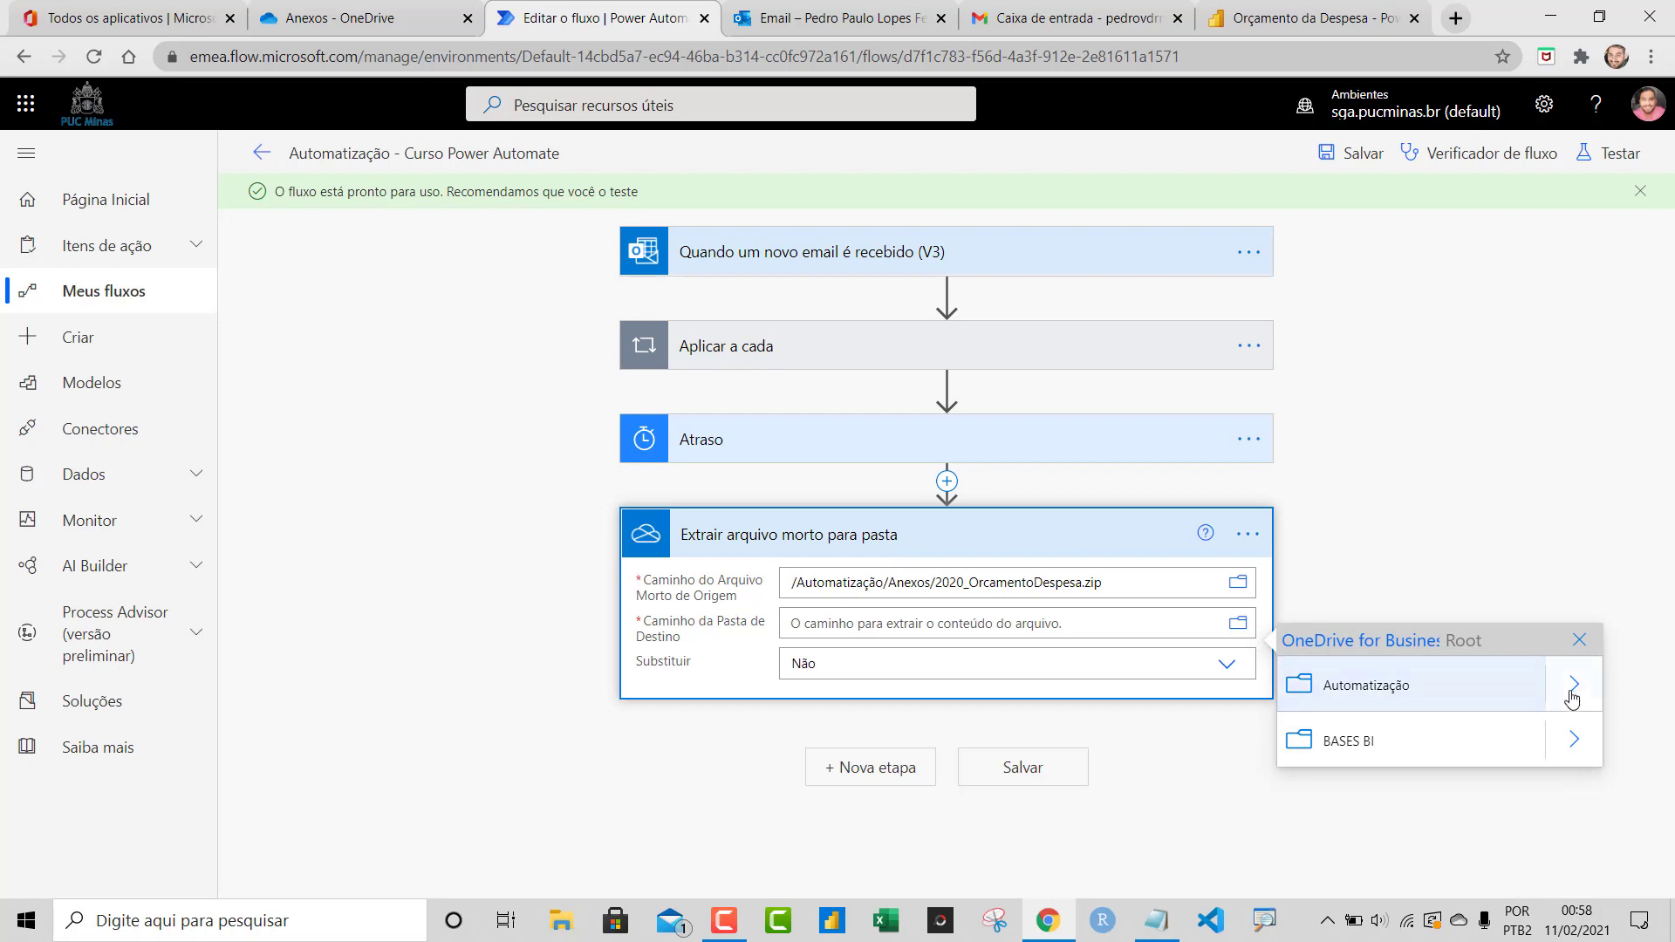
click(1572, 685)
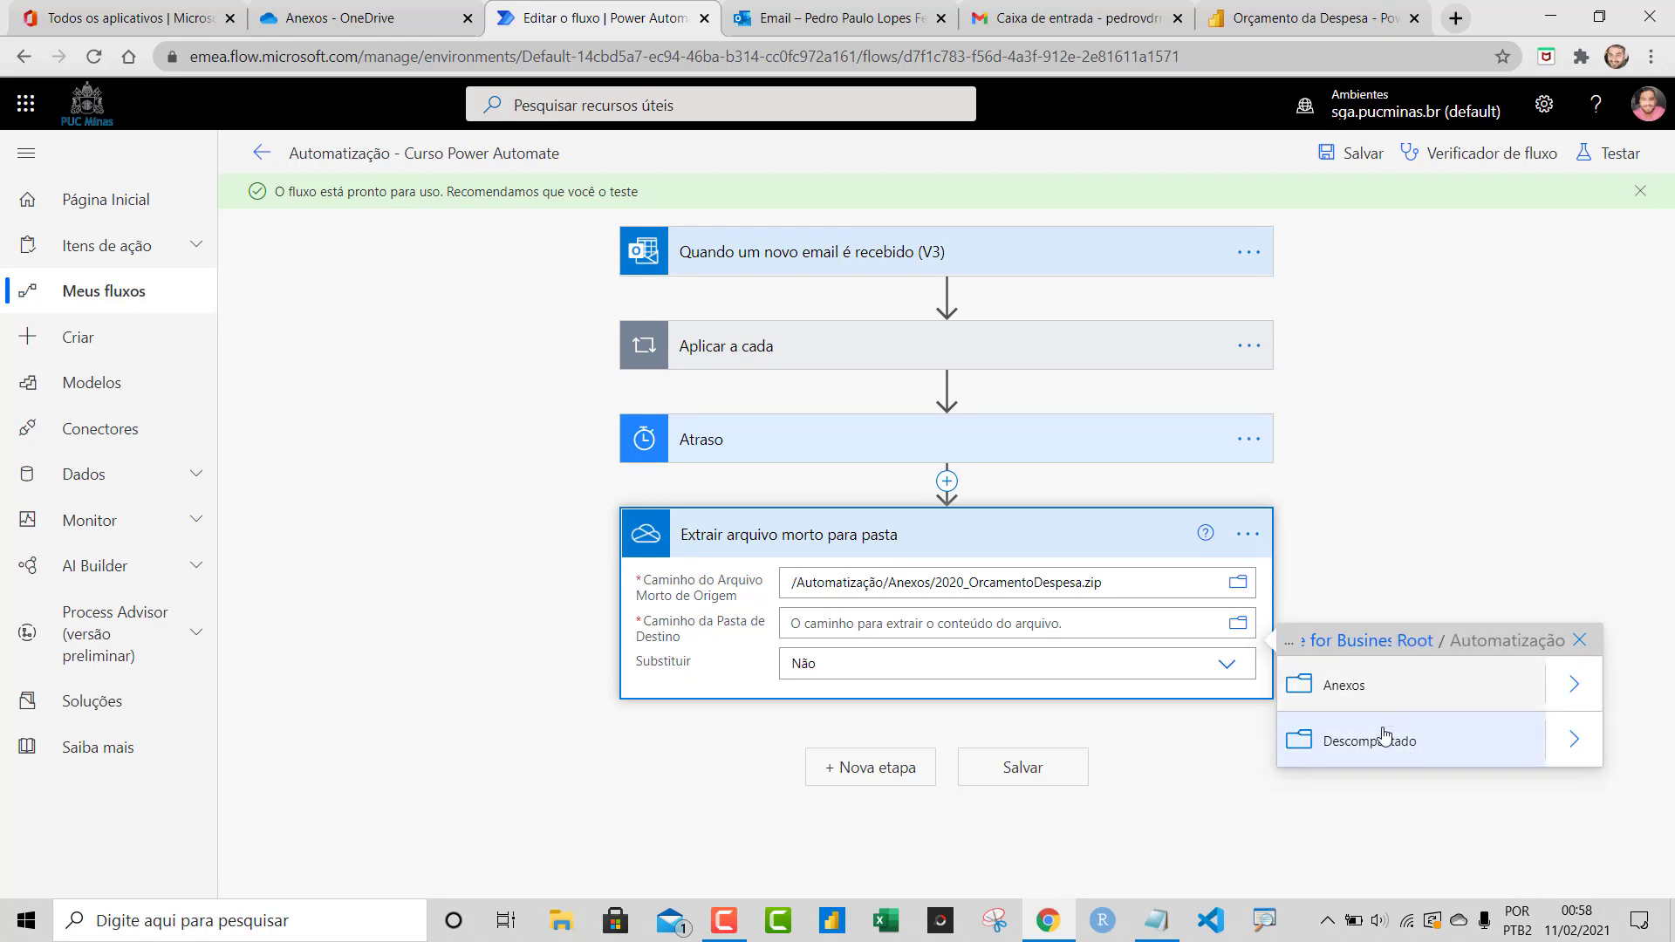
click(1389, 741)
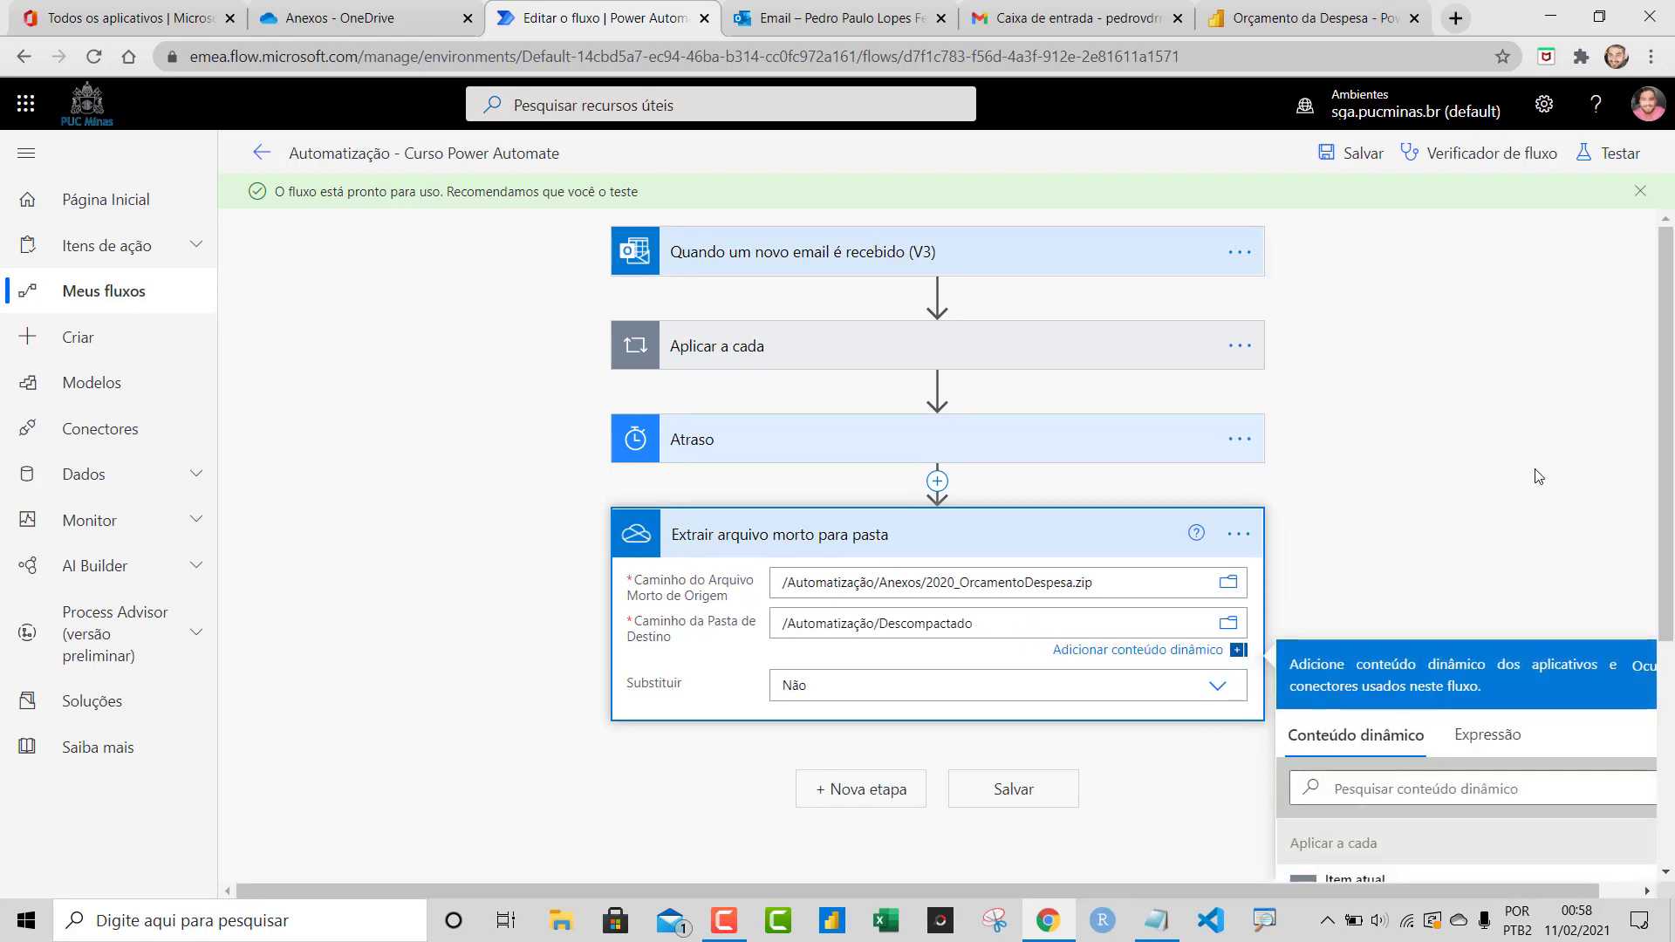
click(1670, 472)
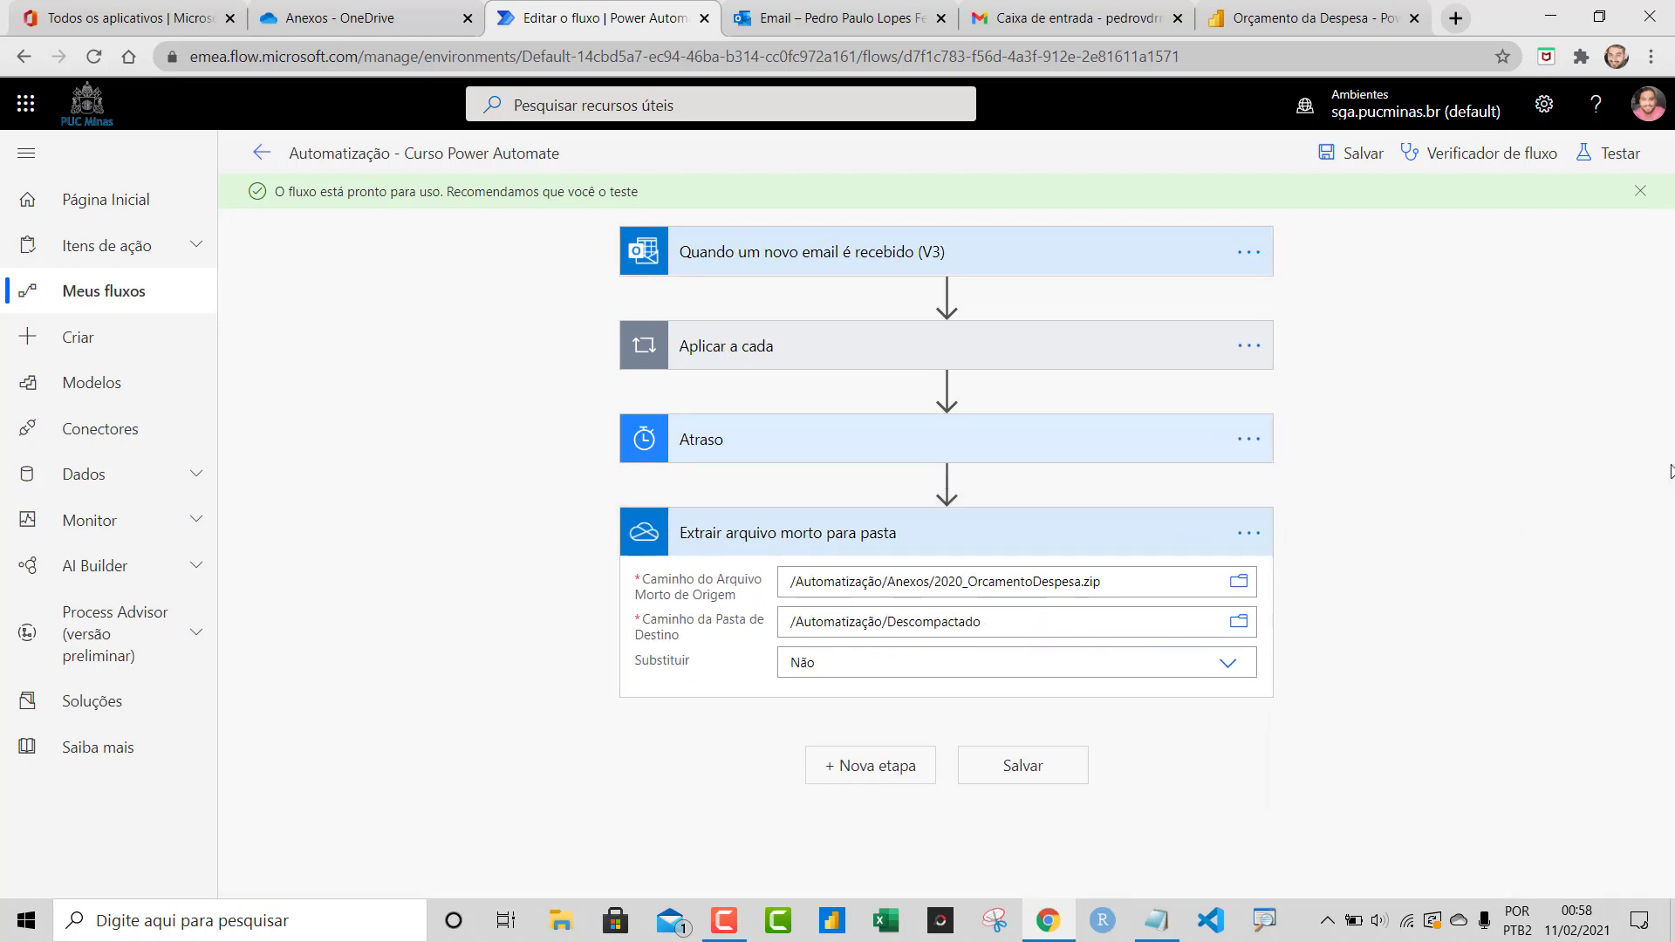
click(1227, 664)
click(801, 718)
click(1012, 767)
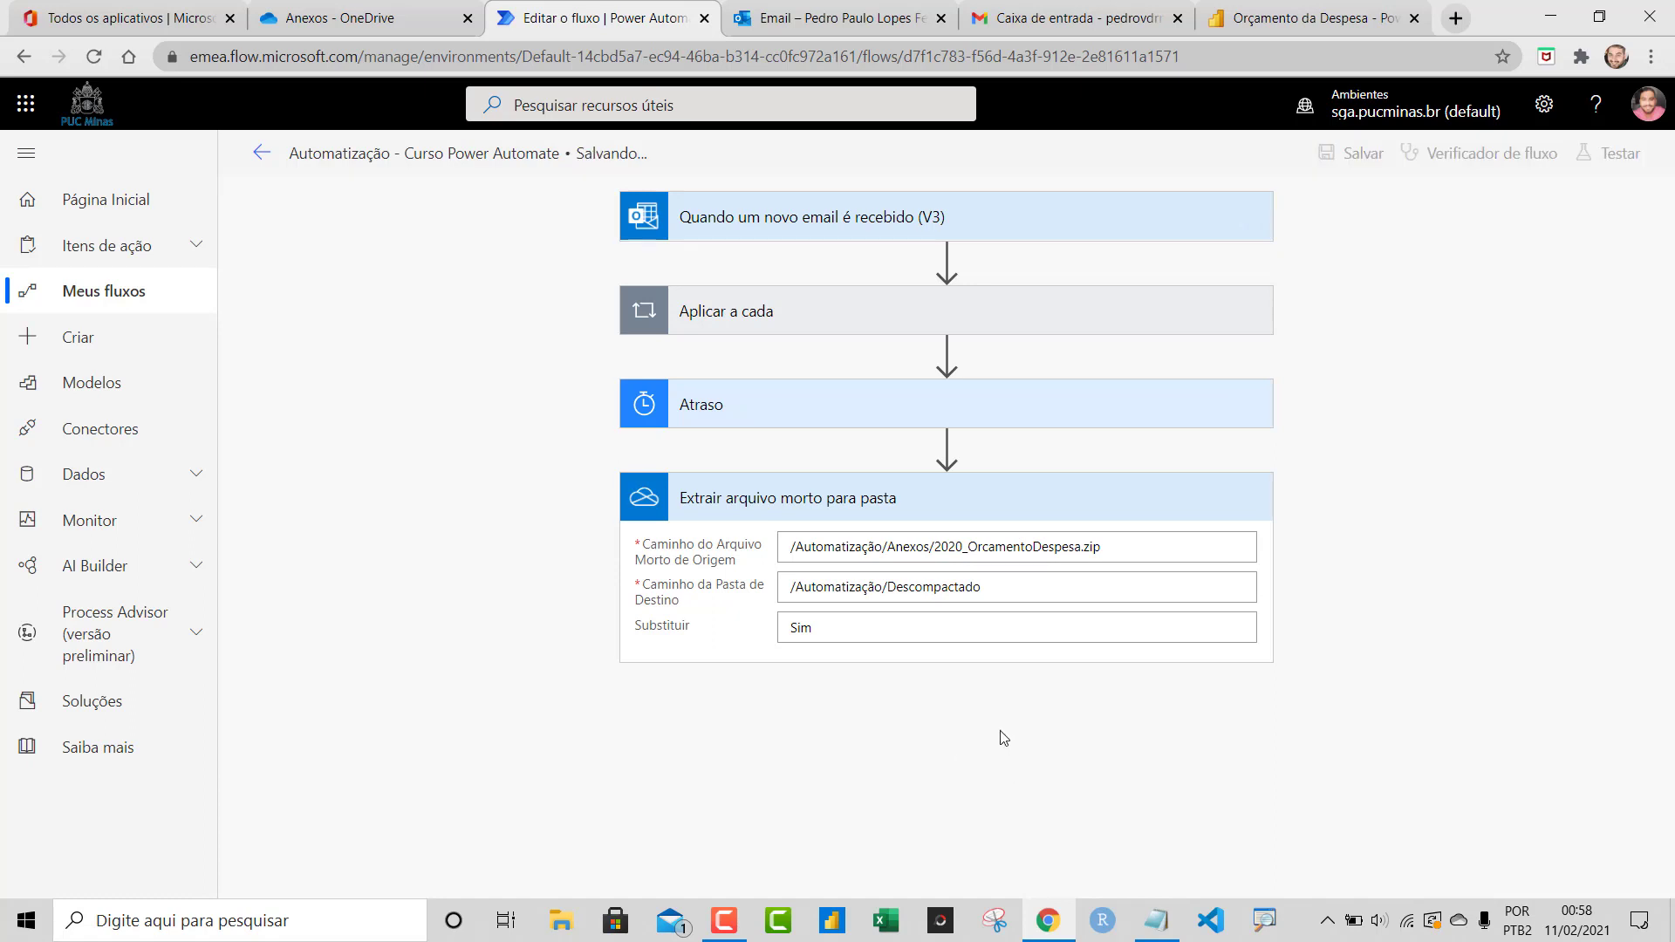
Delete the 'Relatório Sistema 11/02/2021' message from the Outlook inbox, confirming the move to Itens Excluídos
click(829, 18)
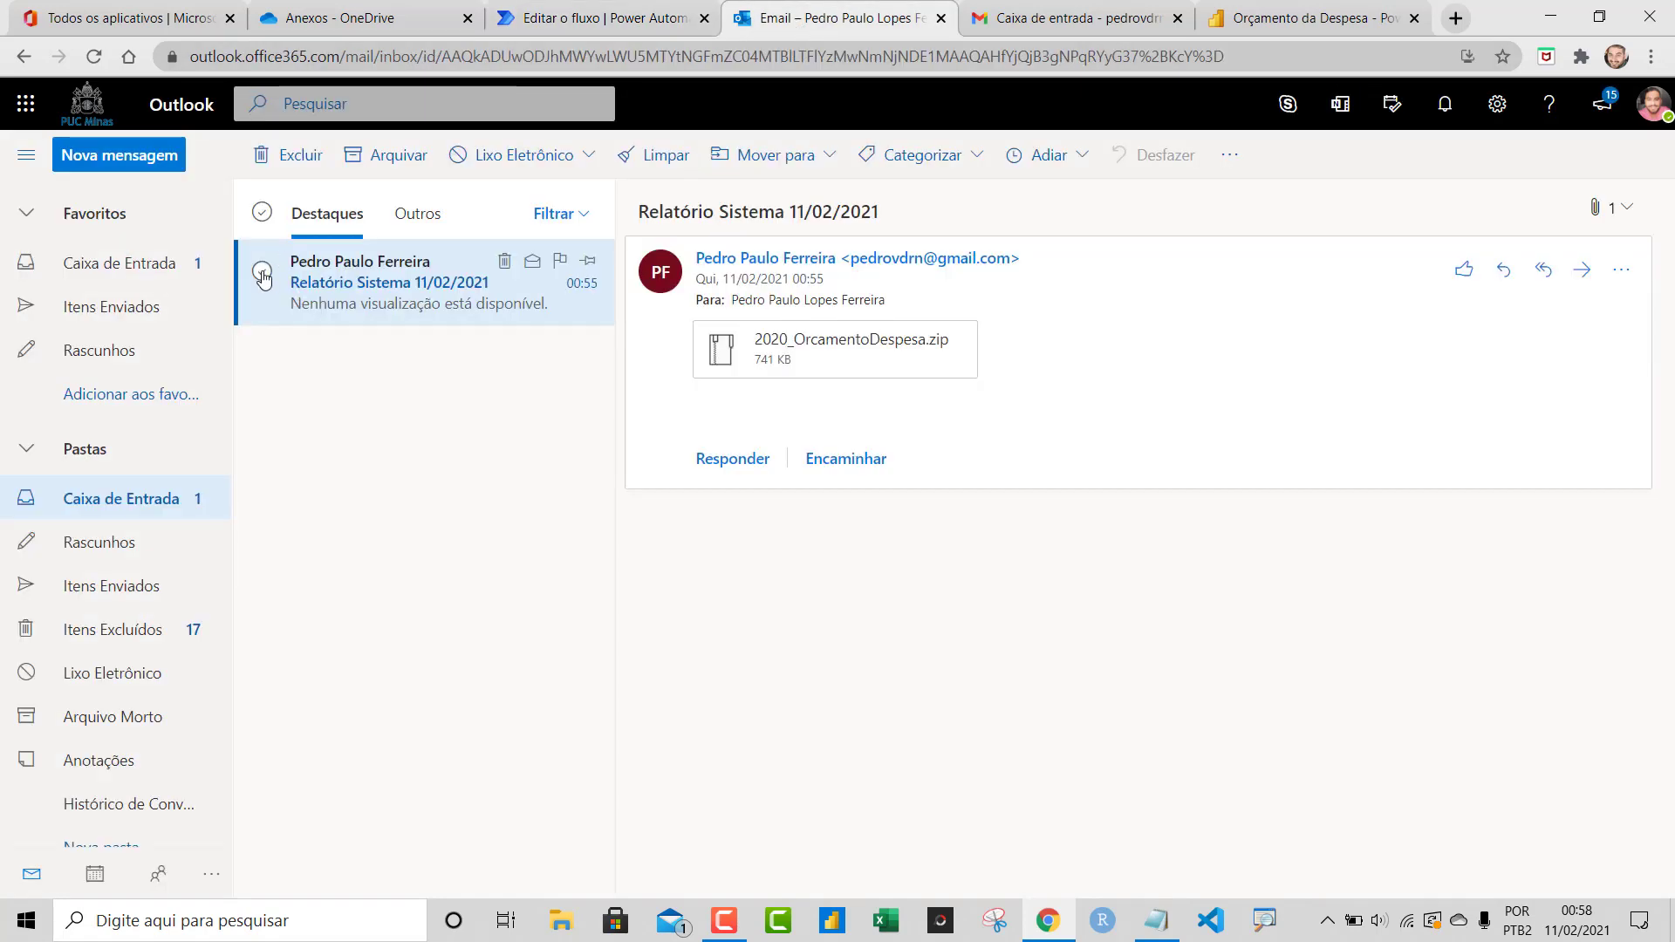
click(262, 273)
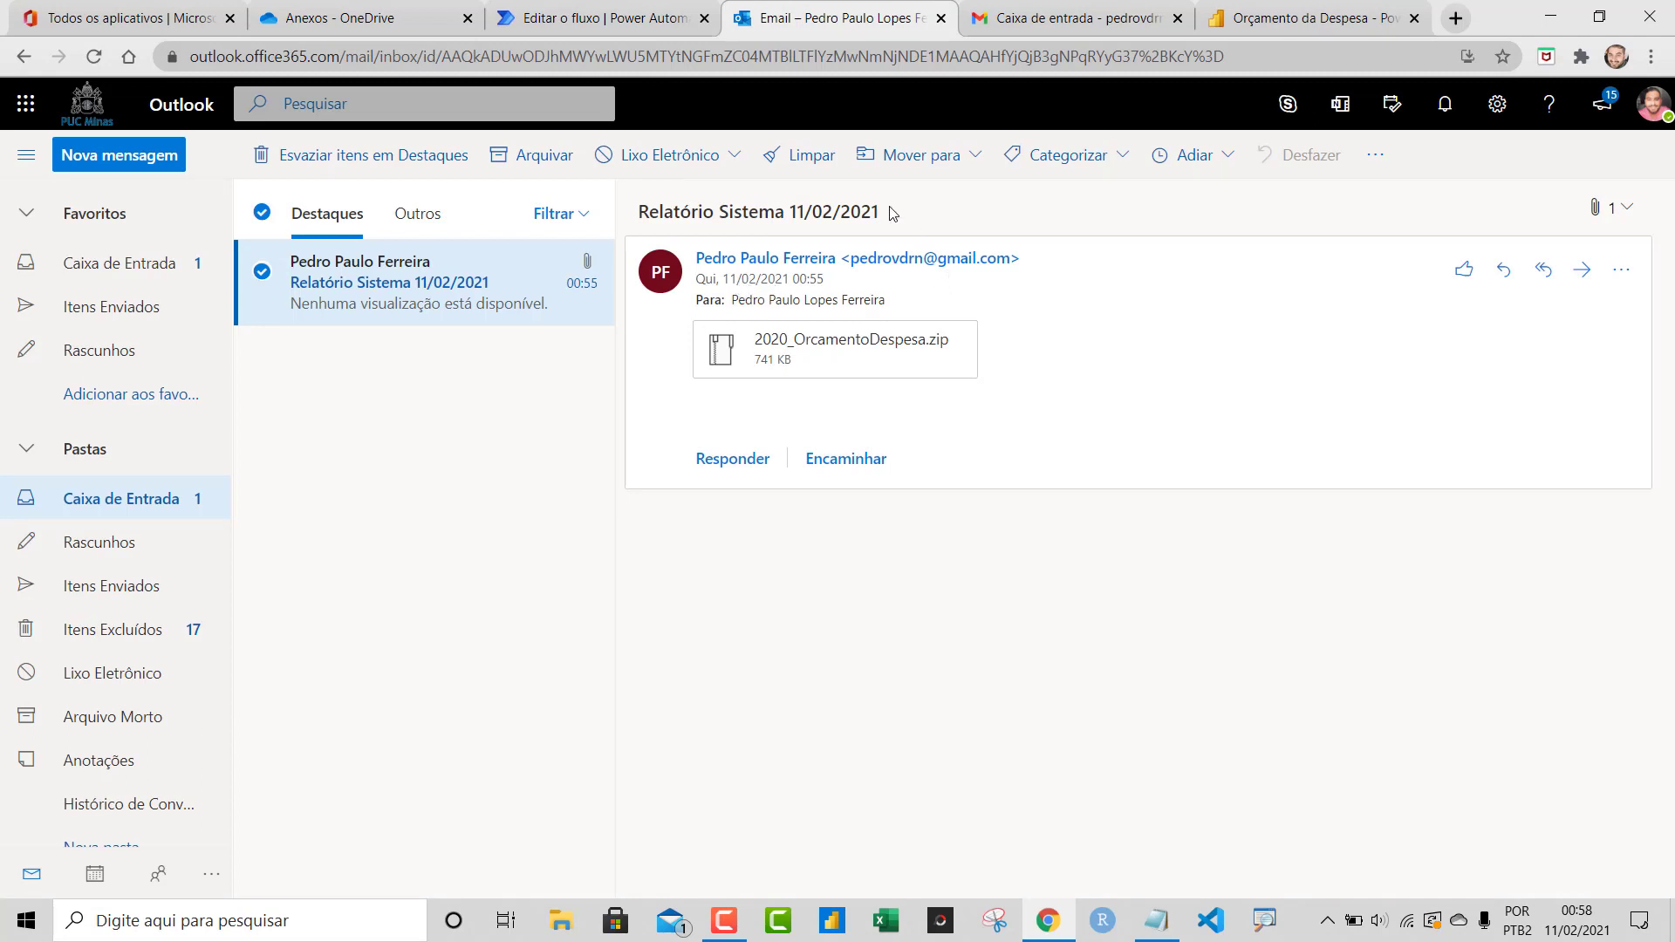
drag(643, 215, 884, 218)
key(ctrl+c)
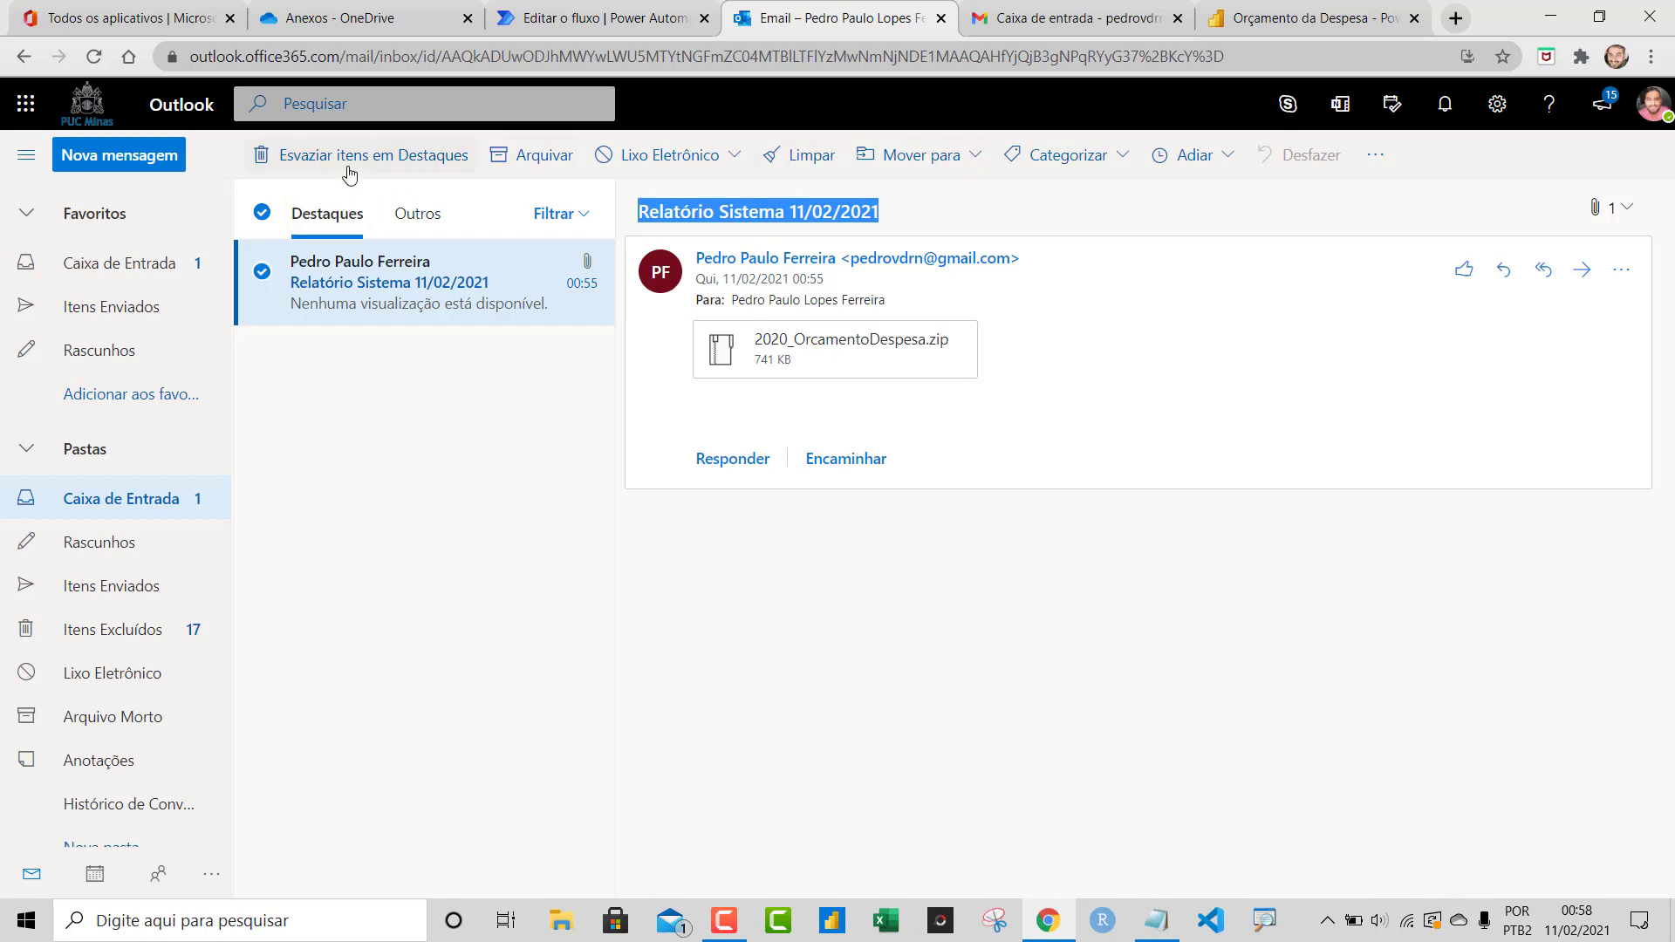
click(504, 261)
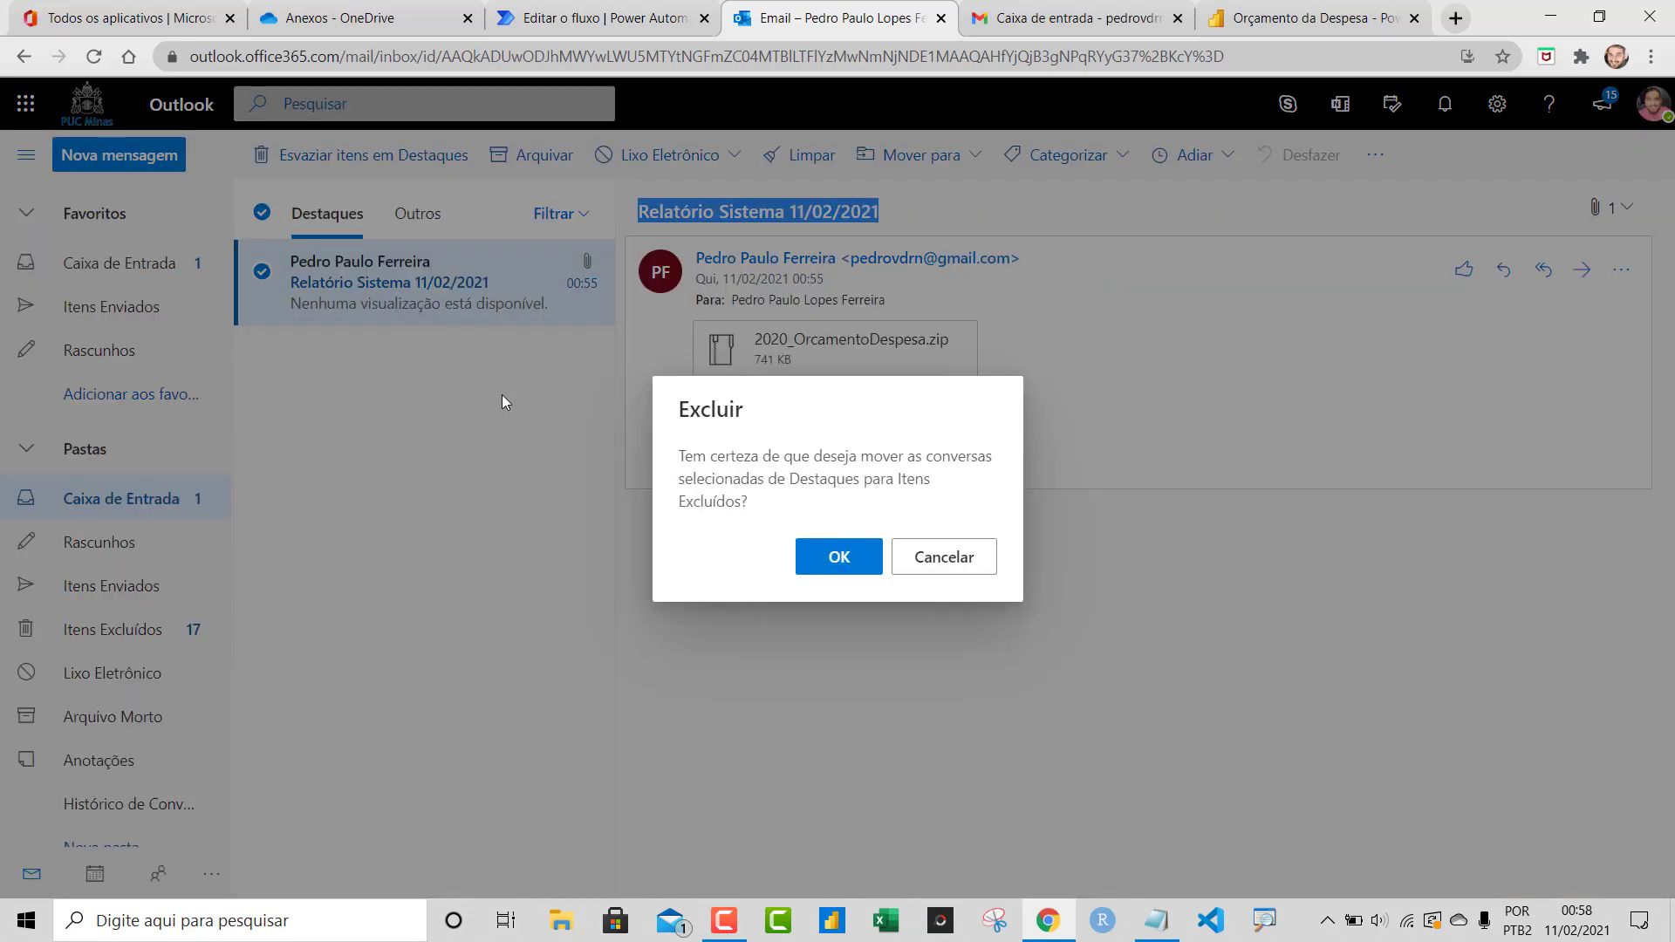
click(807, 561)
Delete 2020_OrcamentoDespesa.zip from the OneDrive Anexos folder, then return to Meus arquivos
click(394, 14)
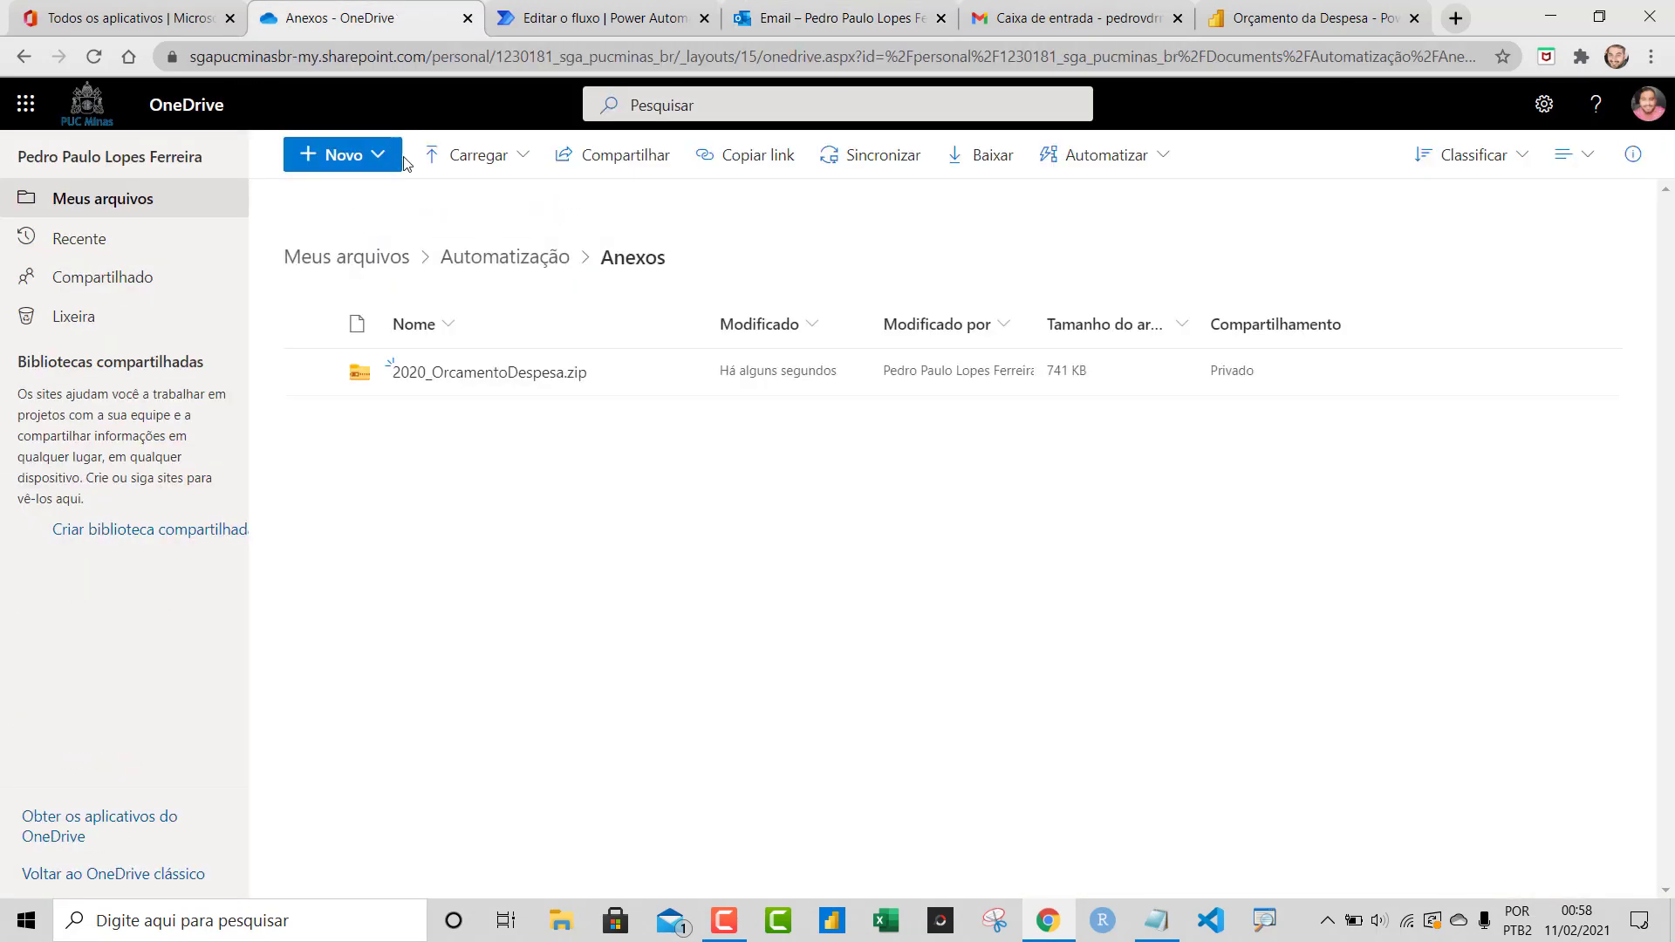
click(309, 371)
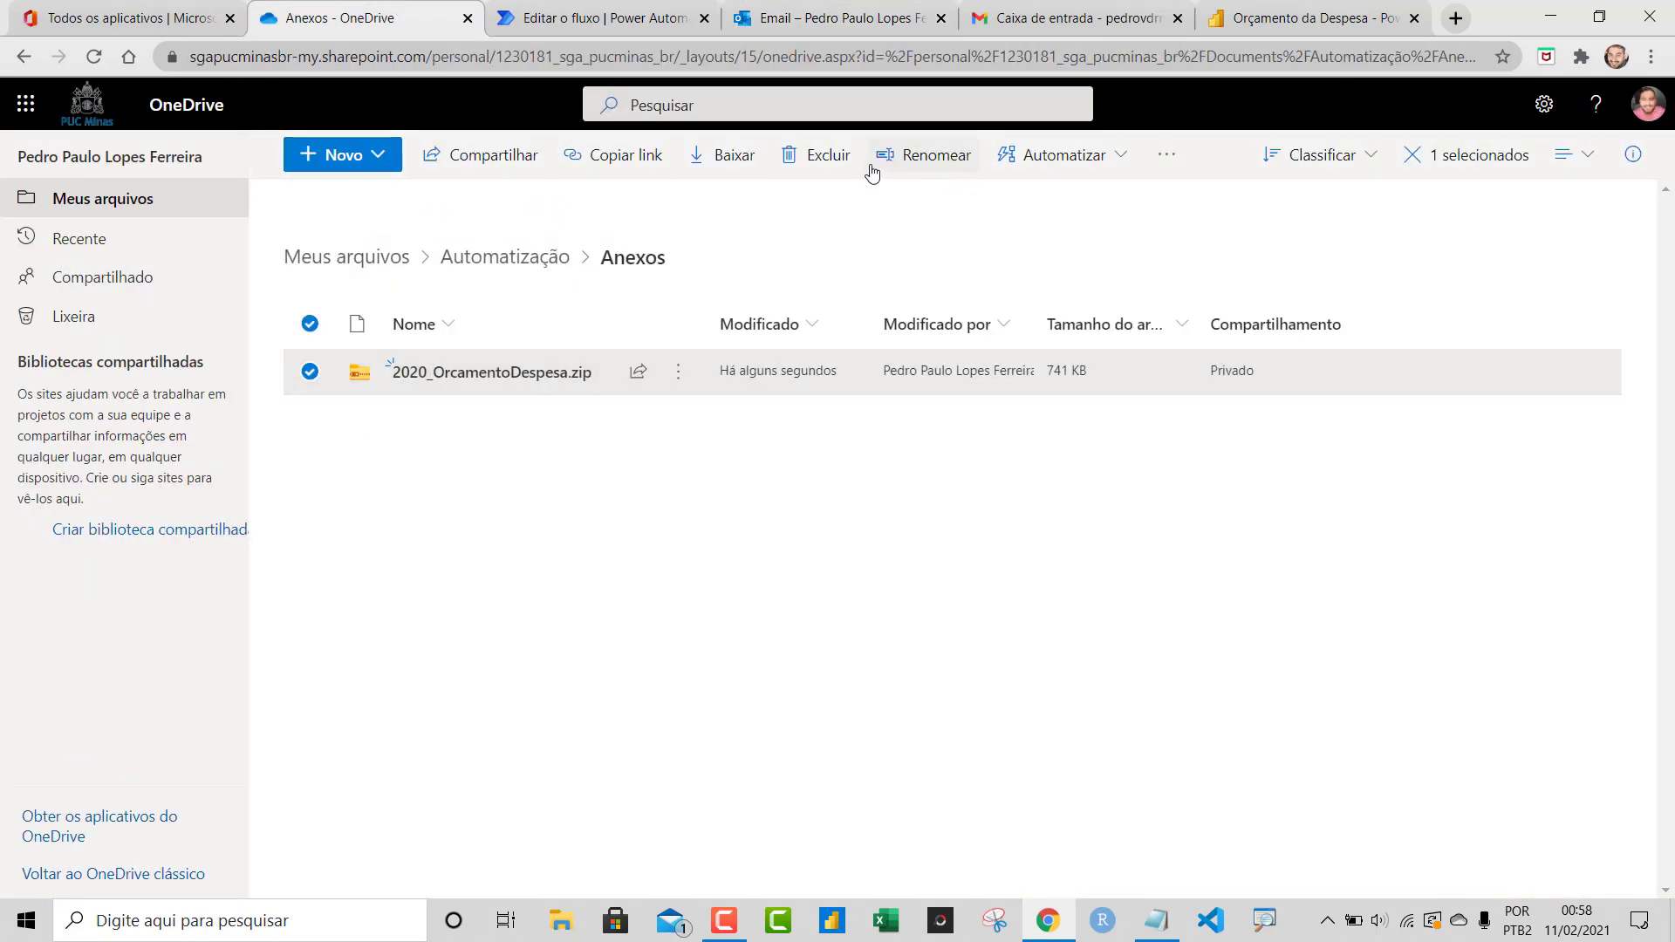
click(831, 167)
click(840, 561)
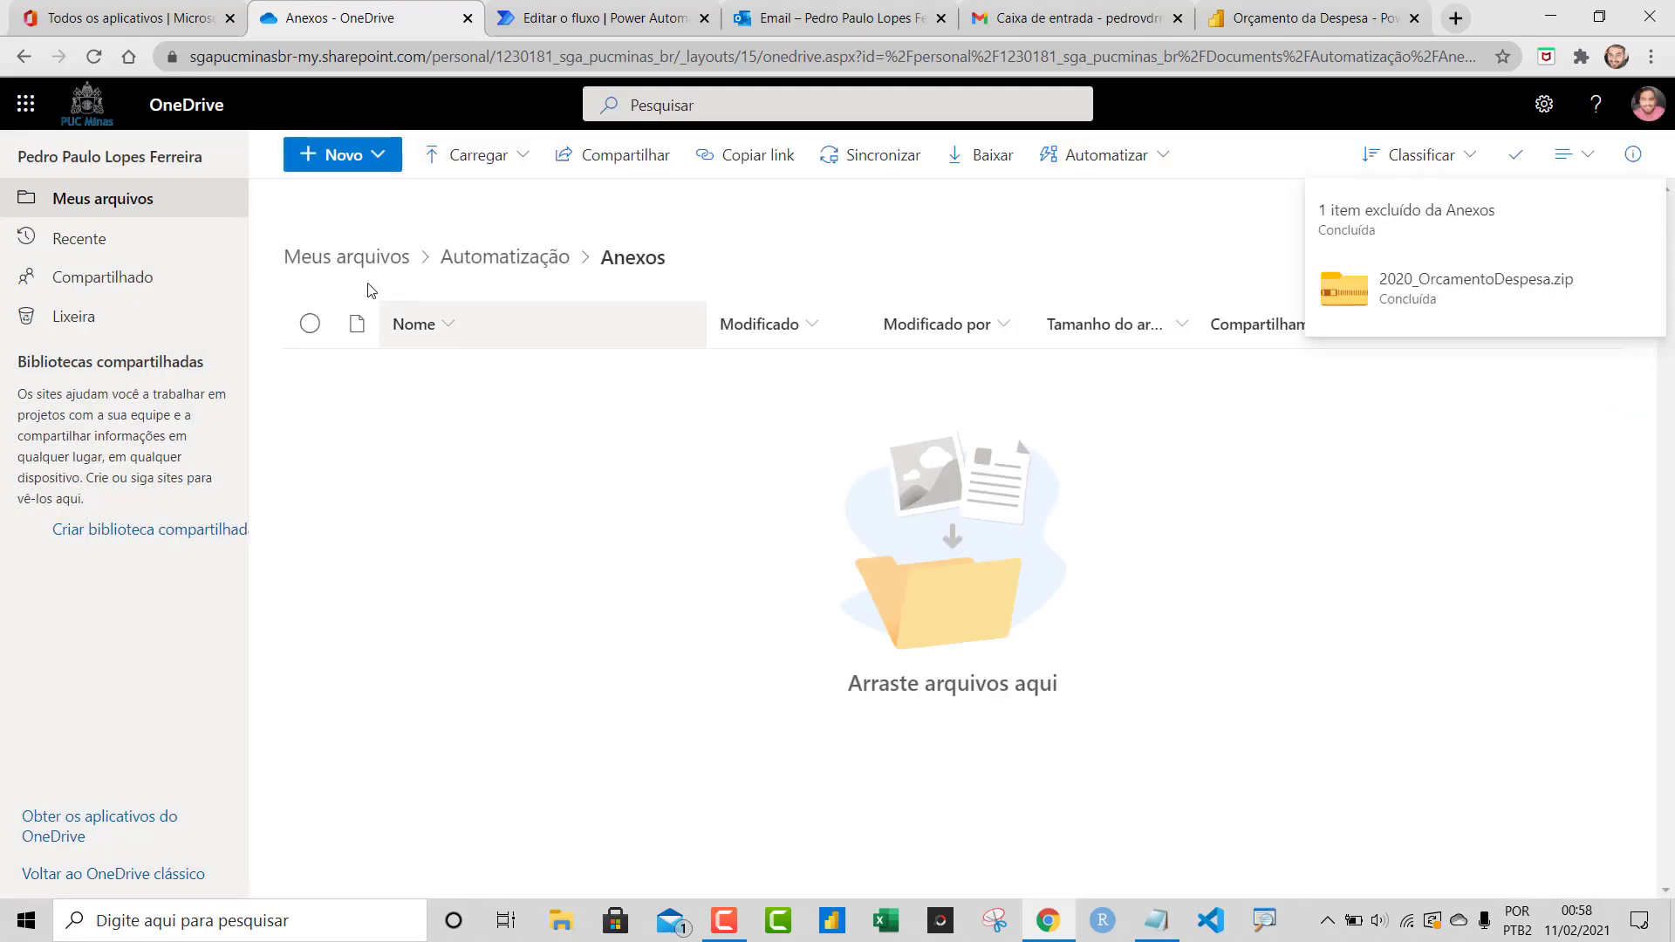
click(361, 276)
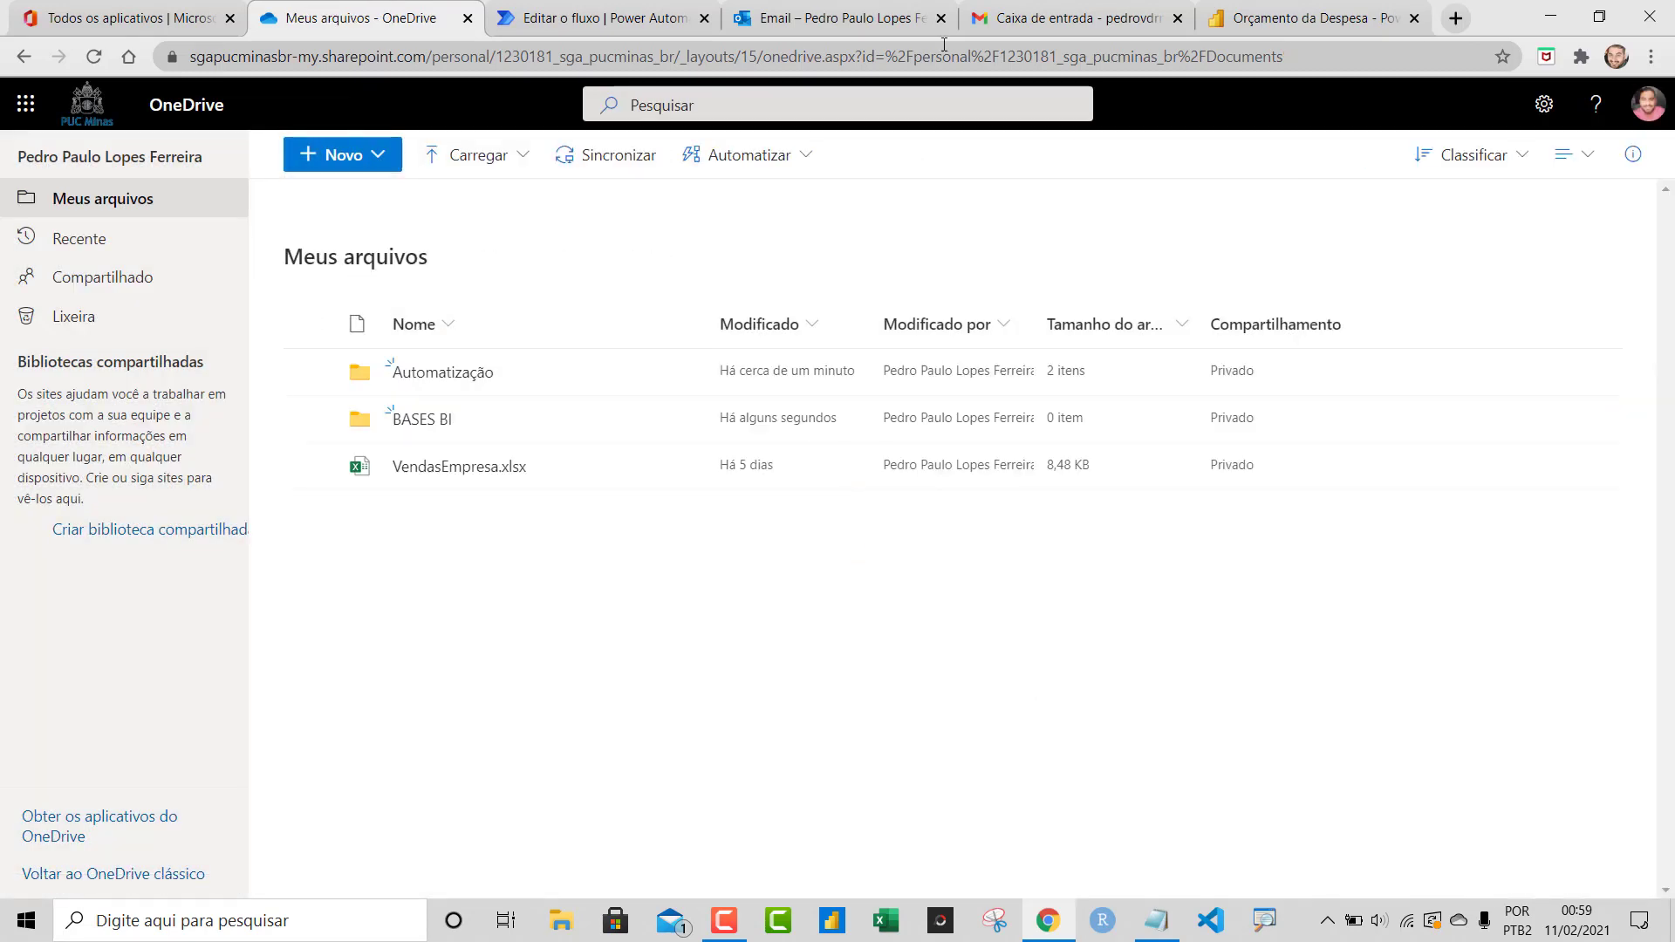
click(1032, 28)
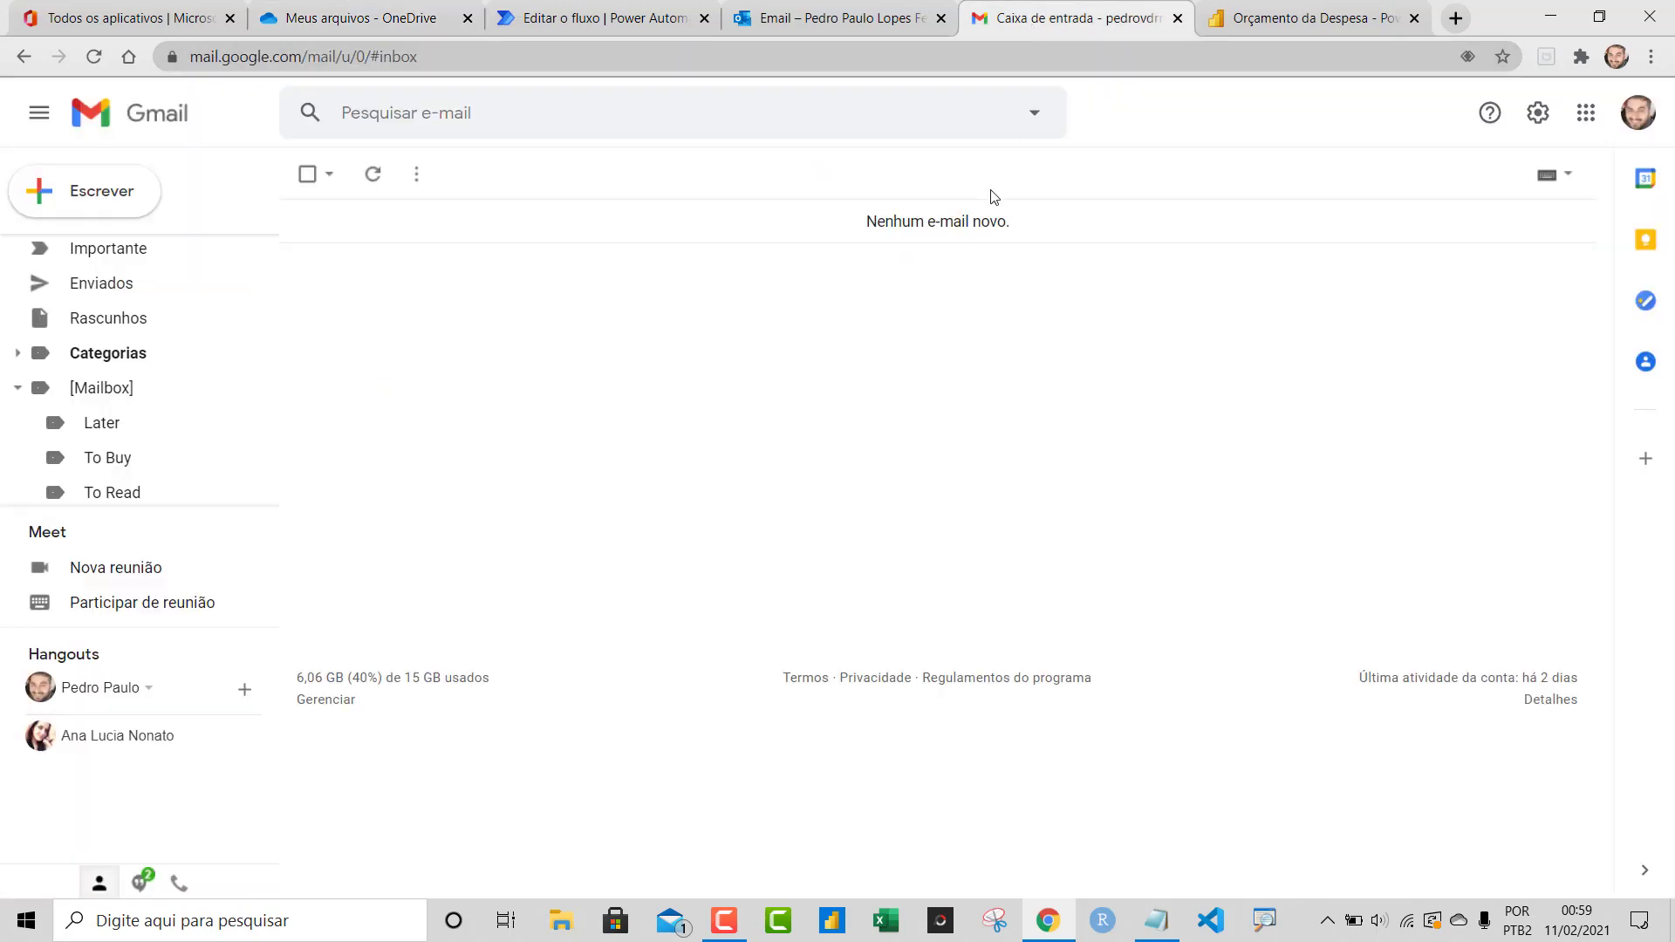
Start a manual (Manualmente) test run of the flow so it waits for an incoming email
click(639, 28)
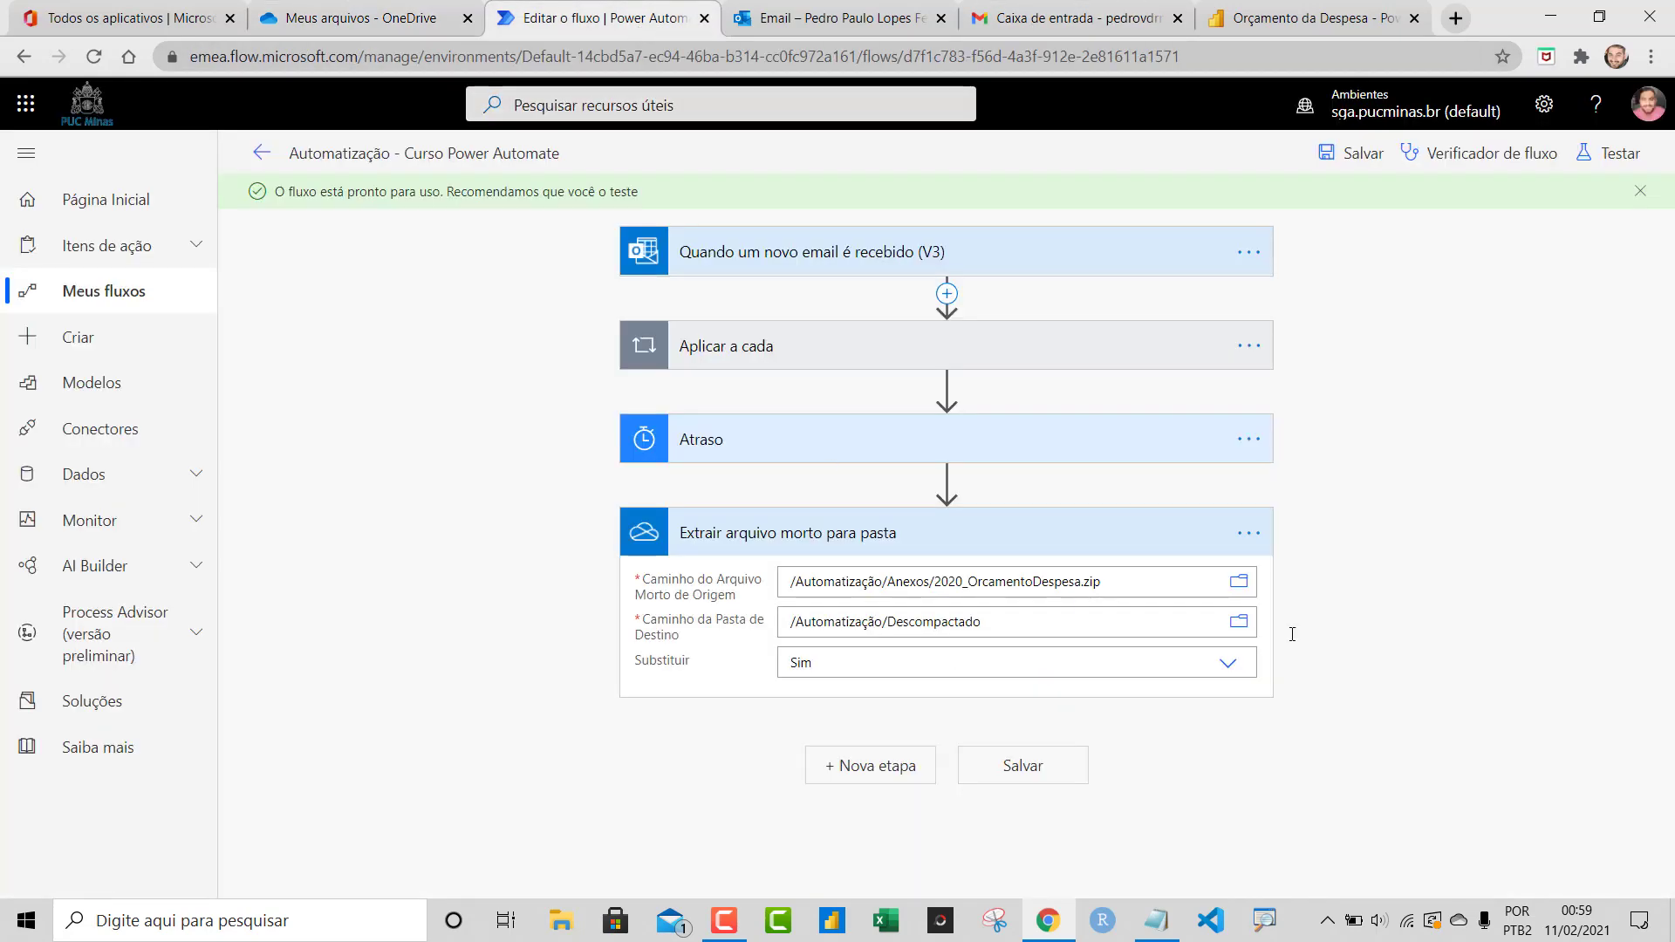
click(1594, 167)
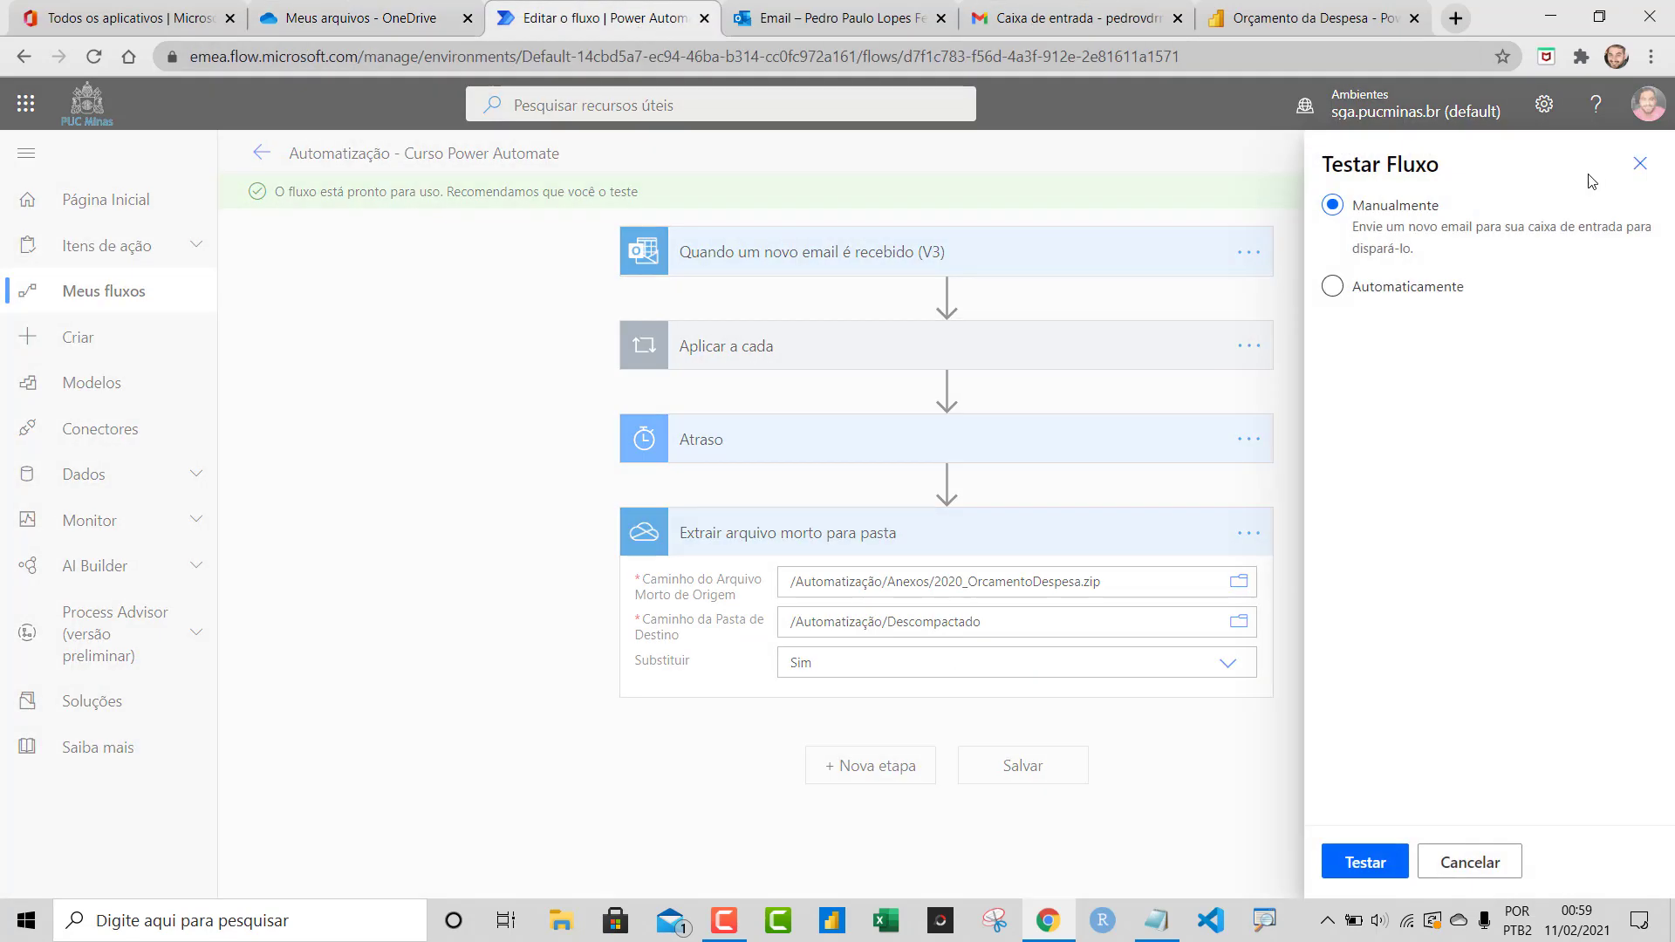
click(1366, 862)
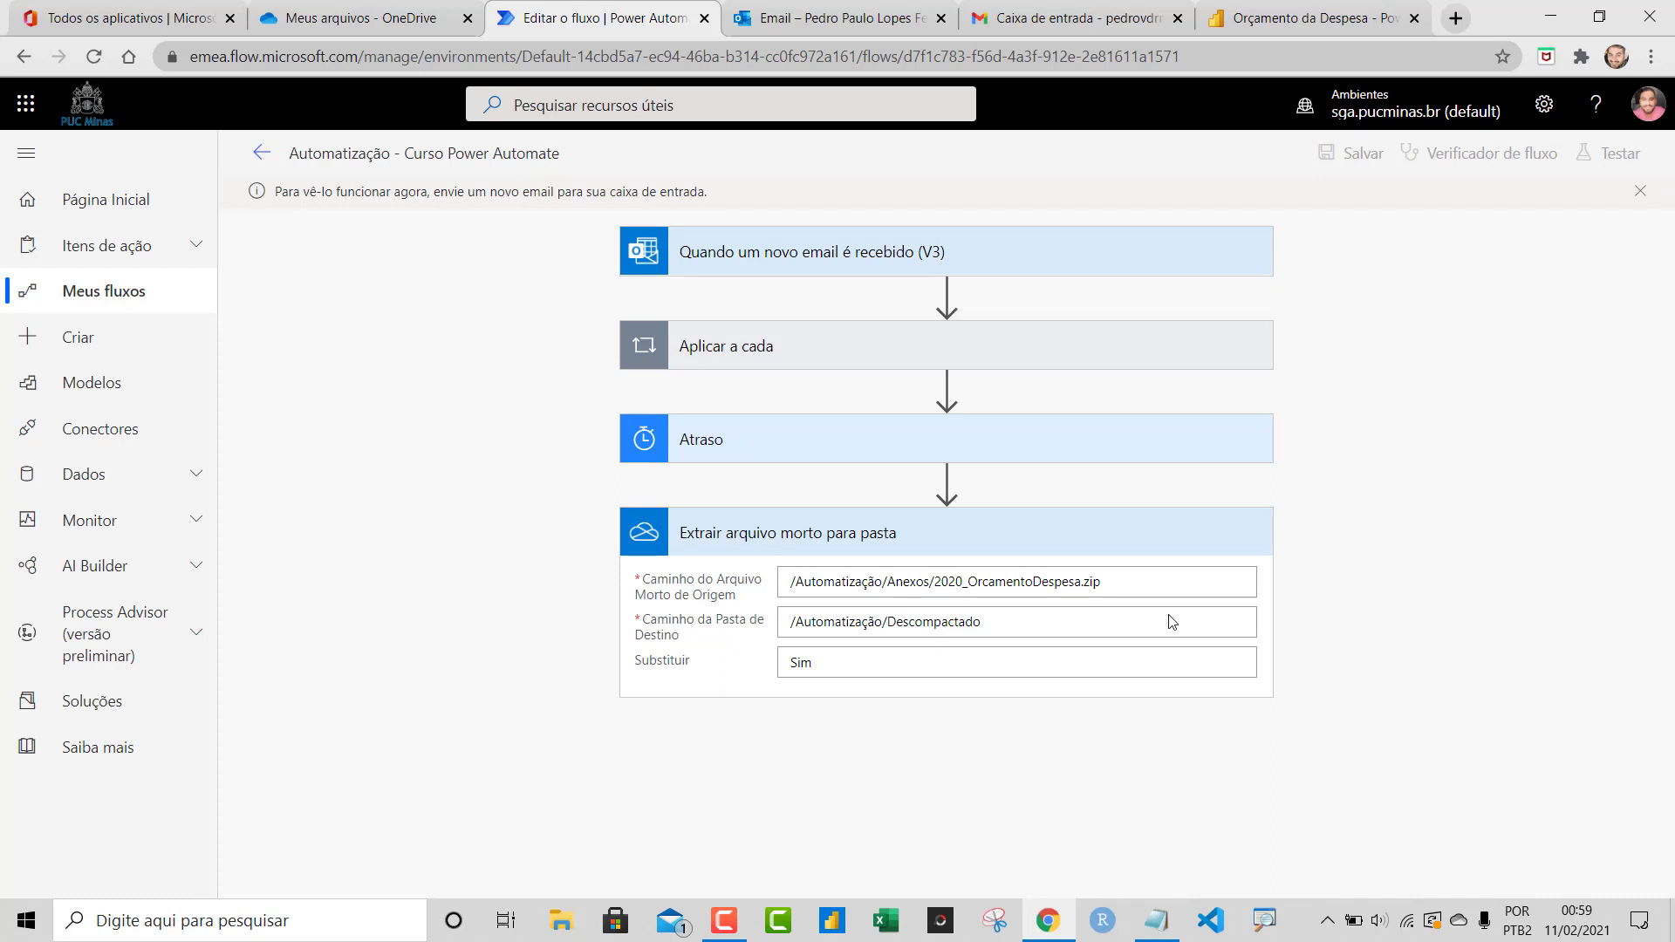
click(982, 26)
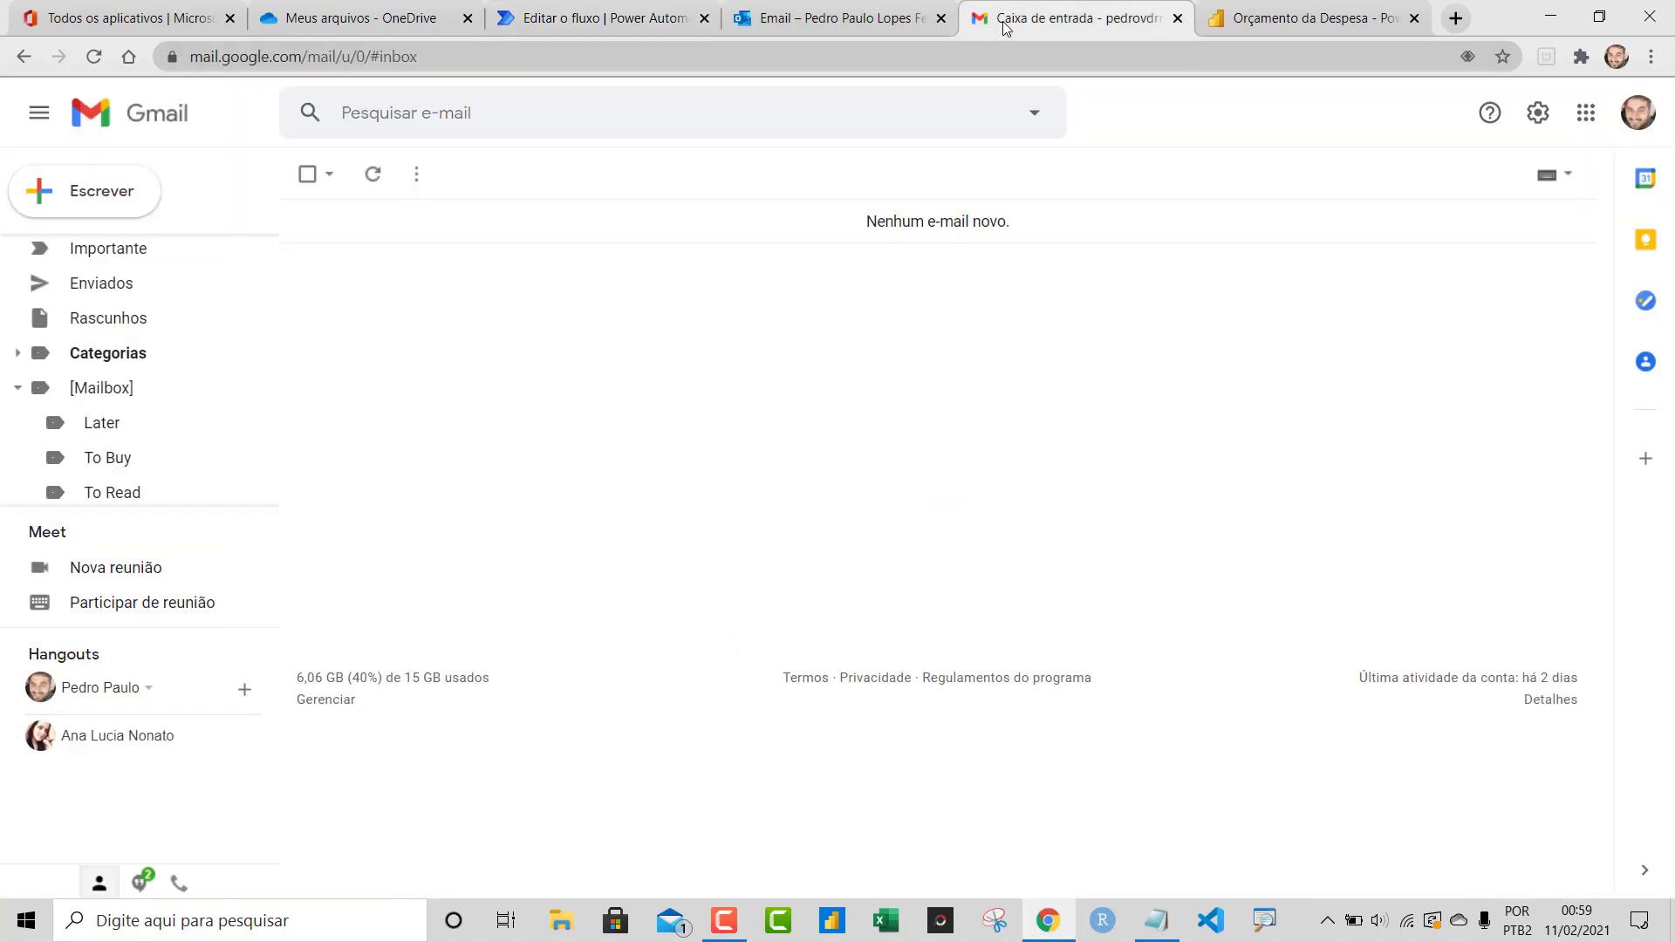
Send the university address a Gmail message 'Relatório Sistema 11/02/2021' with 2020_OrcamentoDespesa.zip attached
click(141, 189)
text(123)
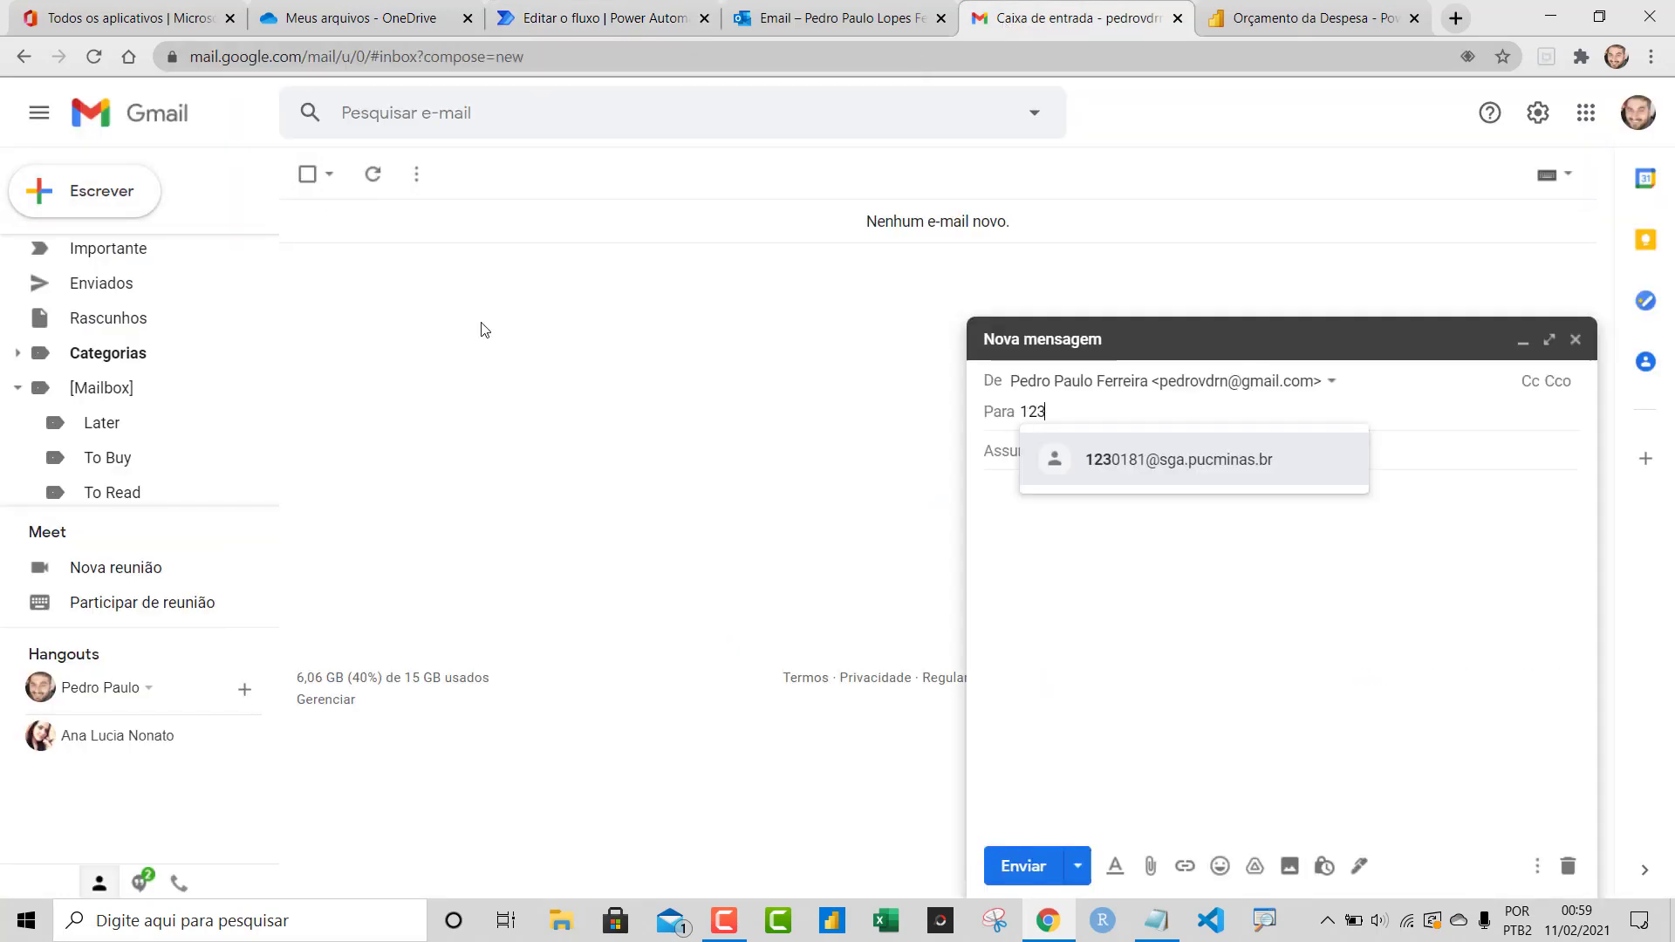
click(1220, 483)
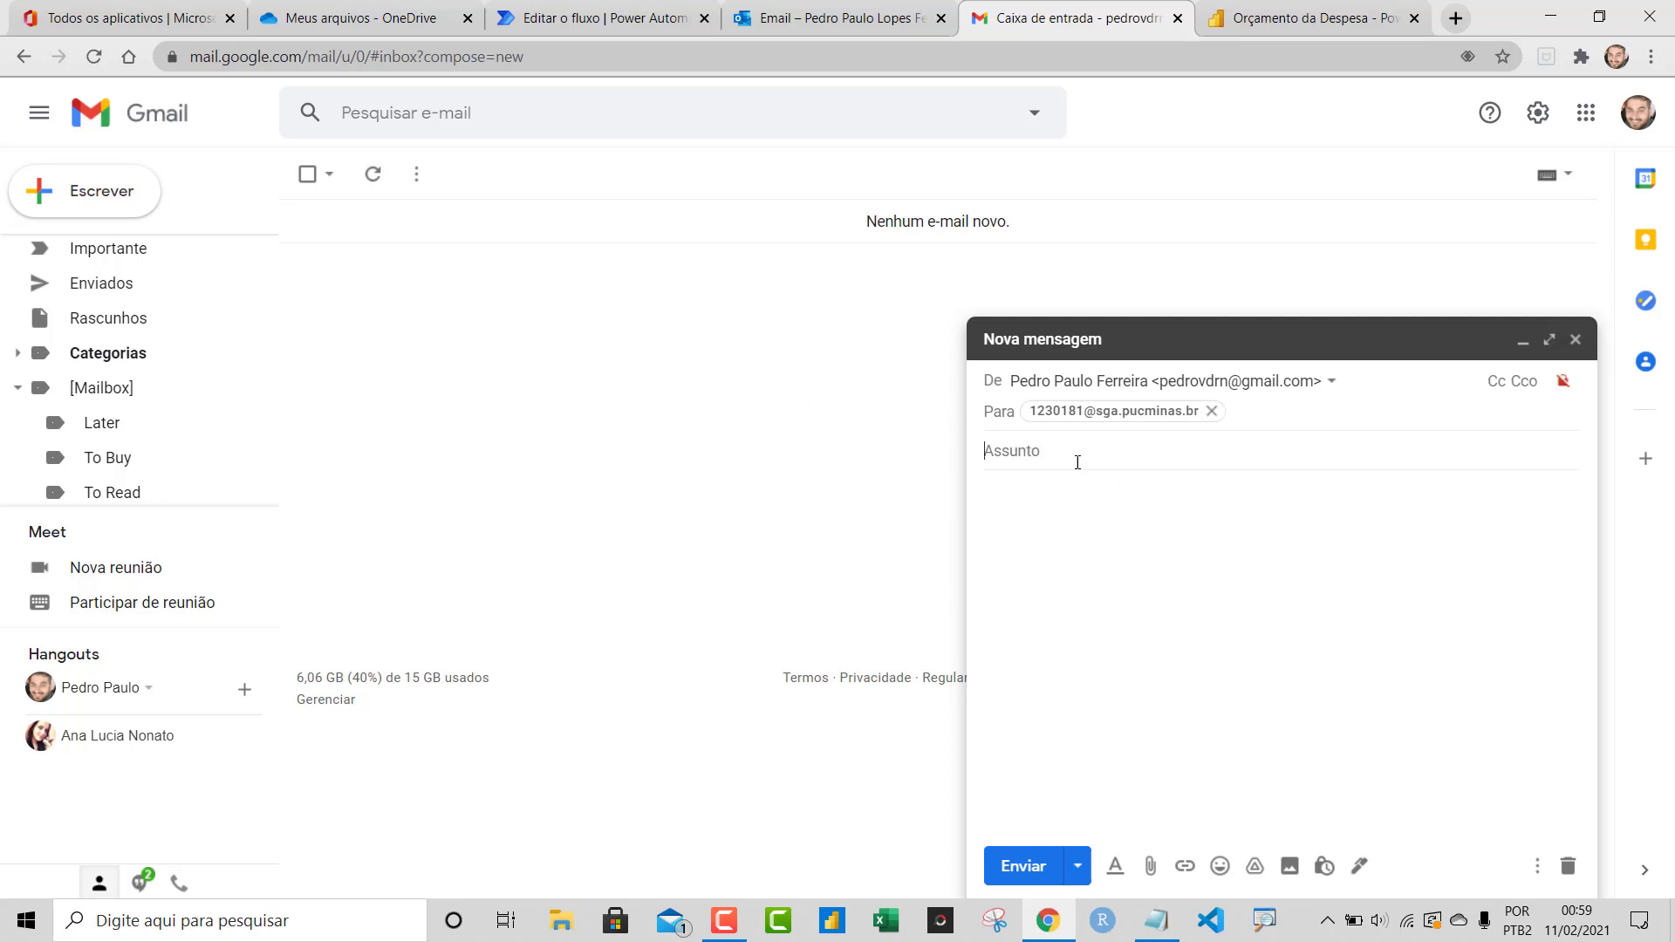
key(ctrl+v)
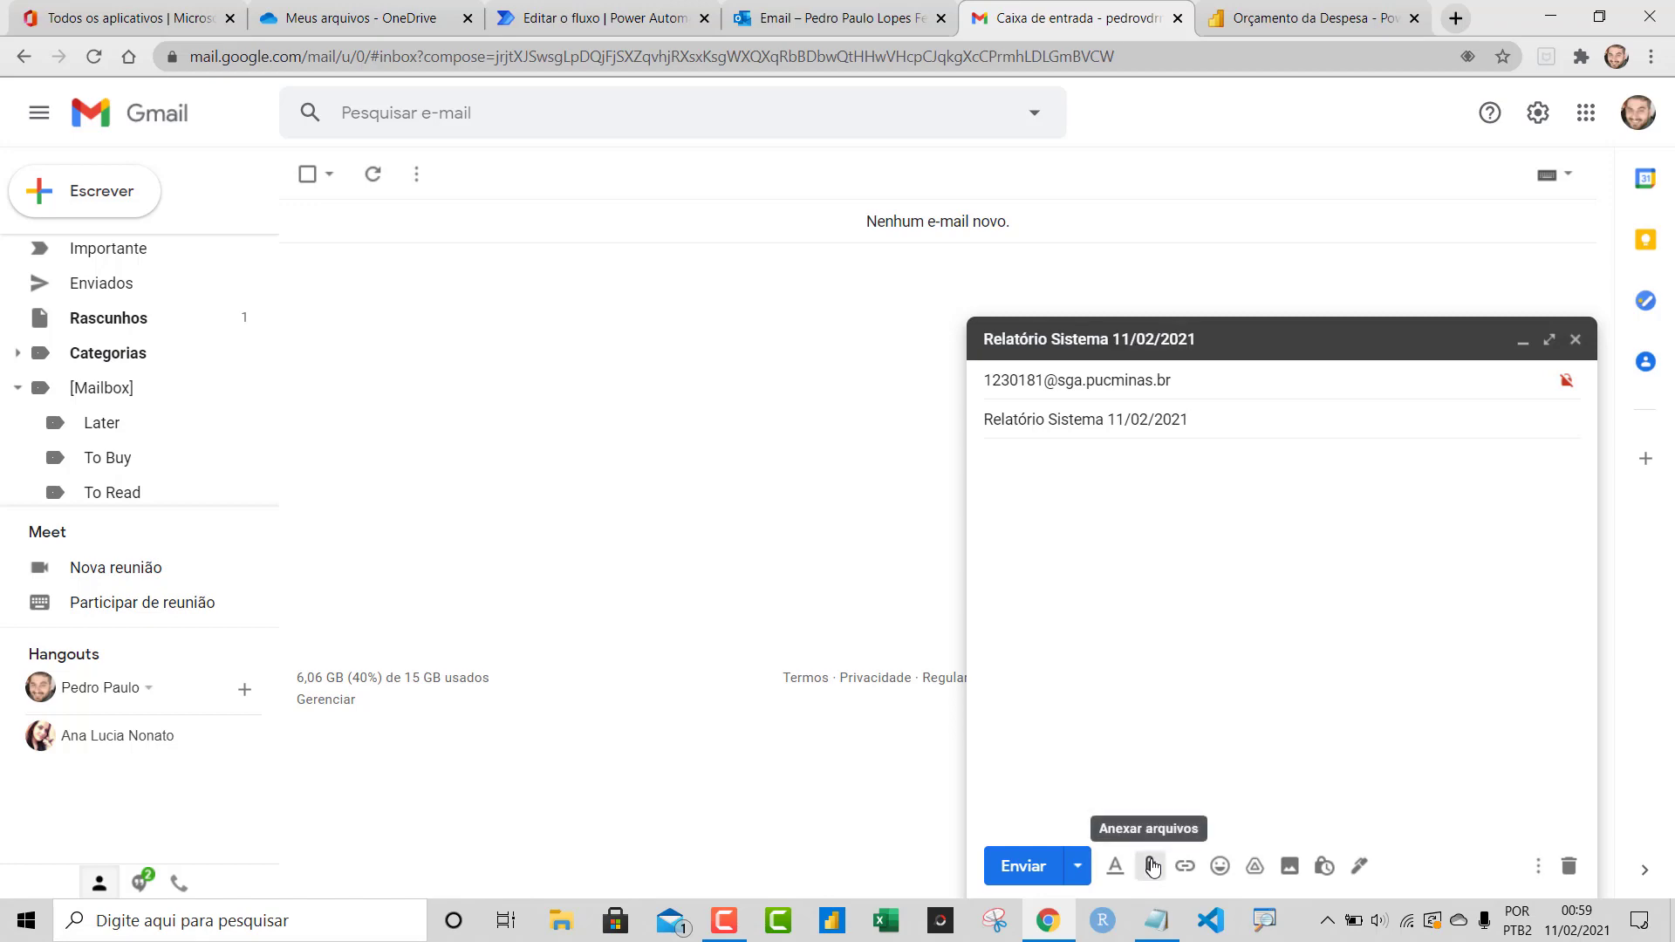
click(1150, 866)
double_click(314, 194)
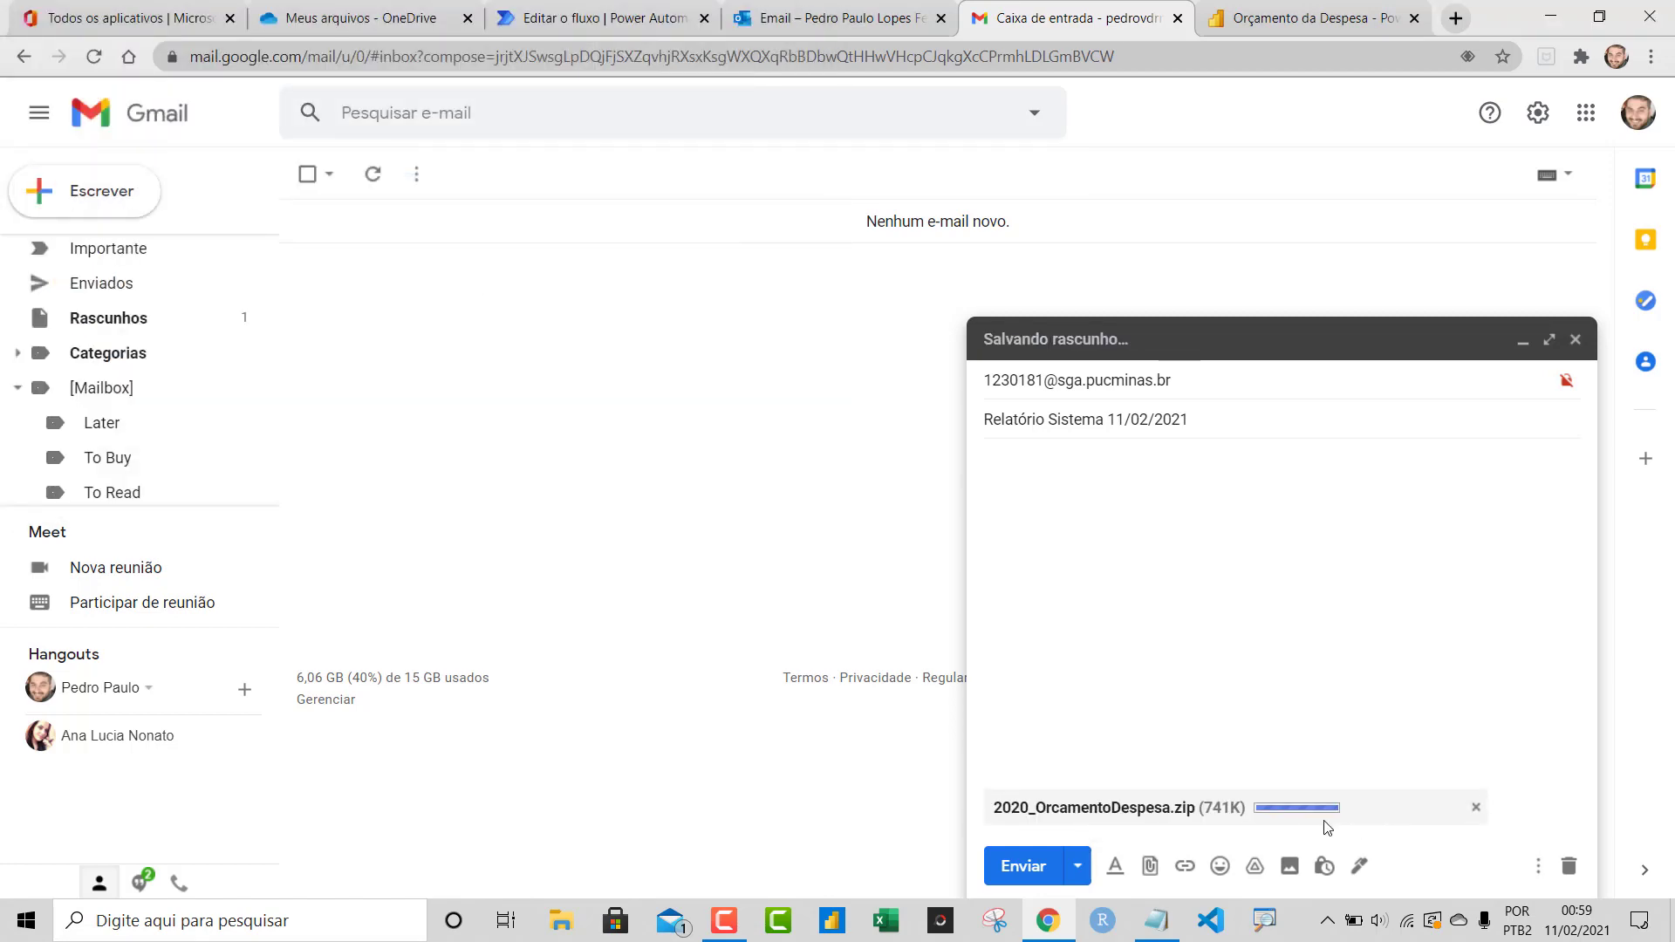
click(1016, 866)
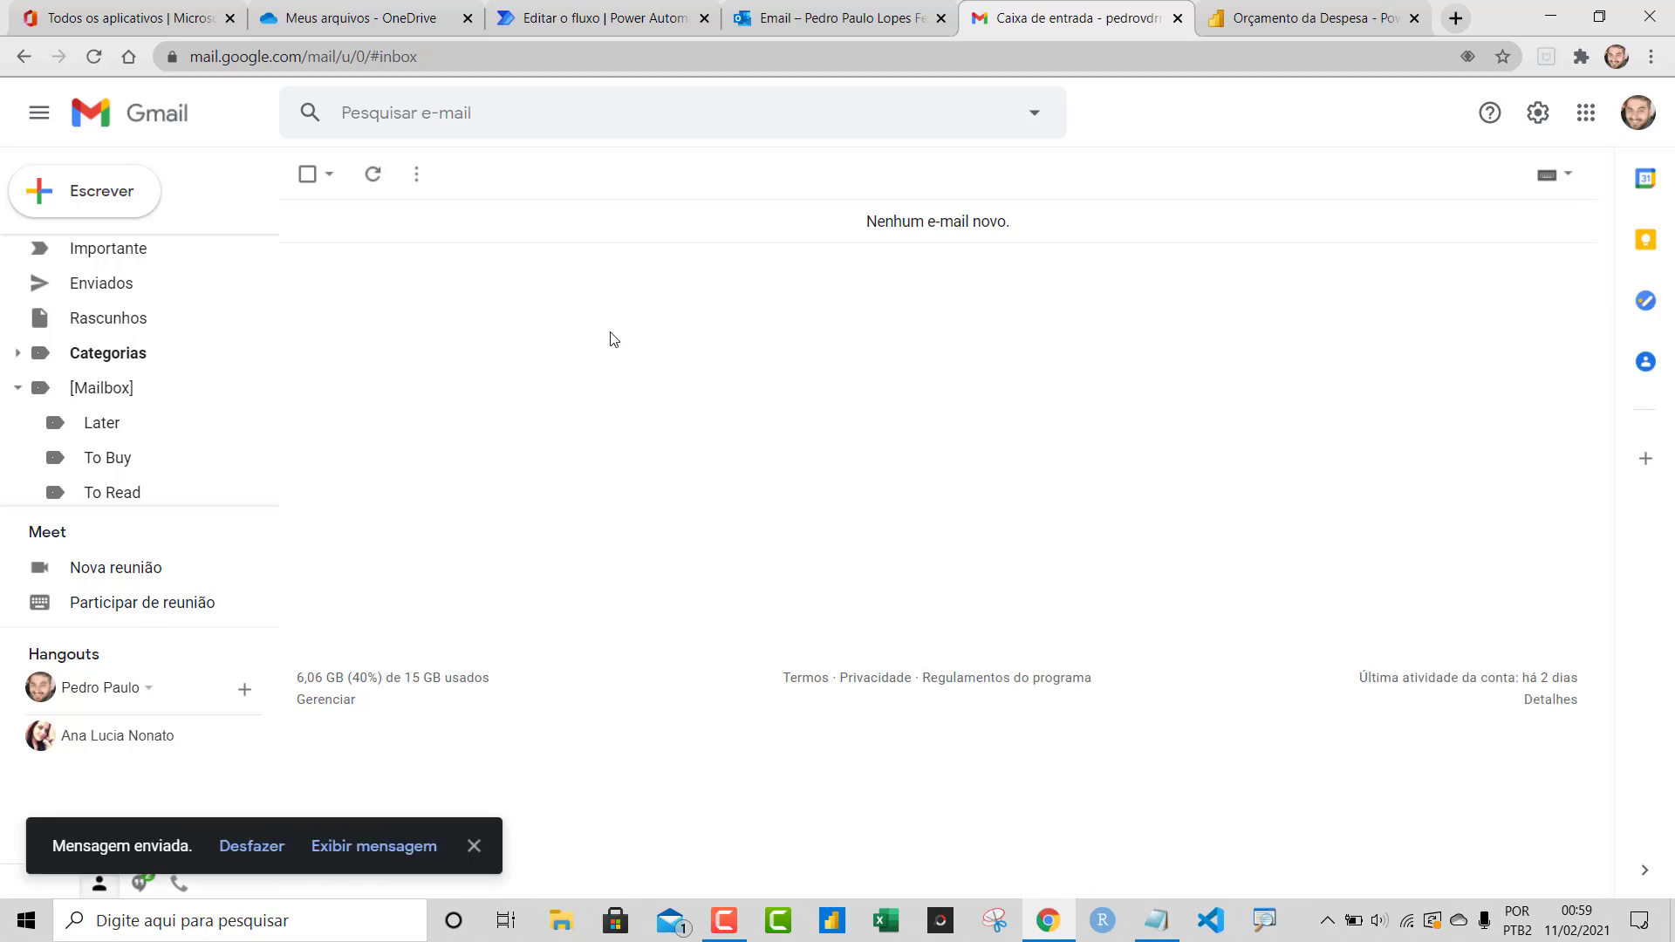
click(785, 9)
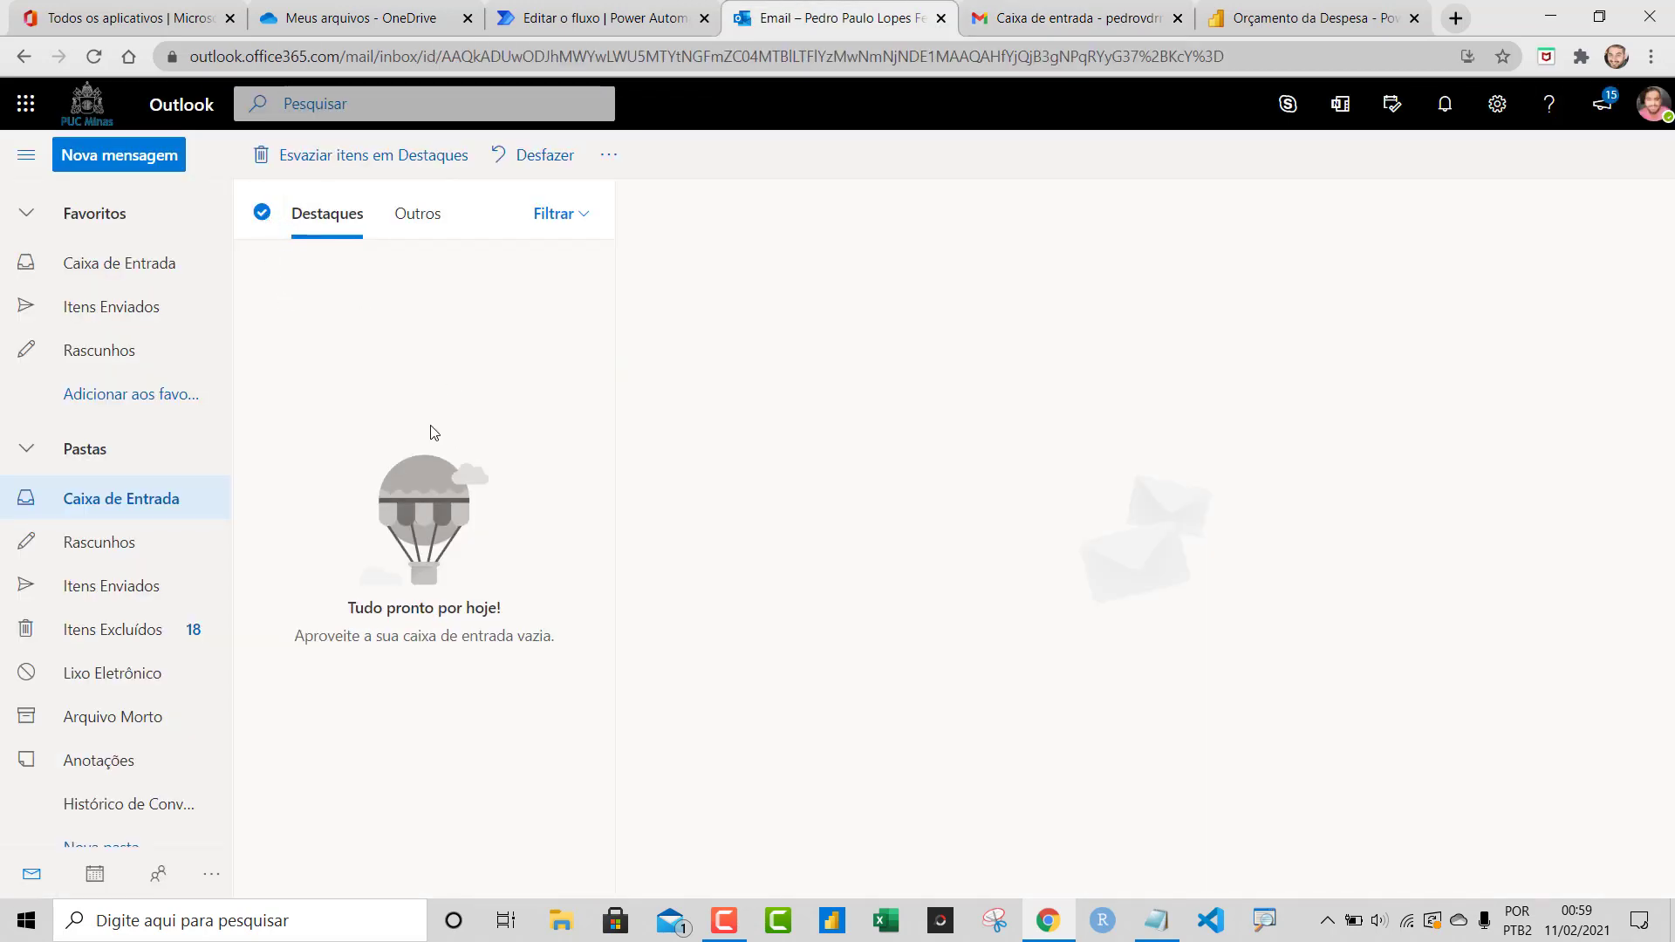
Watch Outlook and the flow's run until all four steps show as succeeded, then check OneDrive
click(615, 11)
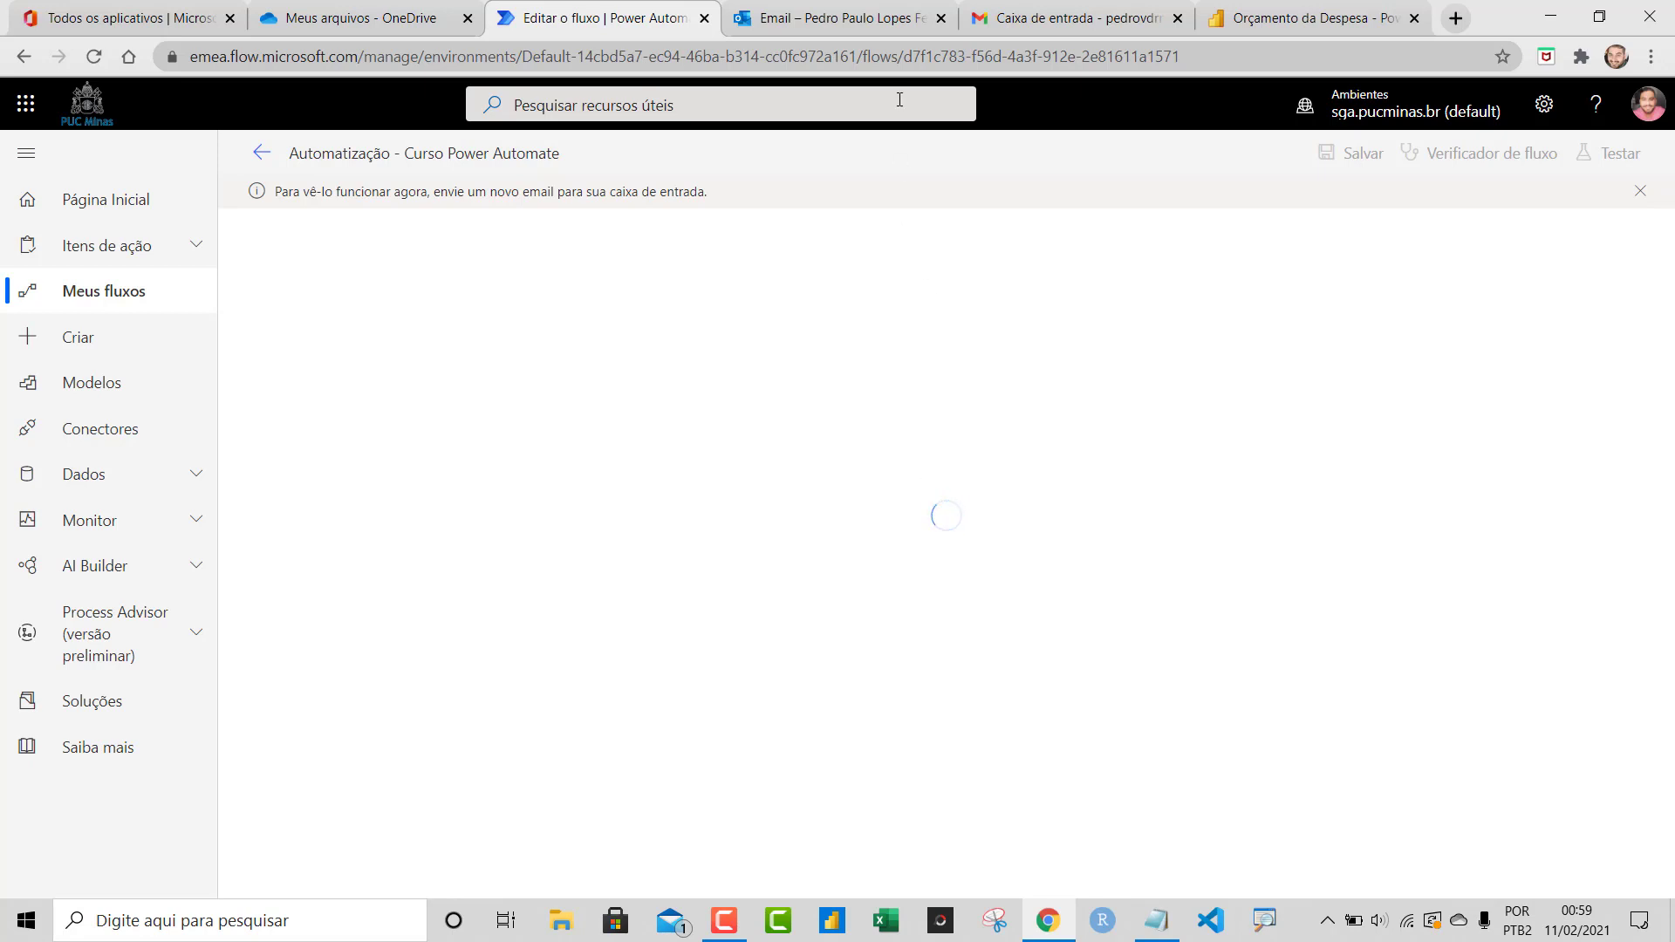
click(866, 25)
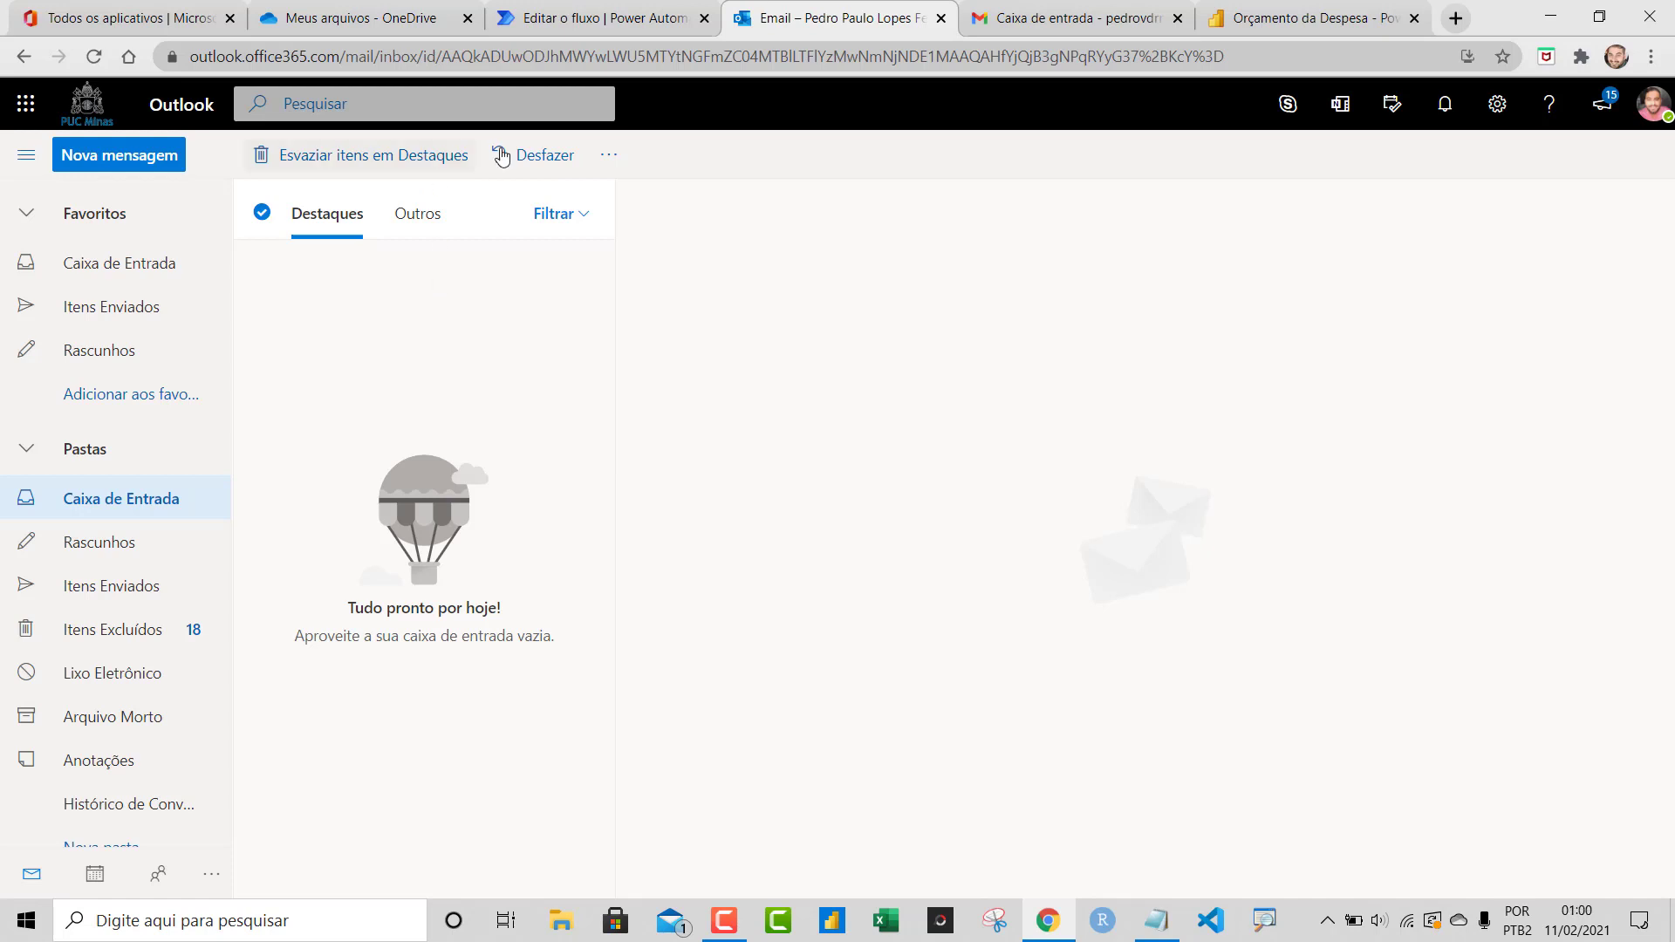
click(588, 25)
click(790, 27)
click(619, 19)
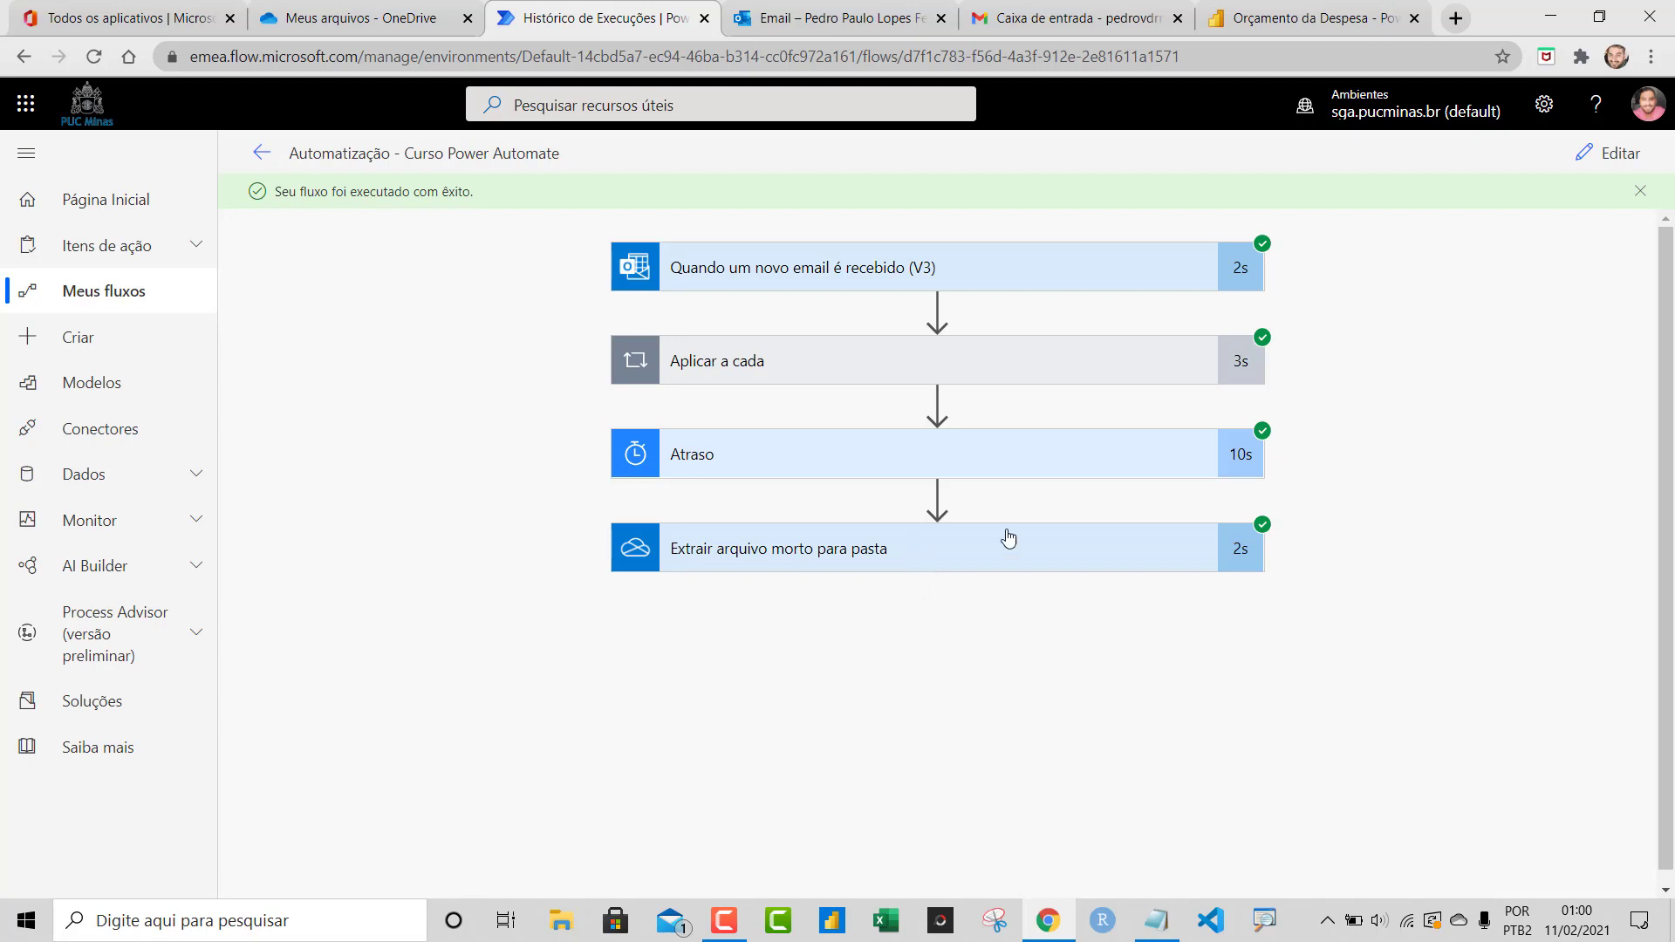
click(318, 25)
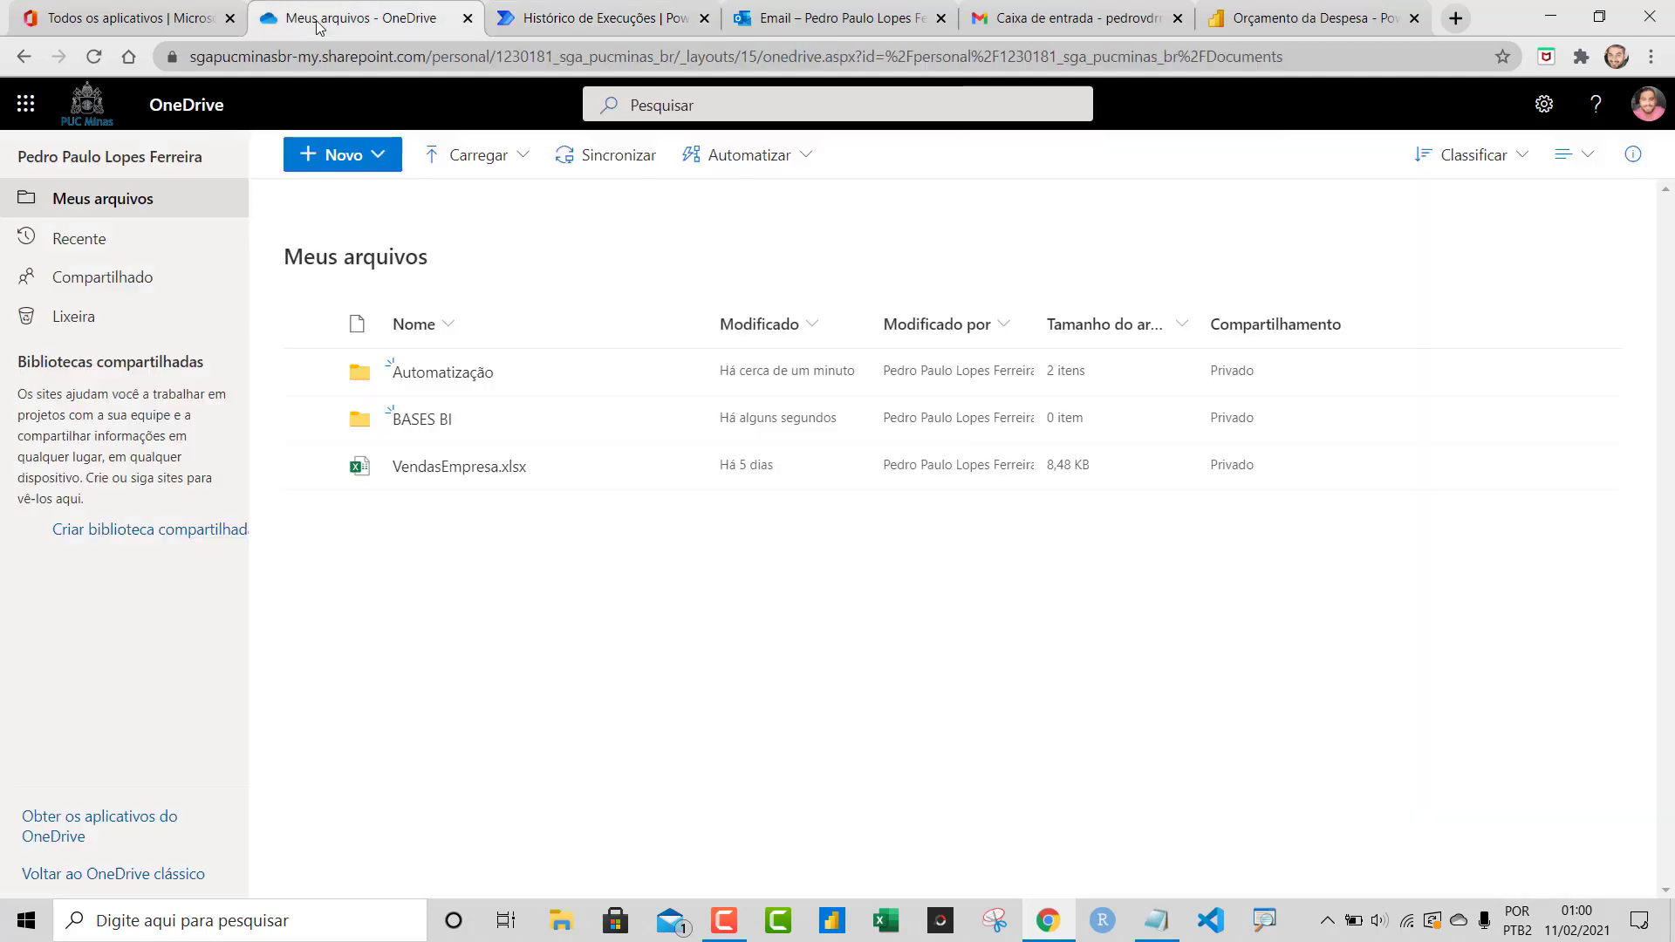
click(475, 372)
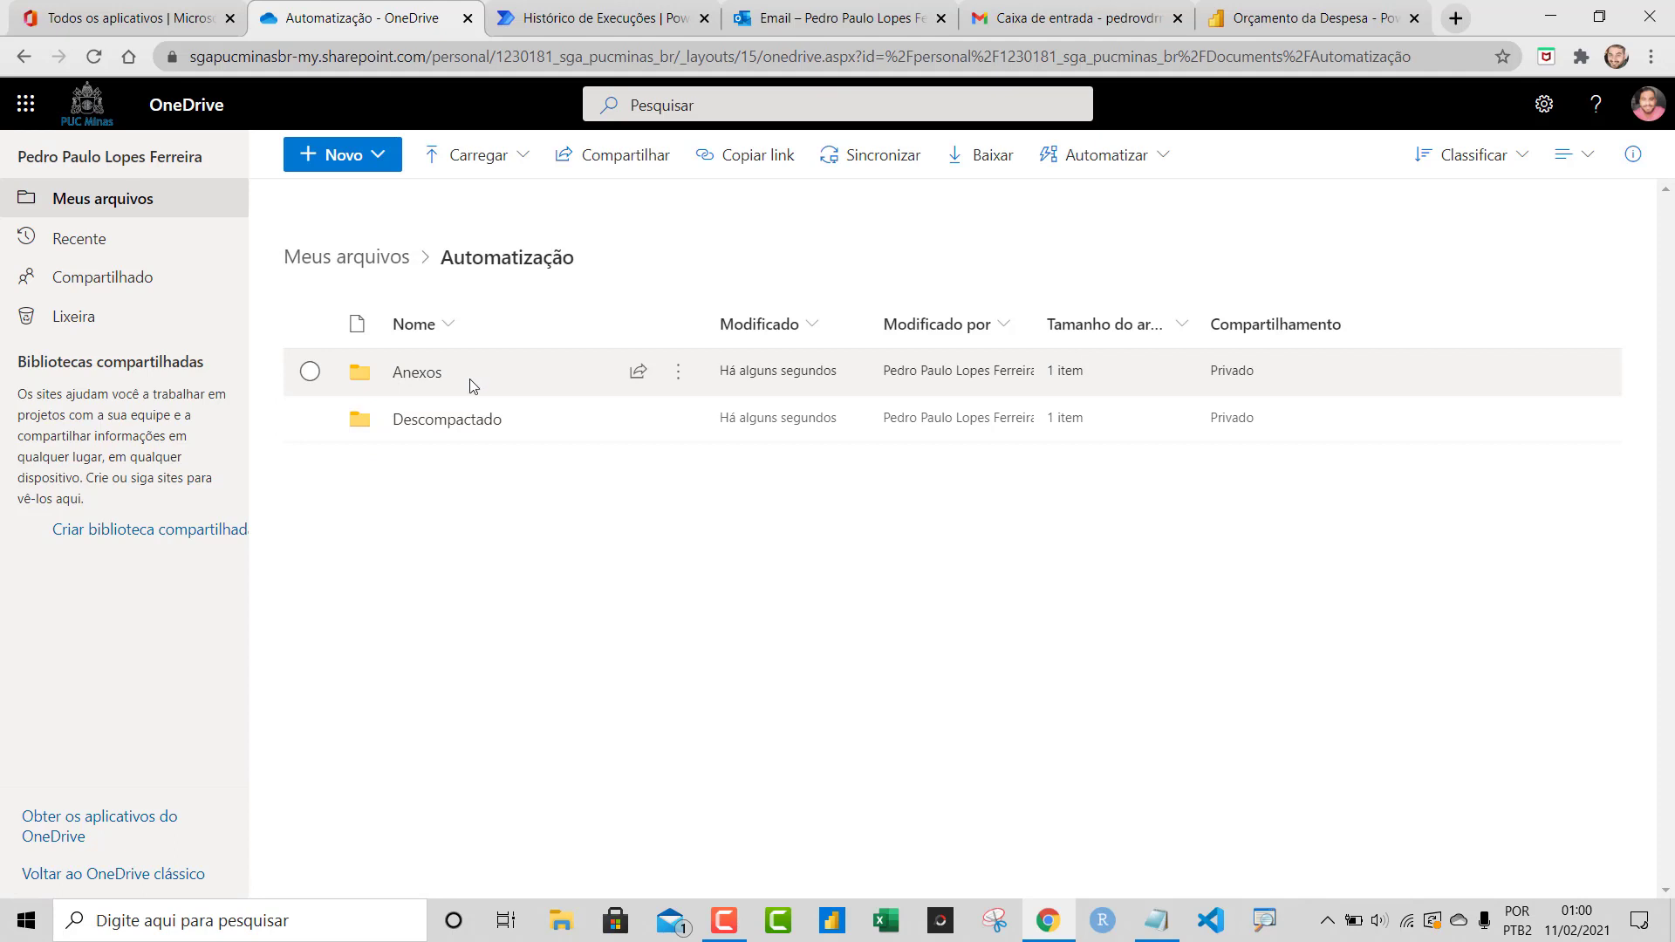
click(465, 428)
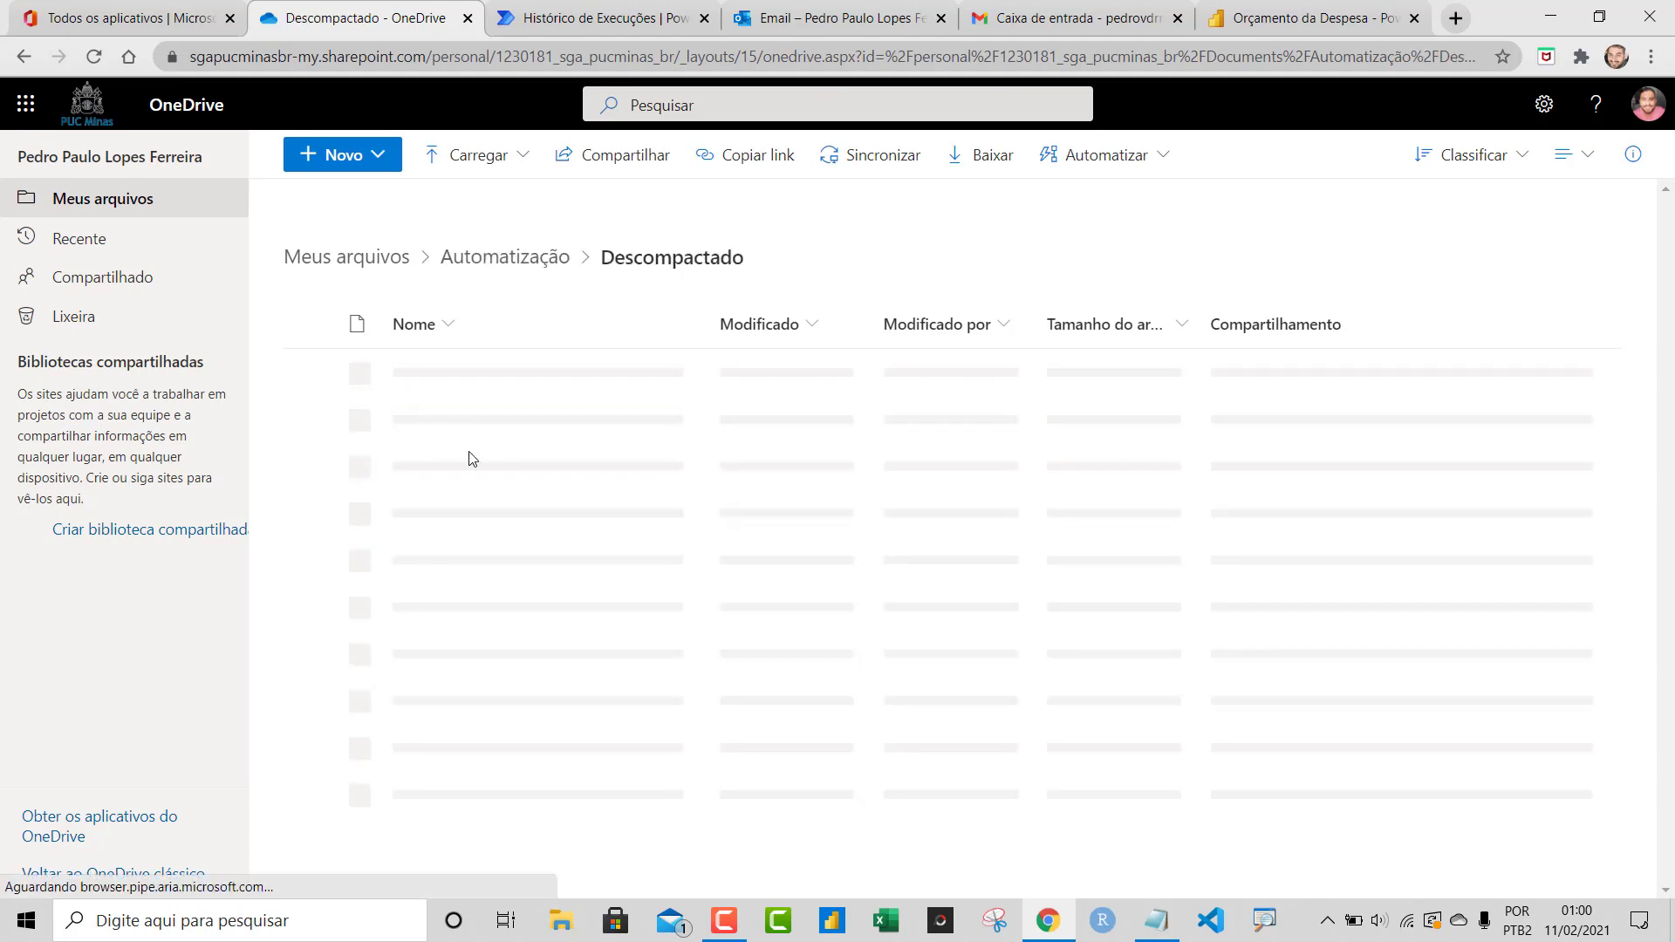
click(532, 267)
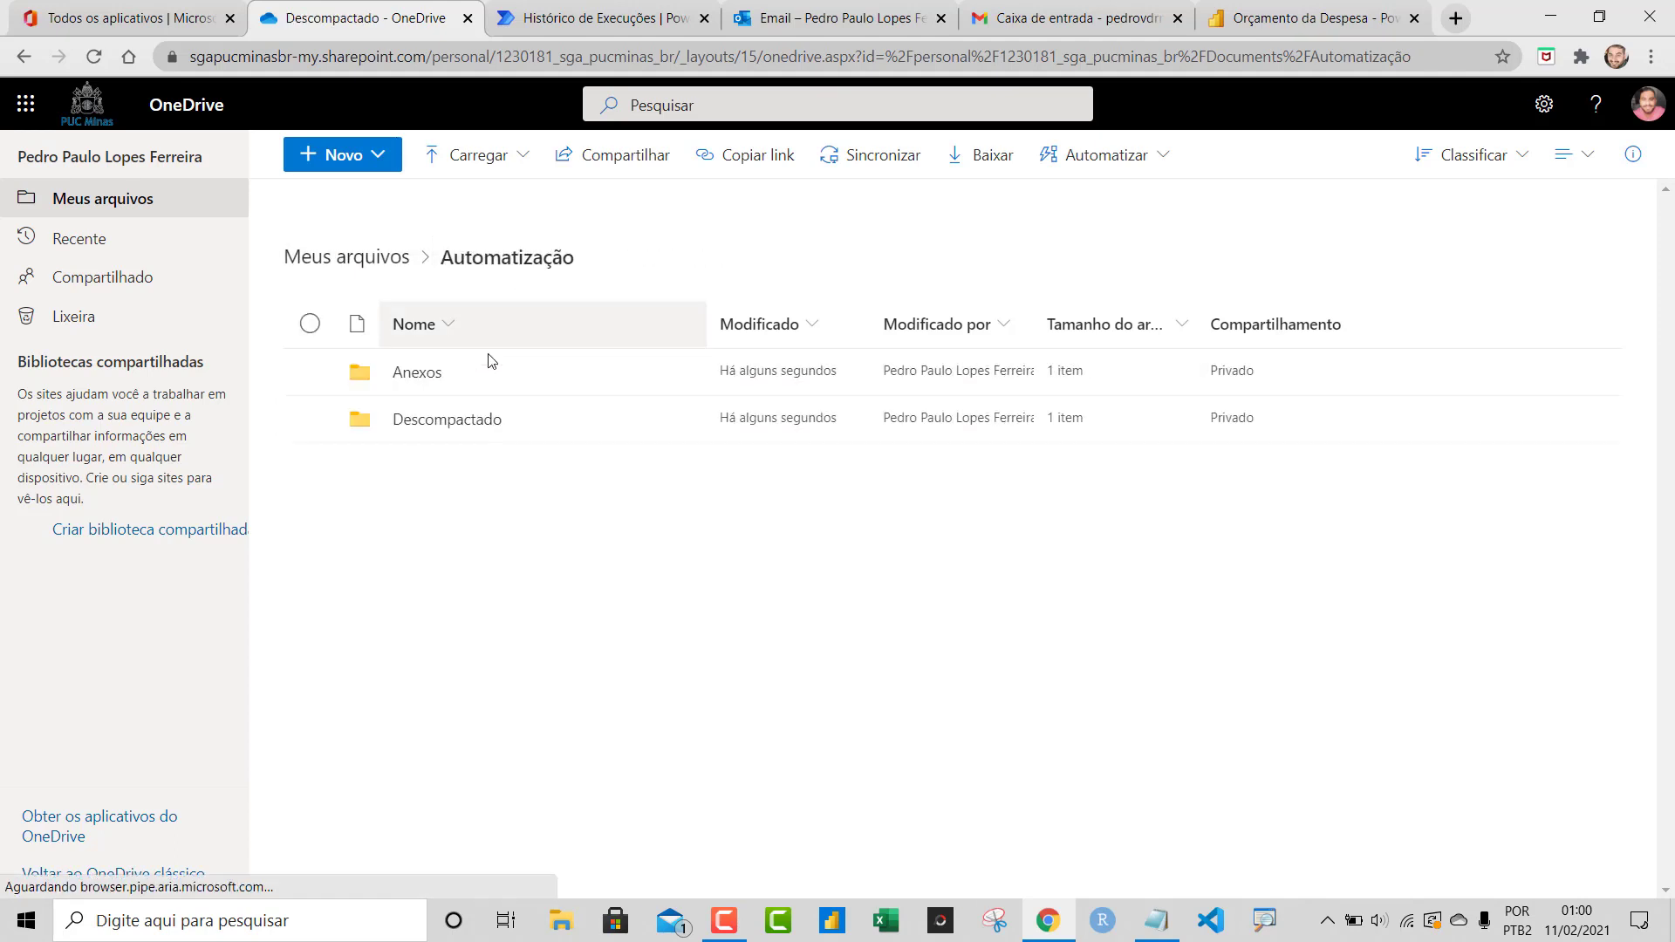
click(428, 374)
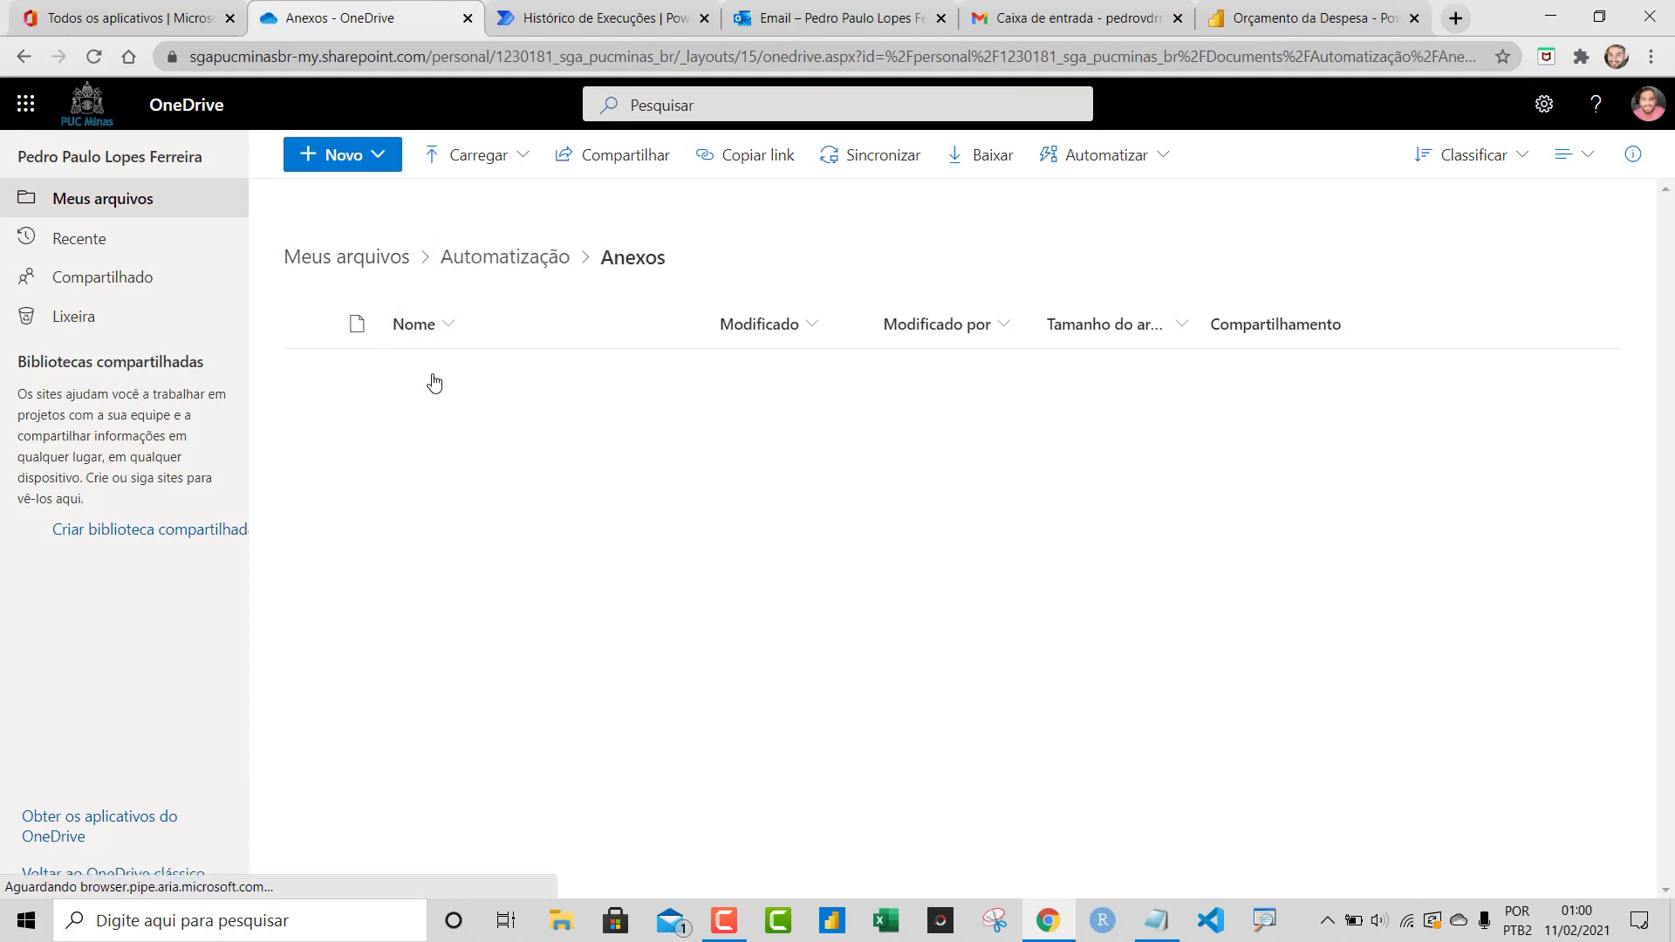
click(521, 269)
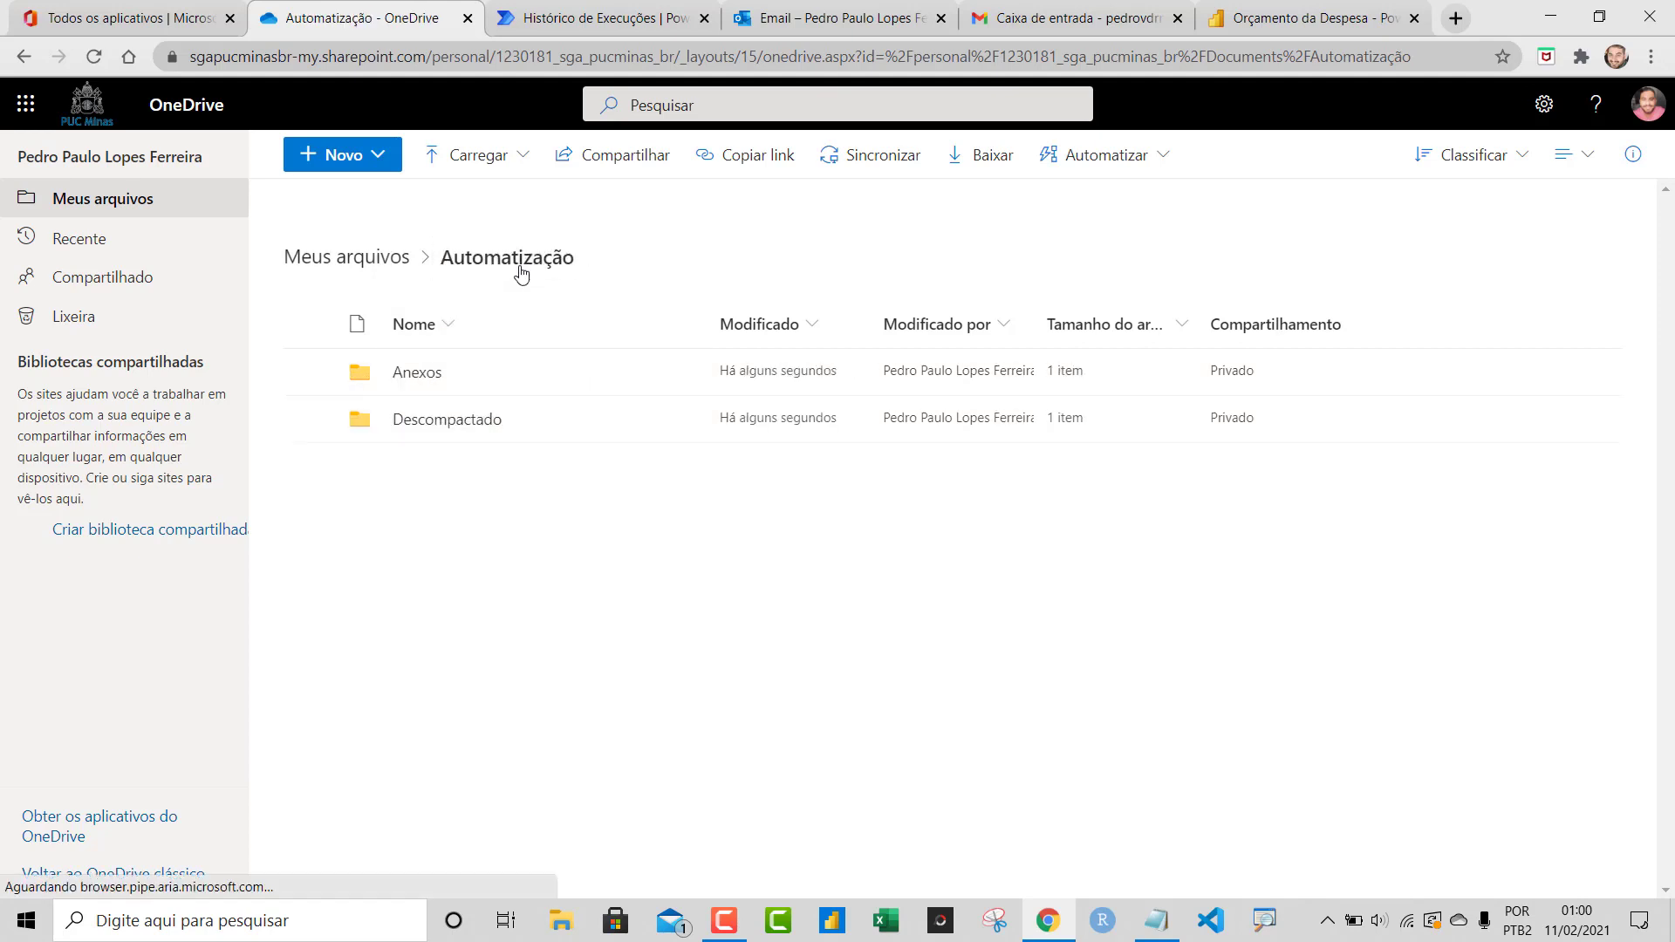
click(454, 426)
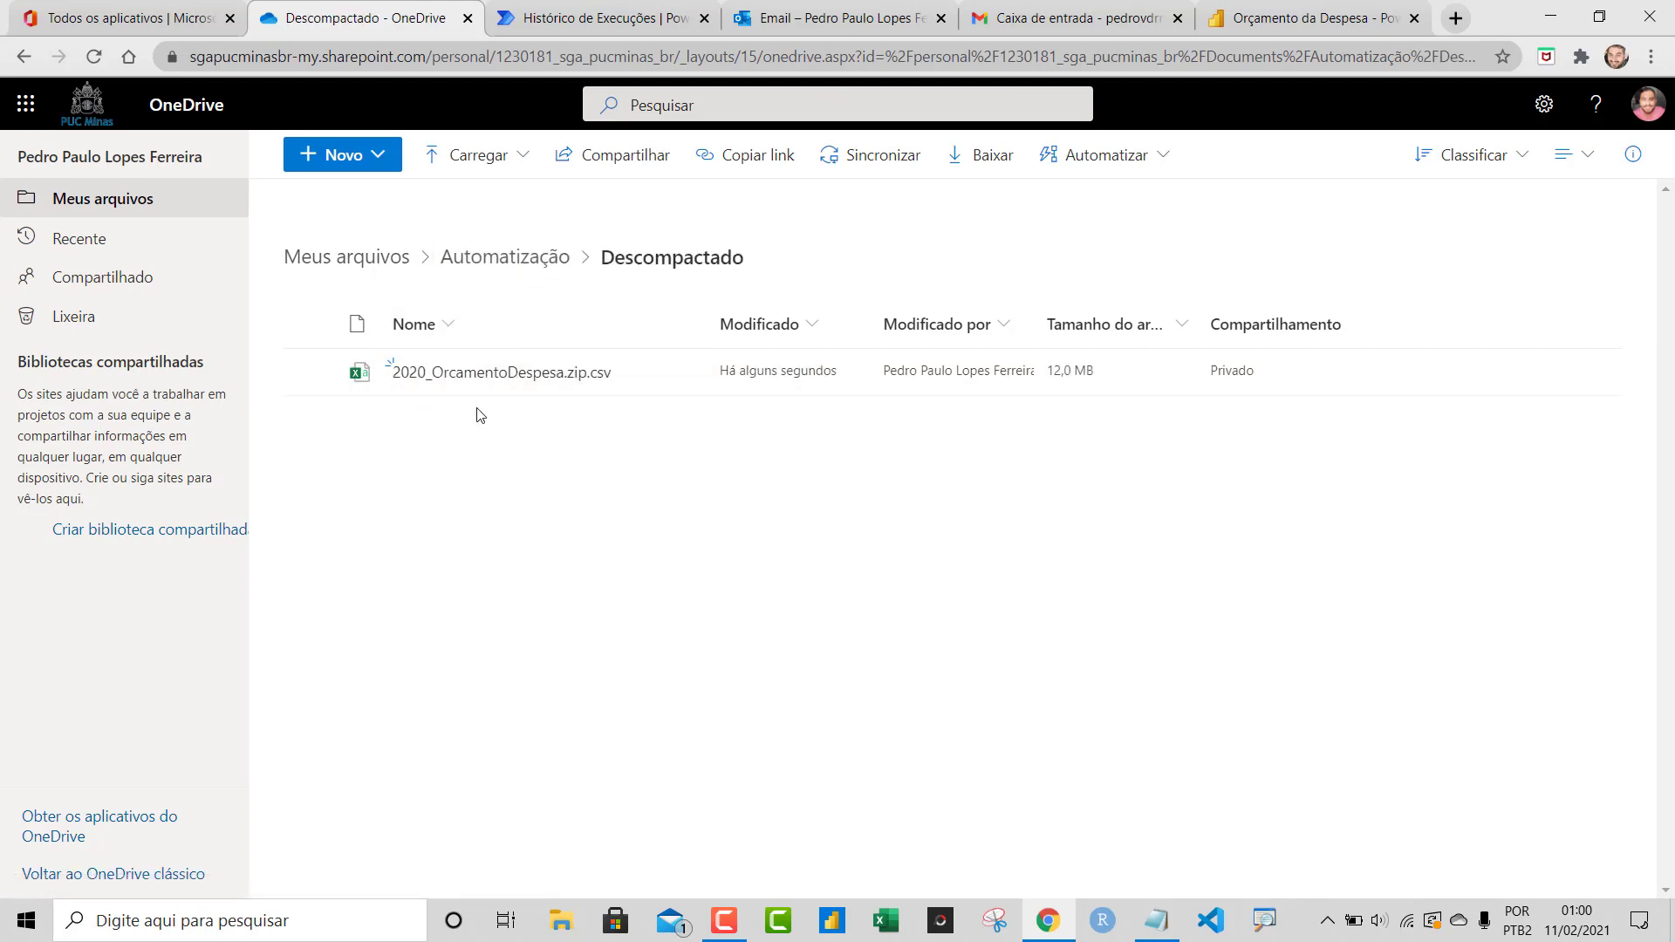
mouse_move(511, 377)
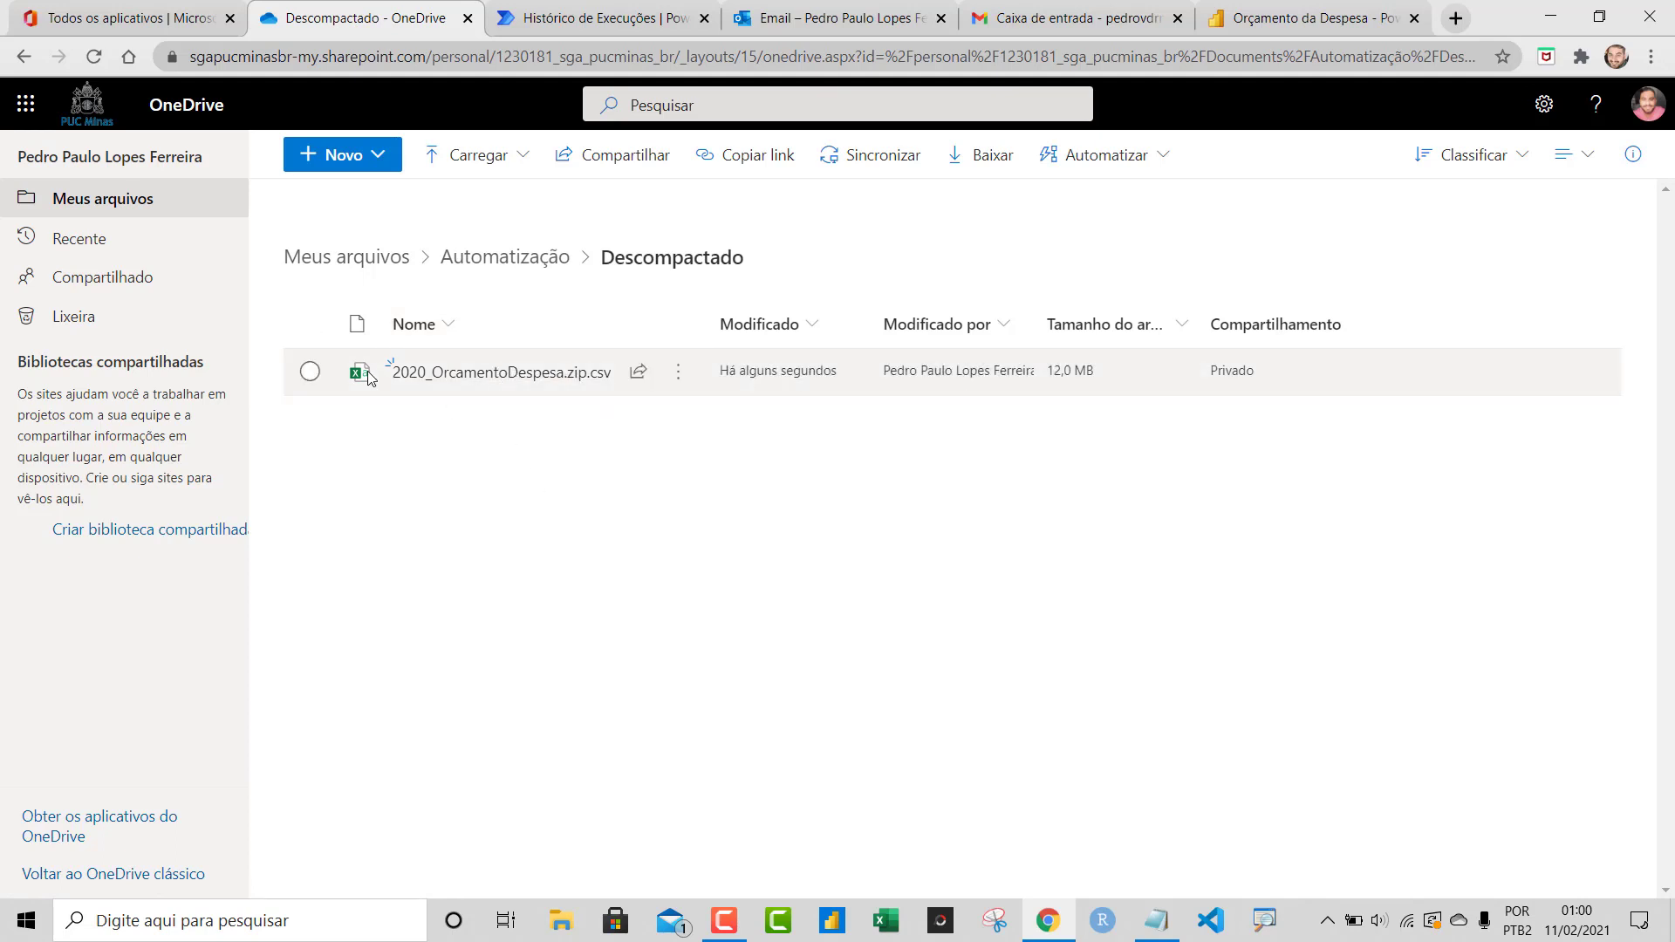
mouse_move(434, 390)
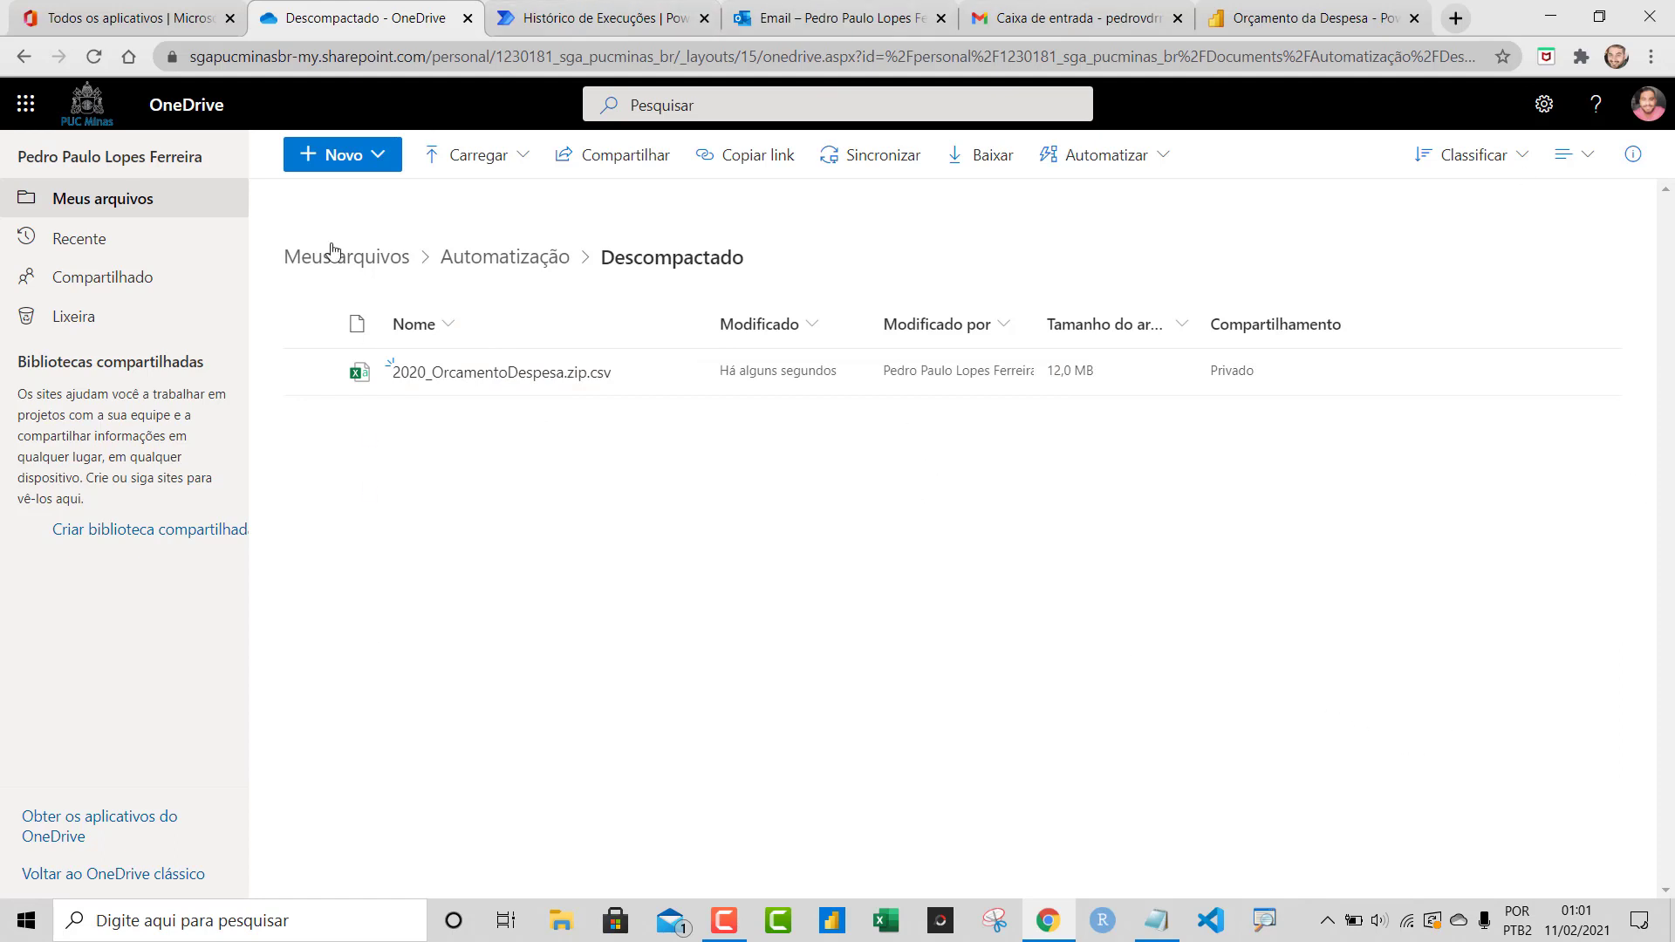
click(342, 276)
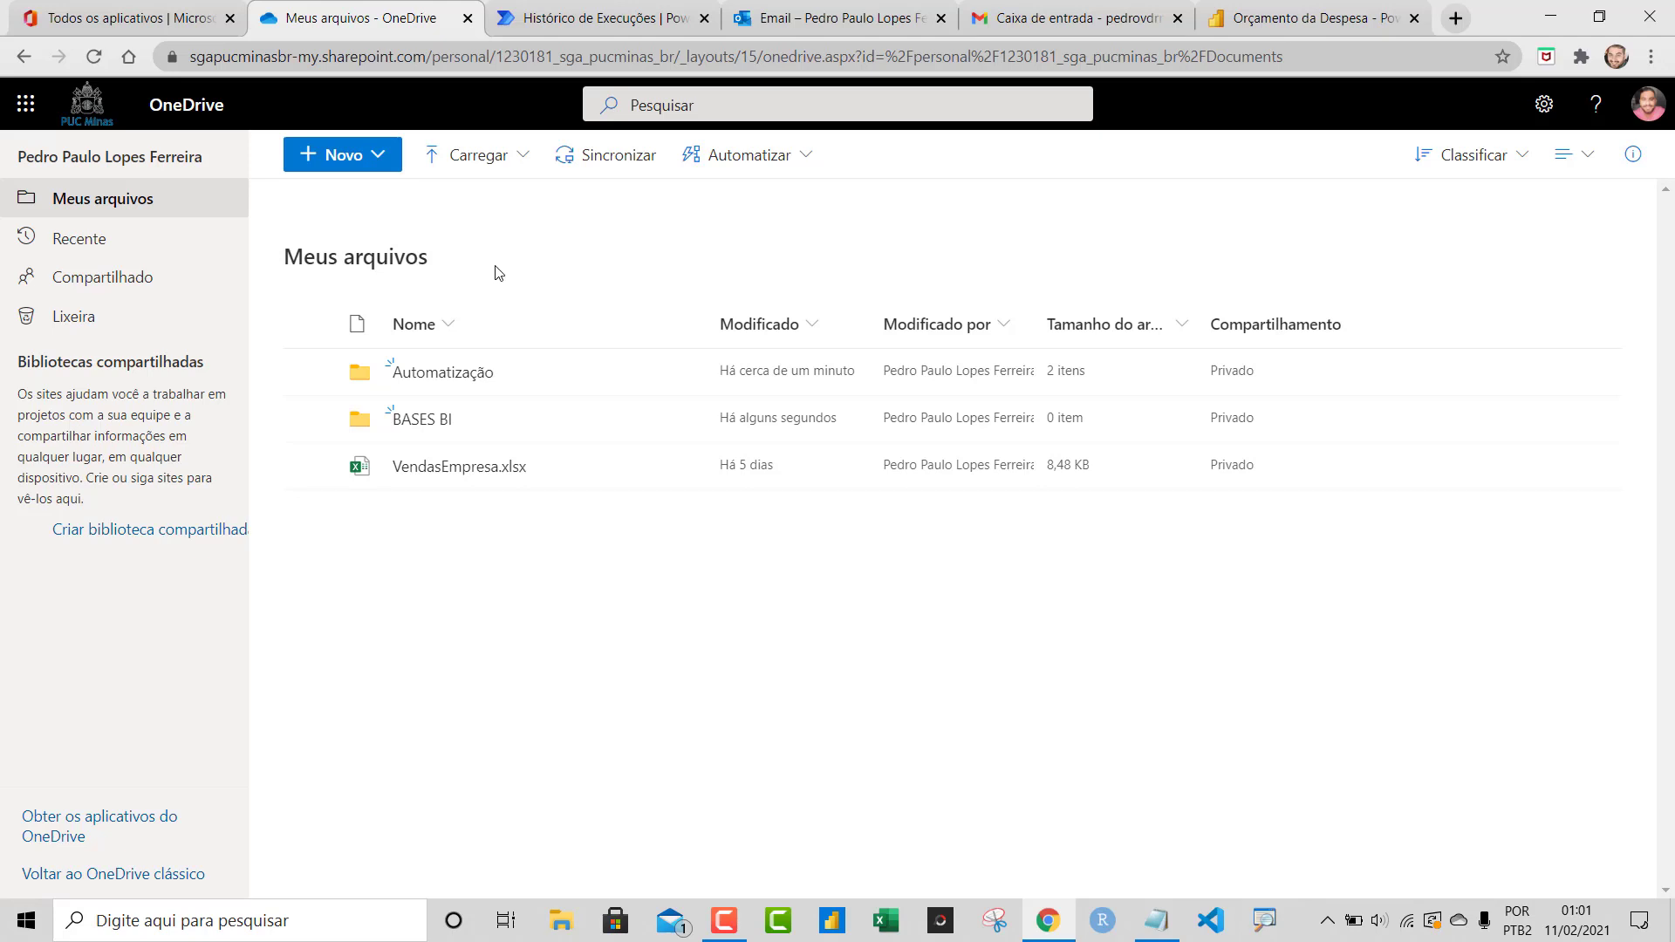
Show the flow's run history from the top, with all four steps marked successful
click(628, 19)
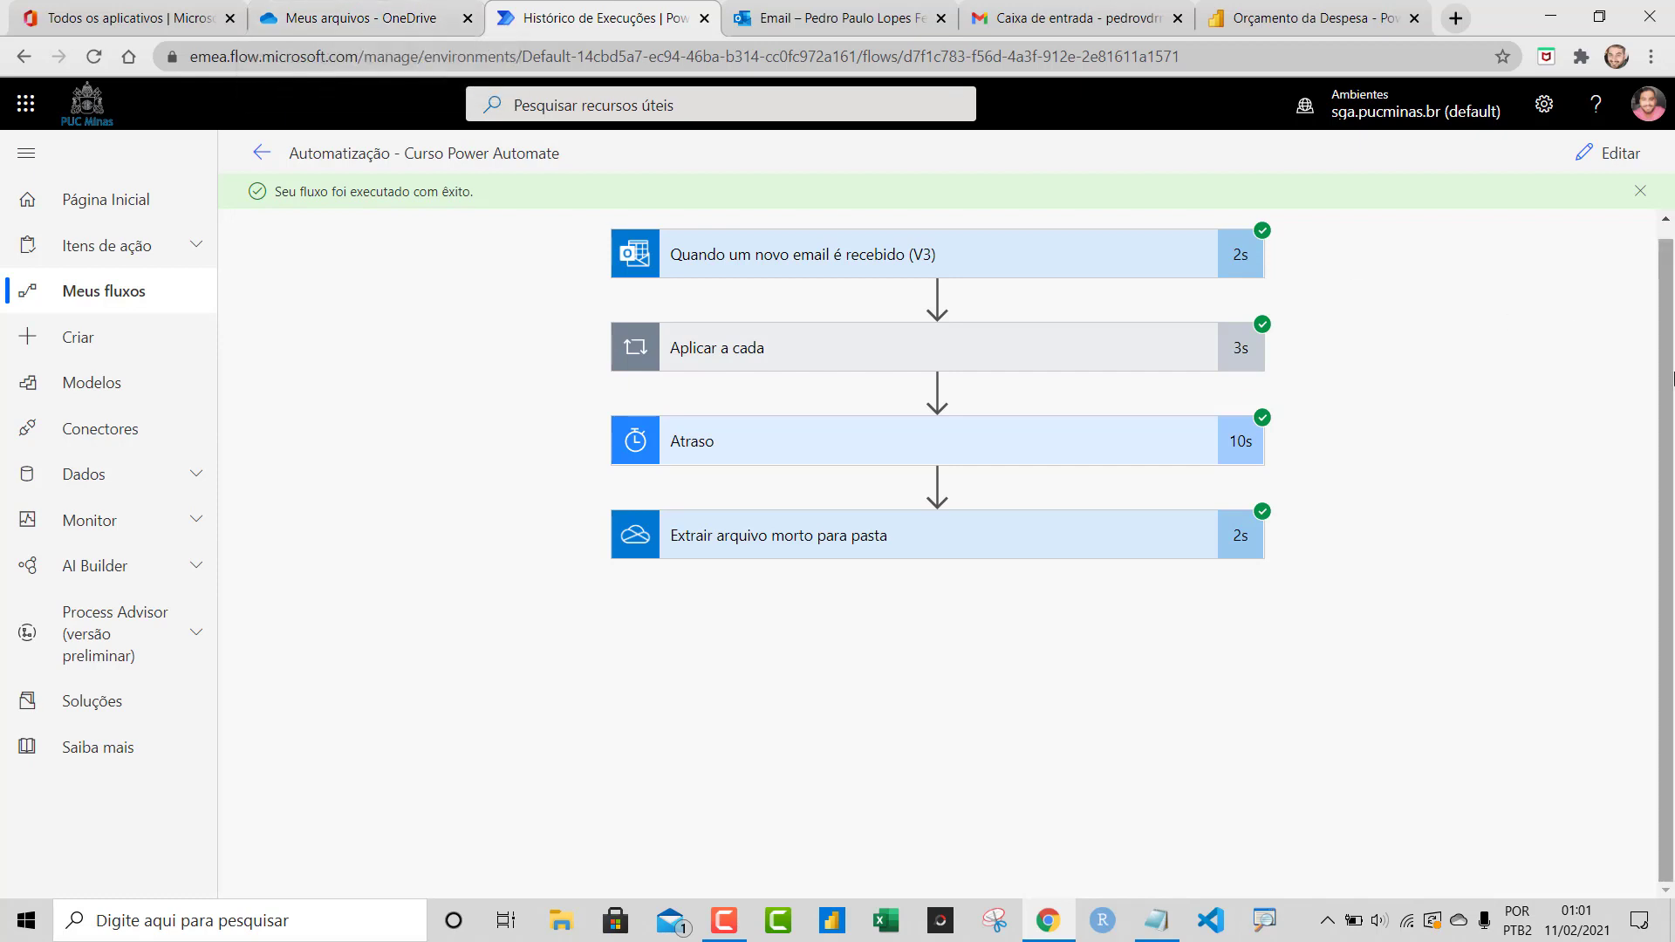
drag(1666, 369, 1665, 335)
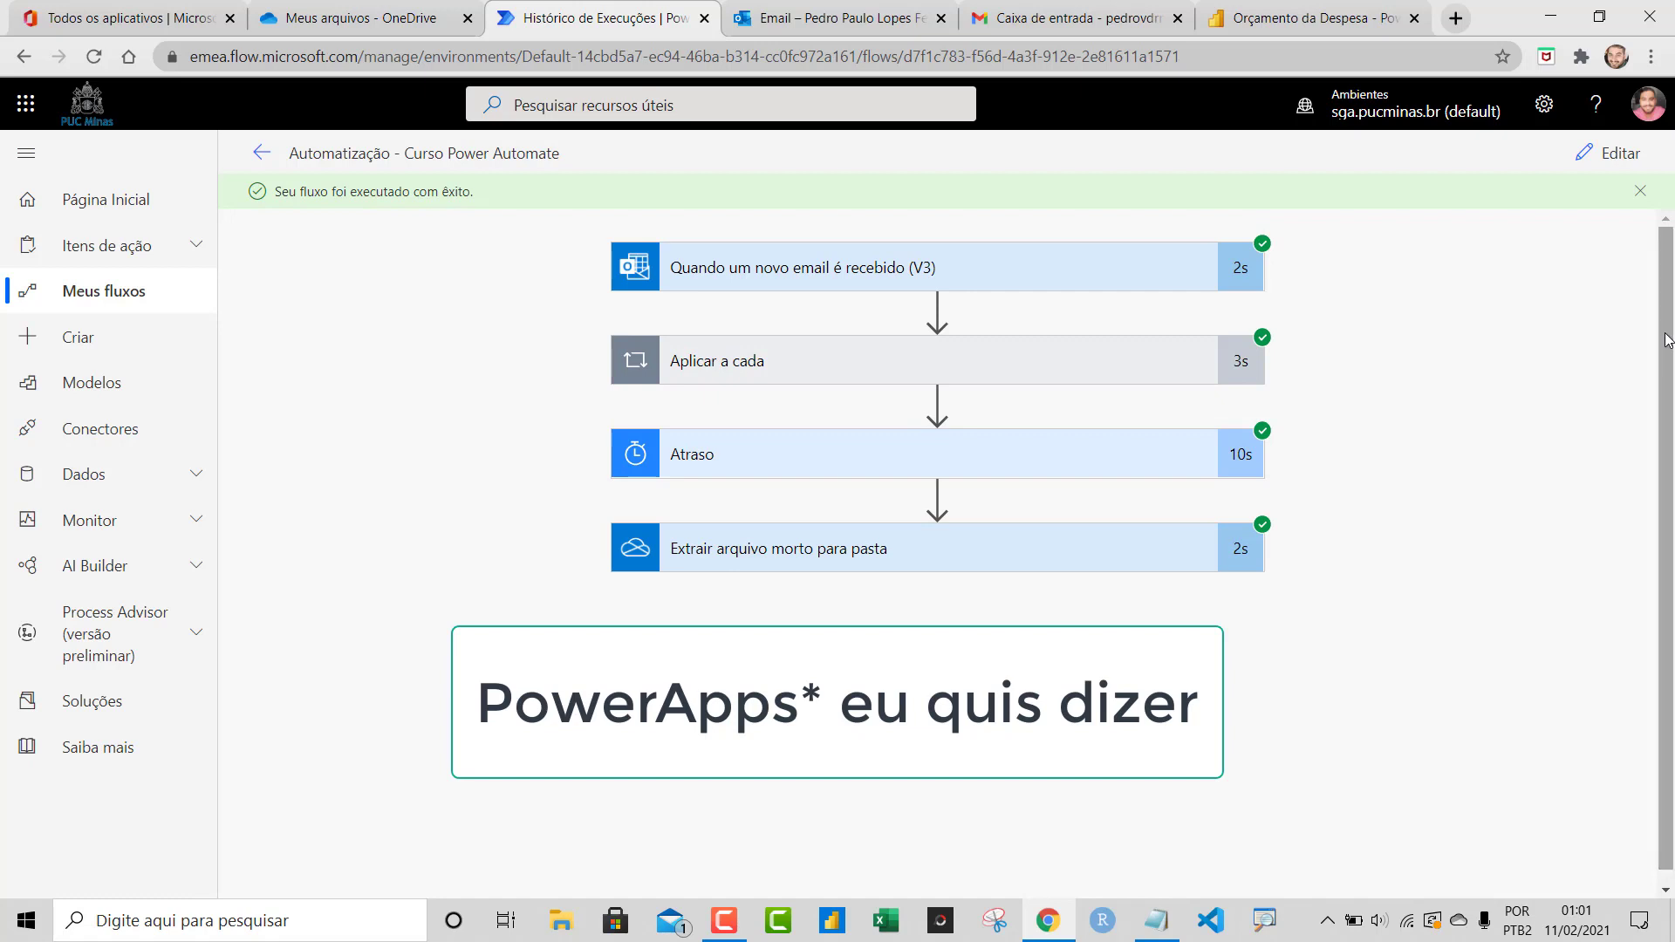